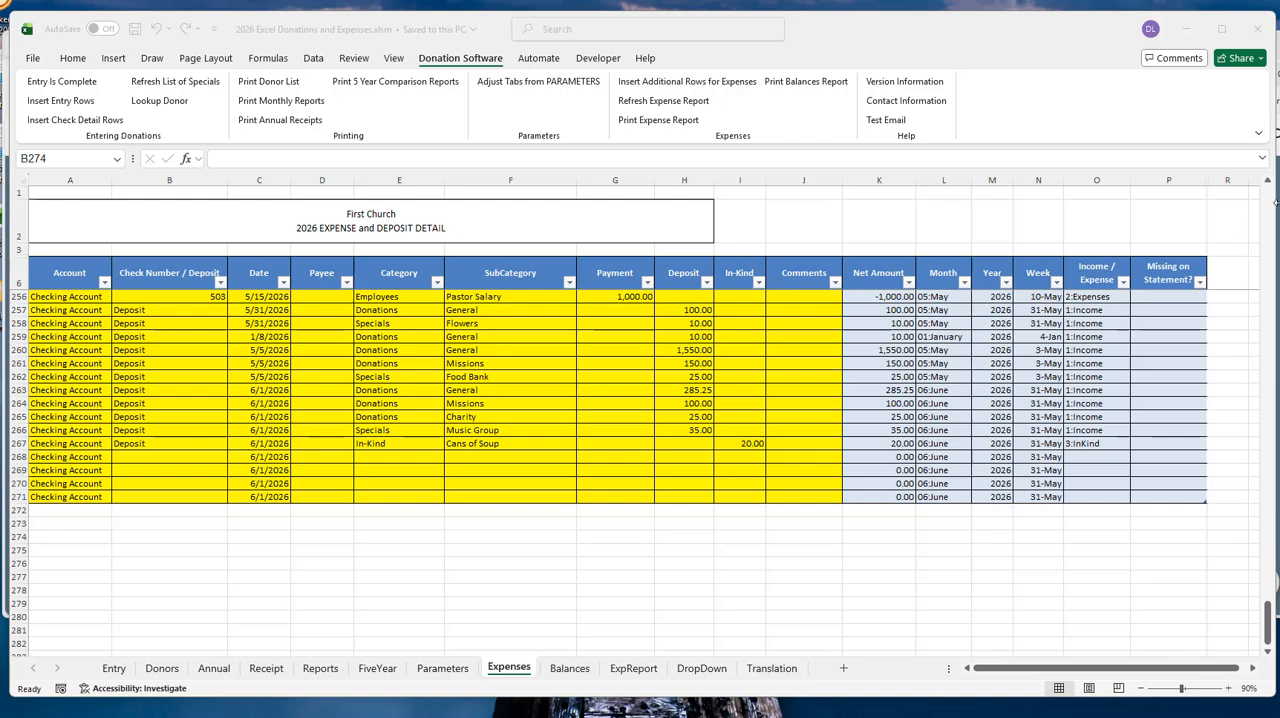
- Look at the Expense Tracking Features on the Donation Software website, and return to the Excel workbook
{"action": "left_click", "coordinate": [1190, 36]}
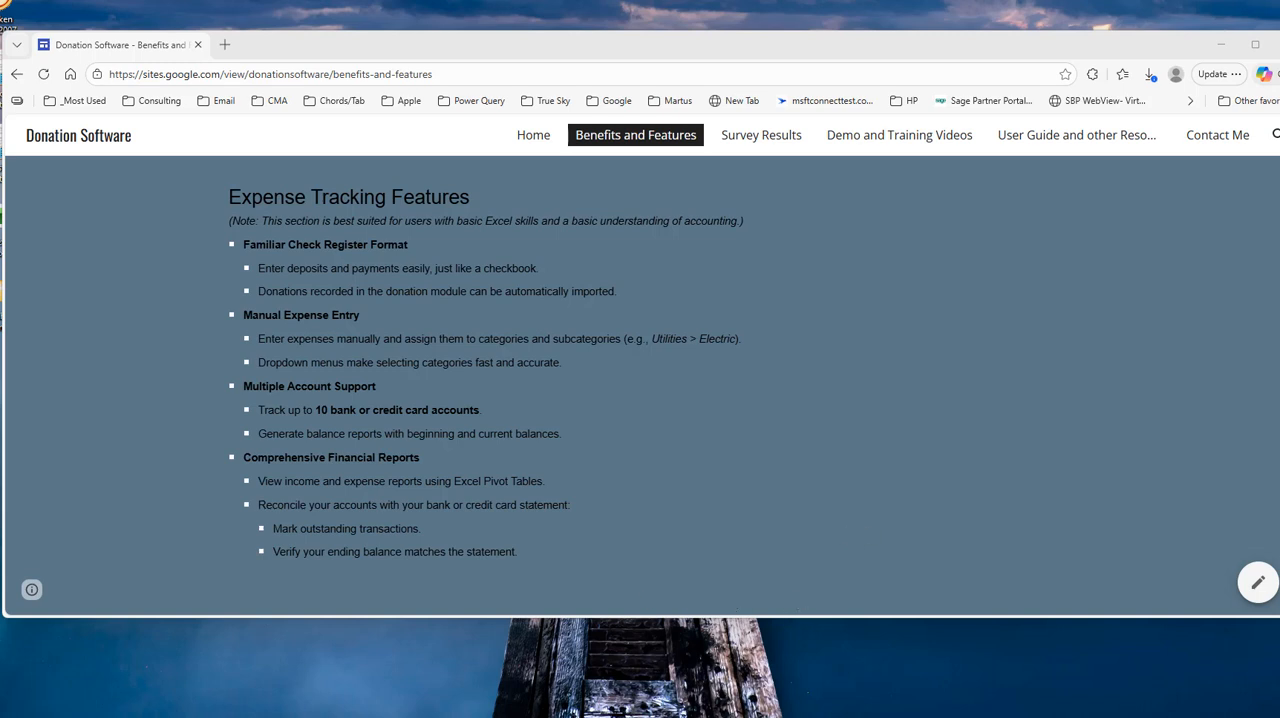
{"action": "left_click", "coordinate": [676, 705]}
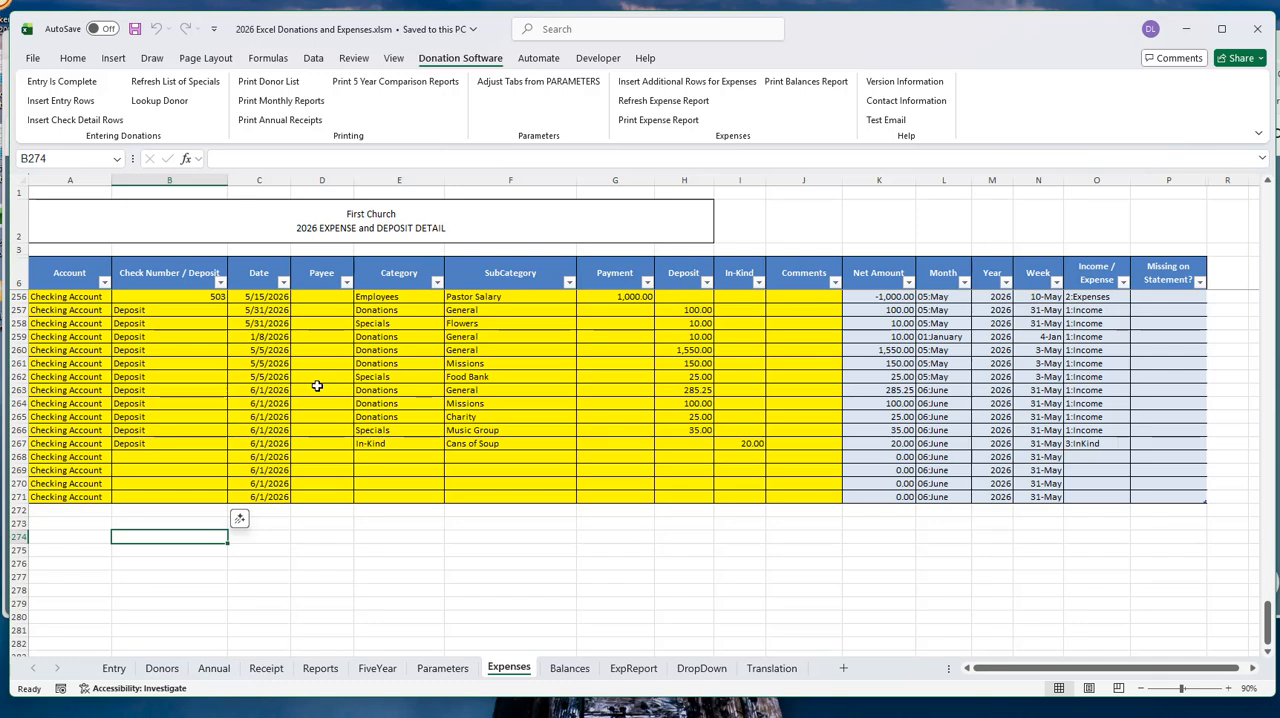
- Browse the Expenses sheet up to the April utility payments and select the Electricity subcategory in row 229
{"action": "scroll", "coordinate": [350, 395], "scroll_direction": "up", "scroll_amount": 4}
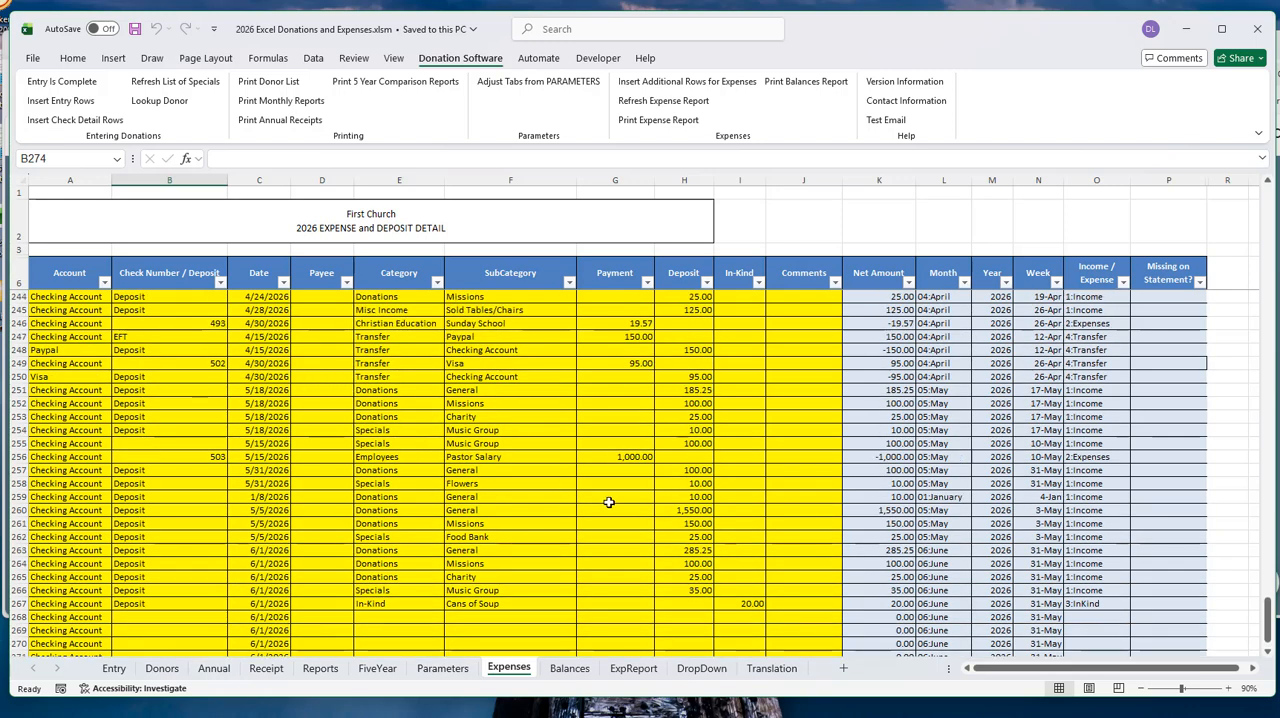
{"action": "scroll", "coordinate": [507, 449], "scroll_direction": "up", "scroll_amount": 4}
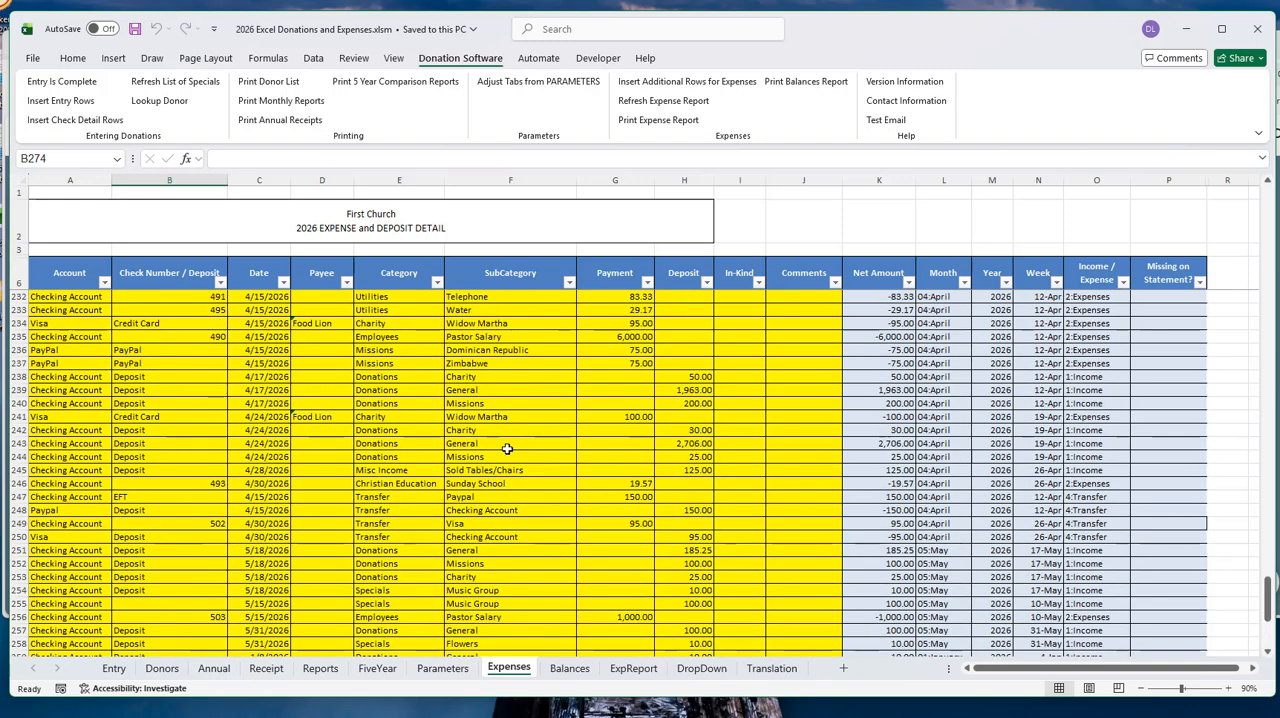
{"action": "scroll", "coordinate": [507, 449], "scroll_direction": "up", "scroll_amount": 4}
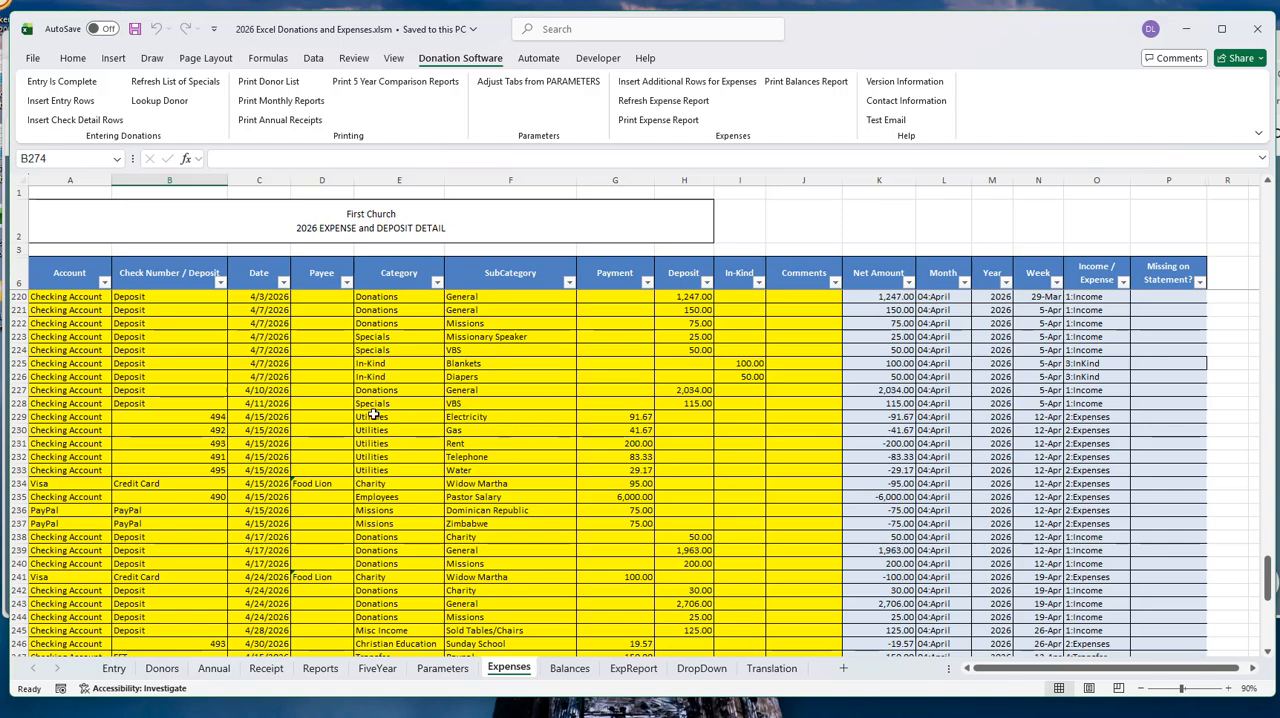
{"action": "left_click", "coordinate": [507, 417]}
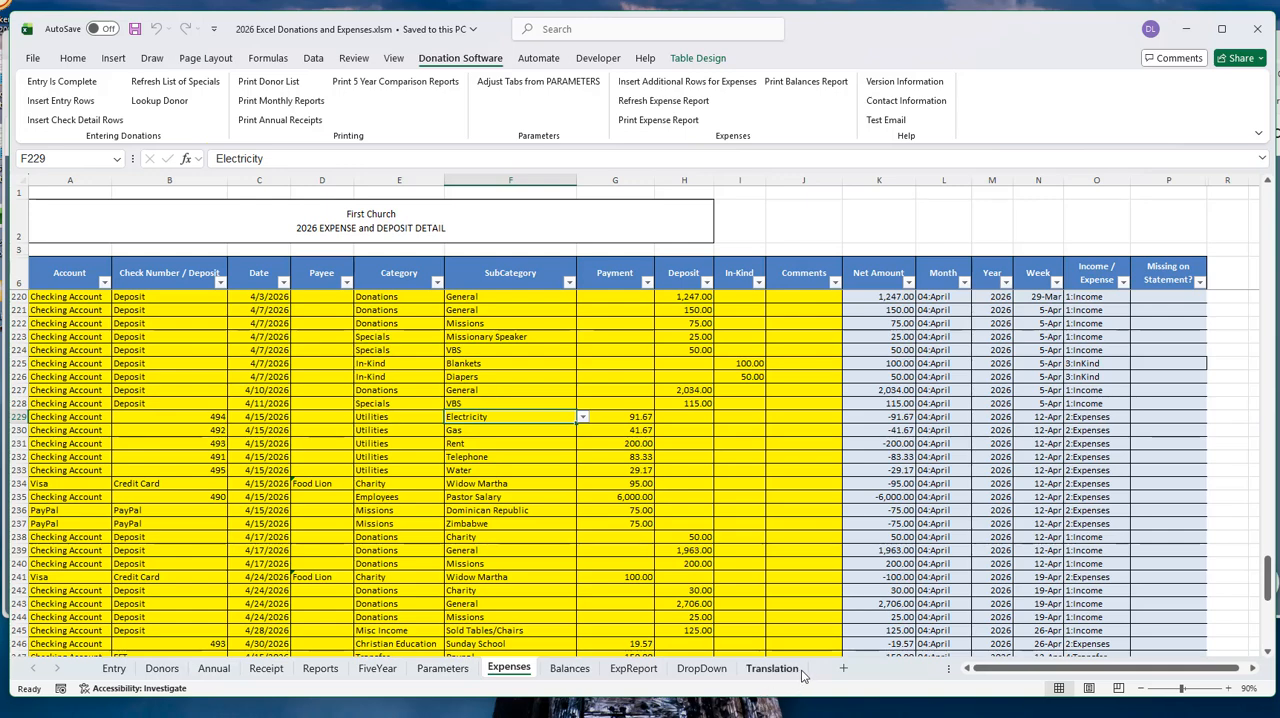
- Check the category lists on the DropDown sheet and the Parameters sheet, and return to the Expenses sheet
{"action": "left_click", "coordinate": [705, 672]}
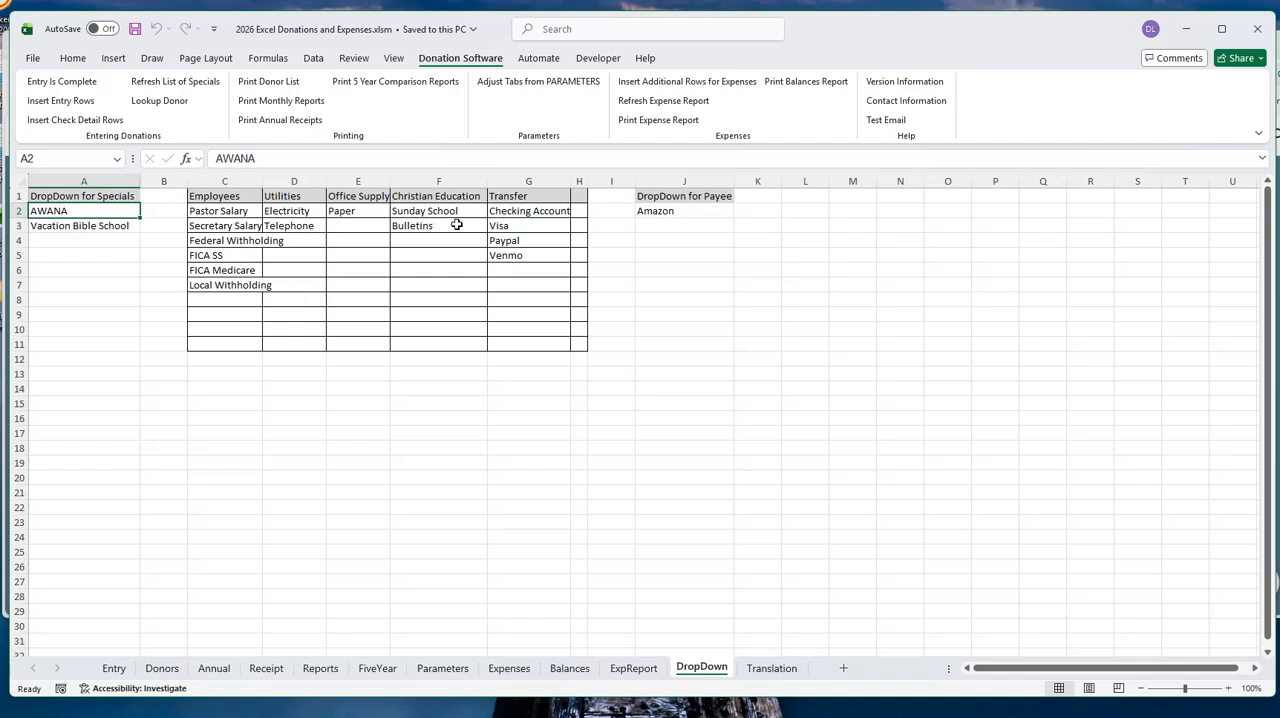
{"action": "left_click", "coordinate": [463, 672]}
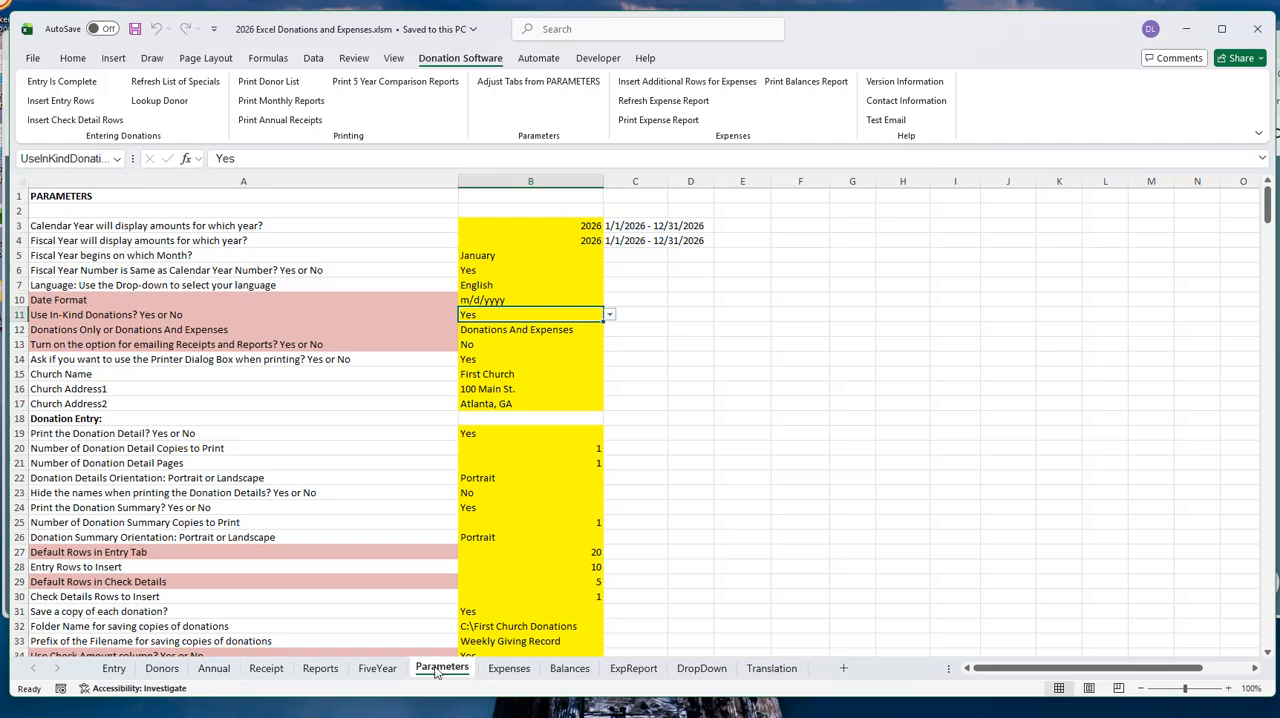
{"action": "left_click", "coordinate": [507, 669]}
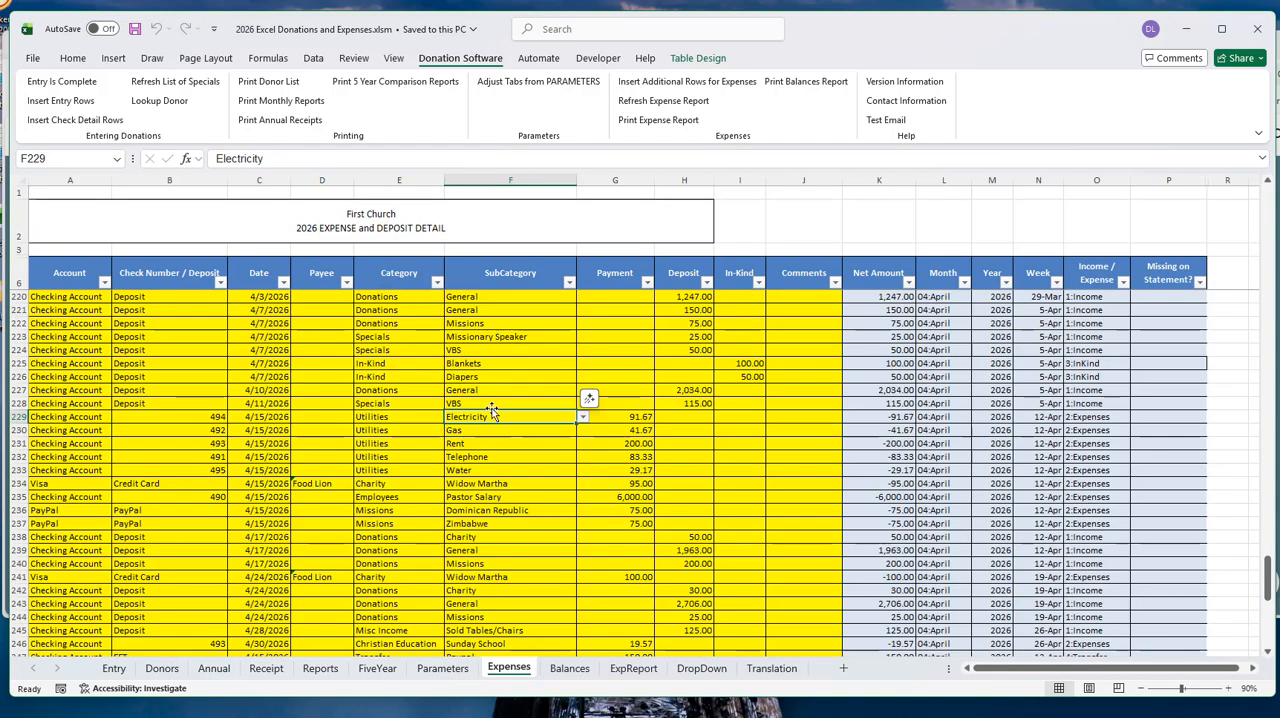
- Choose Utilities as the category in row 229 and check its available subcategories without changing the subcategory
{"action": "left_click", "coordinate": [381, 420]}
{"action": "left_click", "coordinate": [451, 419]}
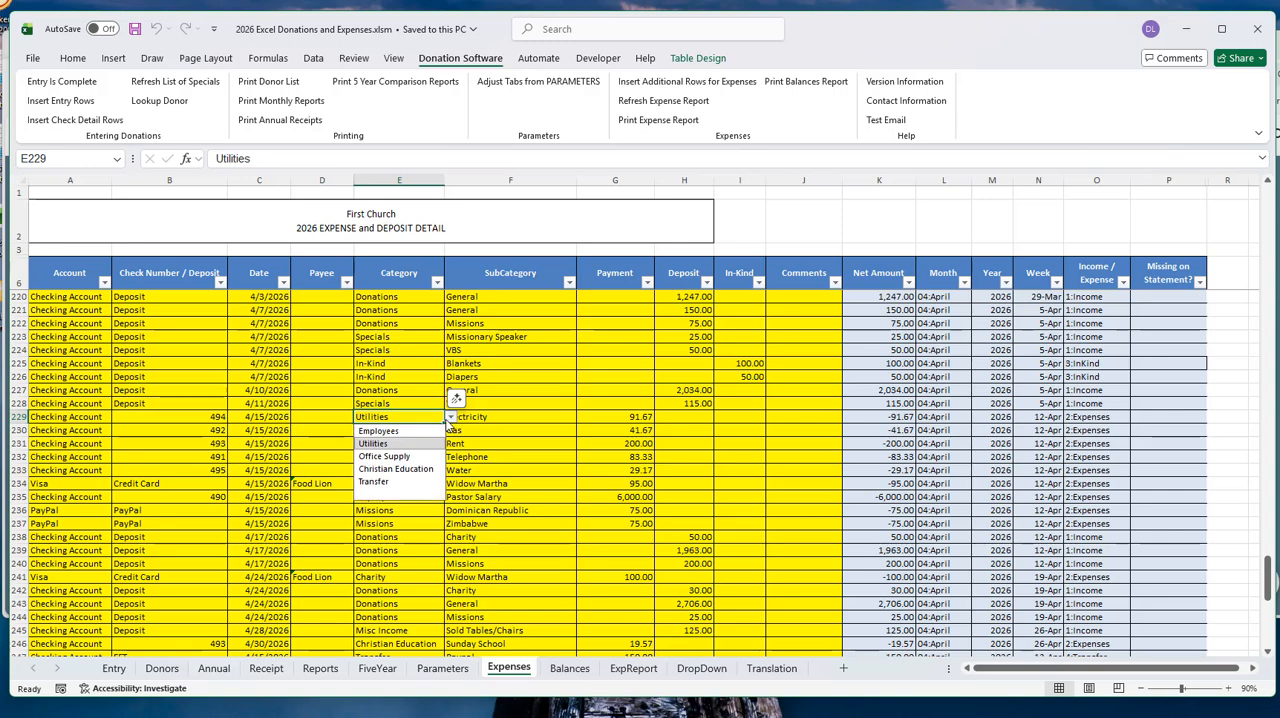
{"action": "left_click", "coordinate": [388, 445]}
{"action": "left_click", "coordinate": [505, 422]}
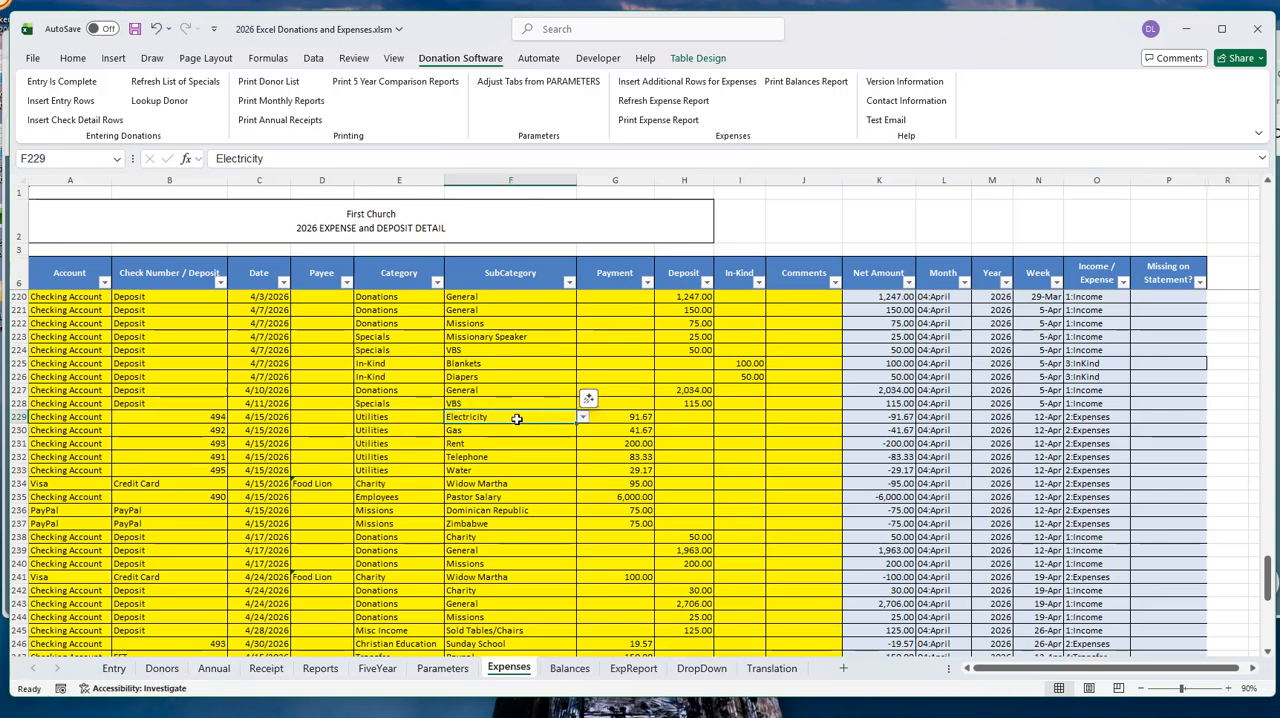
{"action": "left_click", "coordinate": [583, 418]}
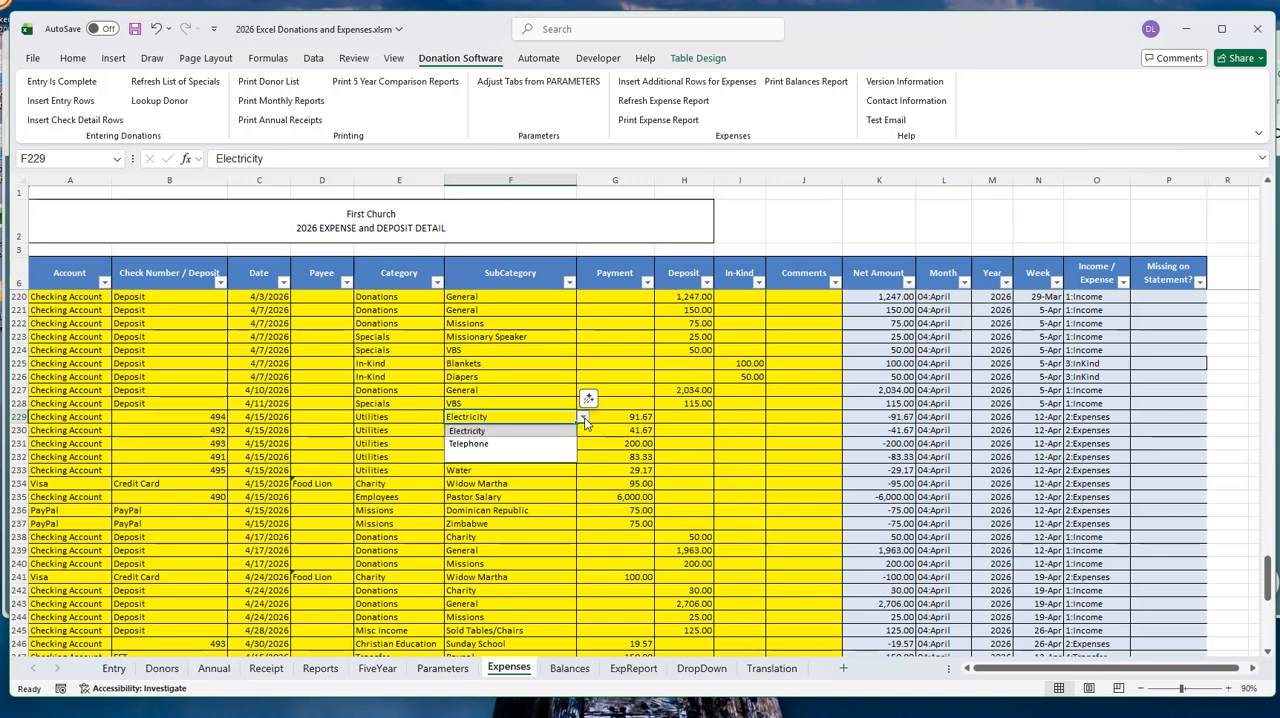
{"action": "key", "text": "Escape"}
{"action": "left_click", "coordinate": [407, 416]}
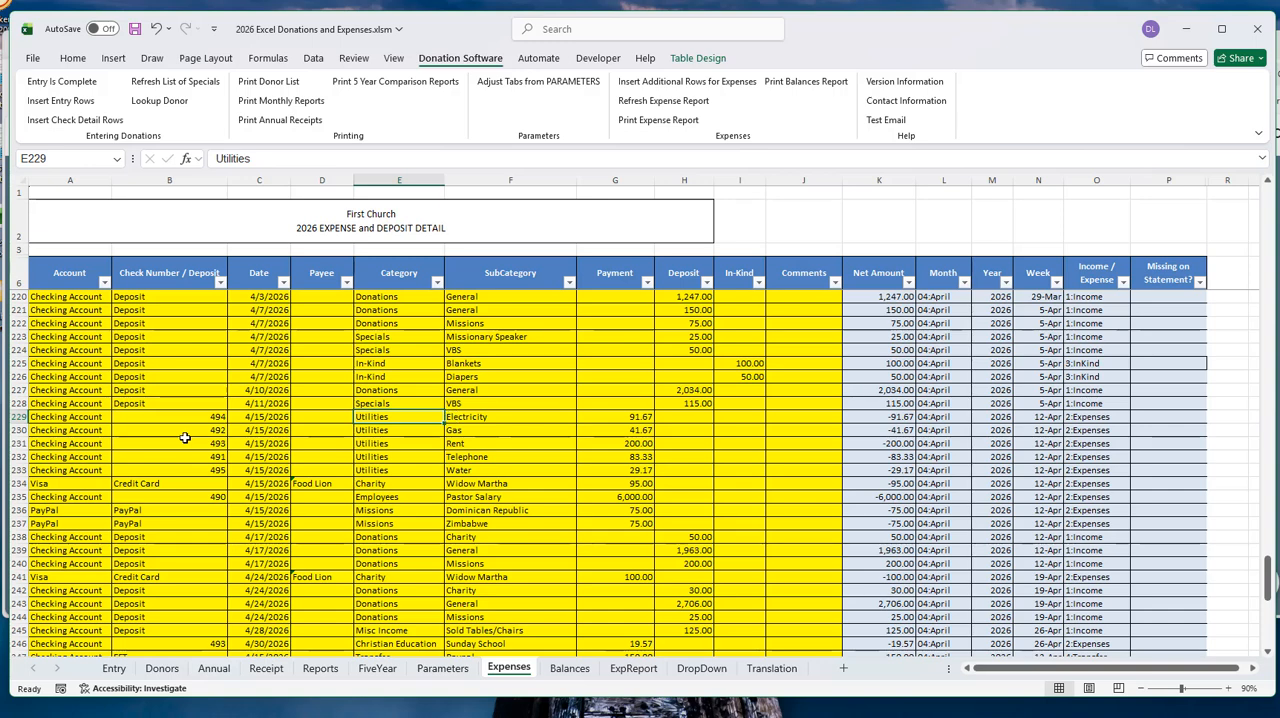
- Check the account choices for the 5/18/2026 deposit in row 251 without picking another one
{"action": "scroll", "coordinate": [340, 456], "scroll_direction": "down", "scroll_amount": 5}
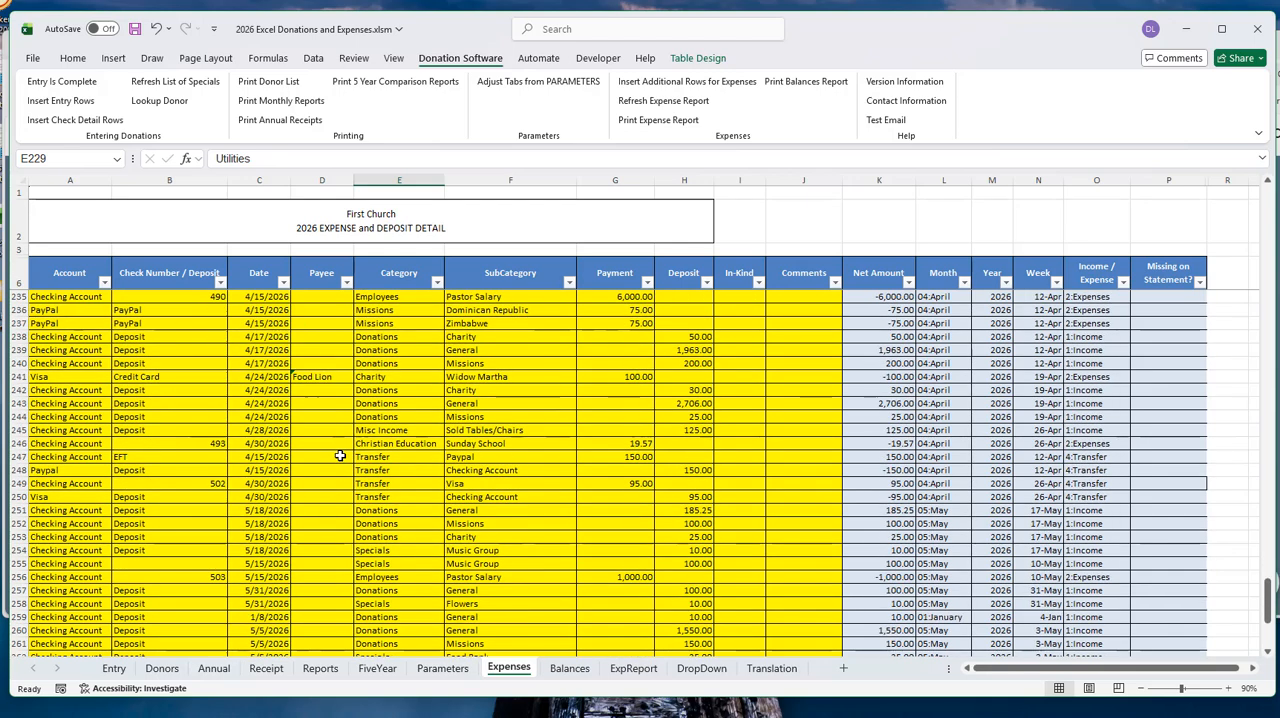
{"action": "scroll", "coordinate": [345, 456], "scroll_direction": "down", "scroll_amount": 4}
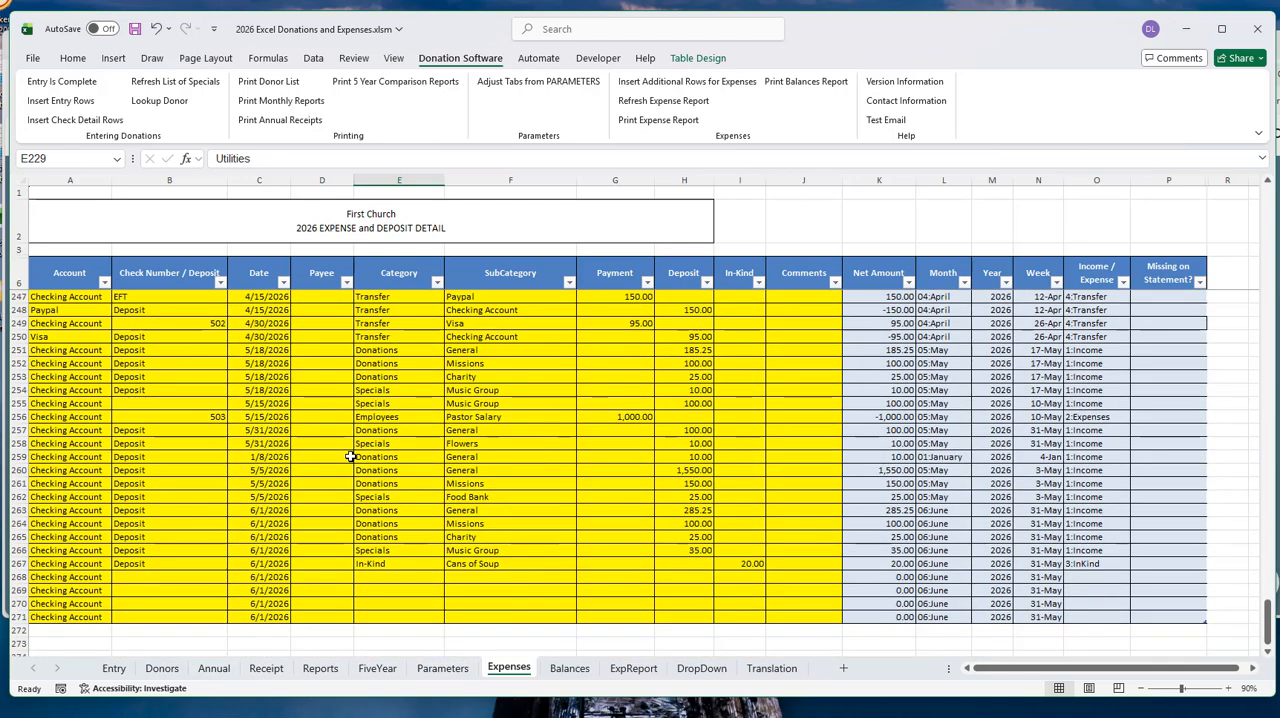
{"action": "left_click", "coordinate": [77, 350]}
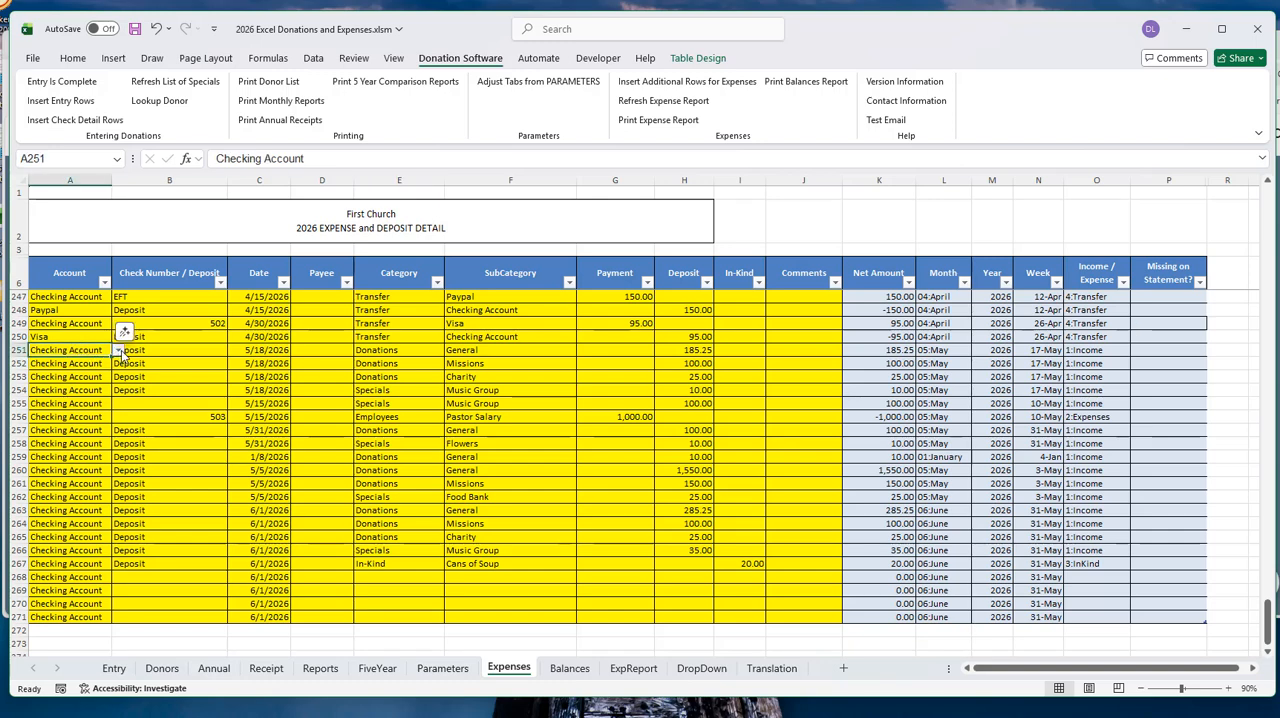
{"action": "left_click", "coordinate": [118, 352]}
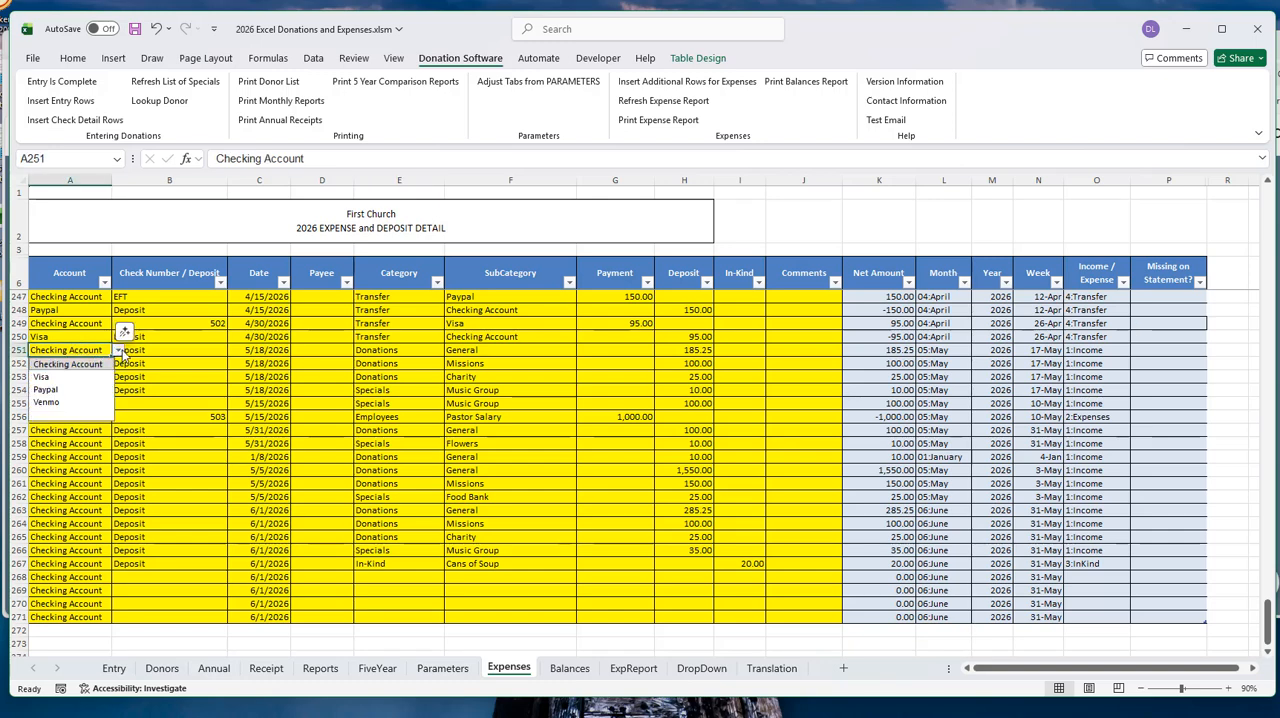
{"action": "left_click", "coordinate": [66, 350]}
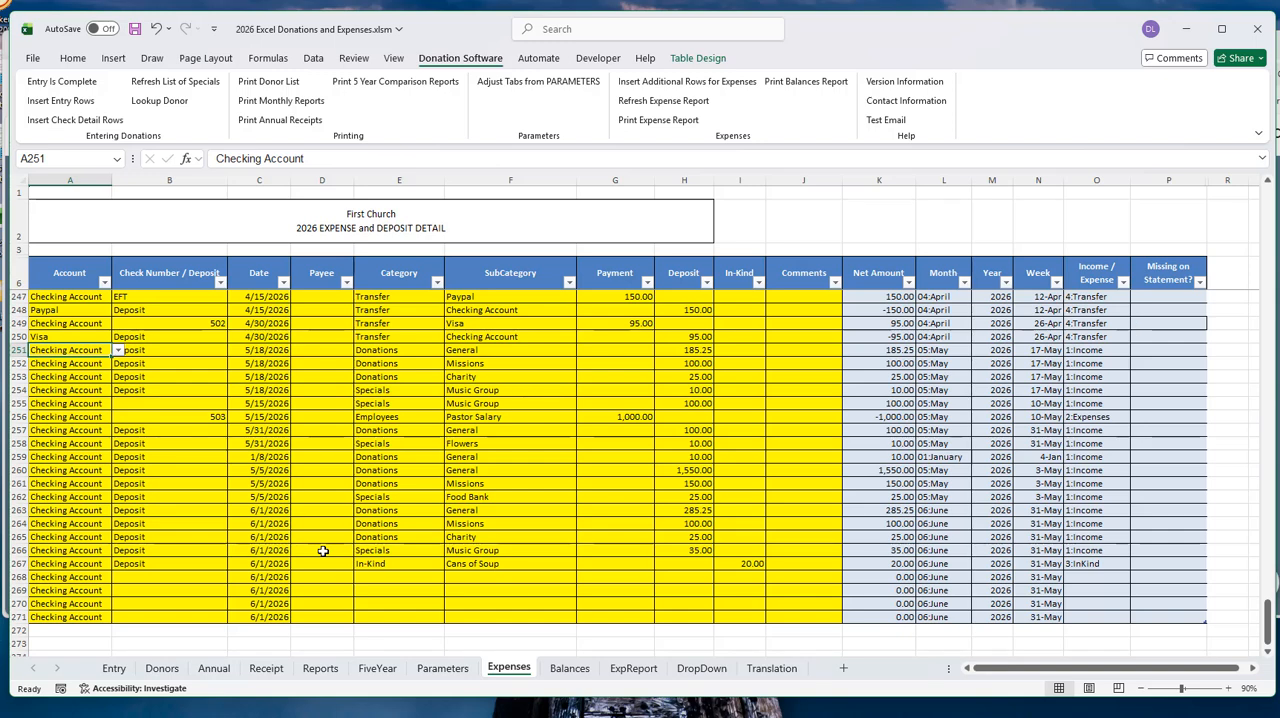
- Review the Balances sheet and the income and expense sections of the ExpReport sheet
{"action": "left_click", "coordinate": [580, 670]}
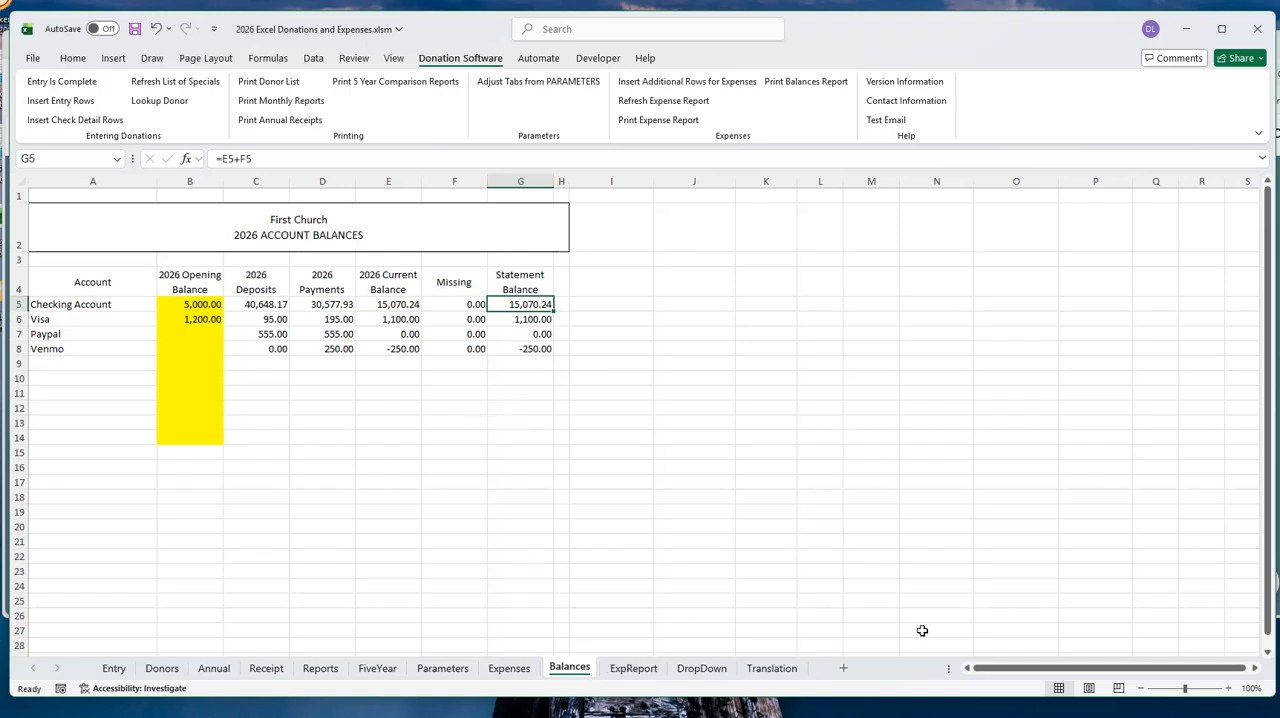
{"action": "left_click", "coordinate": [633, 670]}
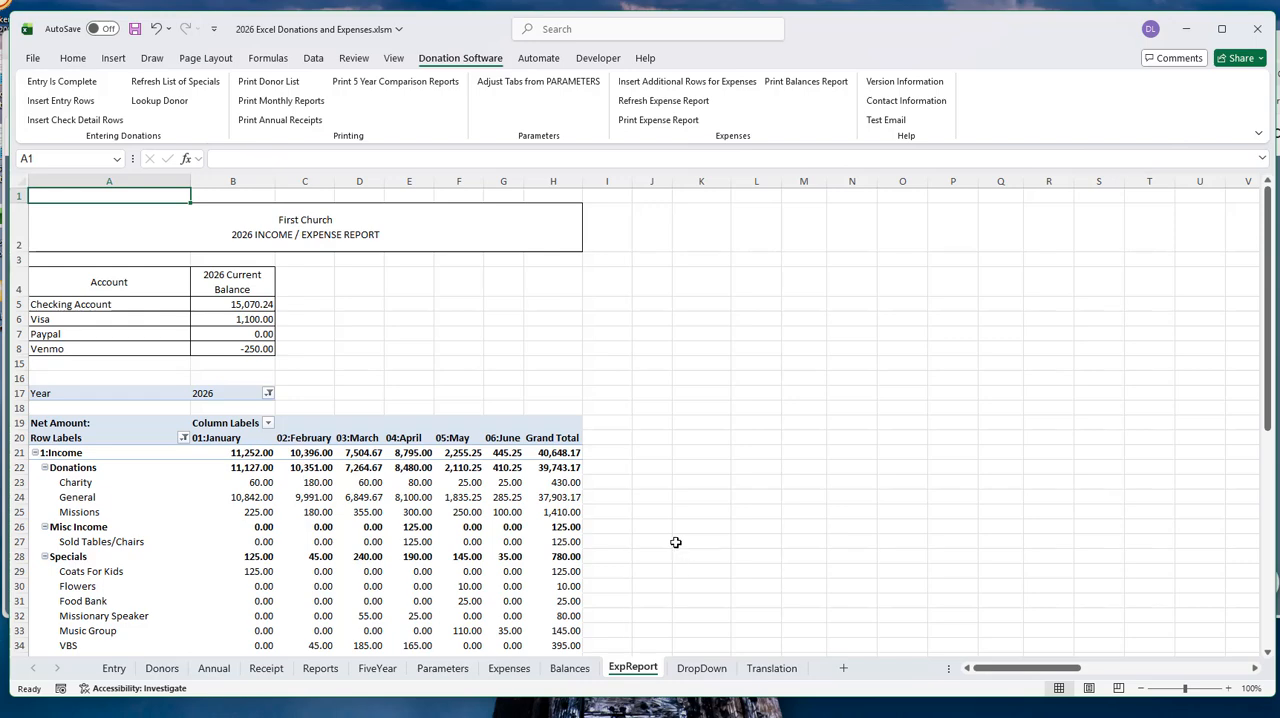
{"action": "scroll", "coordinate": [366, 449], "scroll_direction": "down", "scroll_amount": 3}
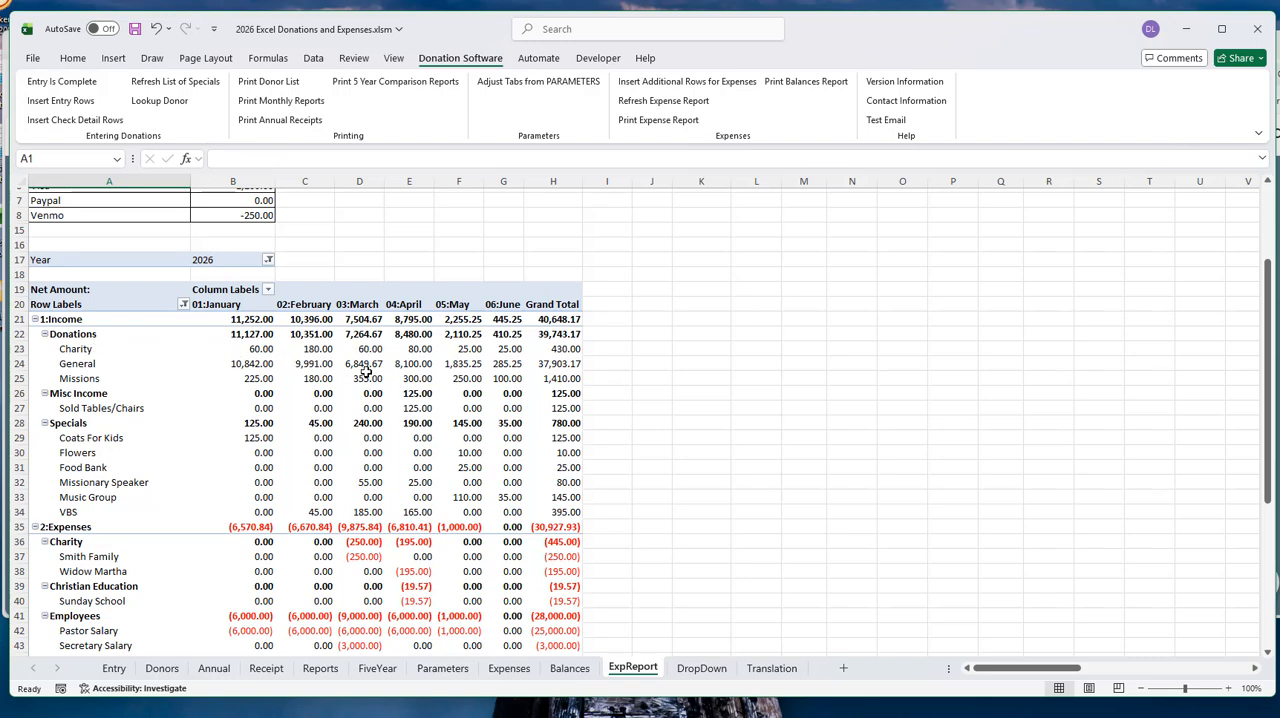
{"action": "scroll", "coordinate": [366, 372], "scroll_direction": "down", "scroll_amount": 5}
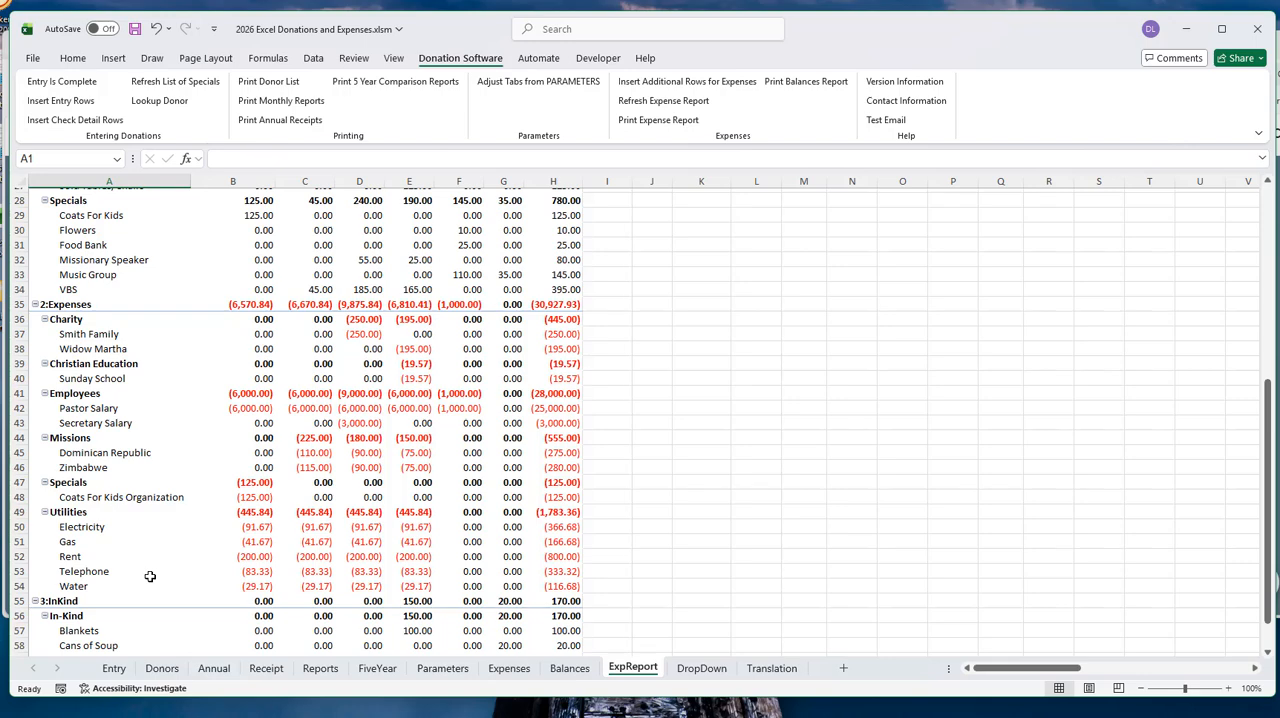
{"action": "scroll", "coordinate": [313, 436], "scroll_direction": "up", "scroll_amount": 3}
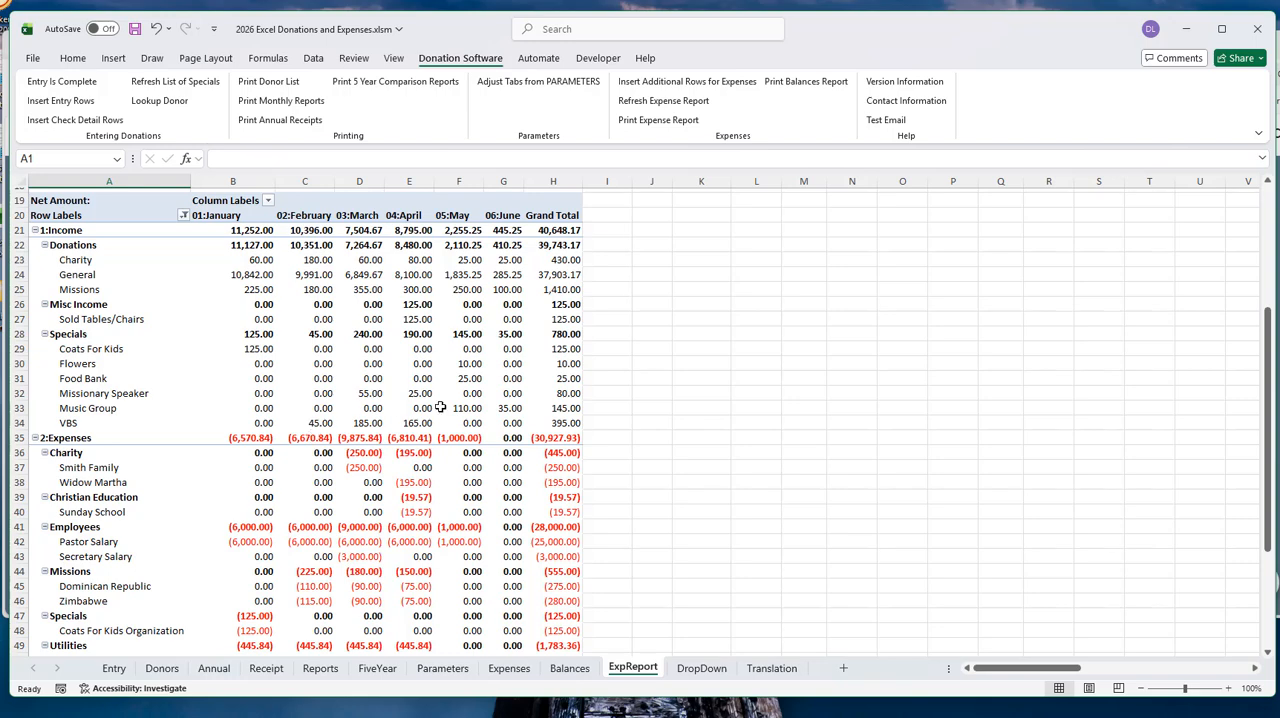
{"action": "scroll", "coordinate": [265, 391], "scroll_direction": "up", "scroll_amount": 4}
{"action": "scroll", "coordinate": [263, 391], "scroll_direction": "up", "scroll_amount": 1}
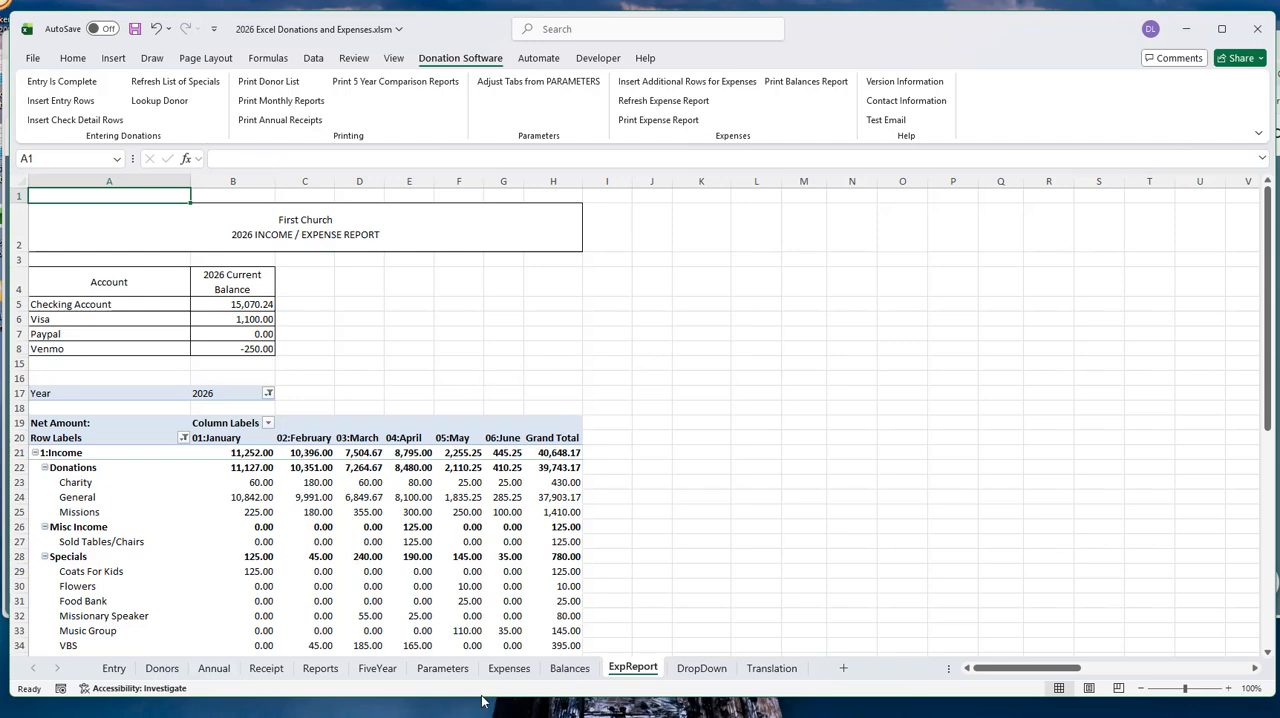
- Return to the Expenses sheet and view the last rows of the expense and deposit detail
{"action": "left_click", "coordinate": [509, 668]}
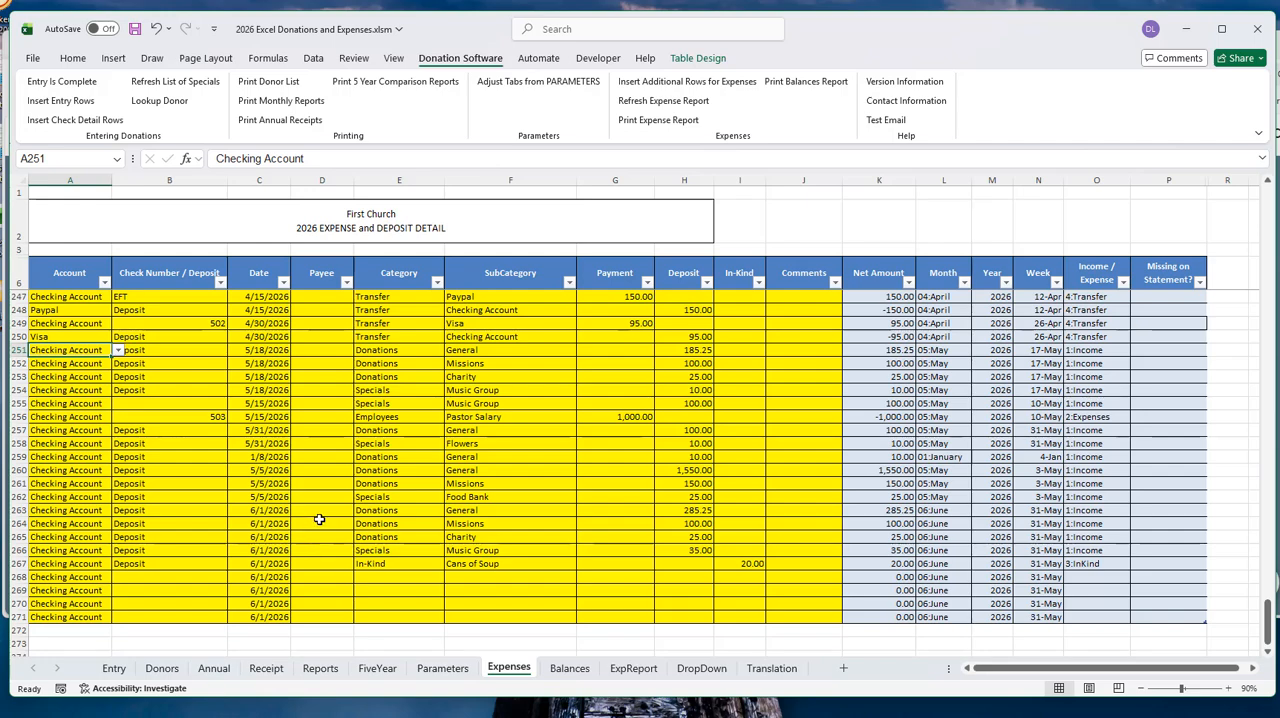
{"action": "scroll", "coordinate": [320, 520], "scroll_direction": "down", "scroll_amount": 2}
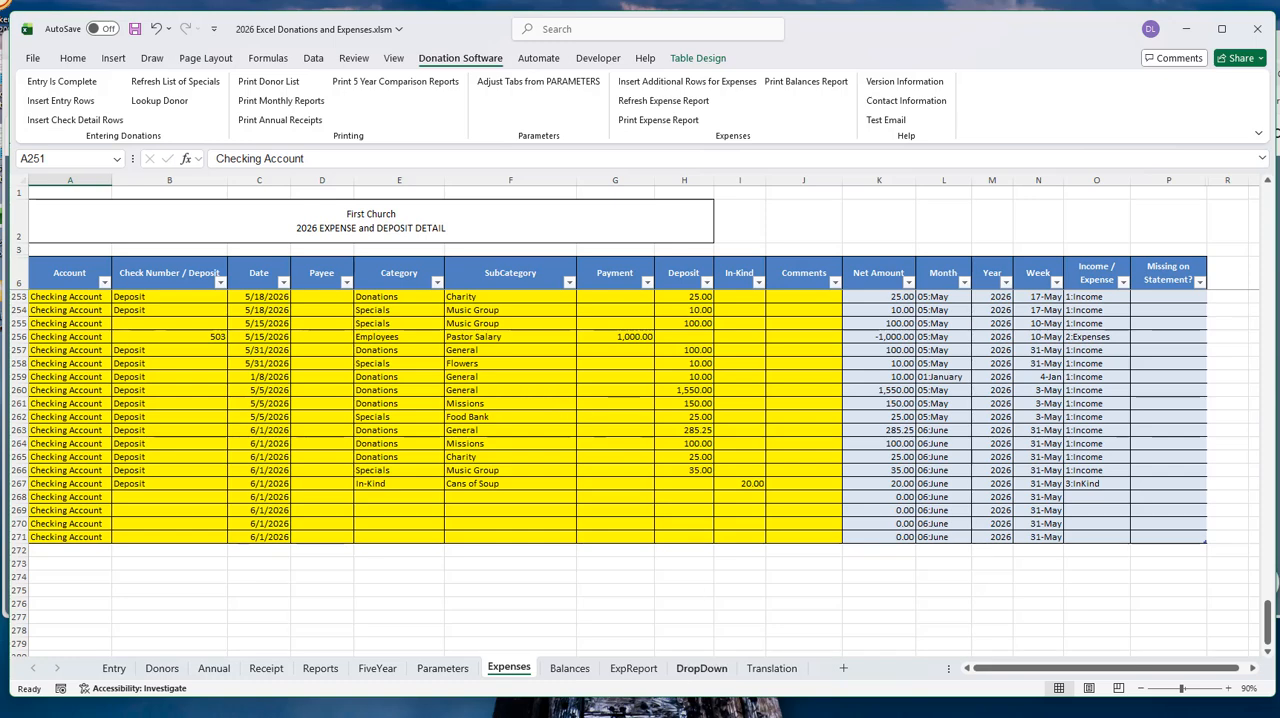
- Check the choices for the Donations Only or Donations And Expenses setting on the Parameters sheet, leaving it as is
{"action": "left_click", "coordinate": [440, 668]}
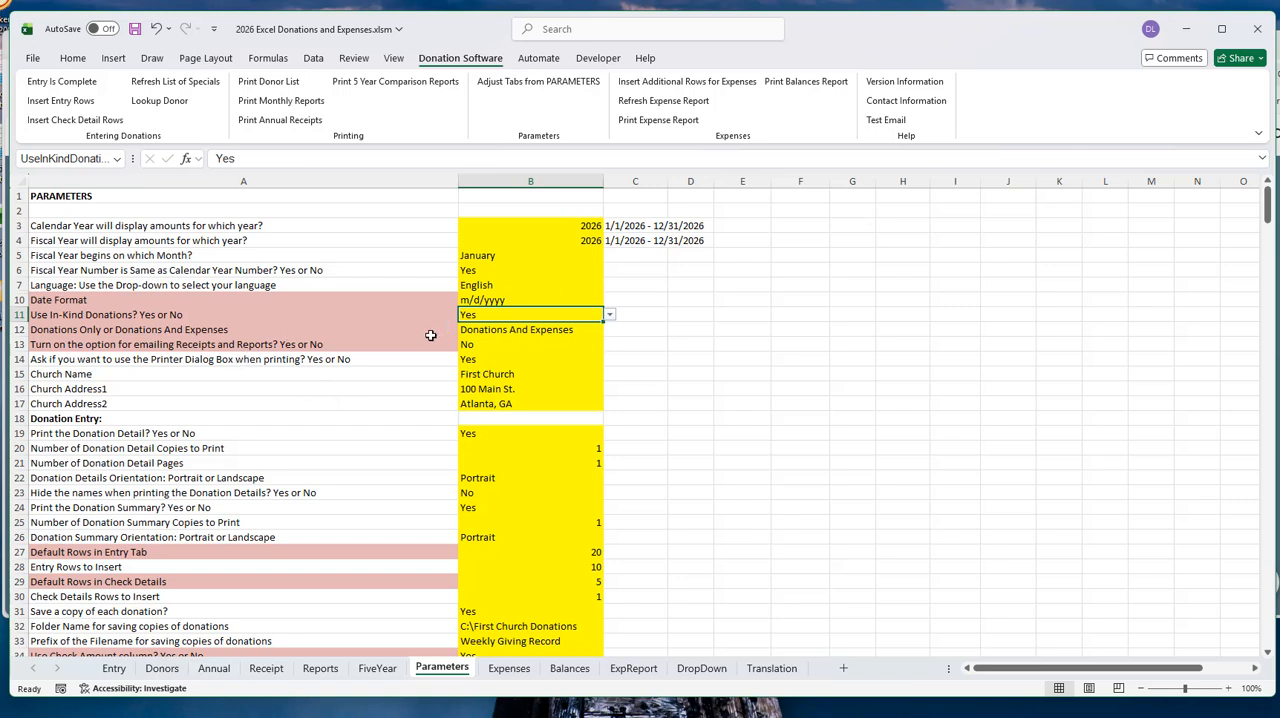
{"action": "left_click", "coordinate": [528, 331]}
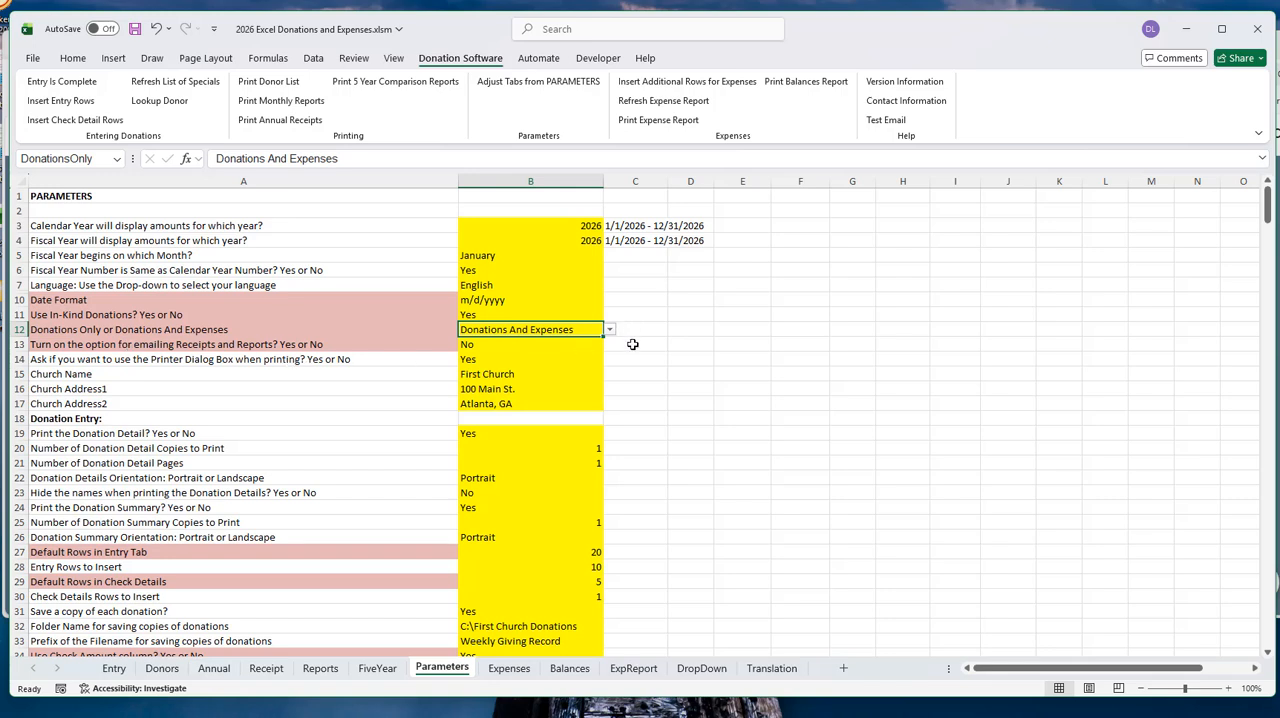
{"action": "left_click", "coordinate": [609, 330]}
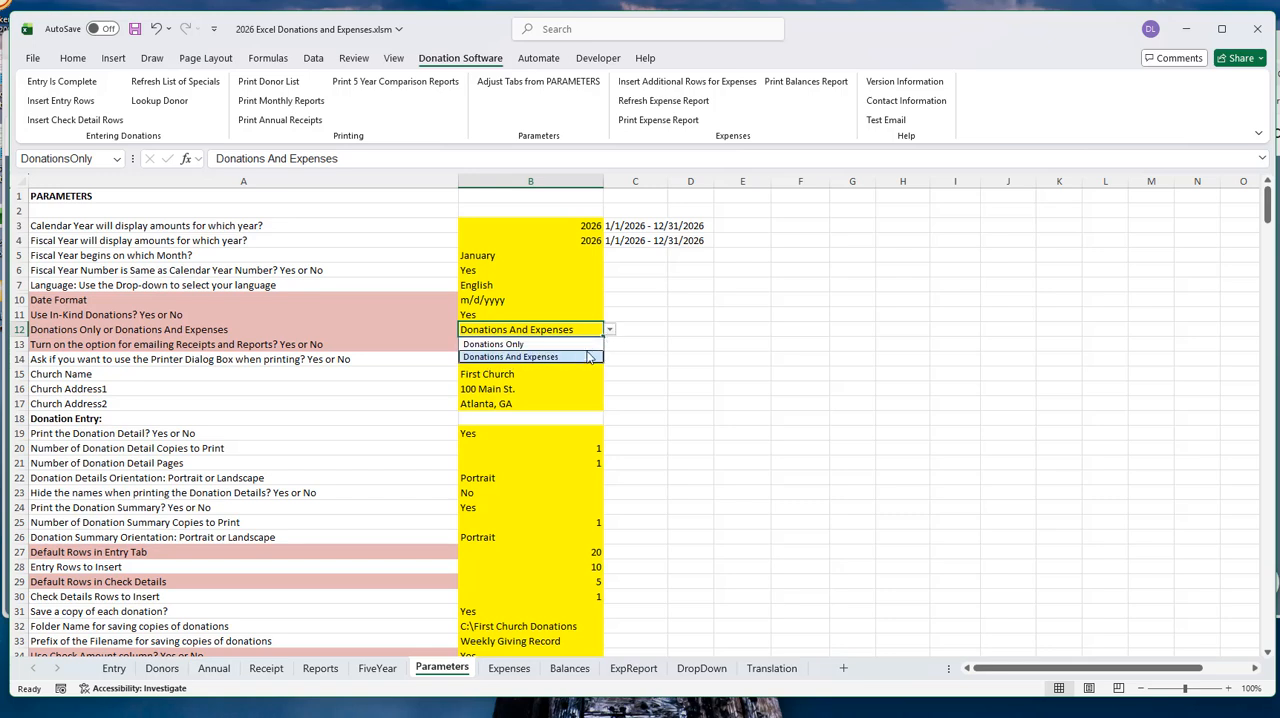
{"action": "left_click", "coordinate": [661, 357]}
- Find the Bank/Credit Card Accounts section in the parameters and select the number of accounts value
{"action": "scroll", "coordinate": [645, 370], "scroll_direction": "down", "scroll_amount": 20}
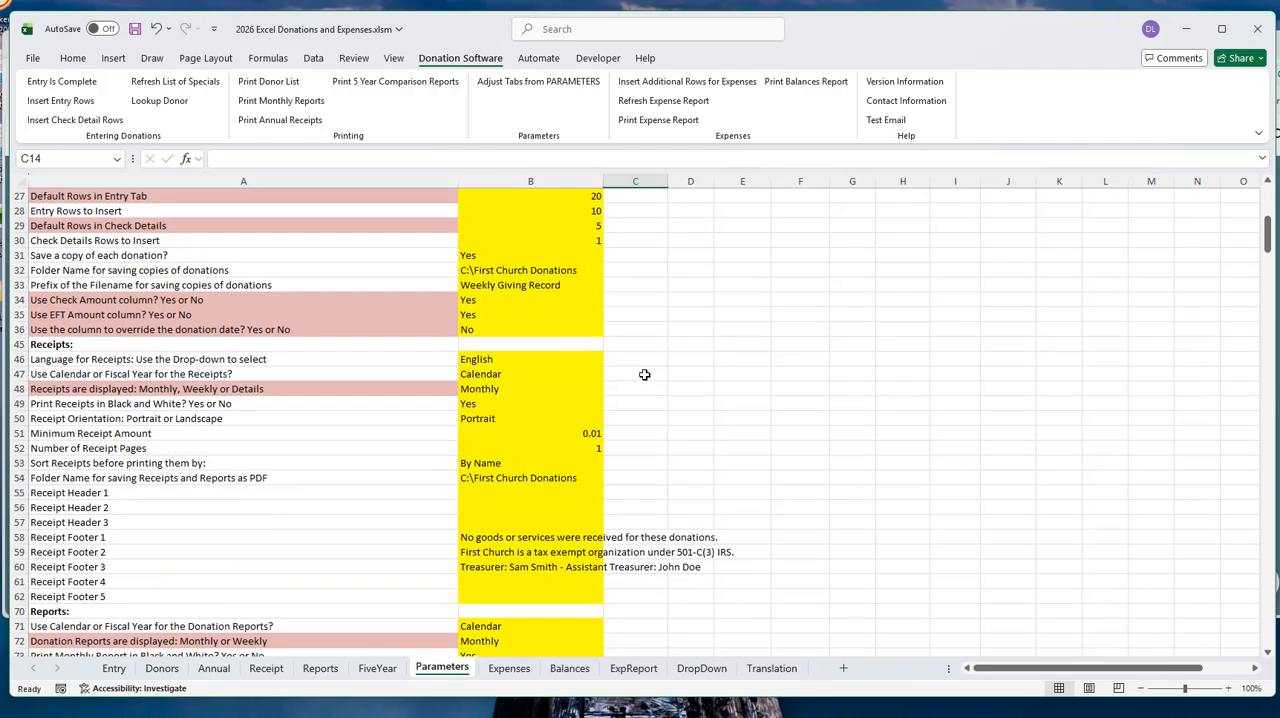
{"action": "scroll", "coordinate": [638, 376], "scroll_direction": "down", "scroll_amount": 20}
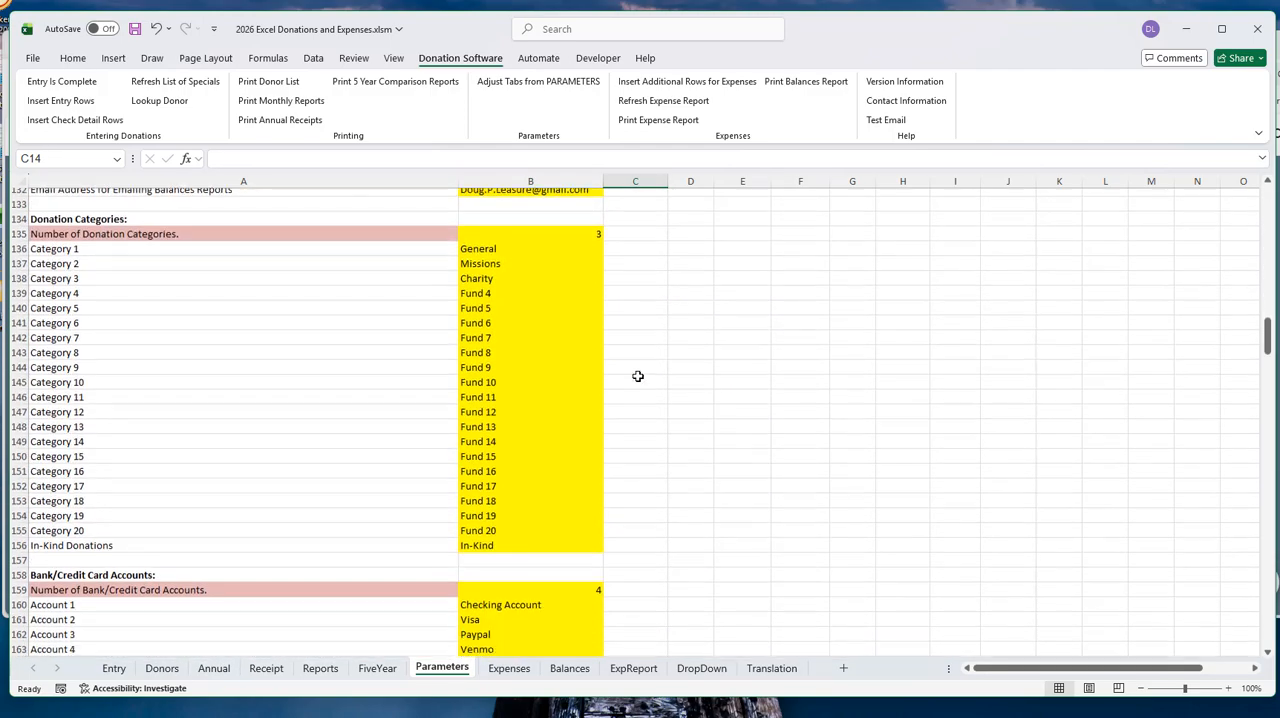
{"action": "scroll", "coordinate": [638, 376], "scroll_direction": "down", "scroll_amount": 6}
{"action": "scroll", "coordinate": [638, 376], "scroll_direction": "up", "scroll_amount": 5}
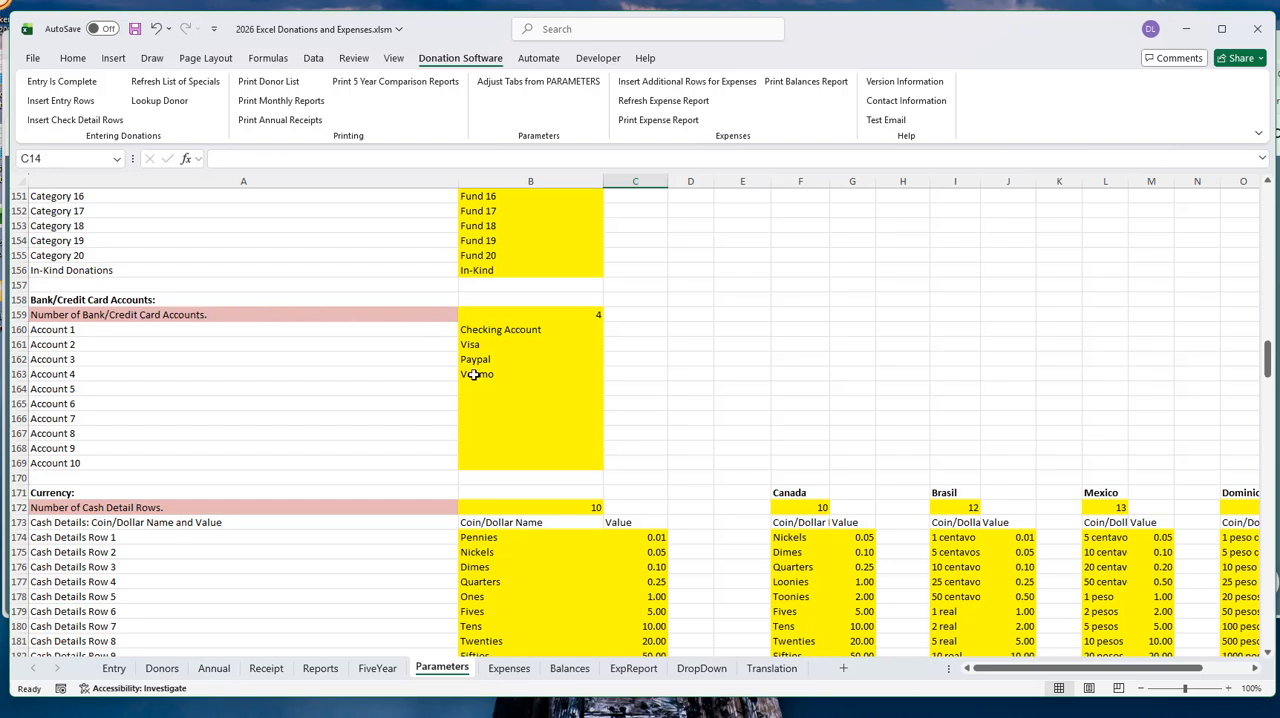
{"action": "left_click", "coordinate": [548, 318]}
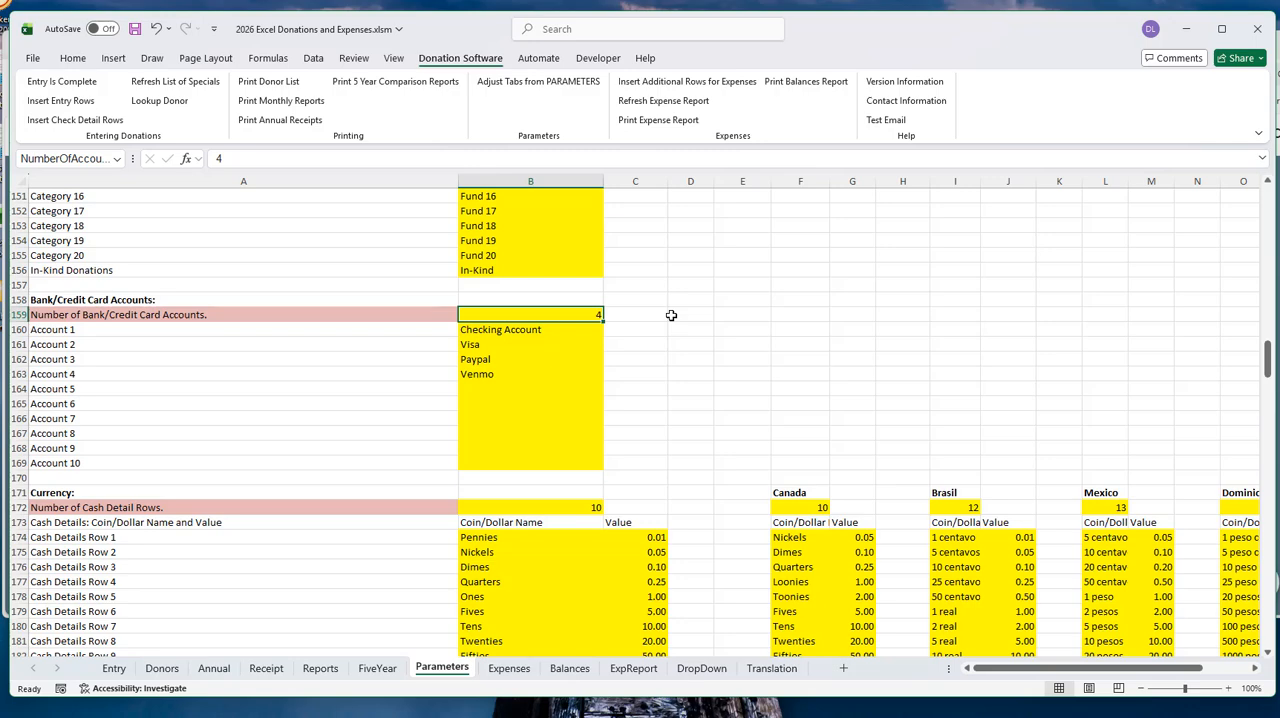
- Examine the Expenses and Balances settings on the Parameters sheet
{"action": "scroll", "coordinate": [570, 385], "scroll_direction": "up", "scroll_amount": 13}
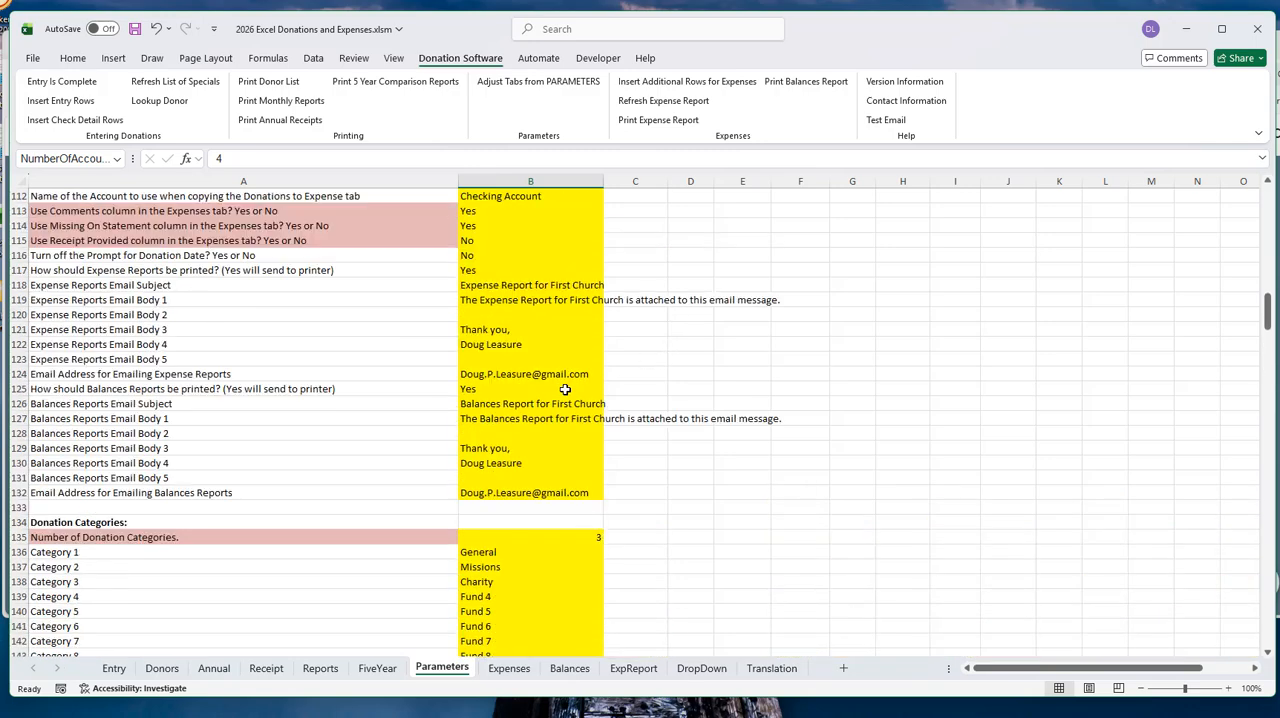
{"action": "scroll", "coordinate": [565, 389], "scroll_direction": "up", "scroll_amount": 6}
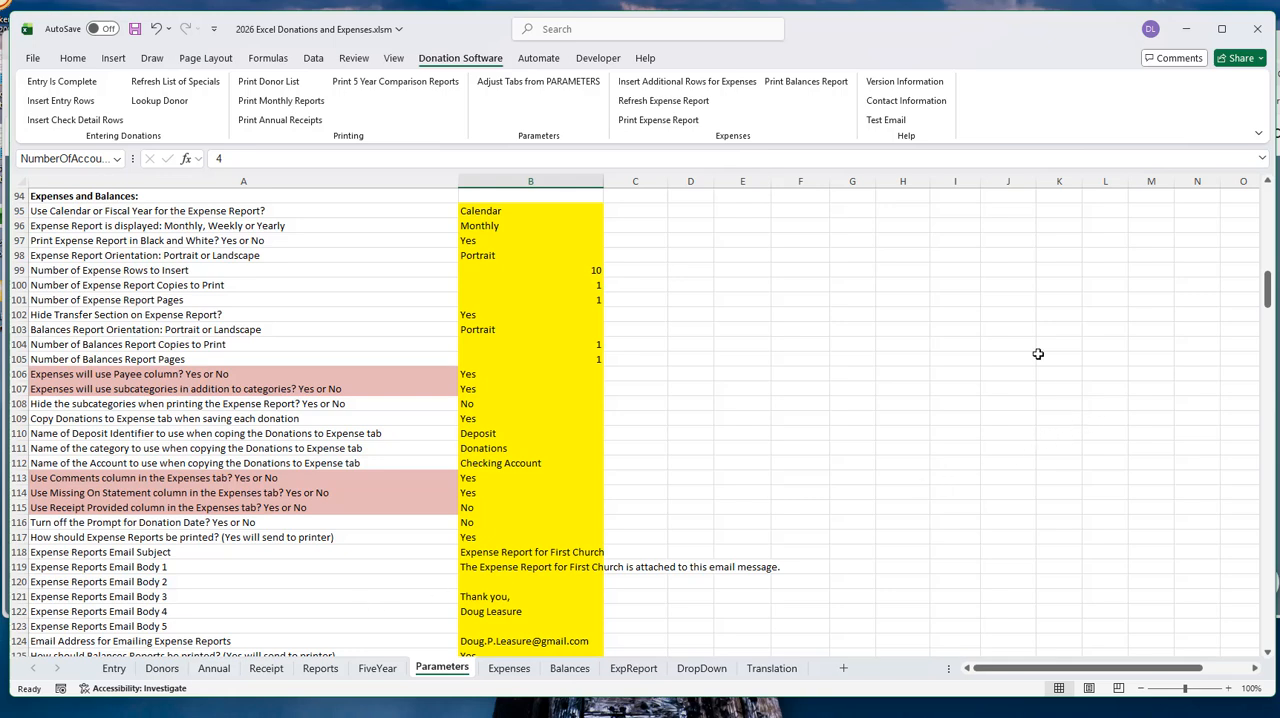
- Select the account name parameter for copied donations, and find the rows prepared for copying beside the Entry sheet's category totals
{"action": "left_click", "coordinate": [514, 467]}
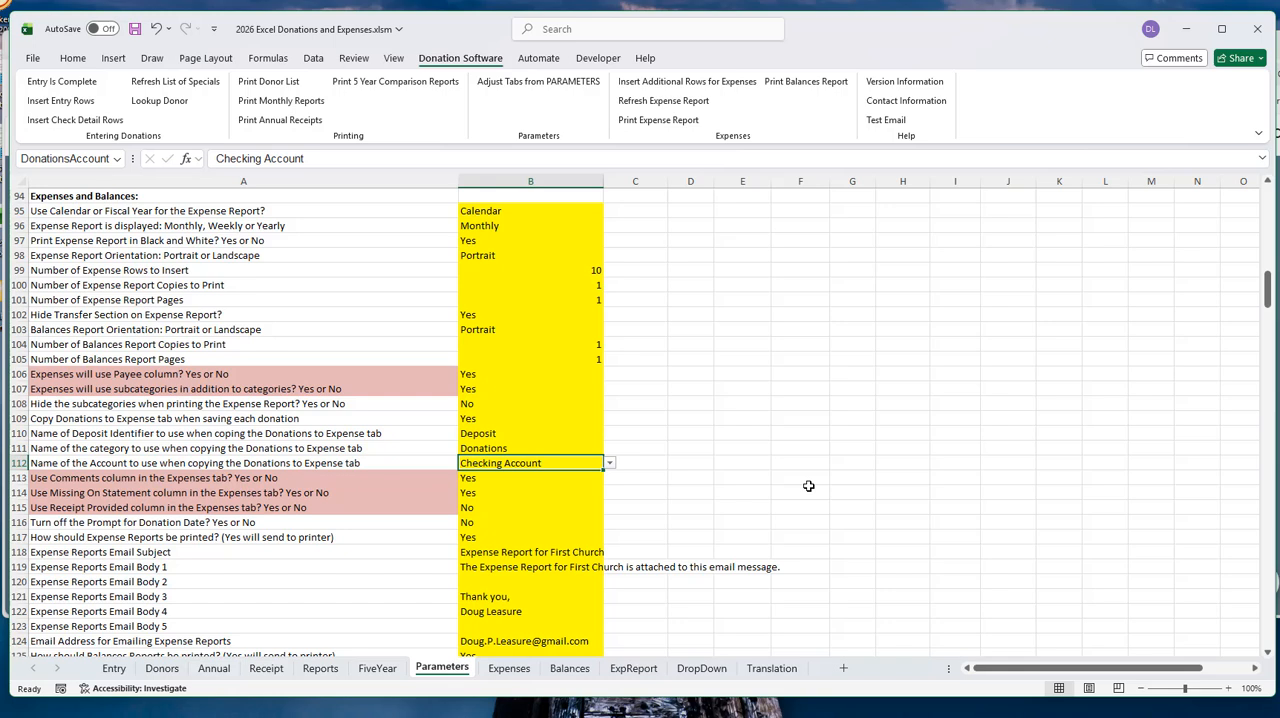
{"action": "left_click", "coordinate": [113, 669]}
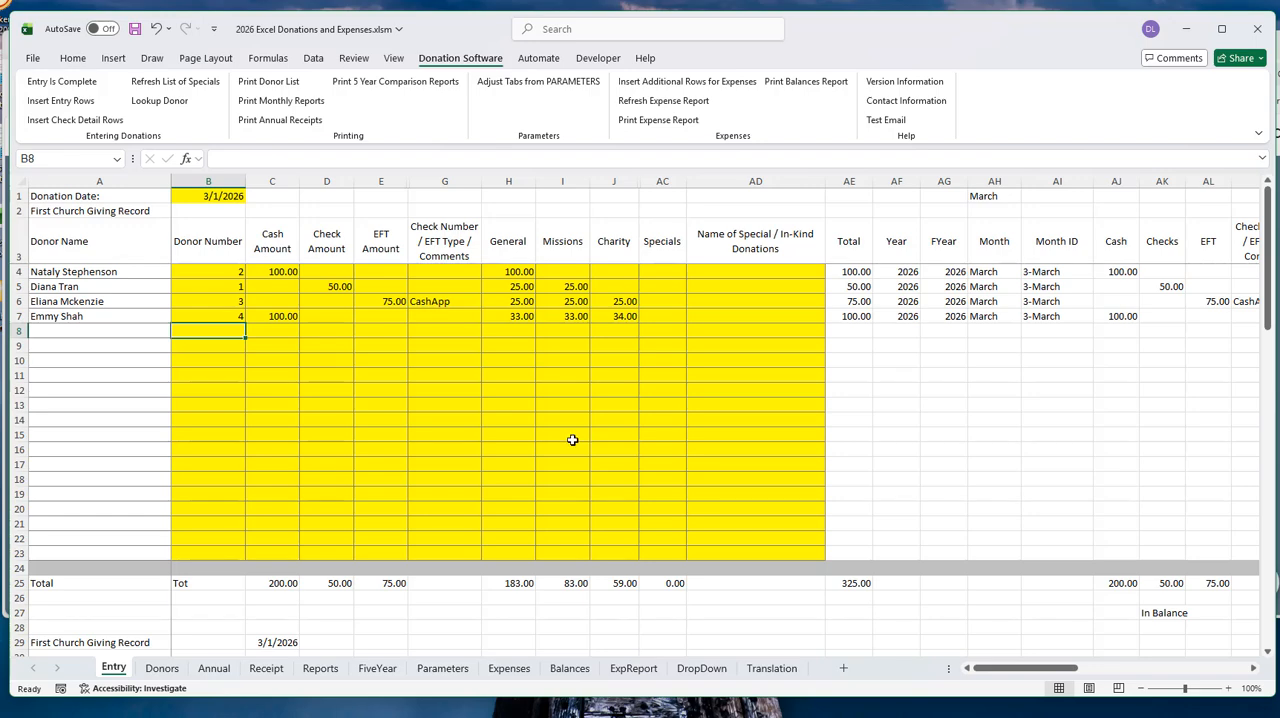
{"action": "scroll", "coordinate": [575, 440], "scroll_direction": "down", "scroll_amount": 12}
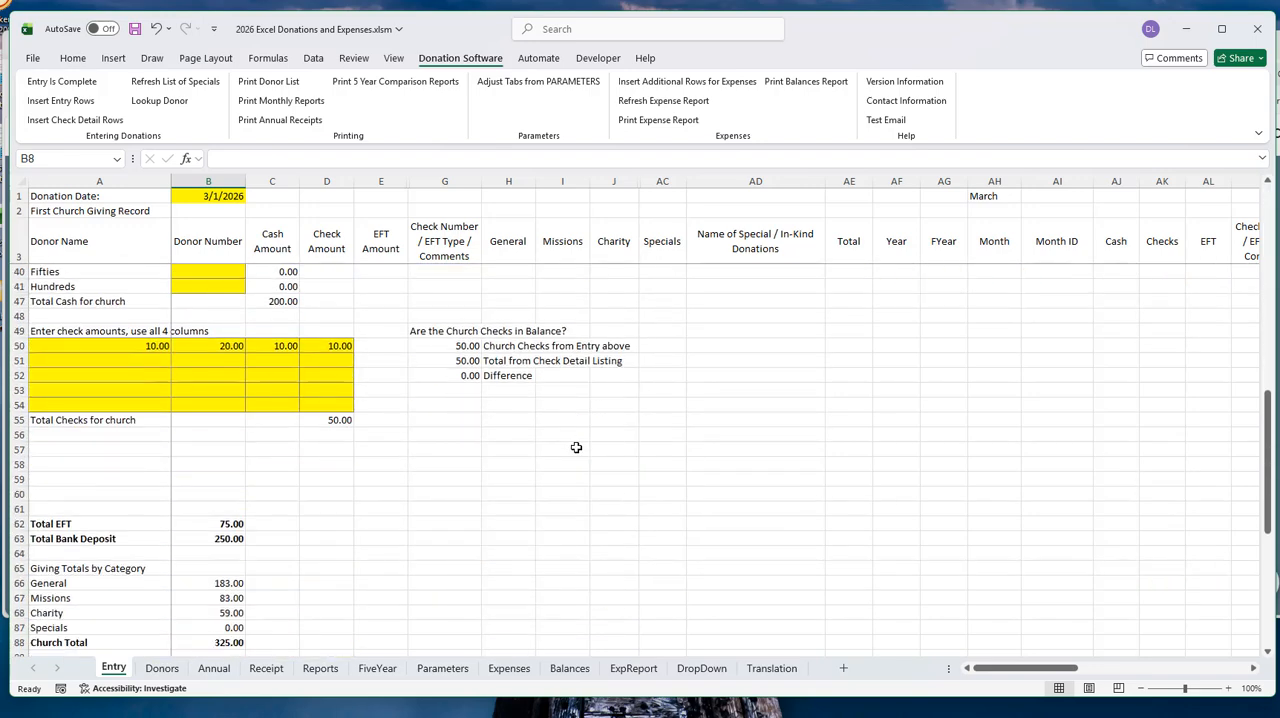
{"action": "scroll", "coordinate": [576, 447], "scroll_direction": "down", "scroll_amount": 3}
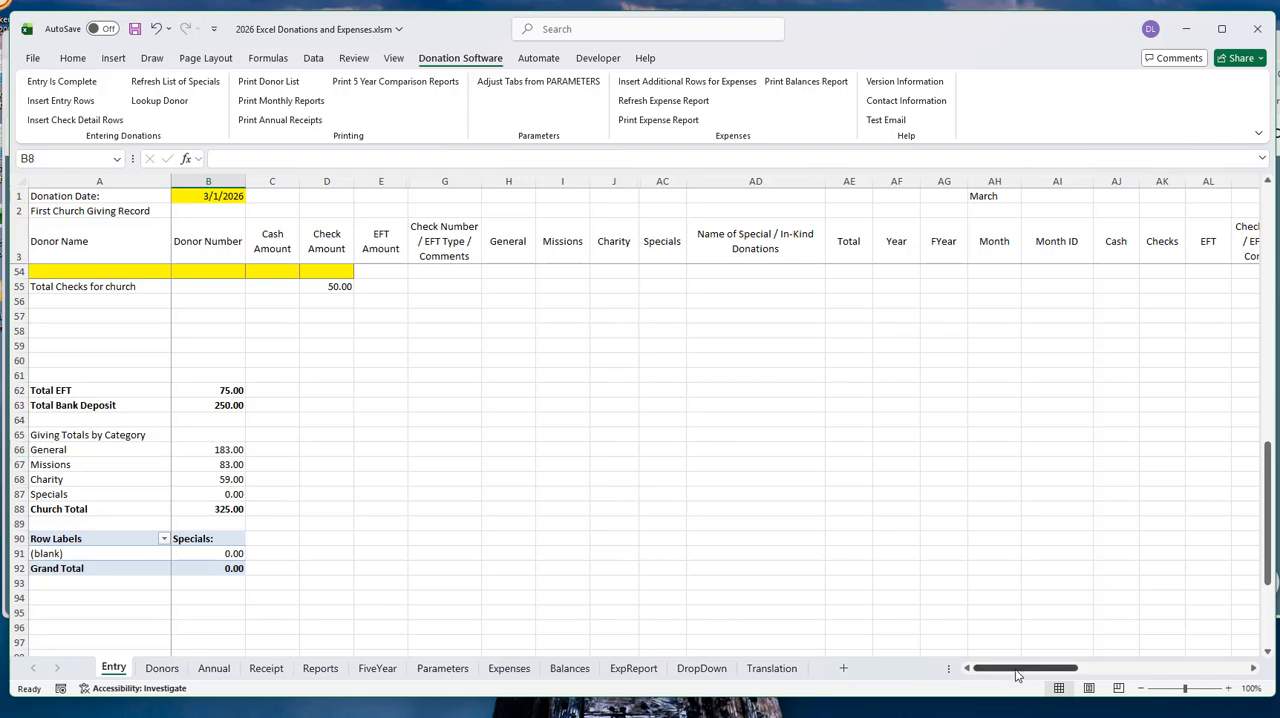
{"action": "left_click_drag", "start_coordinate": [1017, 675], "coordinate": [1165, 676]}
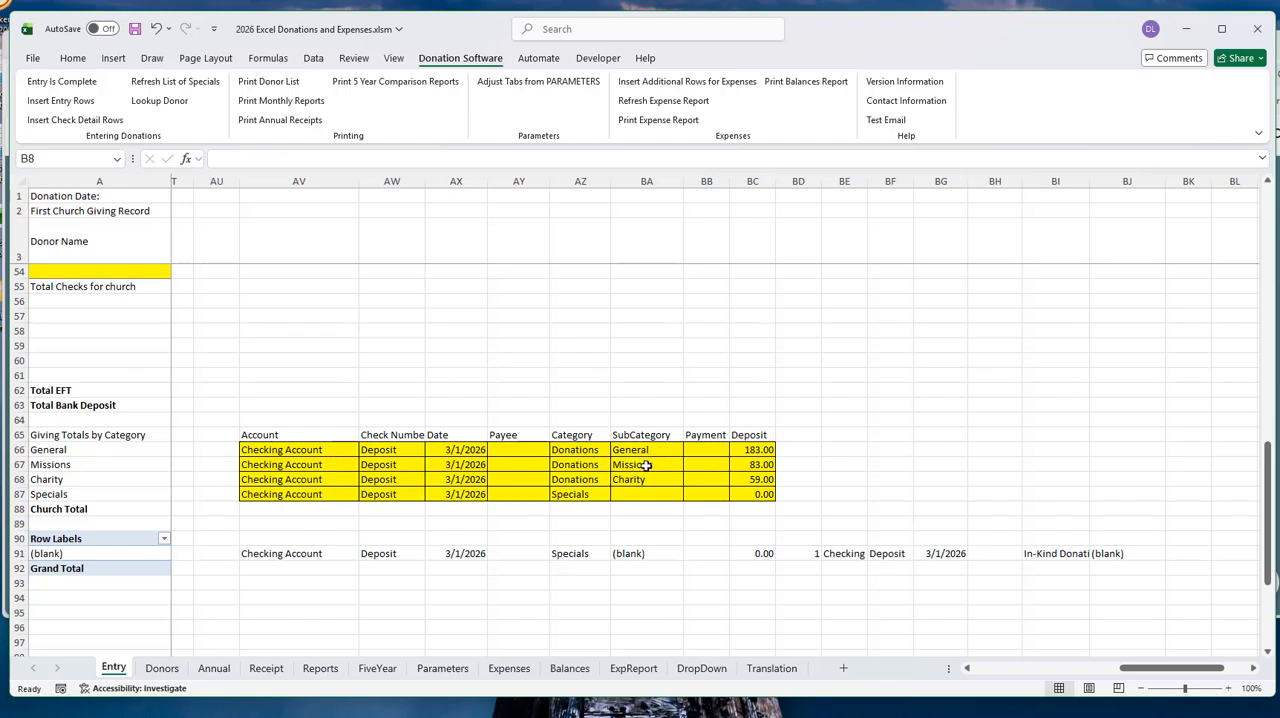
- Select the account of the Missions deposit row on the Entry sheet and unprotect the sheet
{"action": "left_click", "coordinate": [276, 466]}
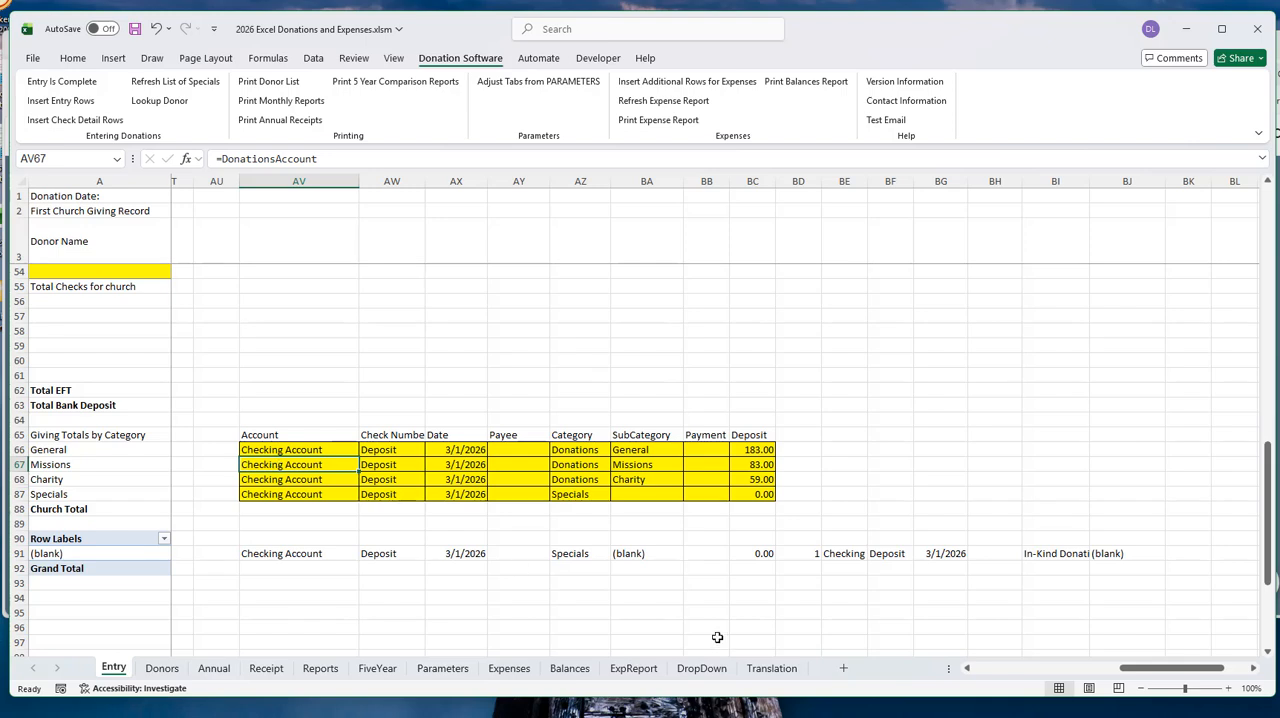
{"action": "right_click", "coordinate": [114, 670]}
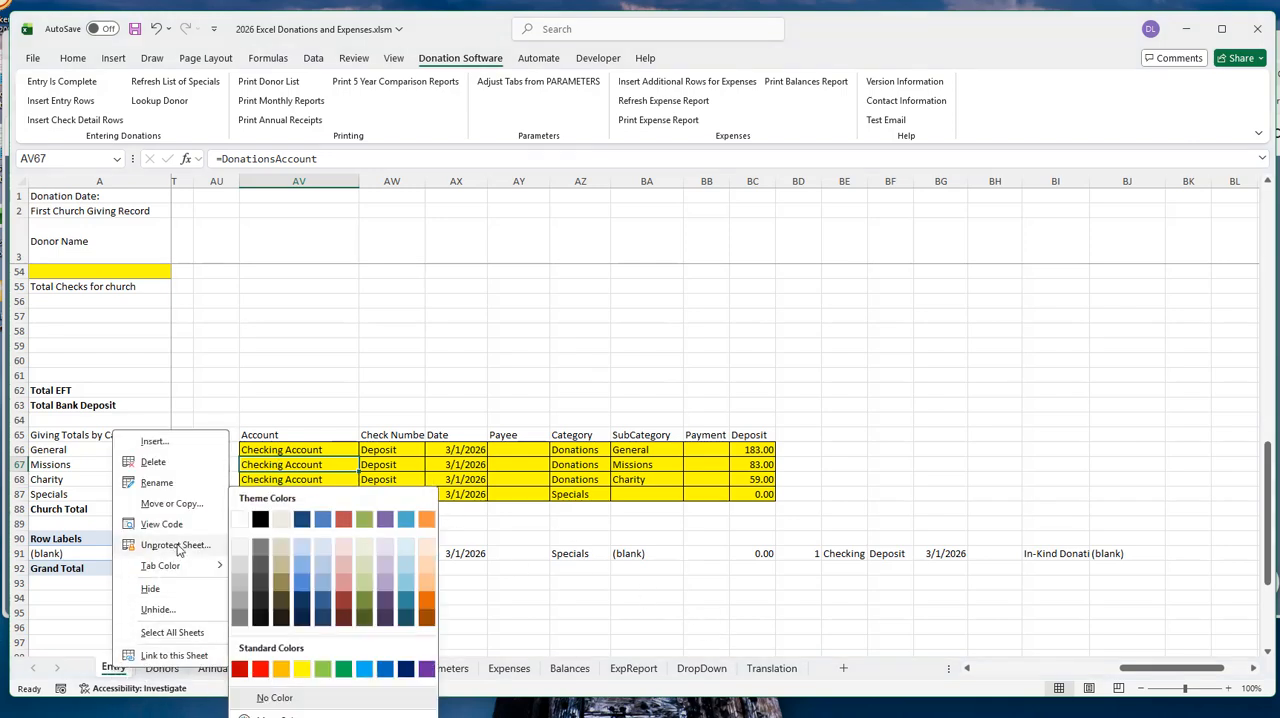
{"action": "left_click", "coordinate": [177, 546]}
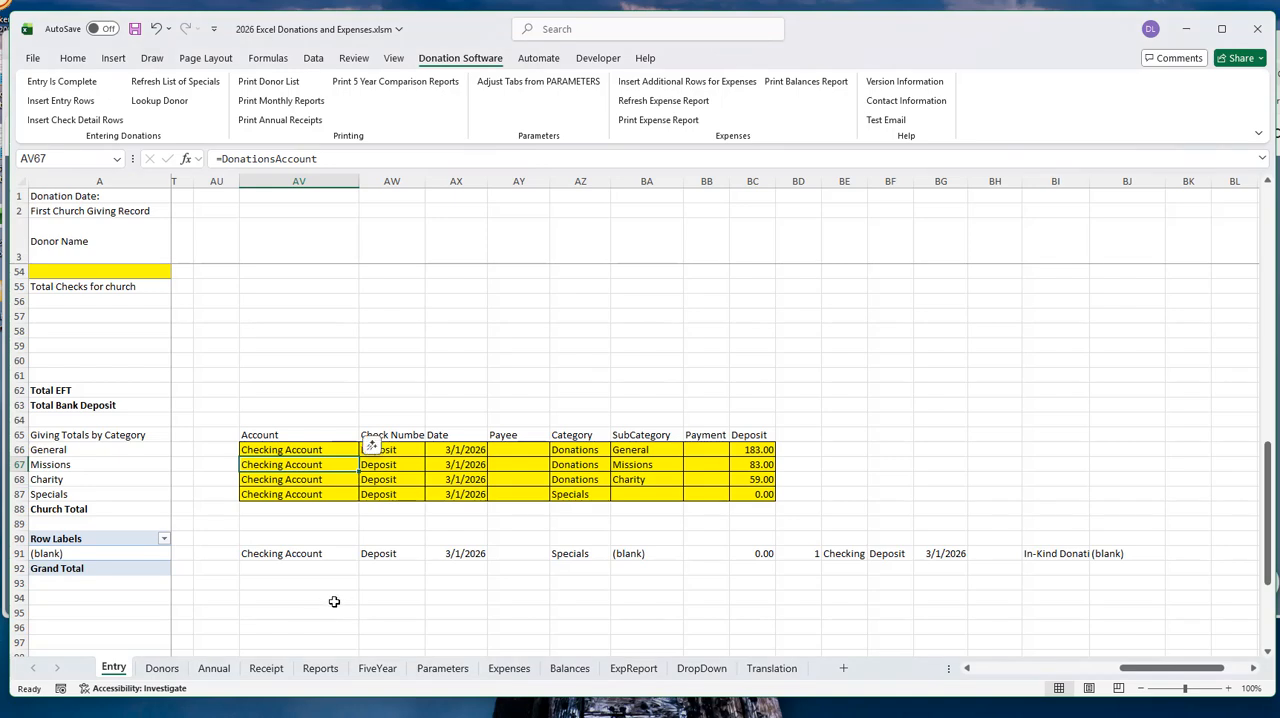
- Replace the Missions row's account with a reference to the Venmo account on the Parameters sheet, =Parameters!B163
{"action": "type", "text": "="}
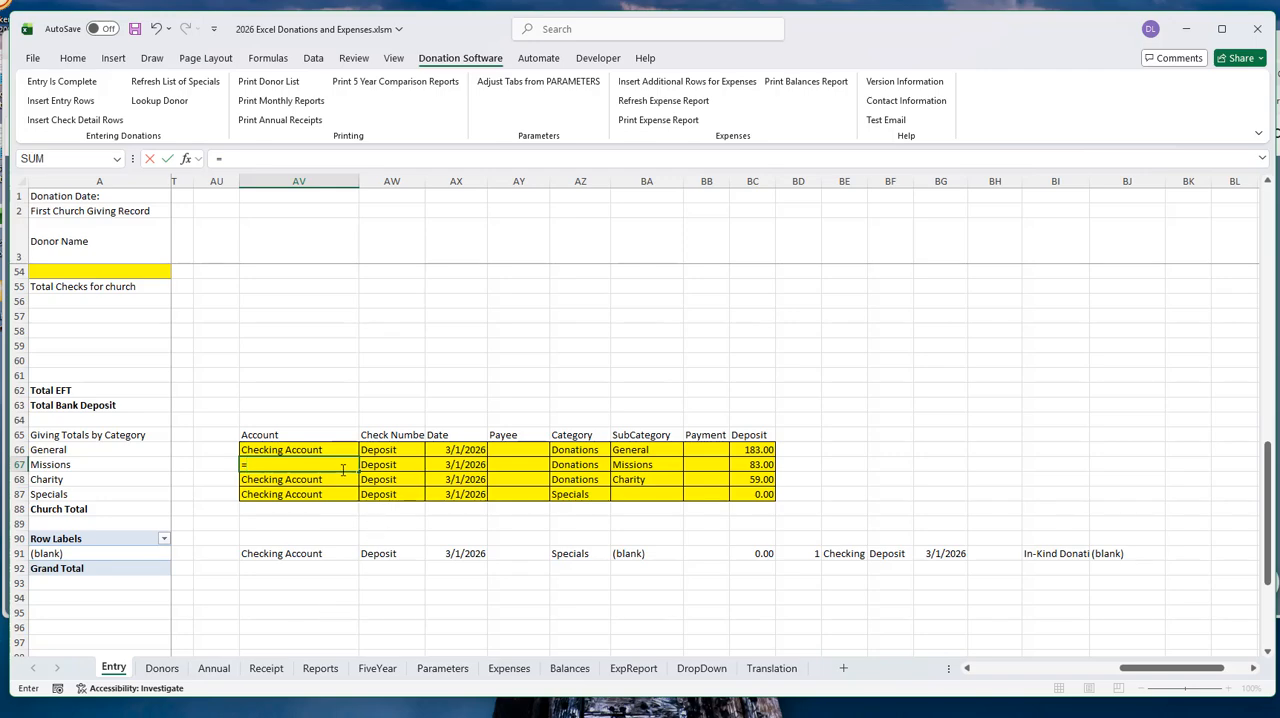
{"action": "left_click", "coordinate": [442, 668]}
{"action": "scroll", "coordinate": [455, 445], "scroll_direction": "down", "scroll_amount": 7}
{"action": "scroll", "coordinate": [450, 451], "scroll_direction": "down", "scroll_amount": 14}
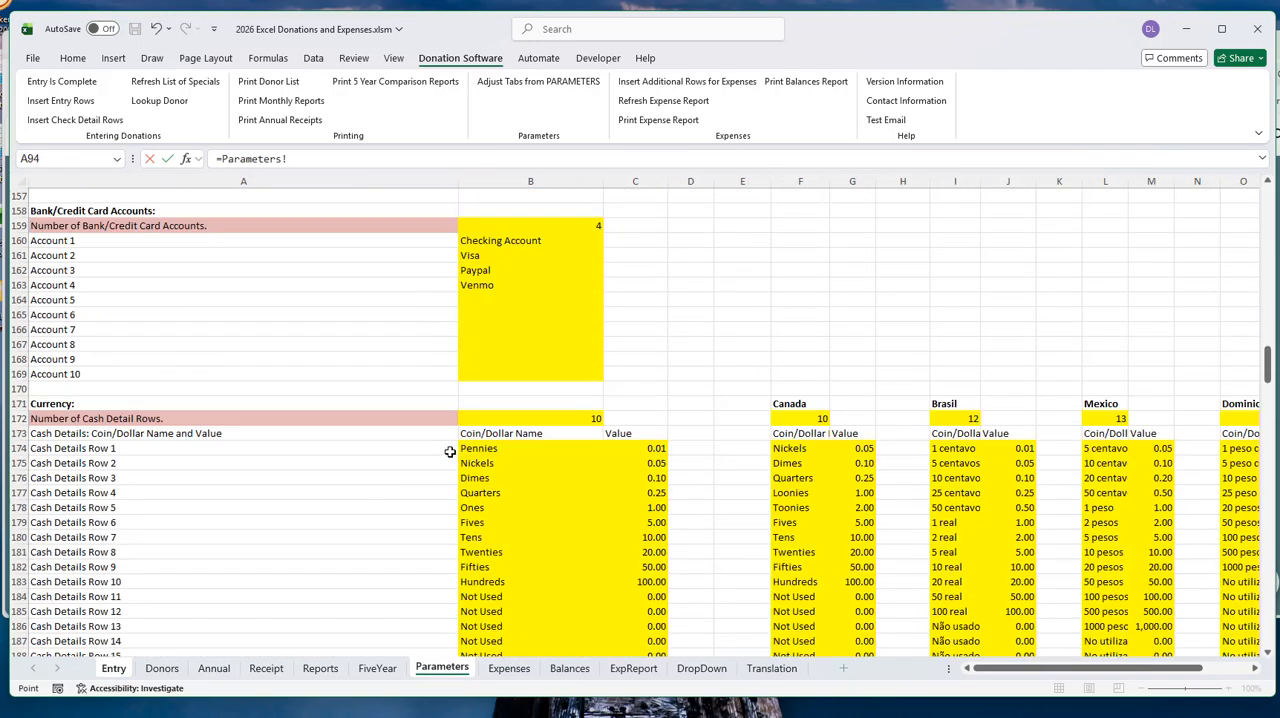
{"action": "scroll", "coordinate": [450, 451], "scroll_direction": "up", "scroll_amount": 2}
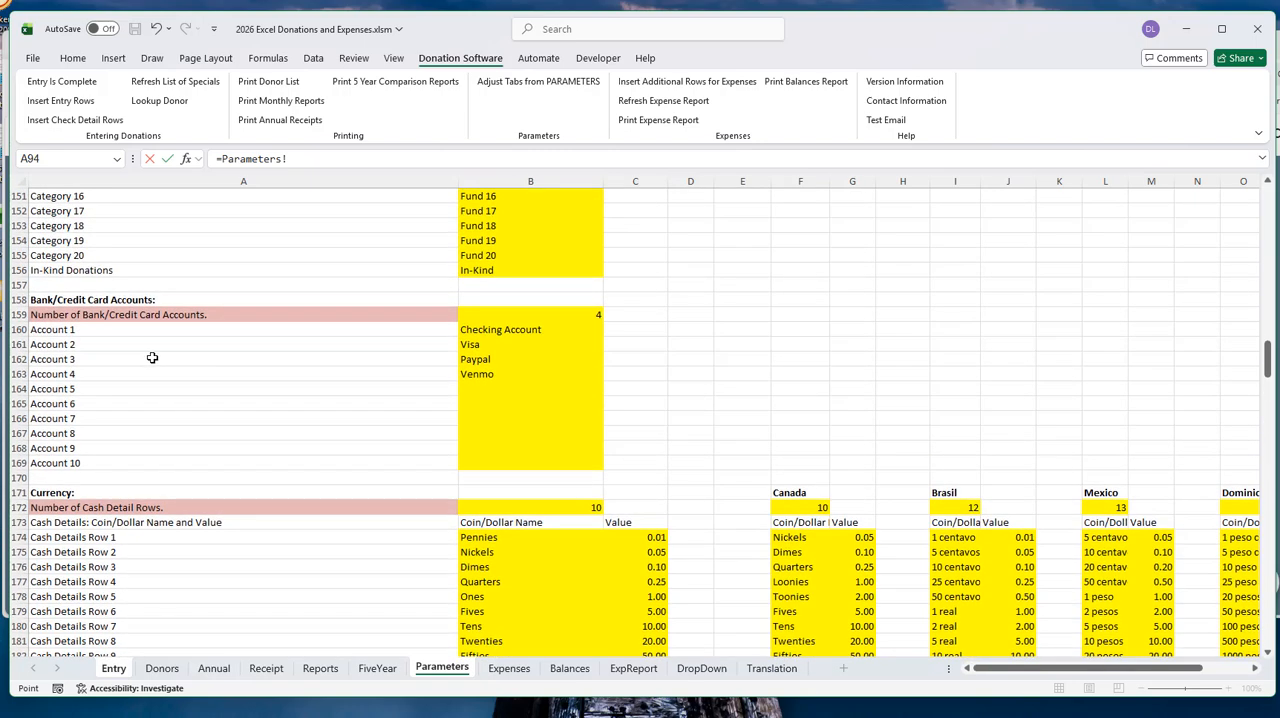
{"action": "left_click", "coordinate": [488, 374]}
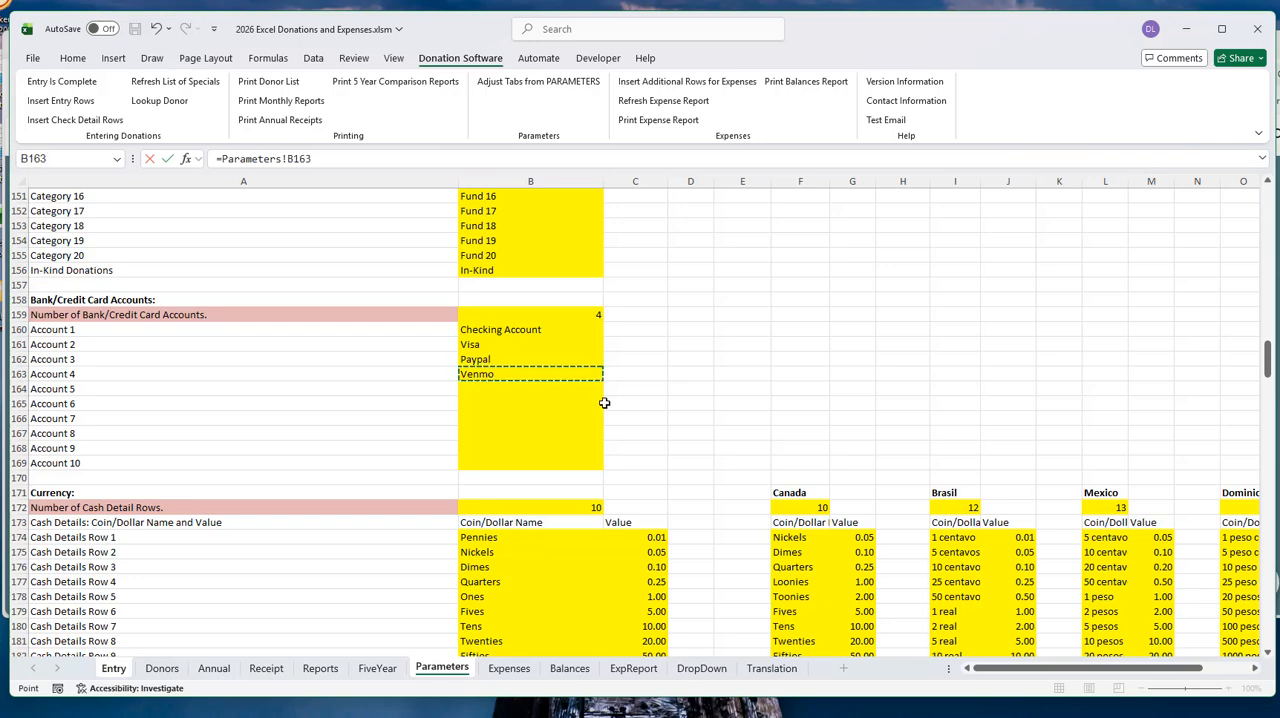
{"action": "key", "text": "Return"}
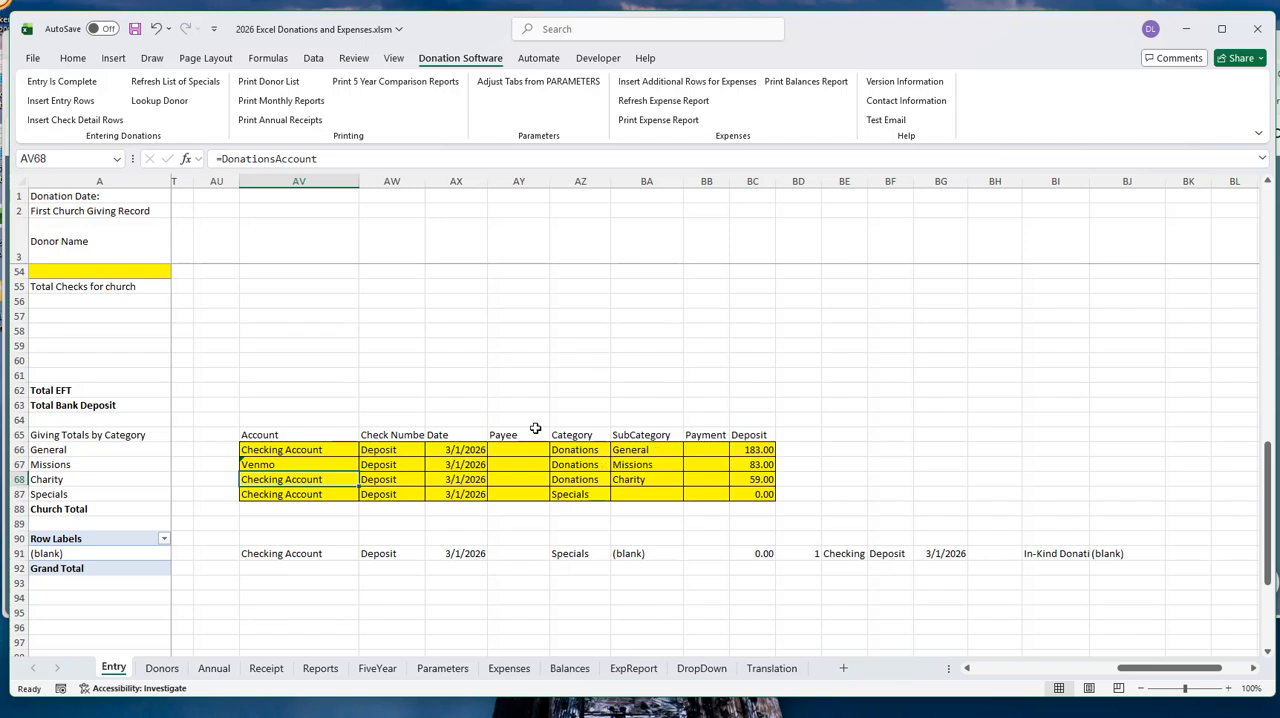
- Undo the Missions account change and protect the Entry sheet again with the default permissions and no password
{"action": "left_click", "coordinate": [337, 466]}
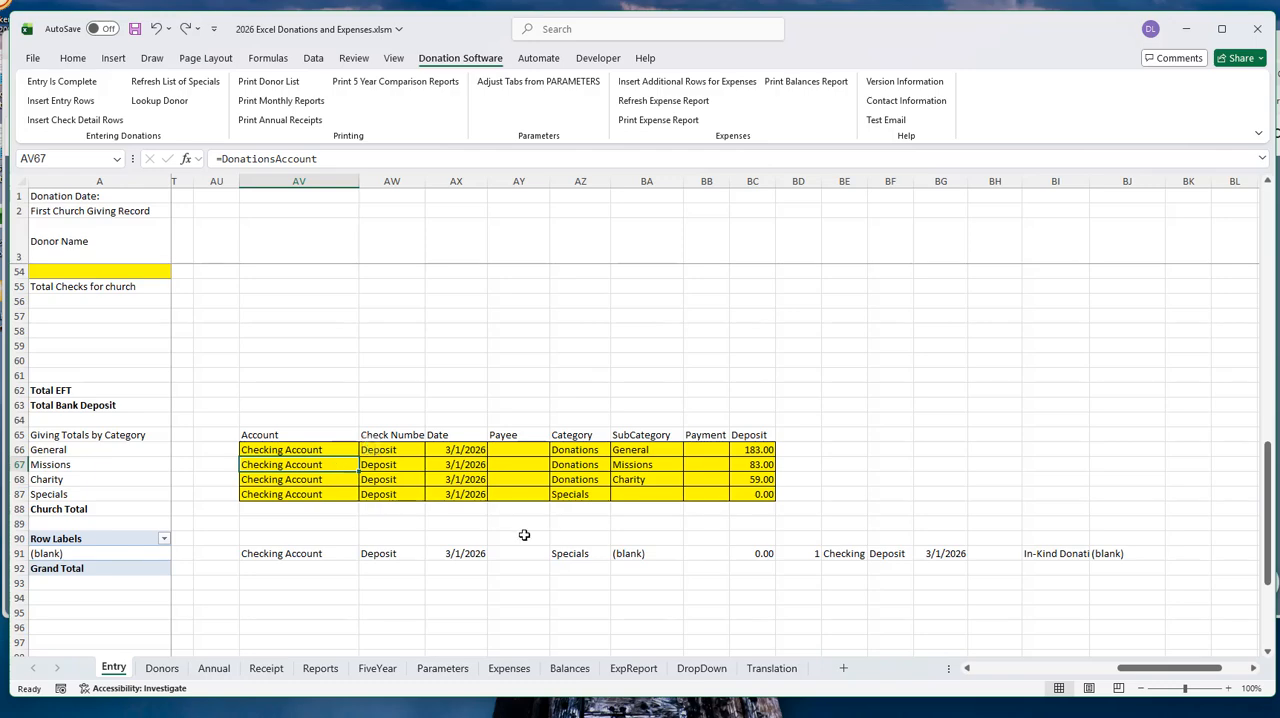
{"action": "right_click", "coordinate": [115, 673]}
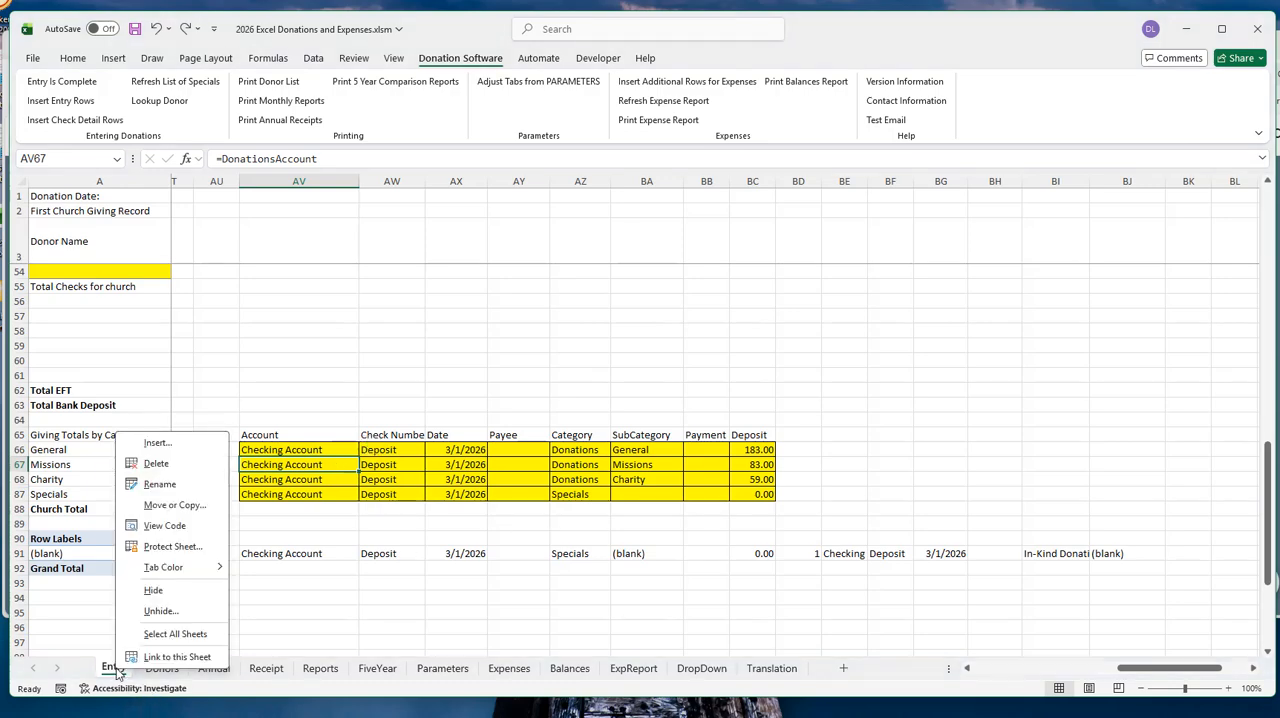
{"action": "left_click", "coordinate": [176, 549]}
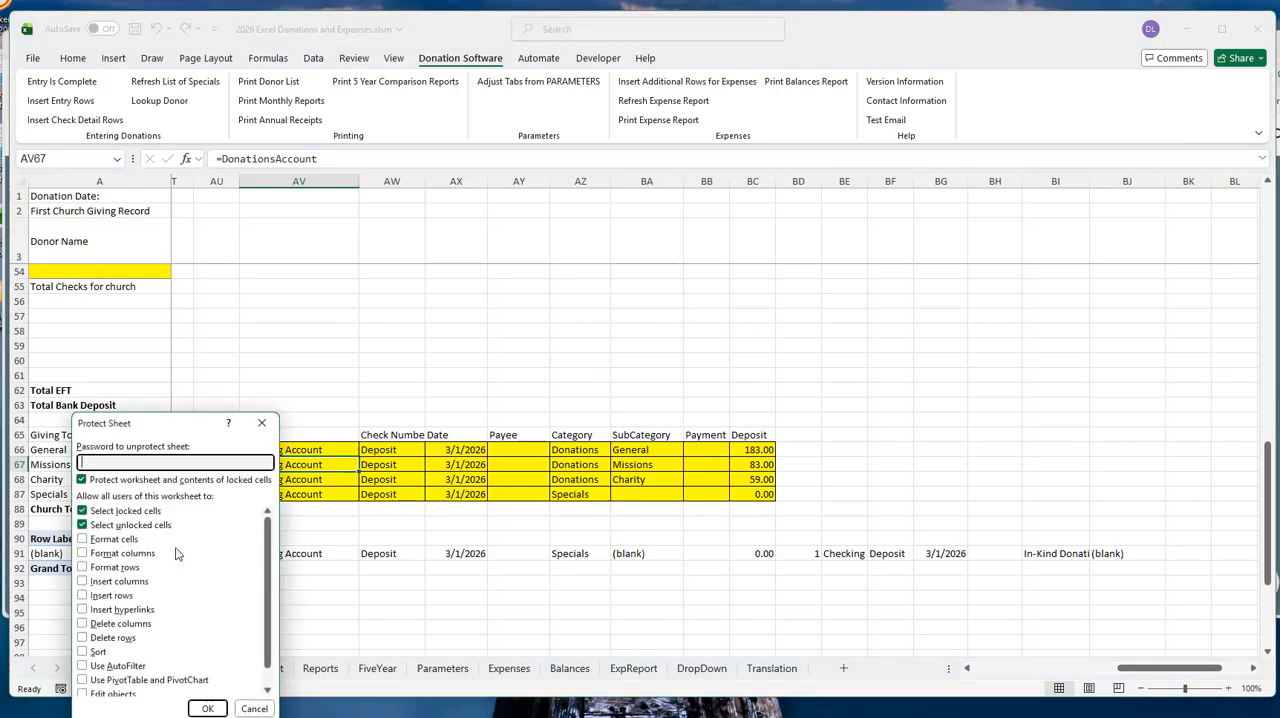
{"action": "left_click", "coordinate": [204, 708]}
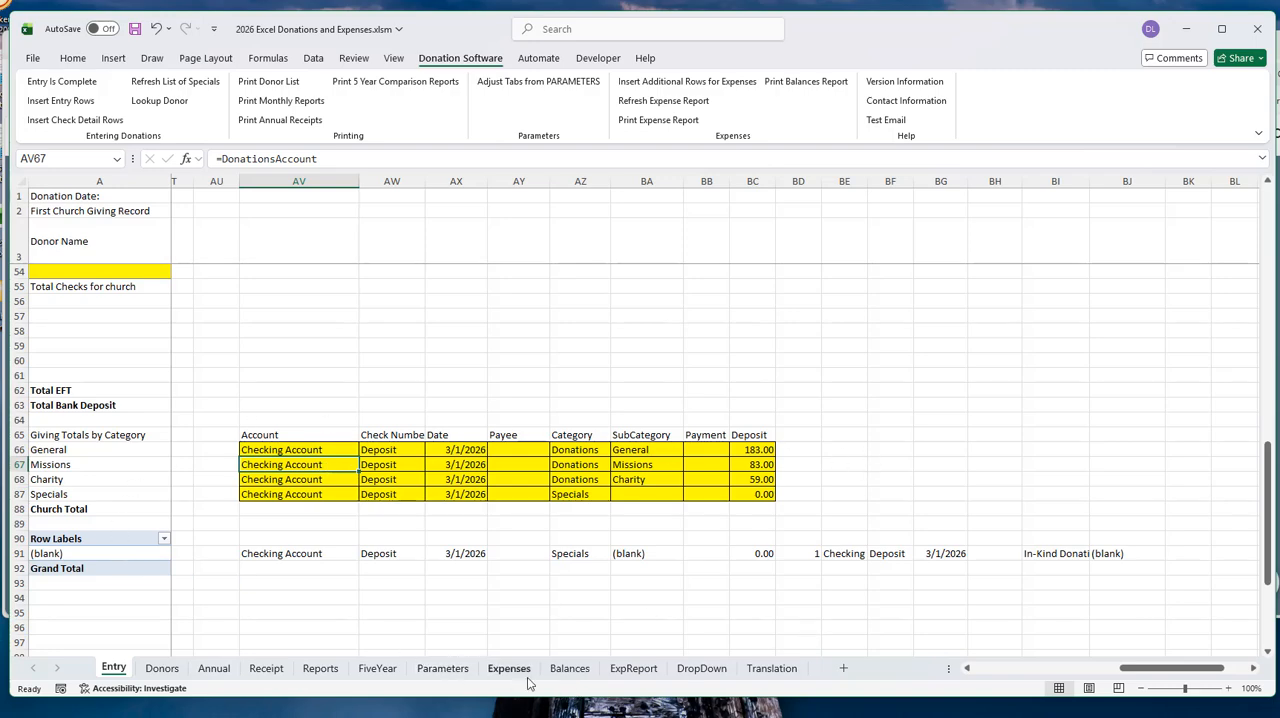
- Return to the Parameters sheet and review the Expenses and Balances settings for reports, expense columns and copied donations
{"action": "left_click", "coordinate": [442, 668]}
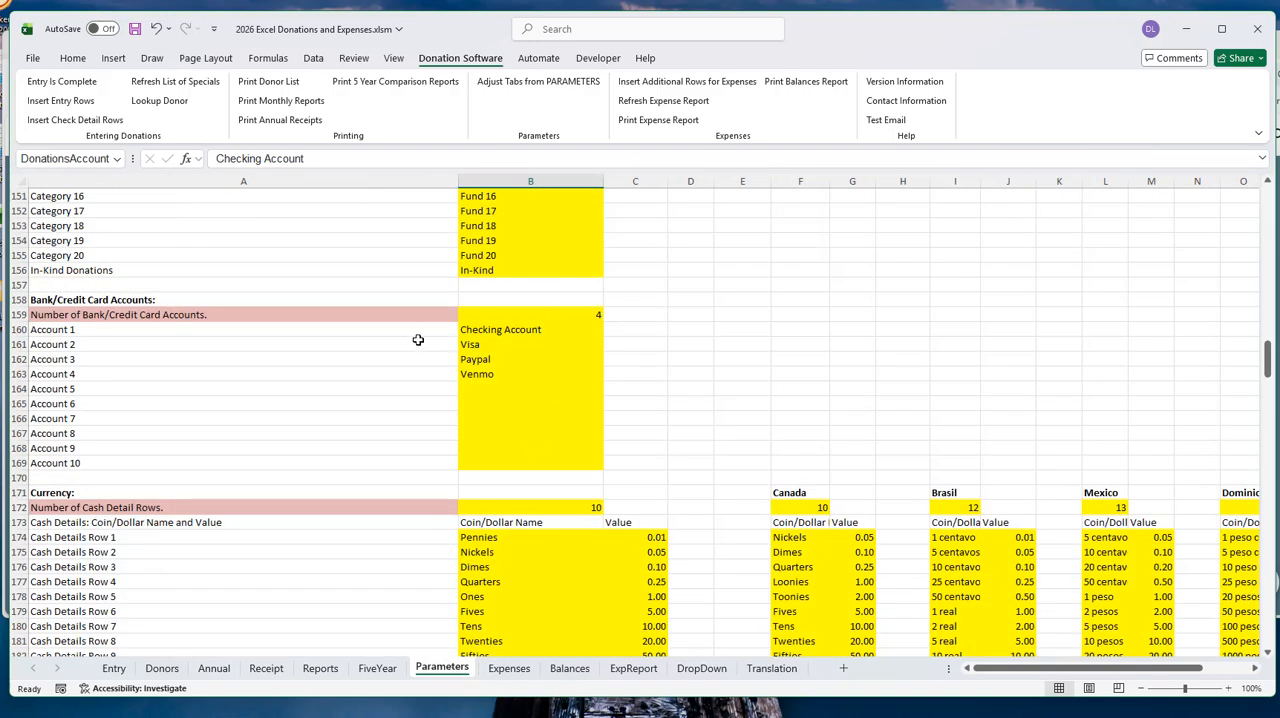
{"action": "scroll", "coordinate": [415, 340], "scroll_direction": "up", "scroll_amount": 15}
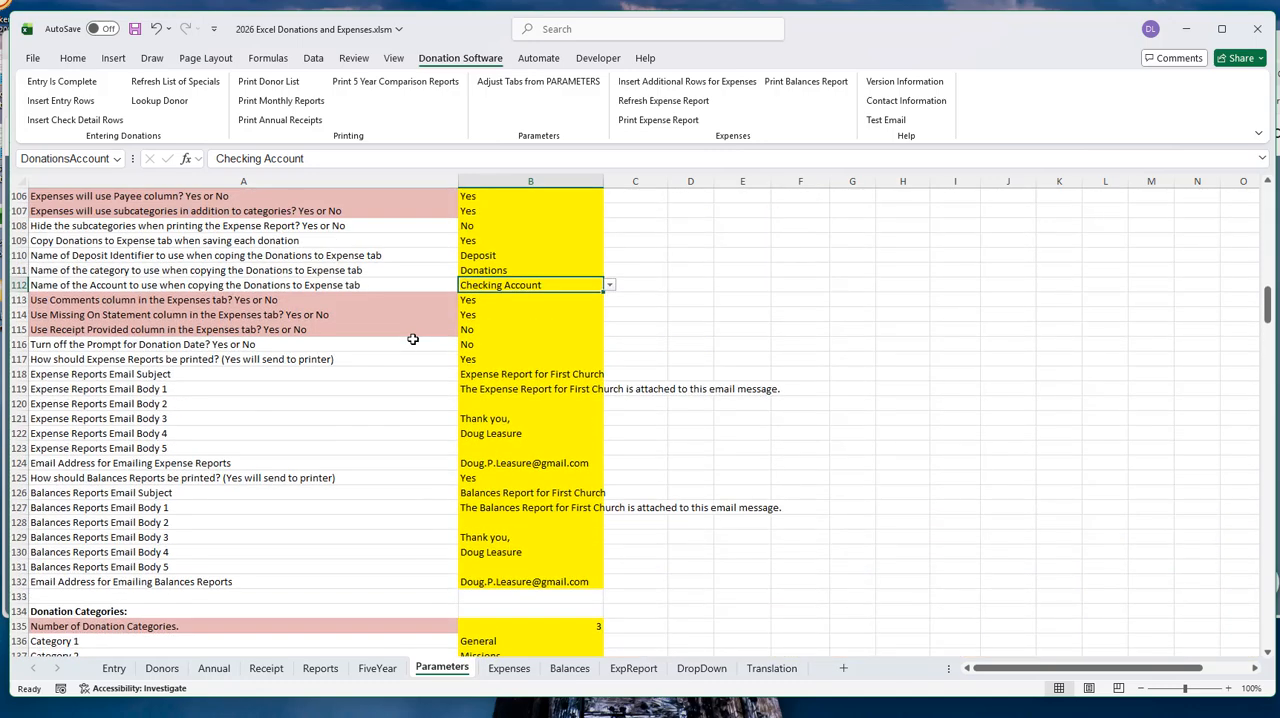
{"action": "scroll", "coordinate": [413, 339], "scroll_direction": "up", "scroll_amount": 2}
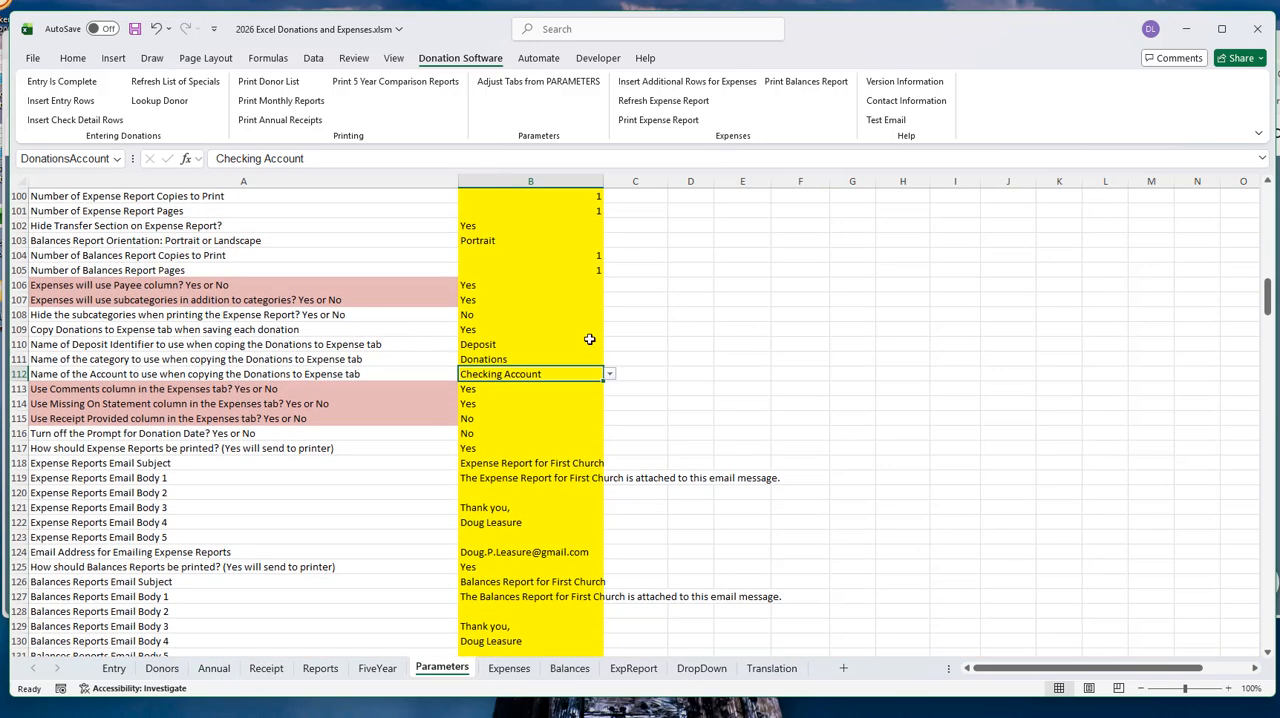
{"action": "scroll", "coordinate": [343, 396], "scroll_direction": "down", "scroll_amount": 2}
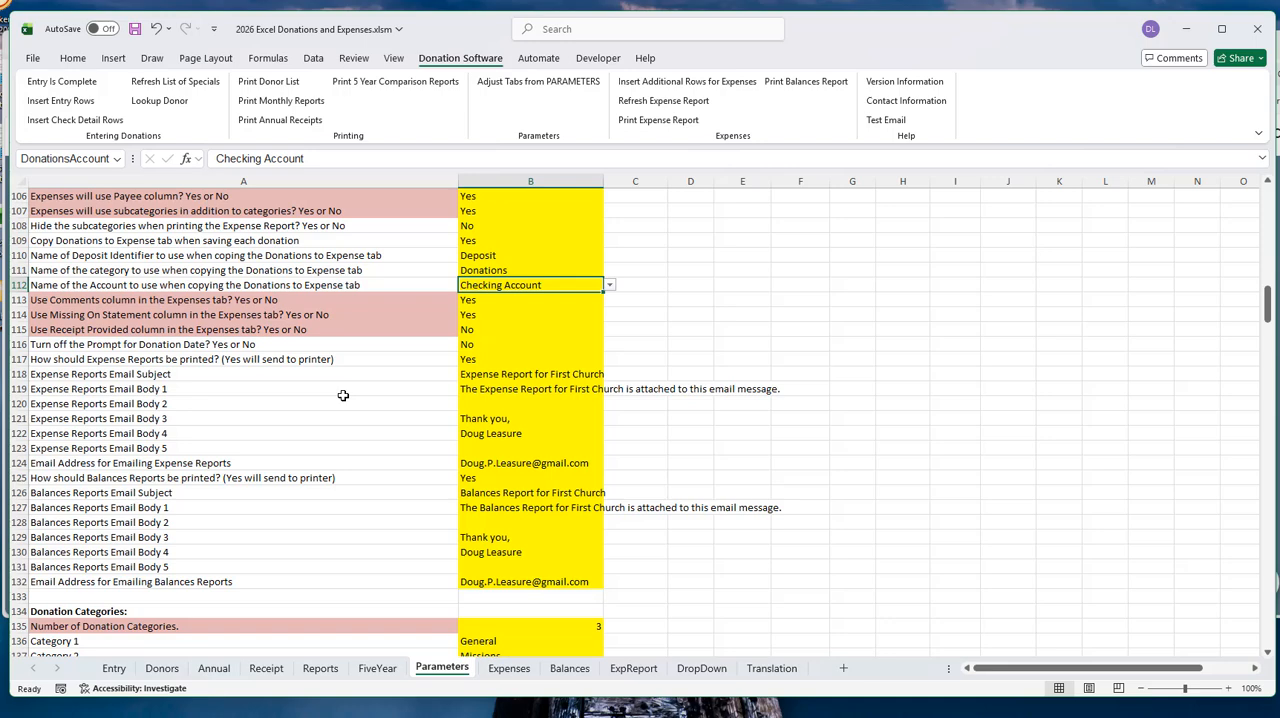
{"action": "scroll", "coordinate": [343, 396], "scroll_direction": "up", "scroll_amount": 6}
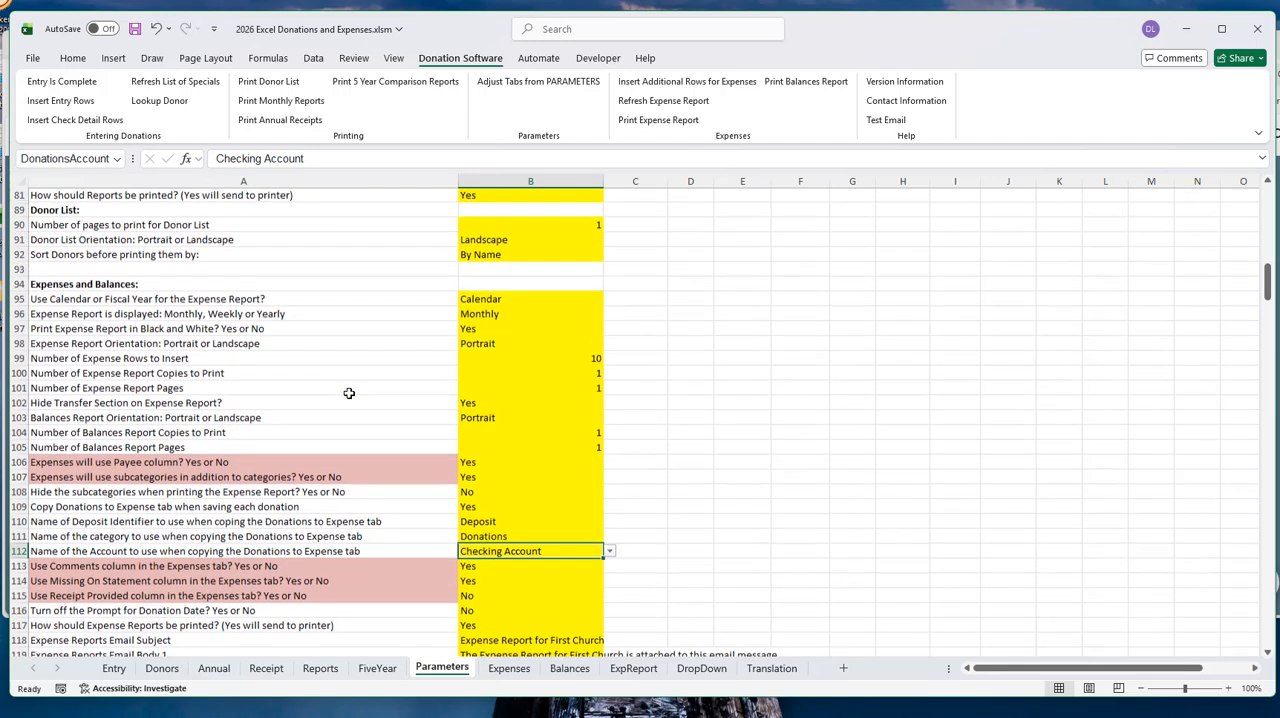
{"action": "scroll", "coordinate": [350, 396], "scroll_direction": "down", "scroll_amount": 1}
{"action": "scroll", "coordinate": [353, 397], "scroll_direction": "down", "scroll_amount": 1}
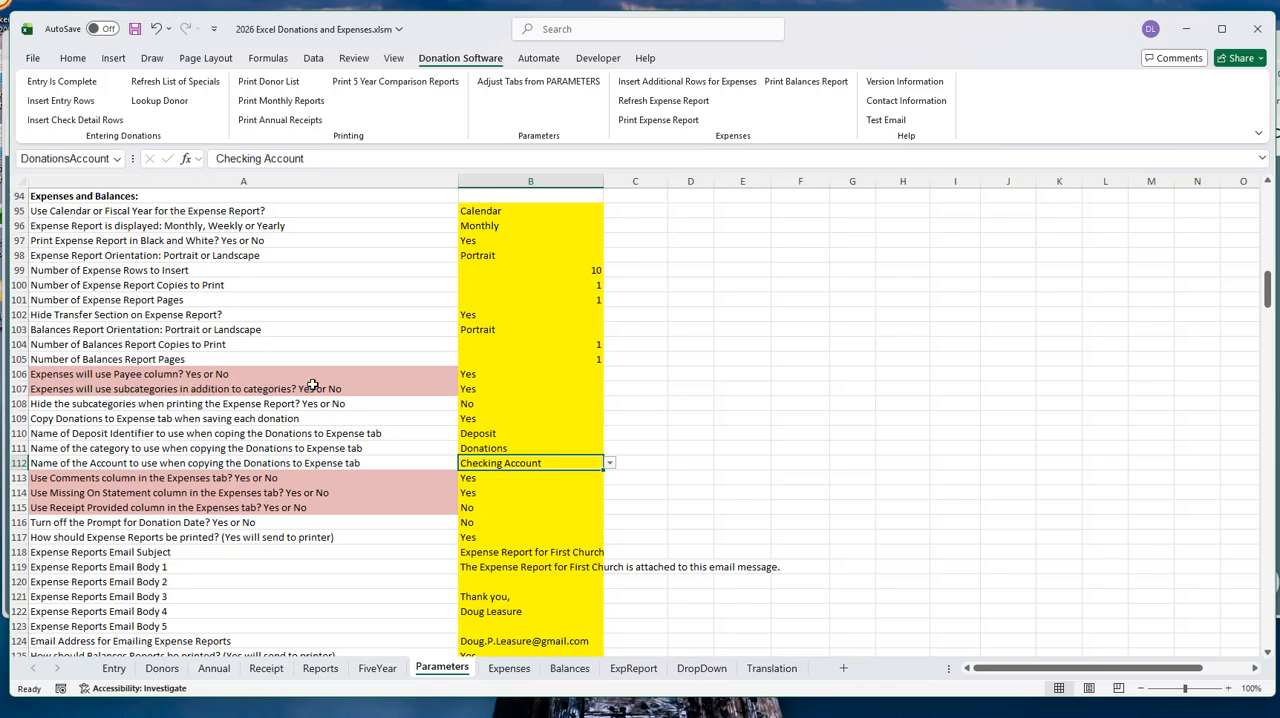
- Check the choices for using subcategories in addition to categories in Expenses, keeping Yes
{"action": "left_click", "coordinate": [493, 388]}
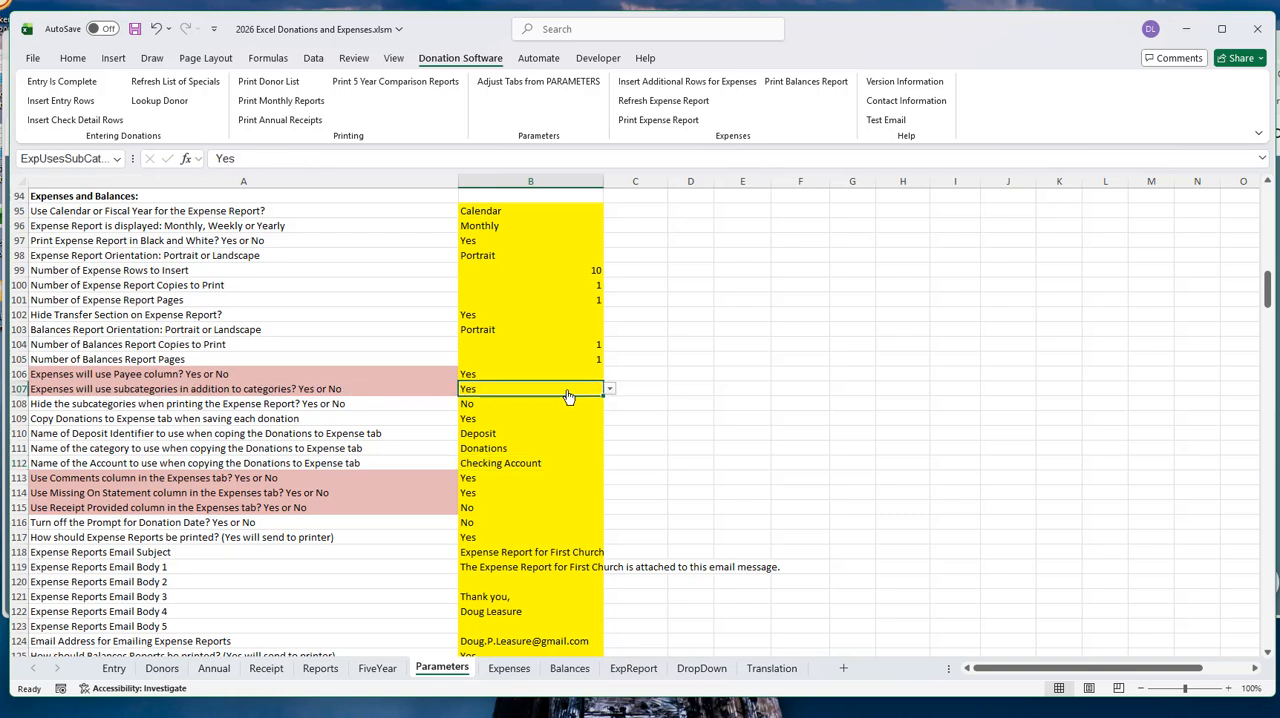
{"action": "left_click", "coordinate": [610, 392]}
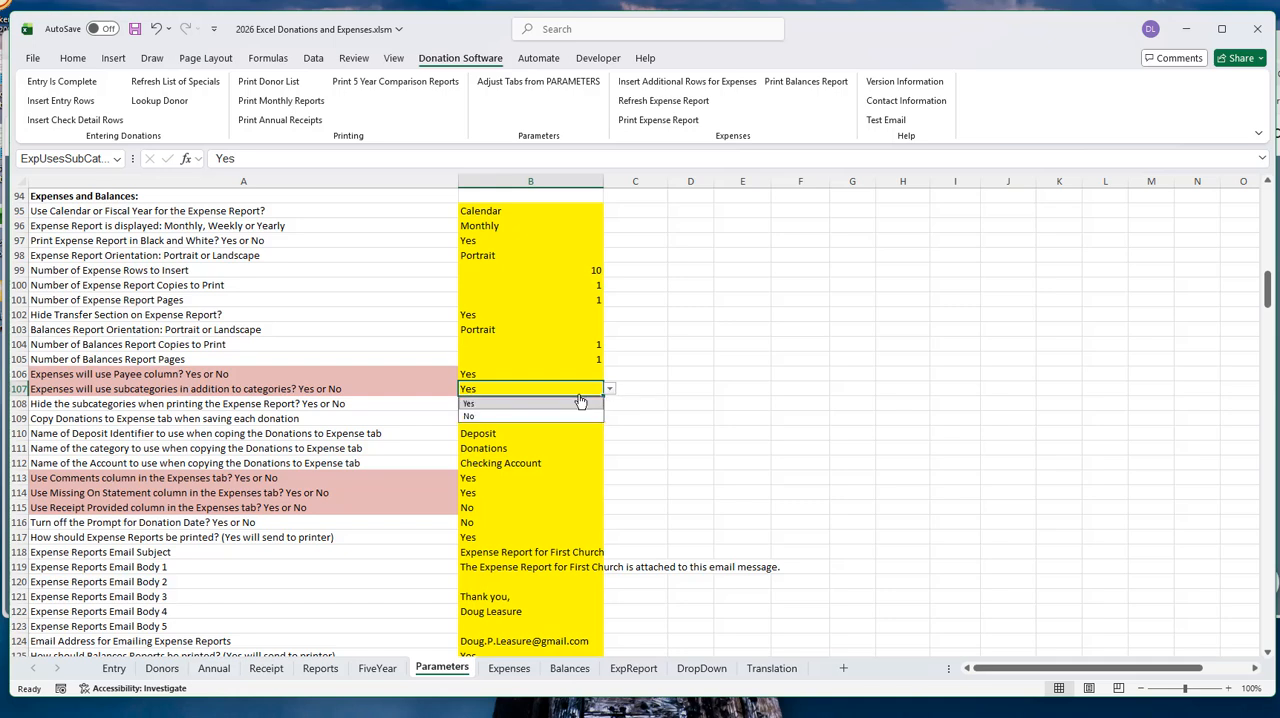
{"action": "left_click", "coordinate": [525, 405]}
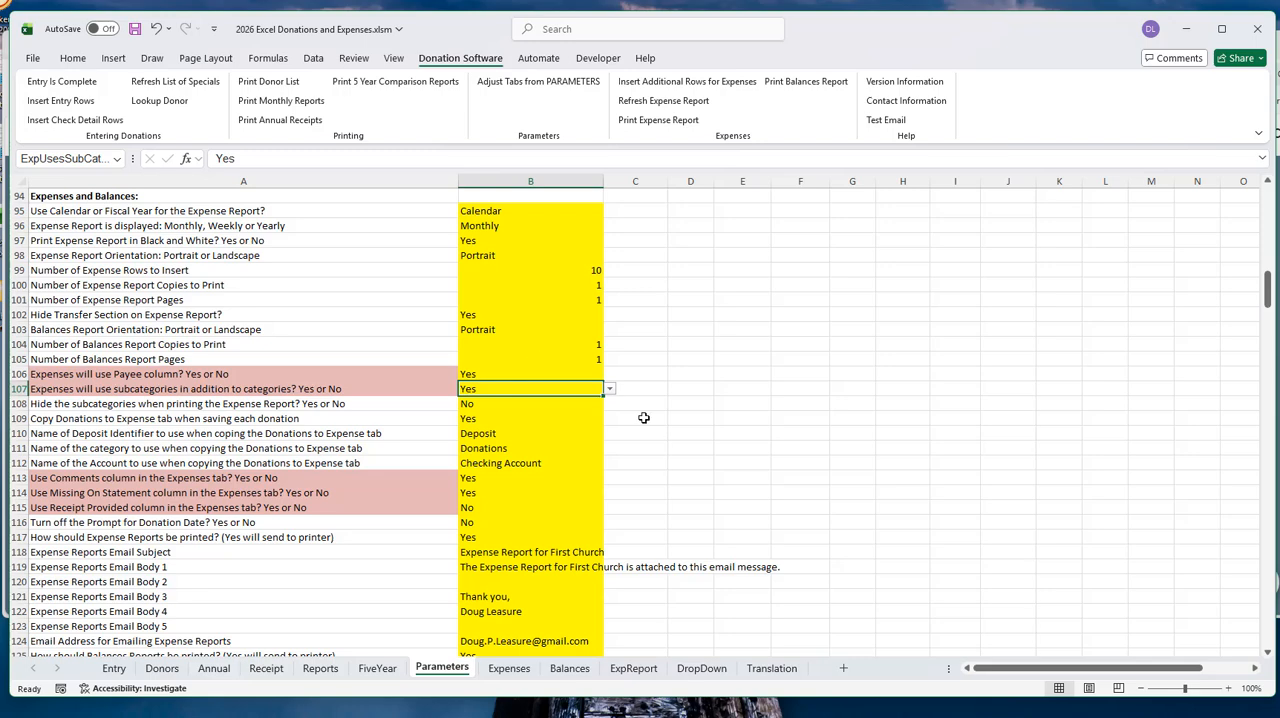
- On the Expenses sheet, examine the Payee column and the category, subcategory and payee of the Pastor Salary payment
{"action": "left_click", "coordinate": [510, 670]}
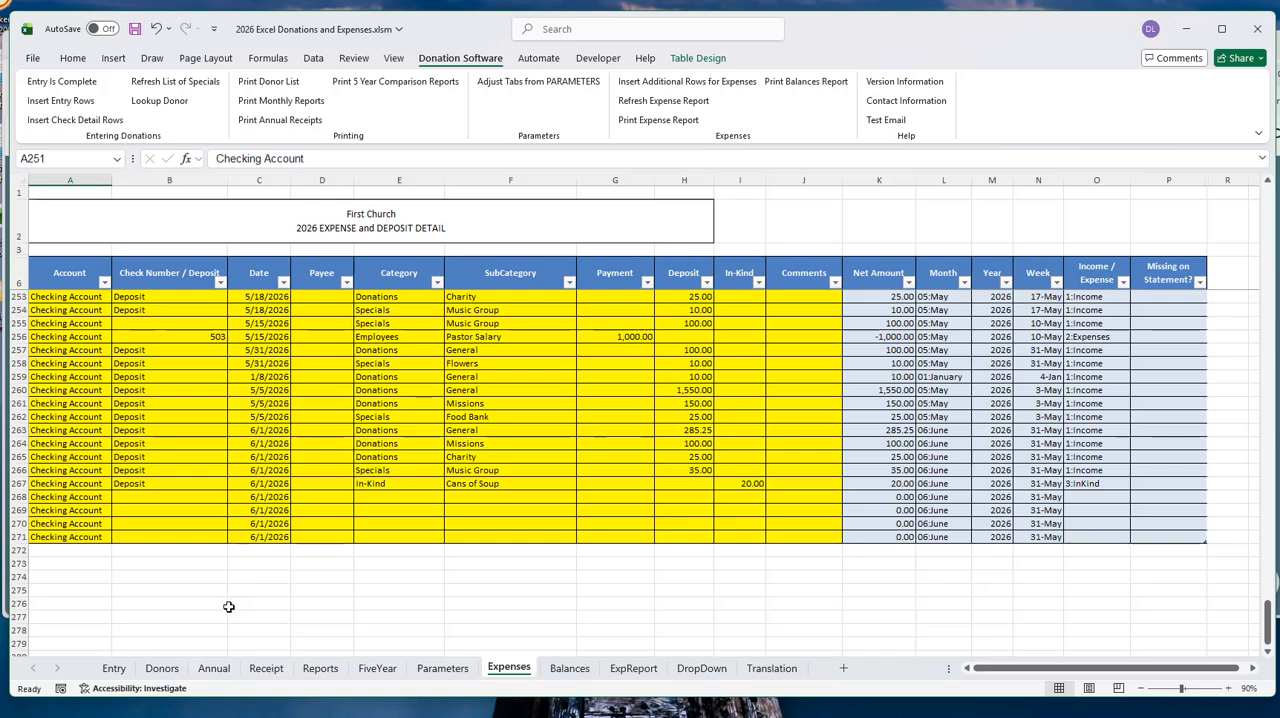
{"action": "left_click", "coordinate": [322, 179]}
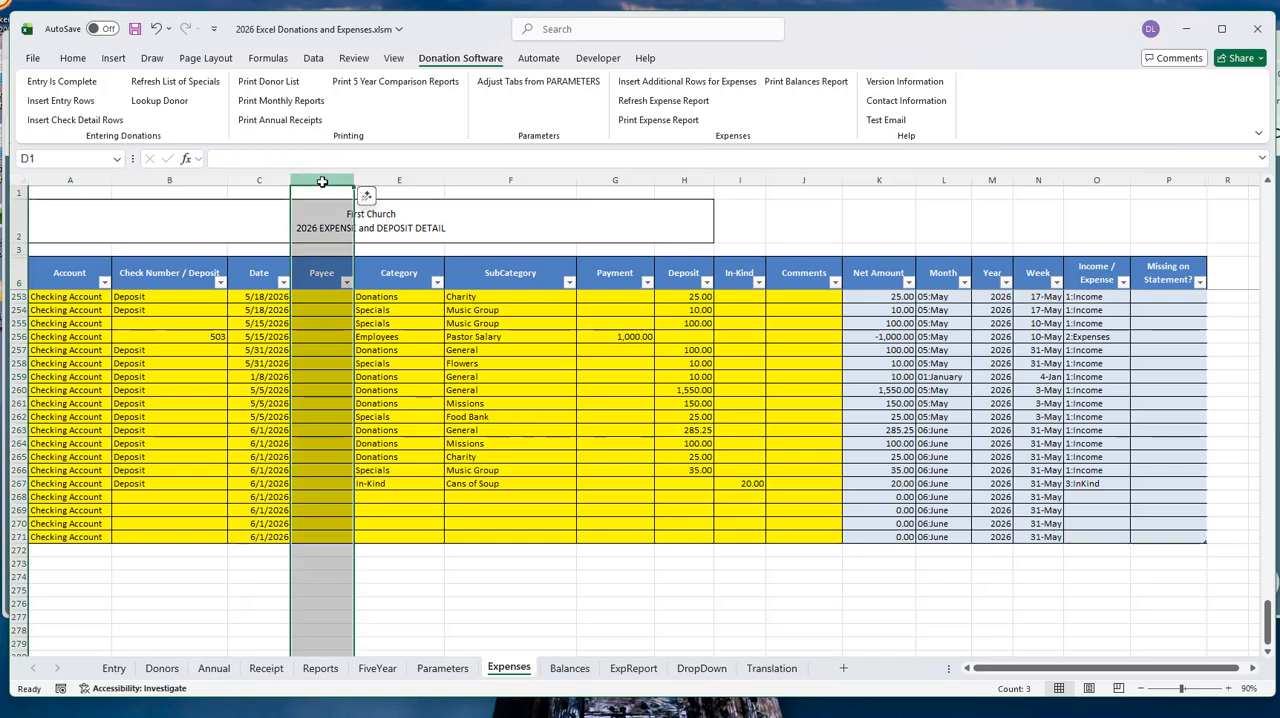
{"action": "left_click", "coordinate": [347, 400]}
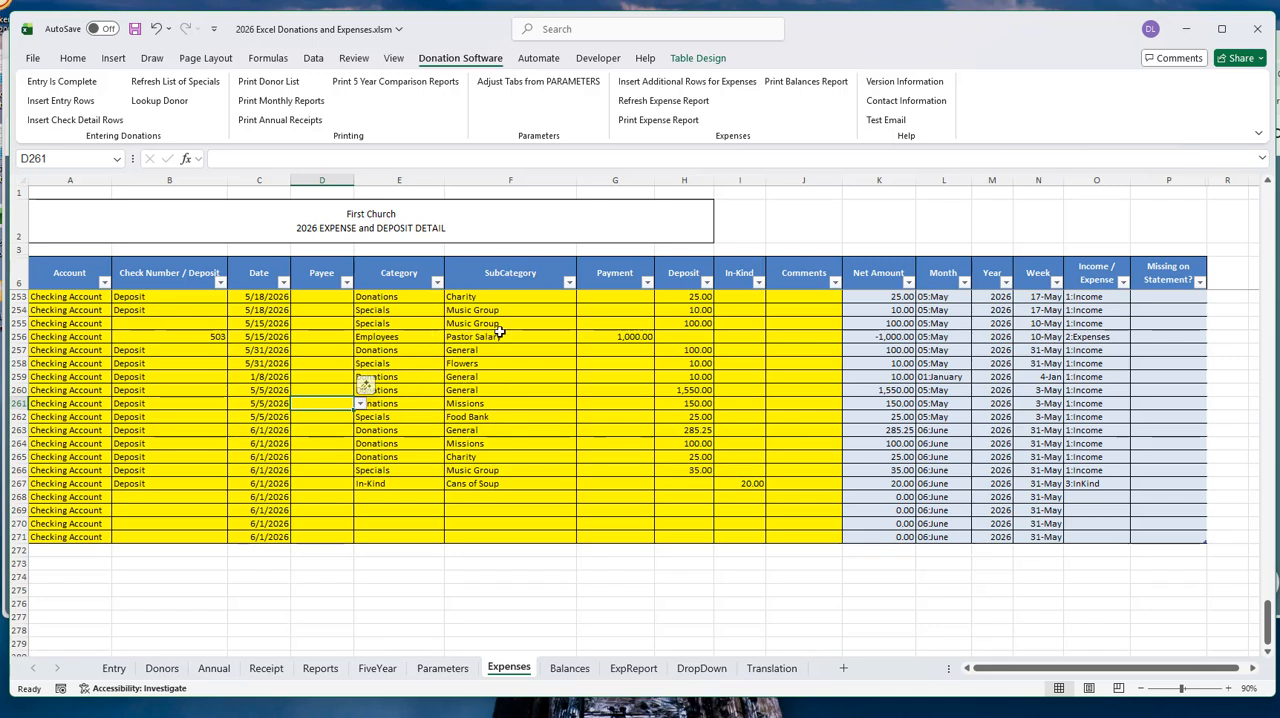
{"action": "left_click", "coordinate": [386, 339]}
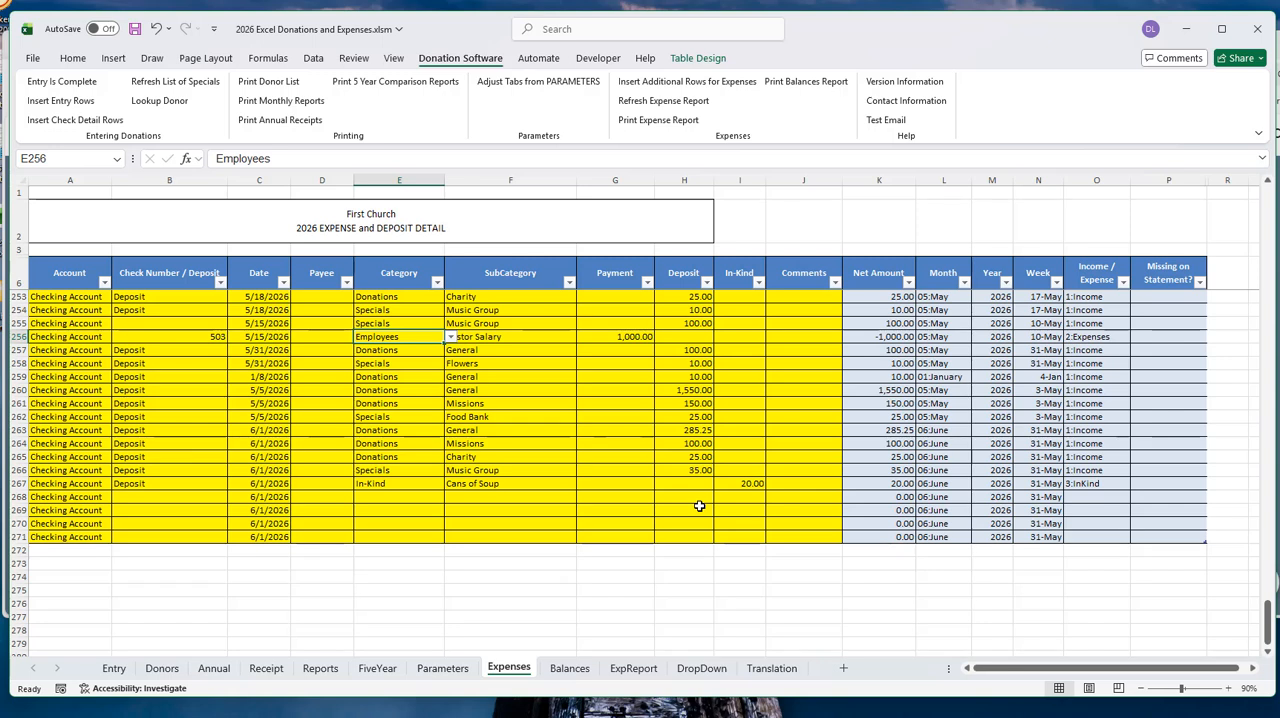
{"action": "left_click", "coordinate": [534, 337]}
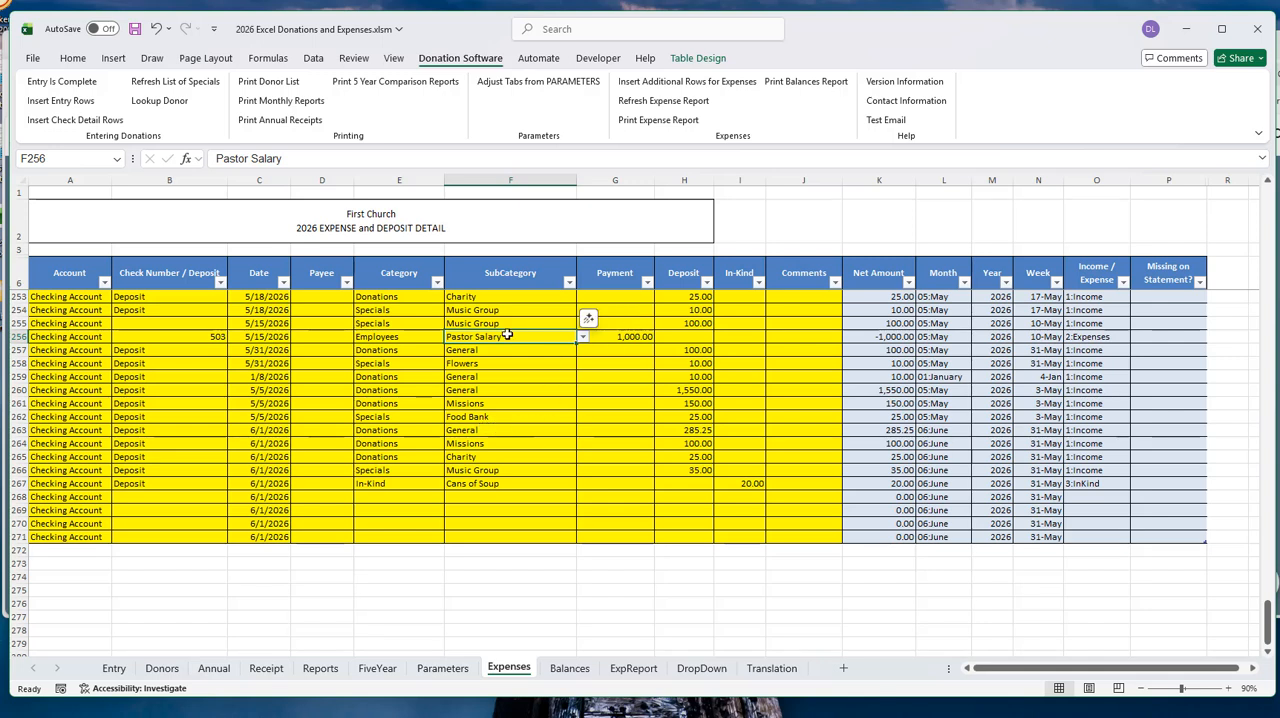
{"action": "left_click", "coordinate": [314, 342]}
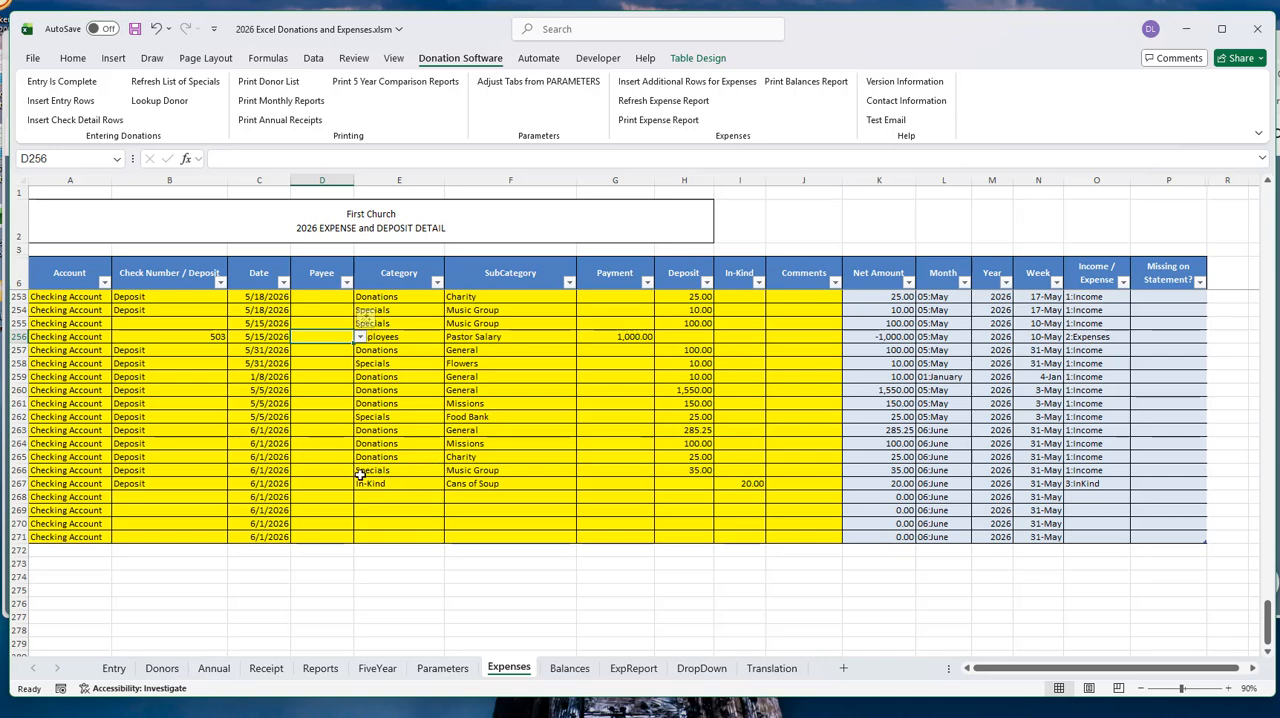
- Look over the April expense and transfer rows, and select the Missing on Statement cell of the 5/31/2026 General donation
{"action": "scroll", "coordinate": [362, 476], "scroll_direction": "up", "scroll_amount": 4}
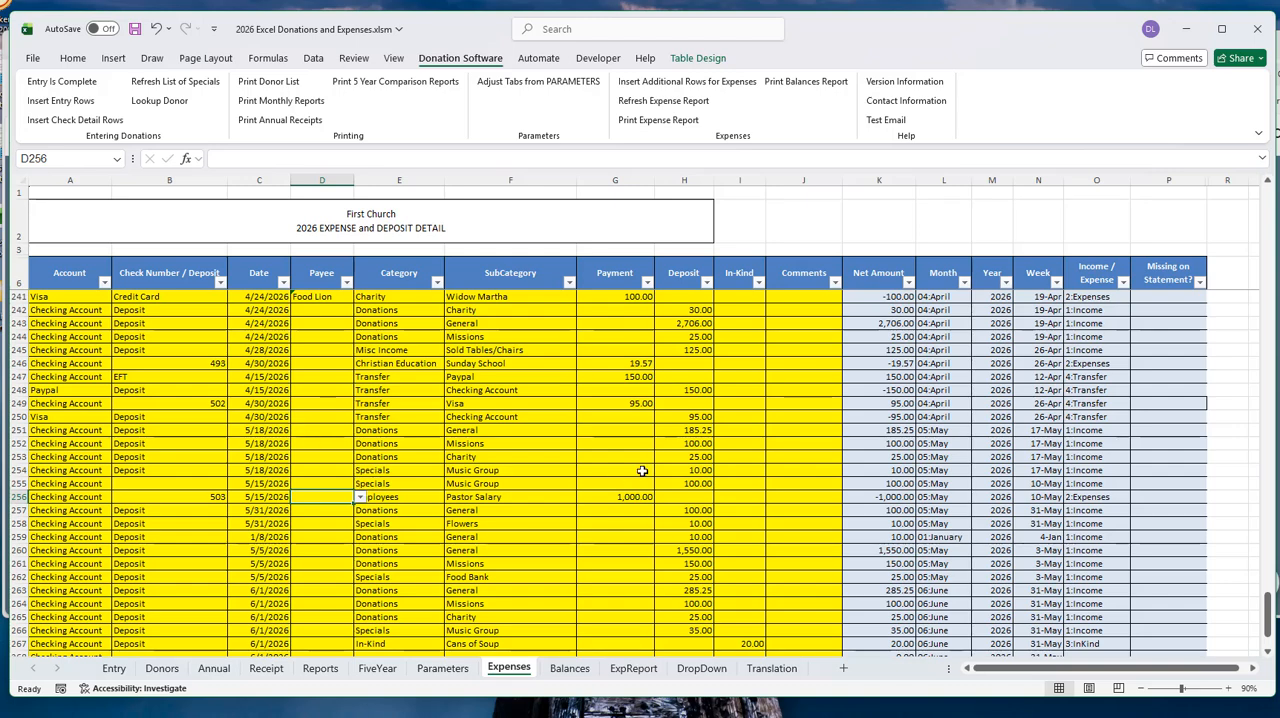
{"action": "scroll", "coordinate": [718, 442], "scroll_direction": "down", "scroll_amount": 4}
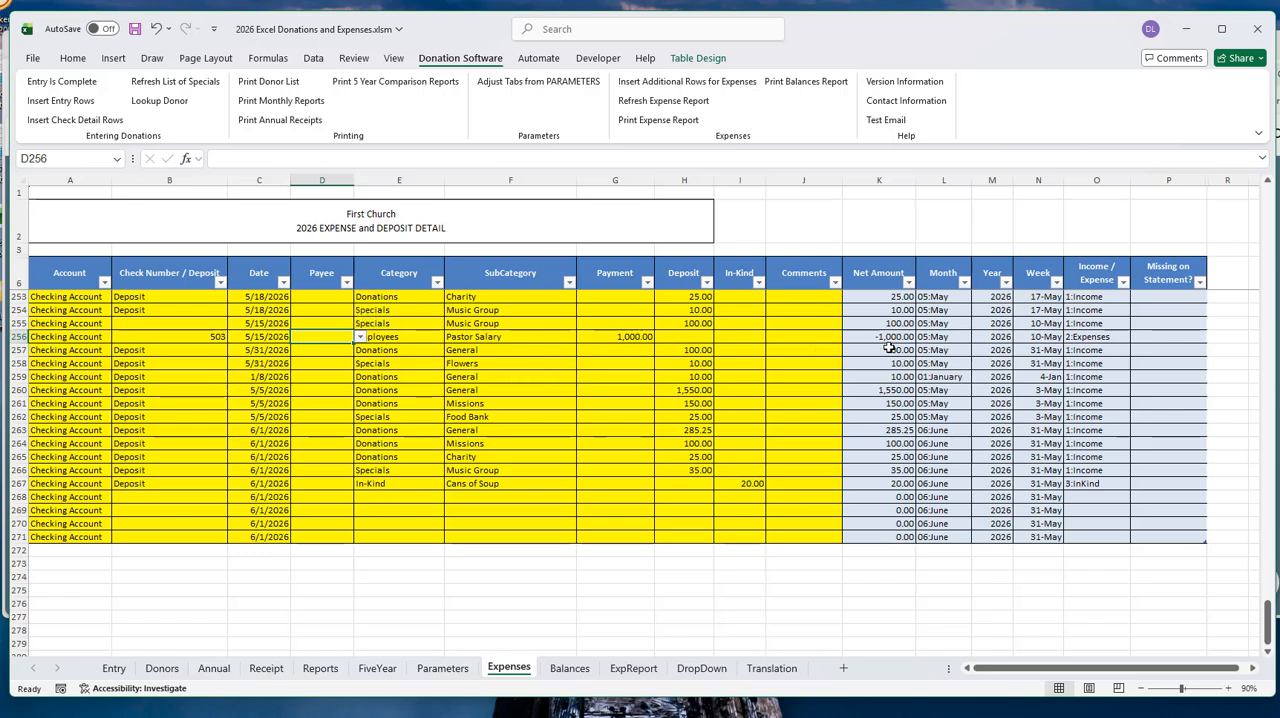
{"action": "left_click", "coordinate": [1168, 350]}
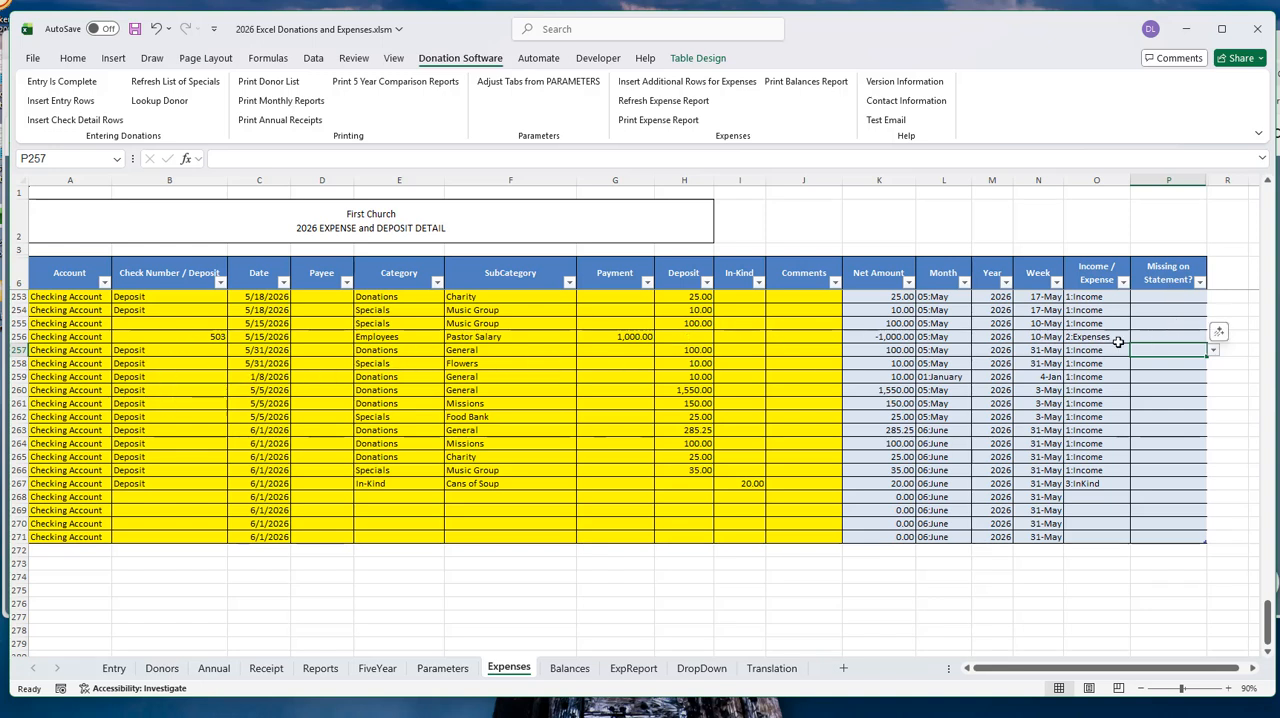
- Mark the 5/15/2026 Pastor Salary payment as Yes for Missing on Statement
{"action": "left_click", "coordinate": [1159, 336]}
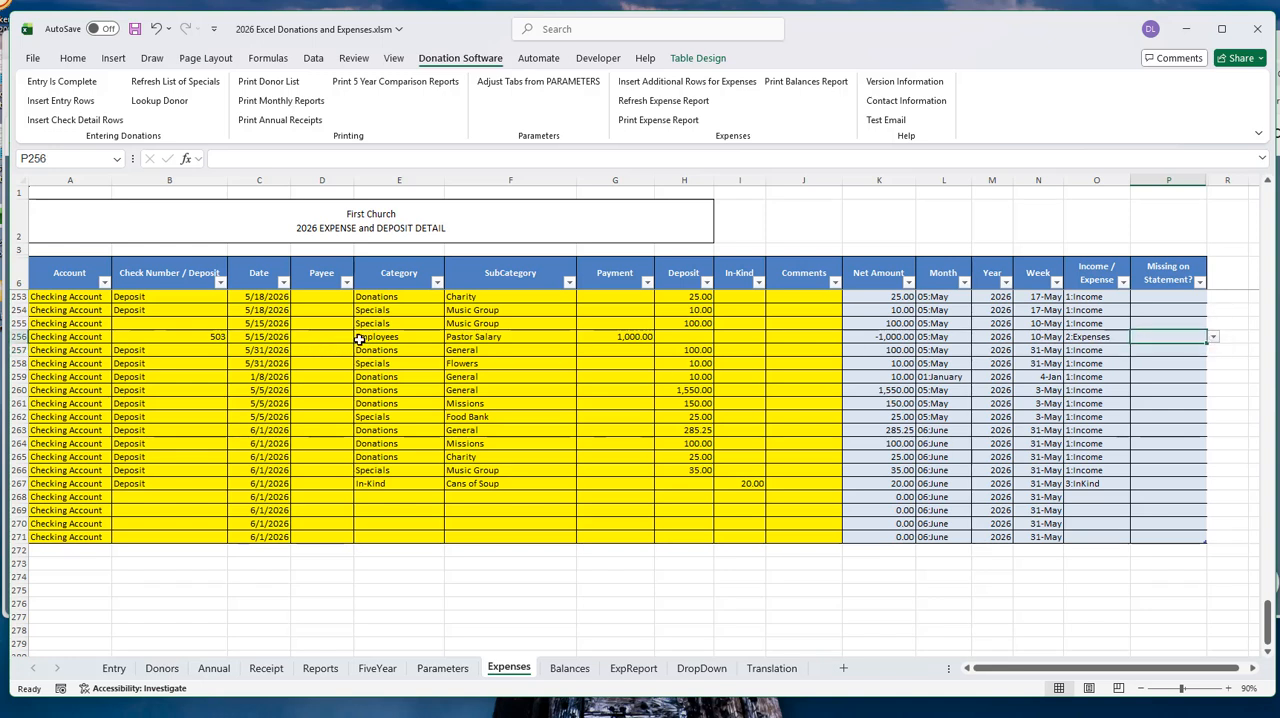
{"action": "left_click", "coordinate": [1214, 338]}
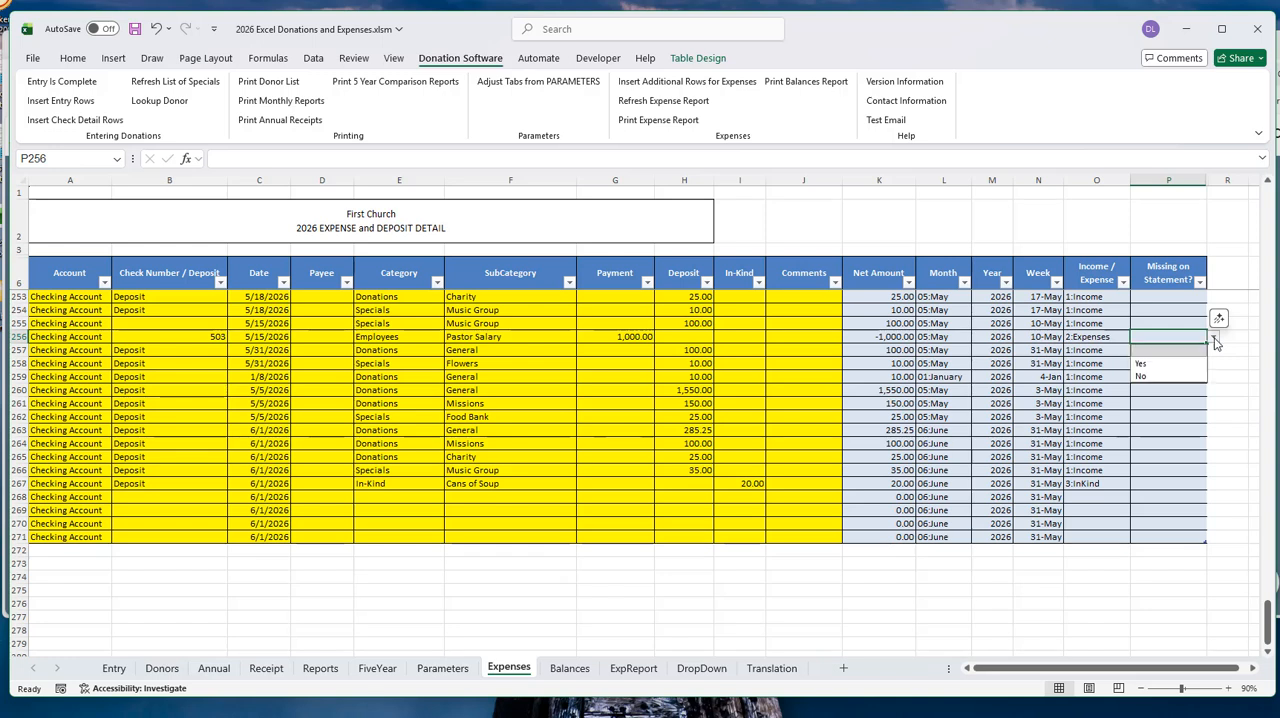
{"action": "left_click", "coordinate": [1141, 363]}
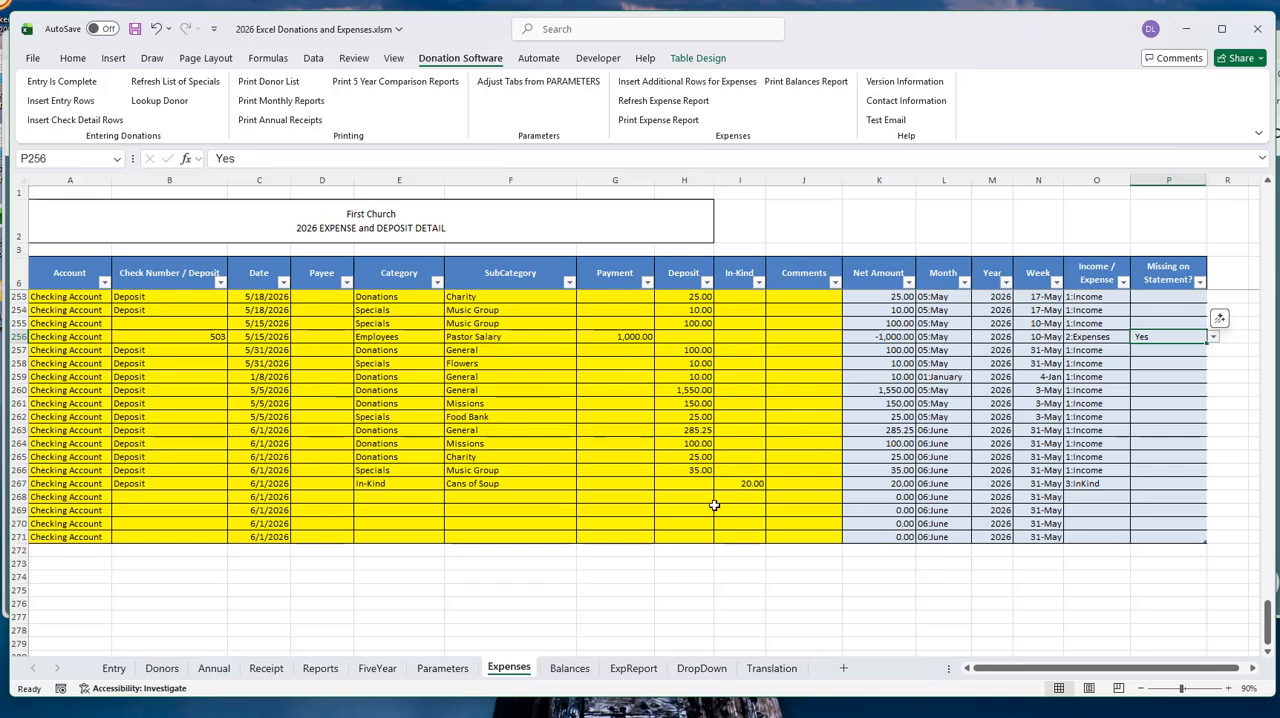
- On the Balances sheet, examine the Checking Account's deposits, payments, current balance and statement balance
{"action": "left_click", "coordinate": [580, 670]}
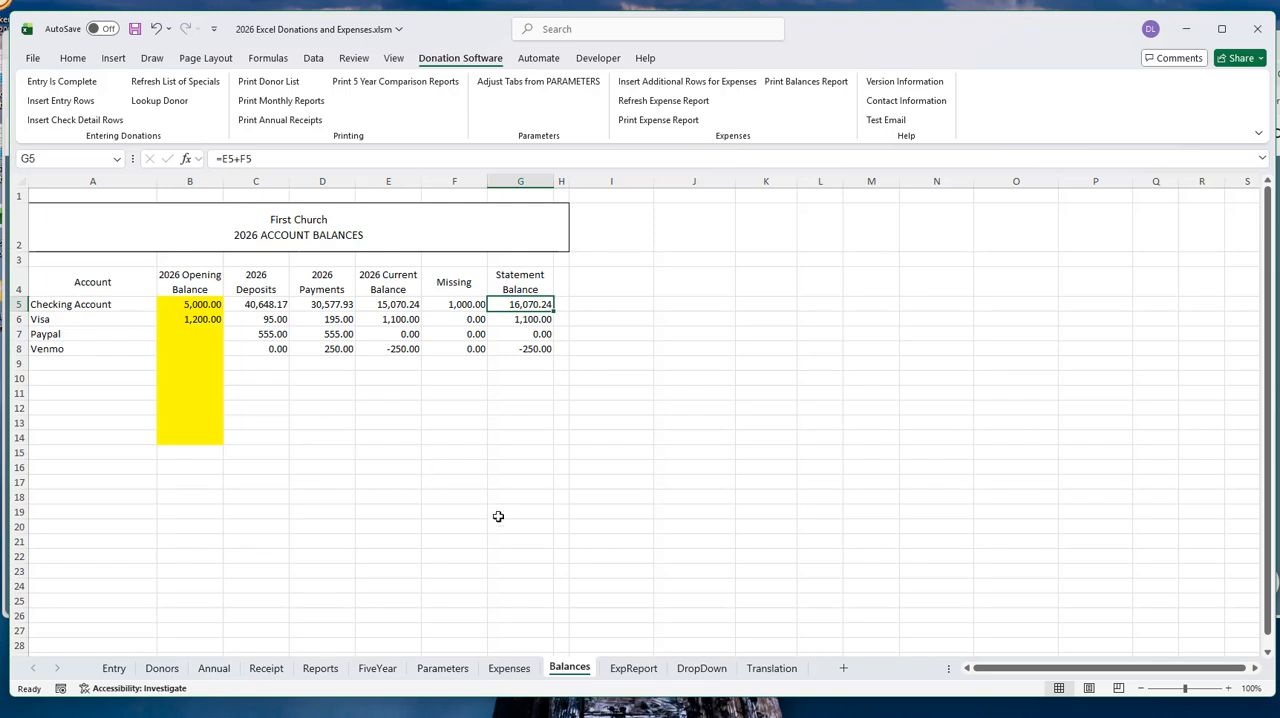
{"action": "left_click", "coordinate": [256, 302]}
{"action": "left_click", "coordinate": [317, 304]}
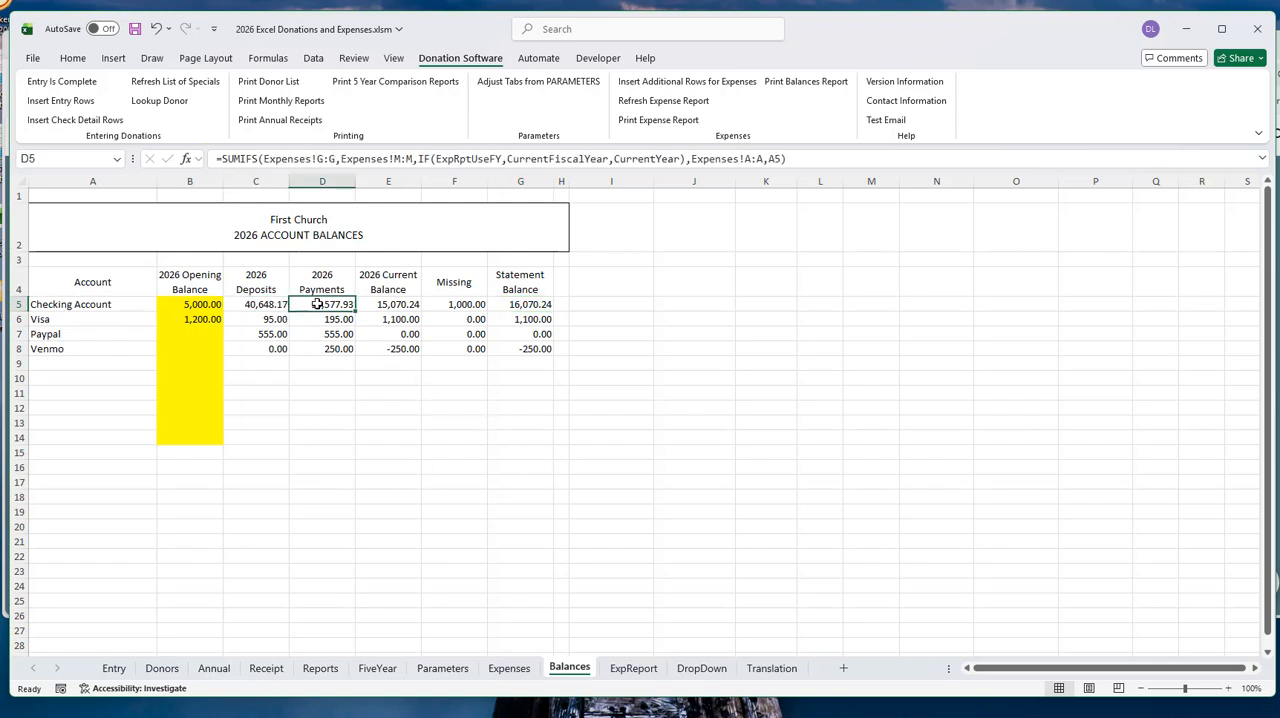
{"action": "left_click", "coordinate": [393, 306]}
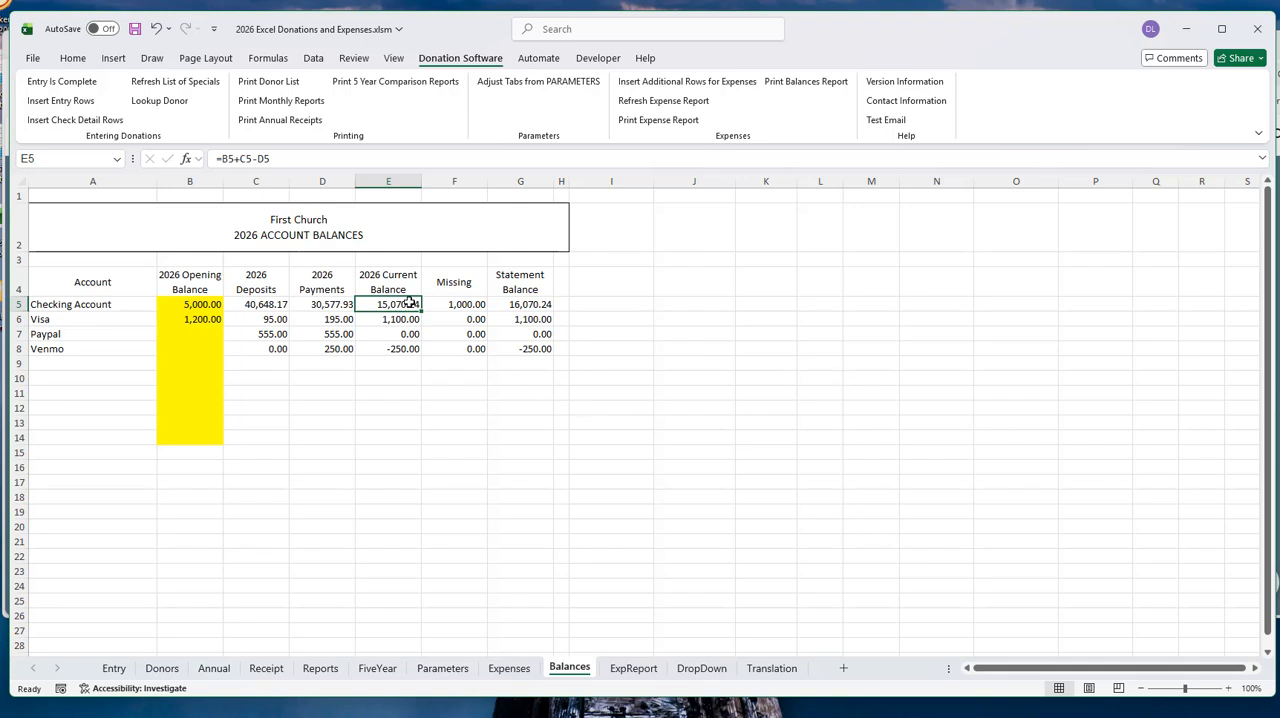
{"action": "left_click", "coordinate": [515, 305]}
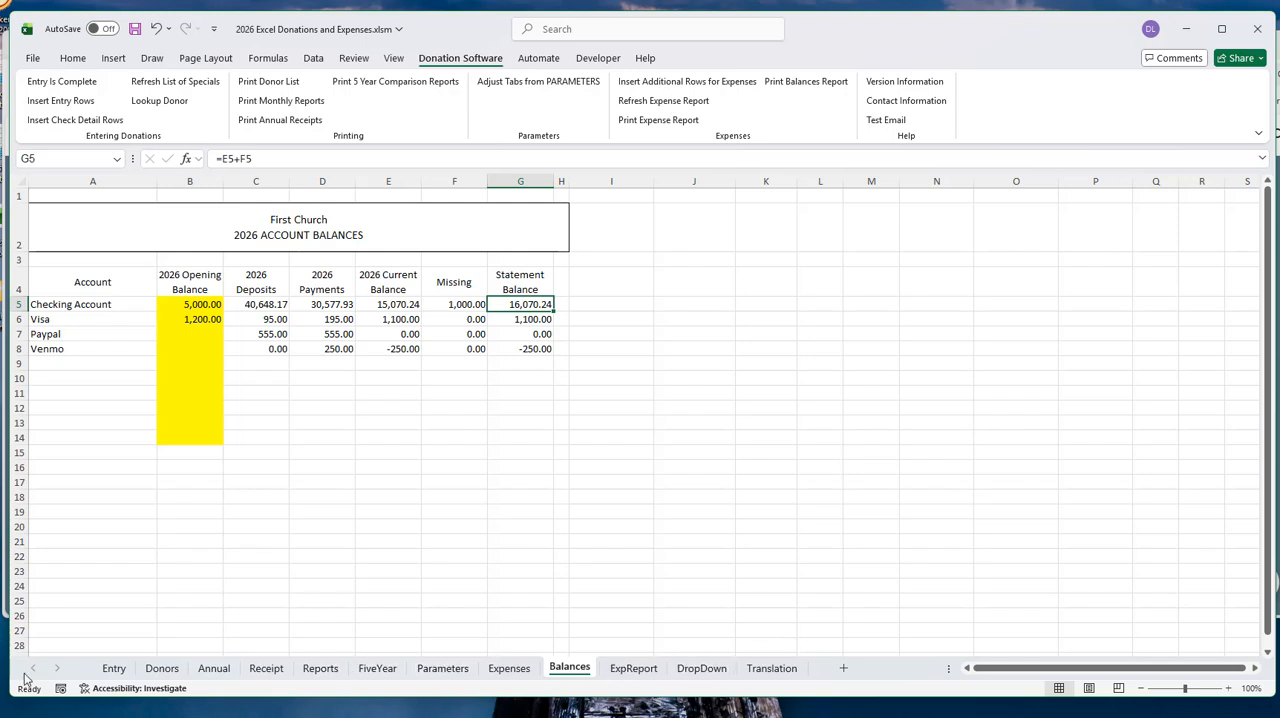
- On the Expenses sheet, unhide the Receipt Provided column between columns P and R
{"action": "left_click", "coordinate": [509, 670]}
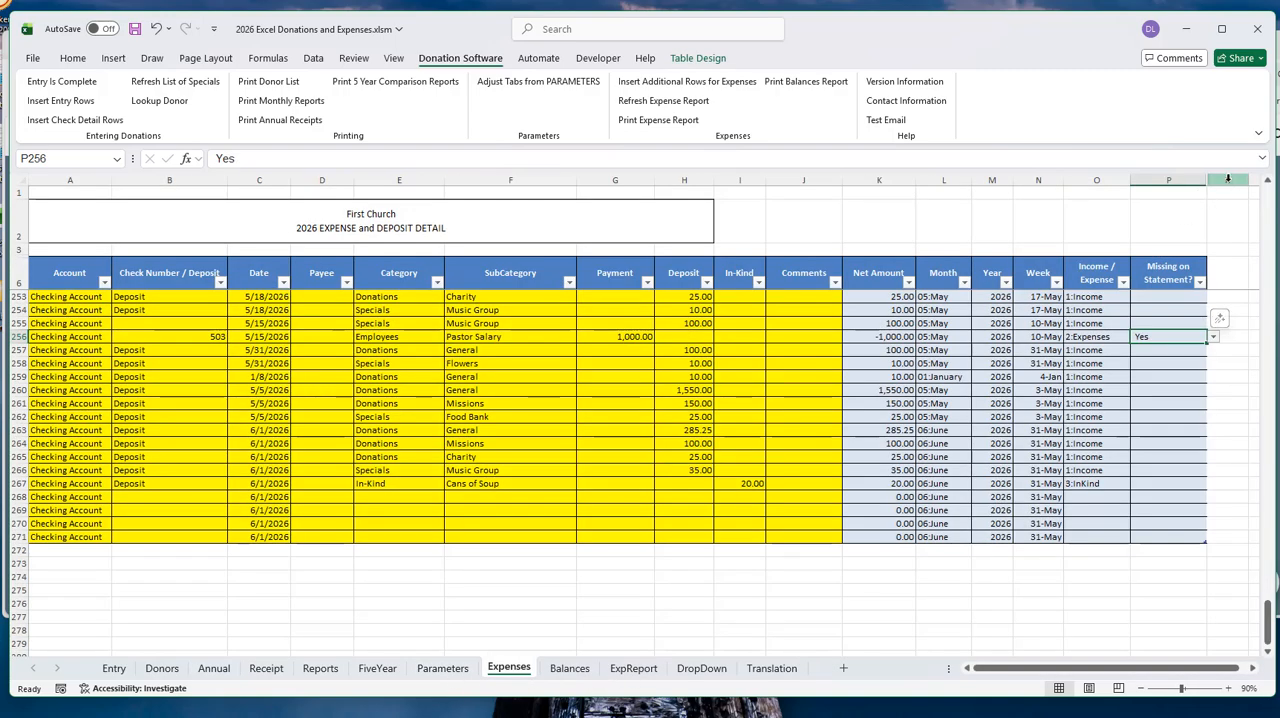
{"action": "left_click_drag", "start_coordinate": [1228, 179], "coordinate": [1179, 176]}
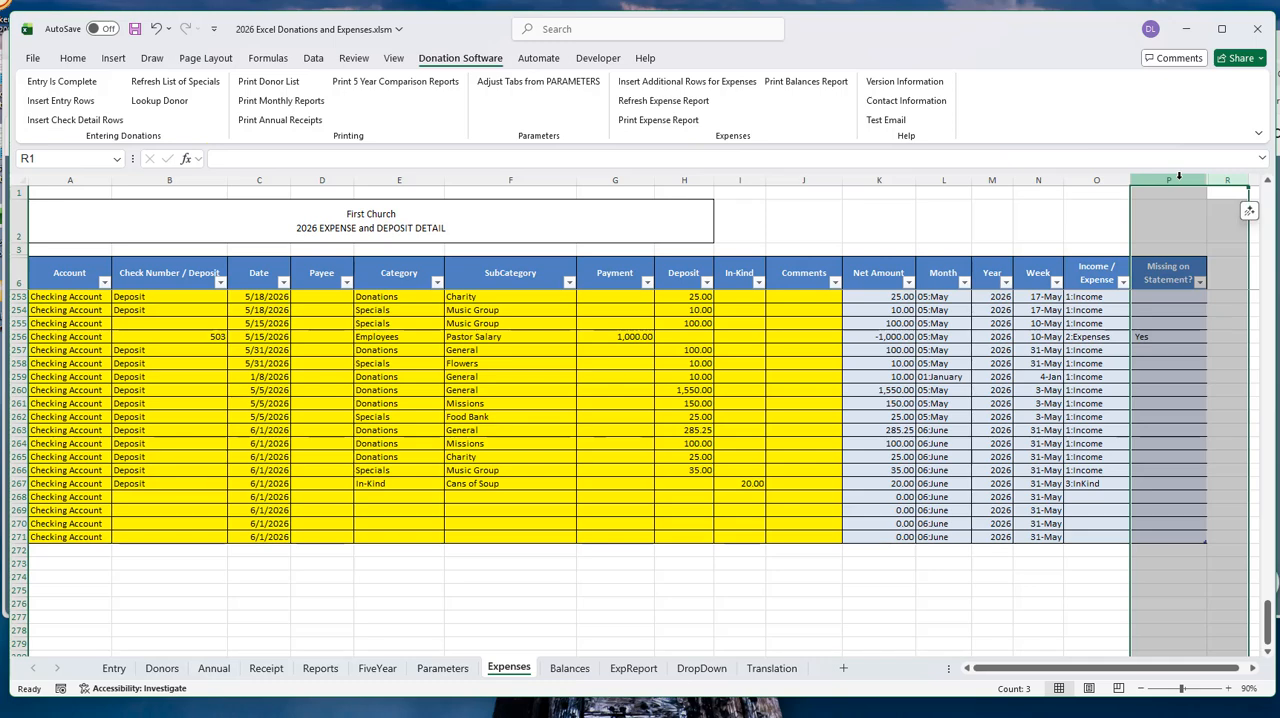
{"action": "right_click", "coordinate": [1190, 173]}
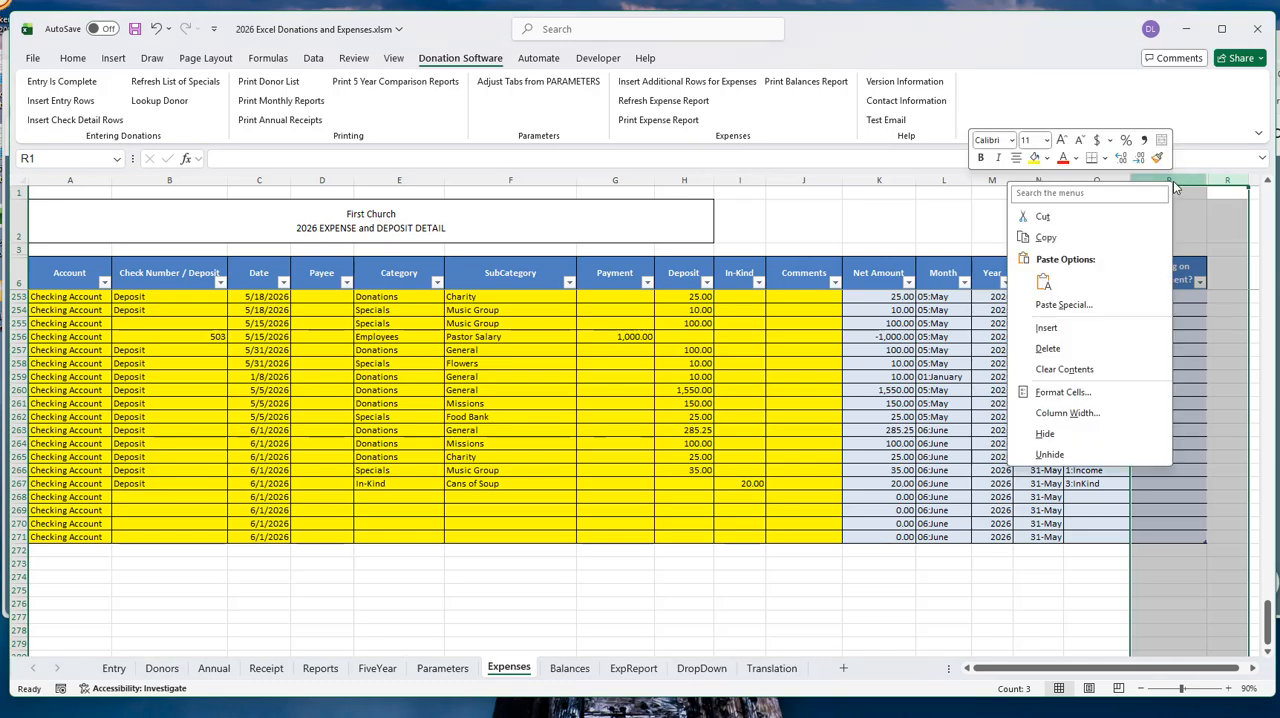
{"action": "left_click", "coordinate": [1049, 455]}
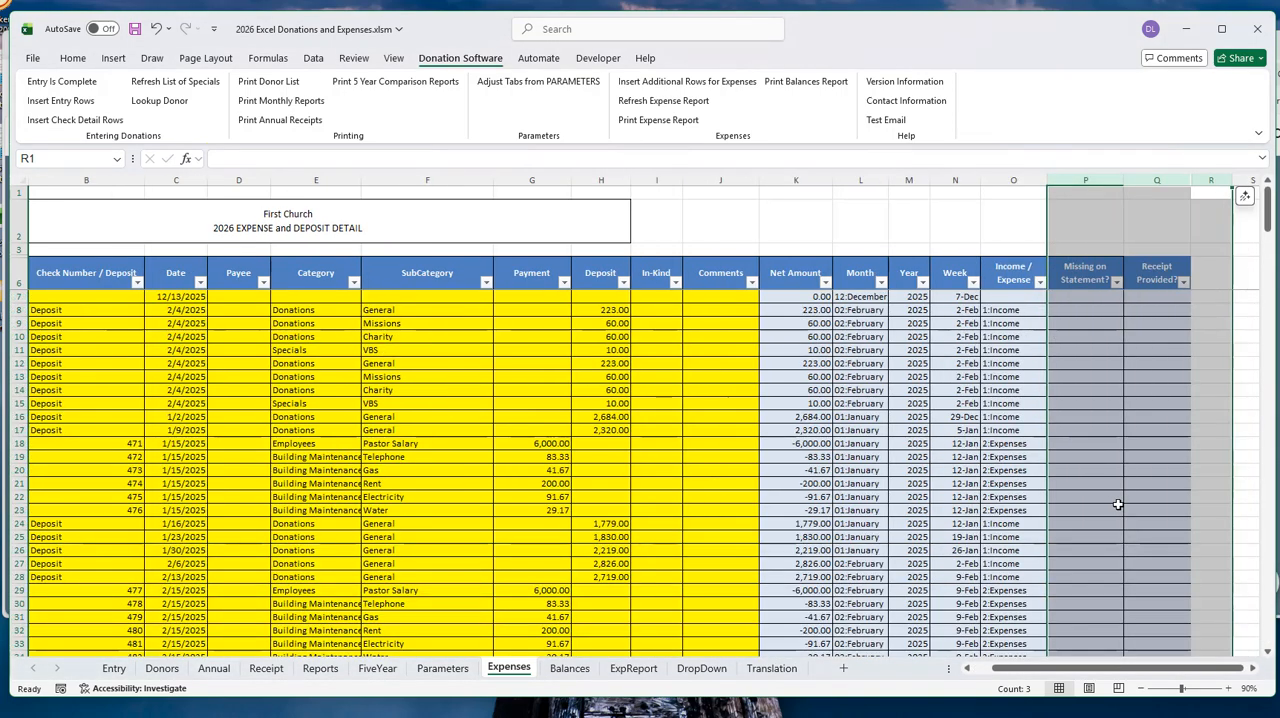
{"action": "left_click", "coordinate": [1175, 352]}
- Set Receipt Provided to Yes for the 4/24/2026 Food Lion credit card payment of 100.00
{"action": "scroll", "coordinate": [1153, 591], "scroll_direction": "down", "scroll_amount": 7}
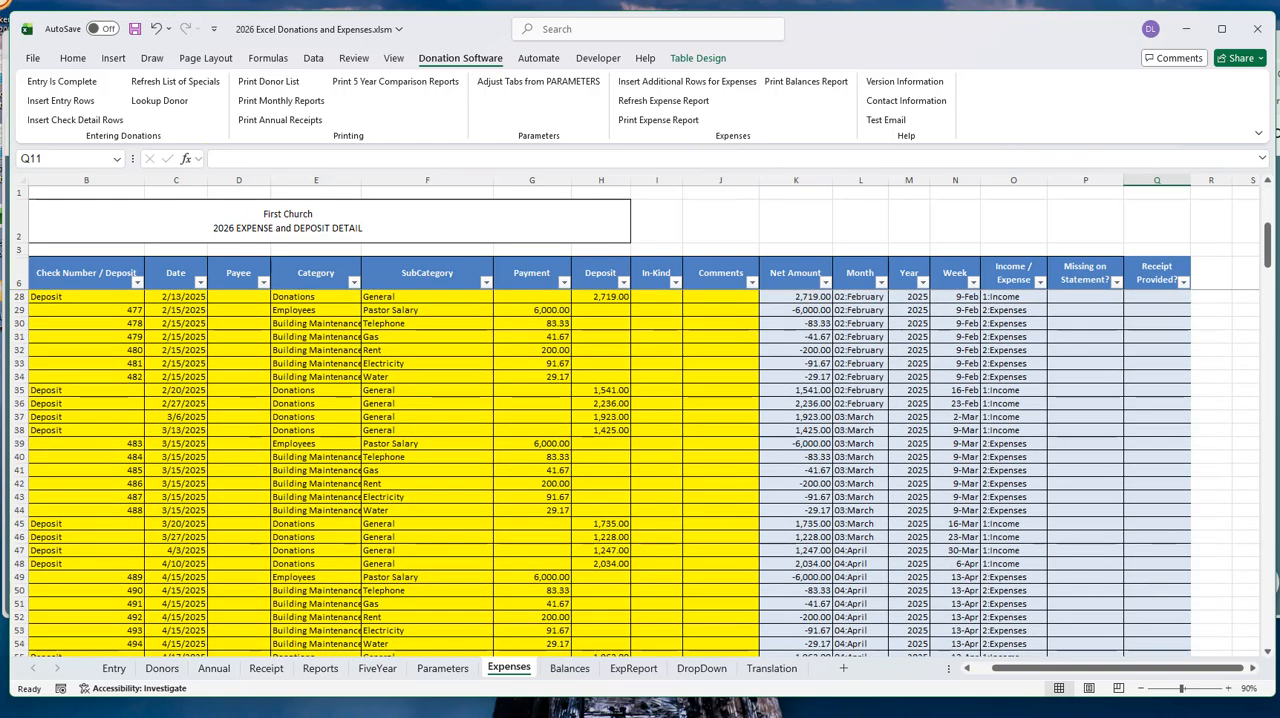
{"action": "left_click_drag", "start_coordinate": [1267, 245], "coordinate": [1267, 620]}
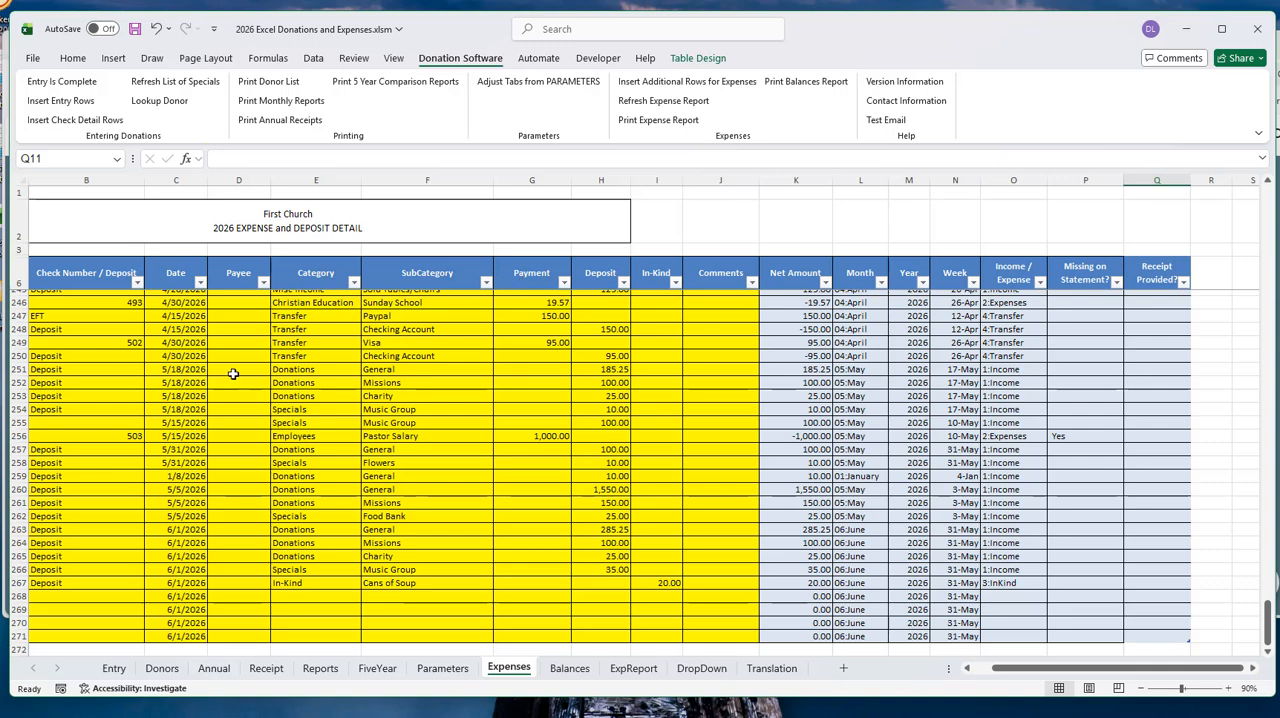
{"action": "scroll", "coordinate": [436, 450], "scroll_direction": "up", "scroll_amount": 1}
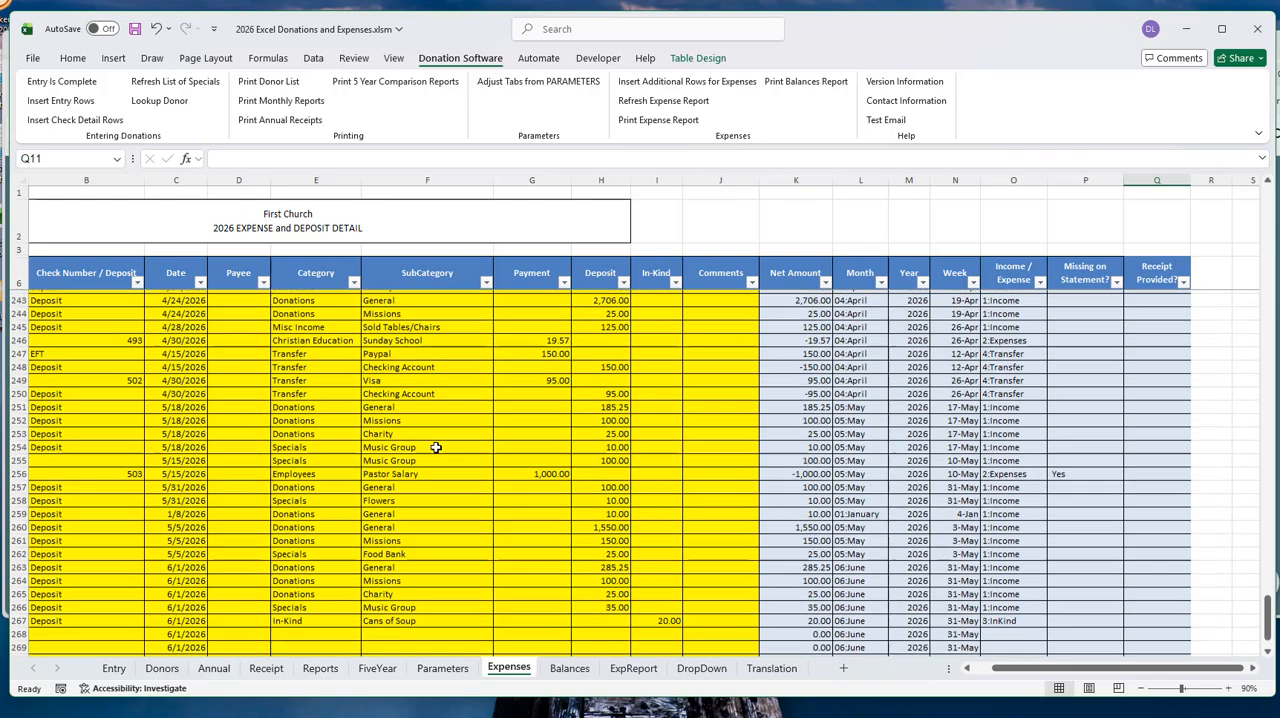
{"action": "scroll", "coordinate": [437, 486], "scroll_direction": "up", "scroll_amount": 3}
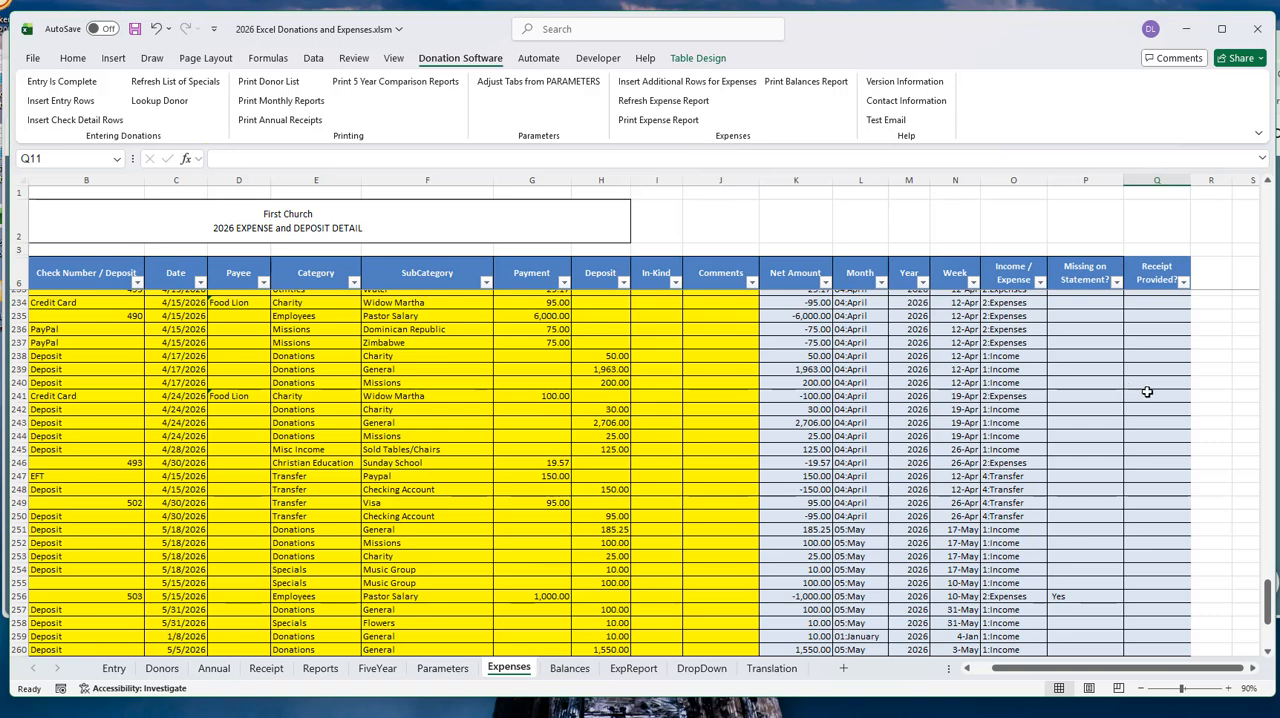
{"action": "left_click", "coordinate": [1175, 394]}
{"action": "left_click", "coordinate": [1198, 398]}
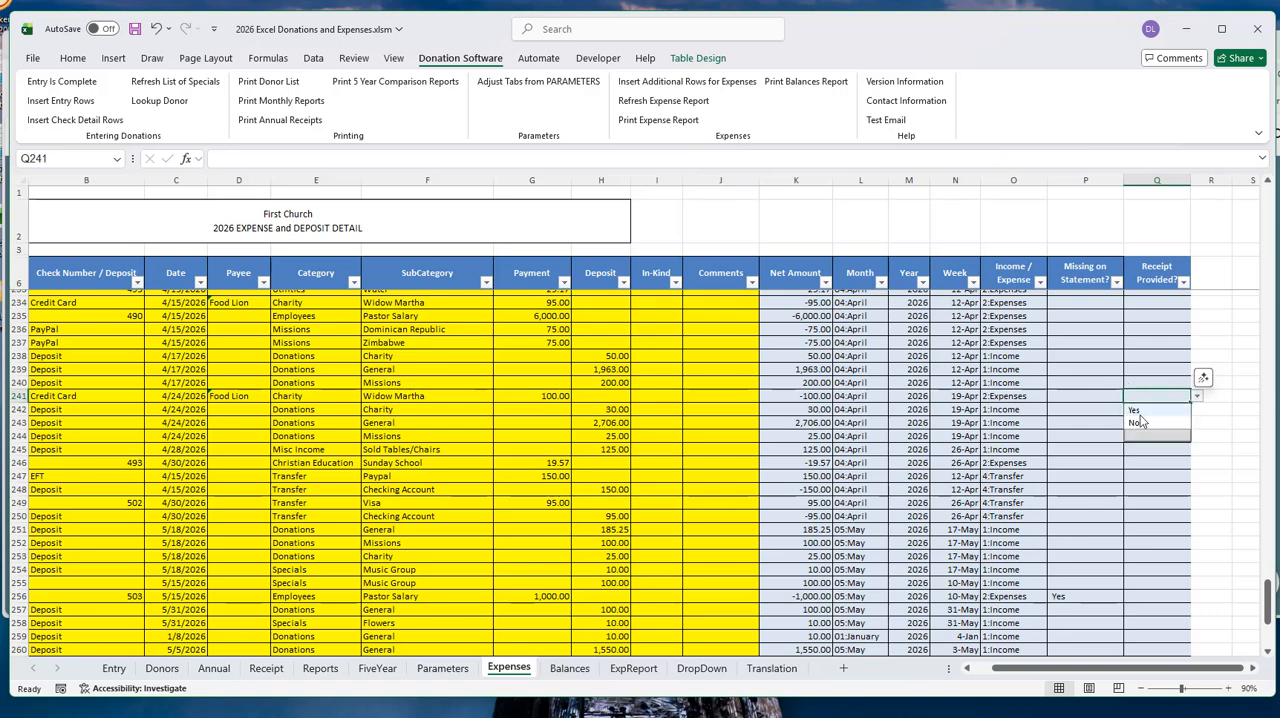
{"action": "left_click", "coordinate": [1145, 410]}
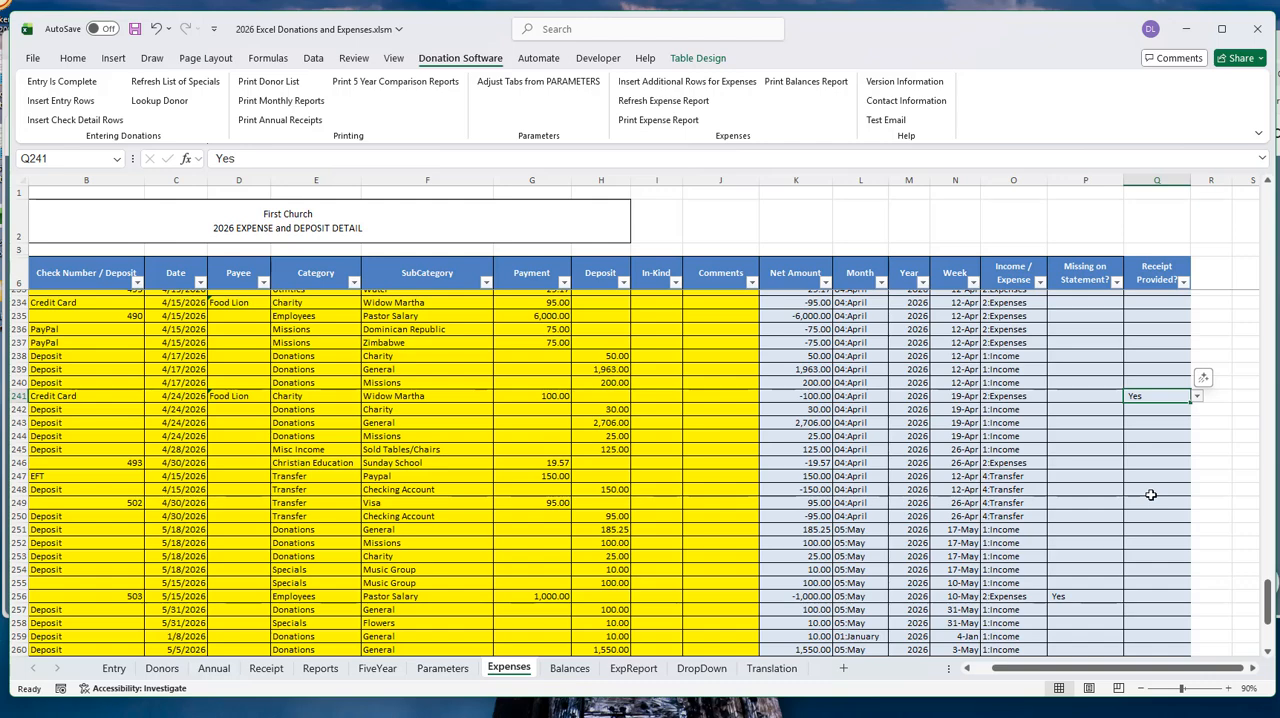
- Look over the latest expense rows and check the account choices for the 4/15/2026 transfer deposit, keeping Paypal
{"action": "left_click", "coordinate": [137, 464]}
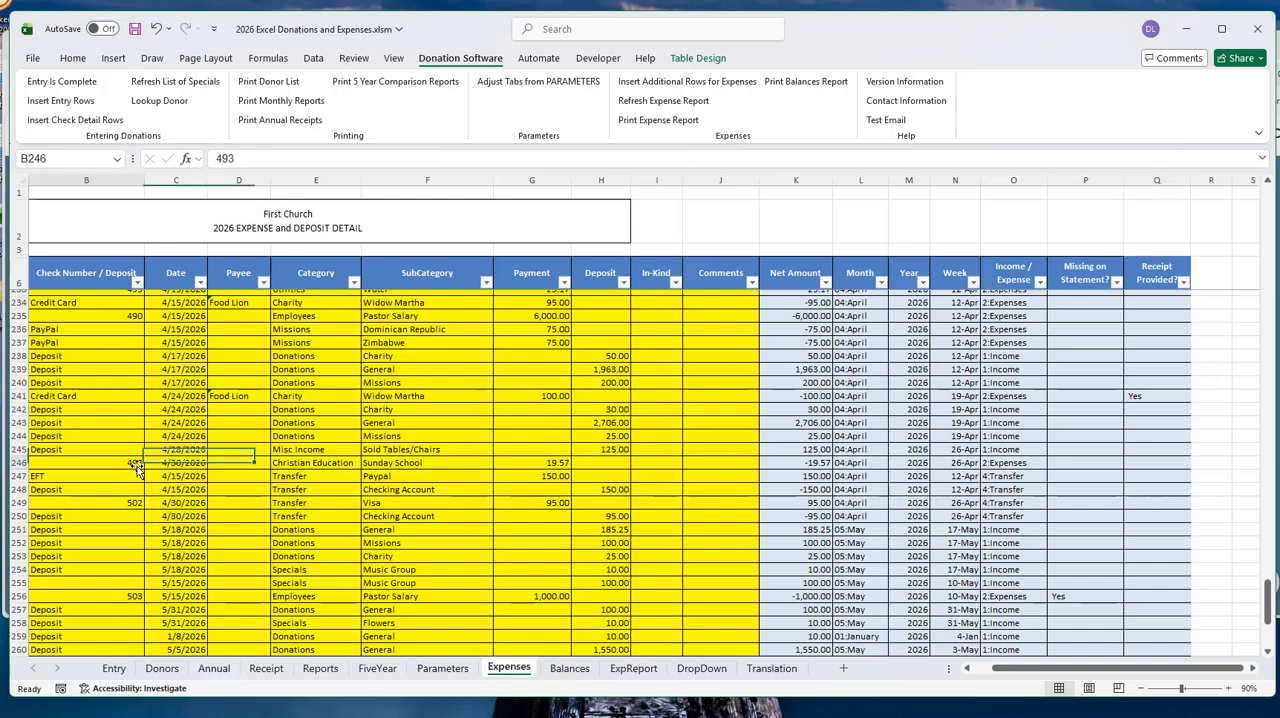
{"action": "scroll", "coordinate": [449, 503], "scroll_direction": "down", "scroll_amount": 7}
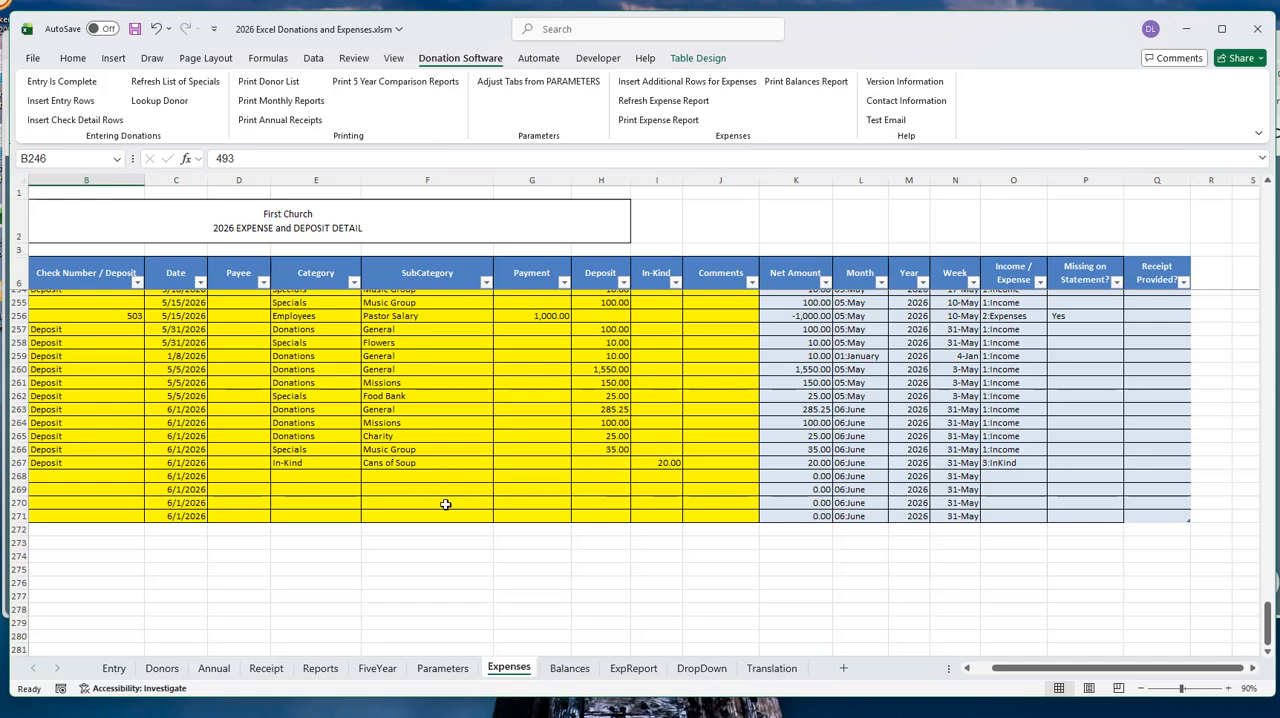
{"action": "scroll", "coordinate": [445, 504], "scroll_direction": "up", "scroll_amount": 2}
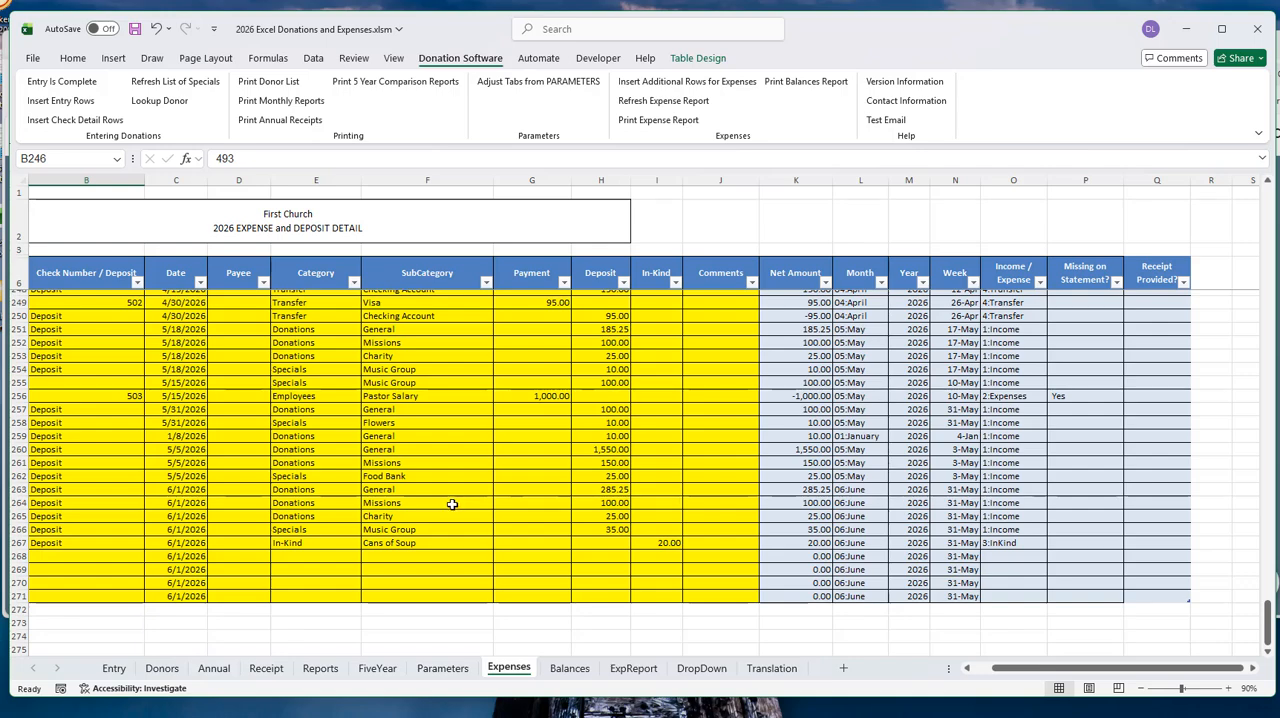
{"action": "scroll", "coordinate": [500, 514], "scroll_direction": "up", "scroll_amount": 2}
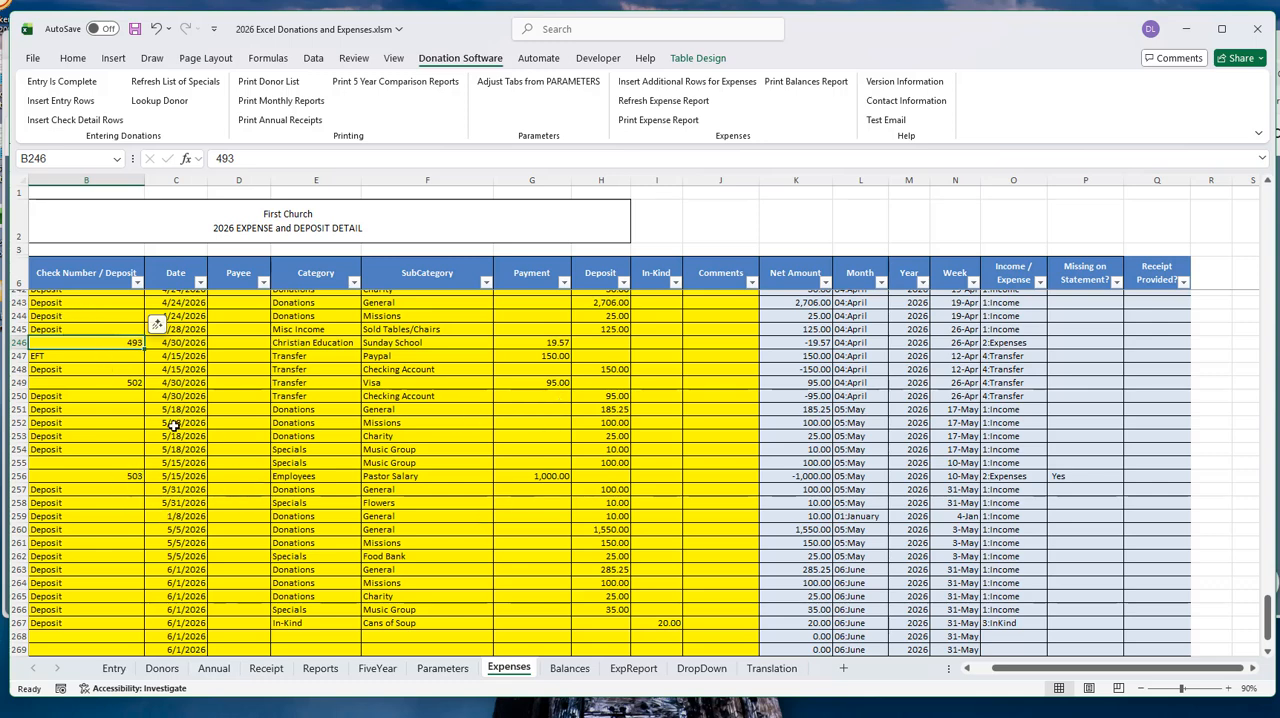
{"action": "left_click", "coordinate": [966, 668]}
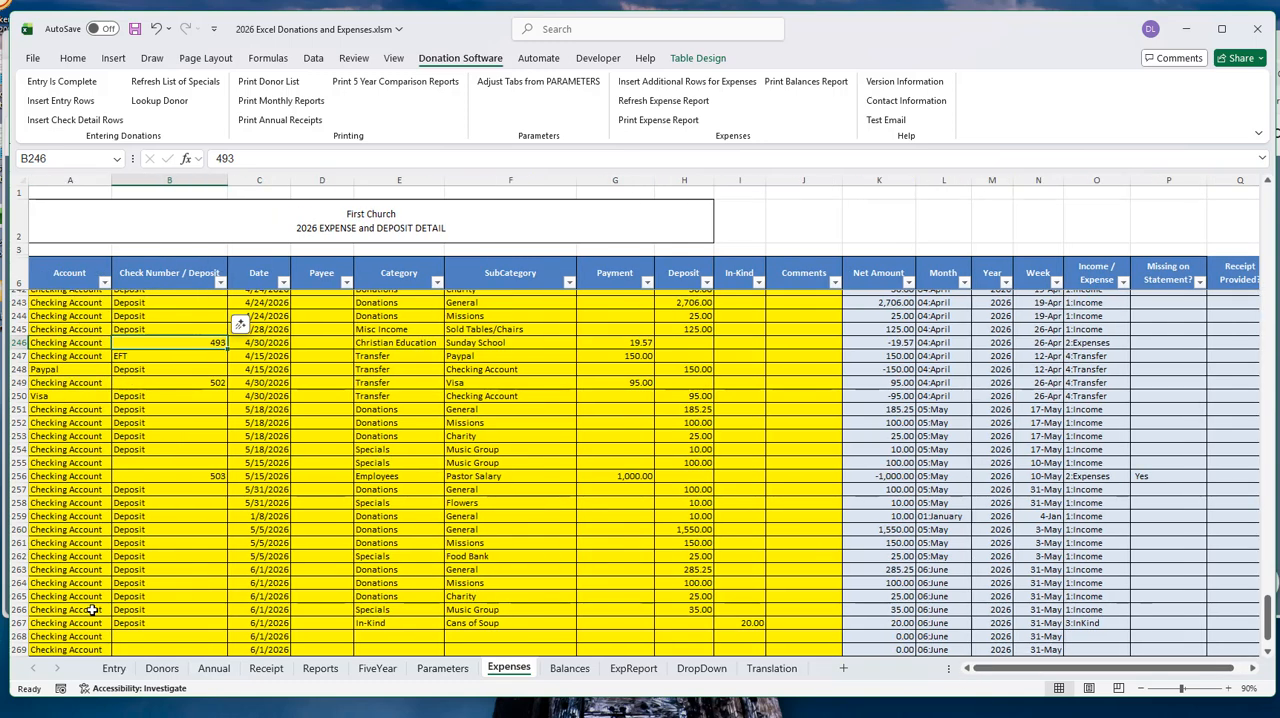
{"action": "left_click", "coordinate": [61, 371]}
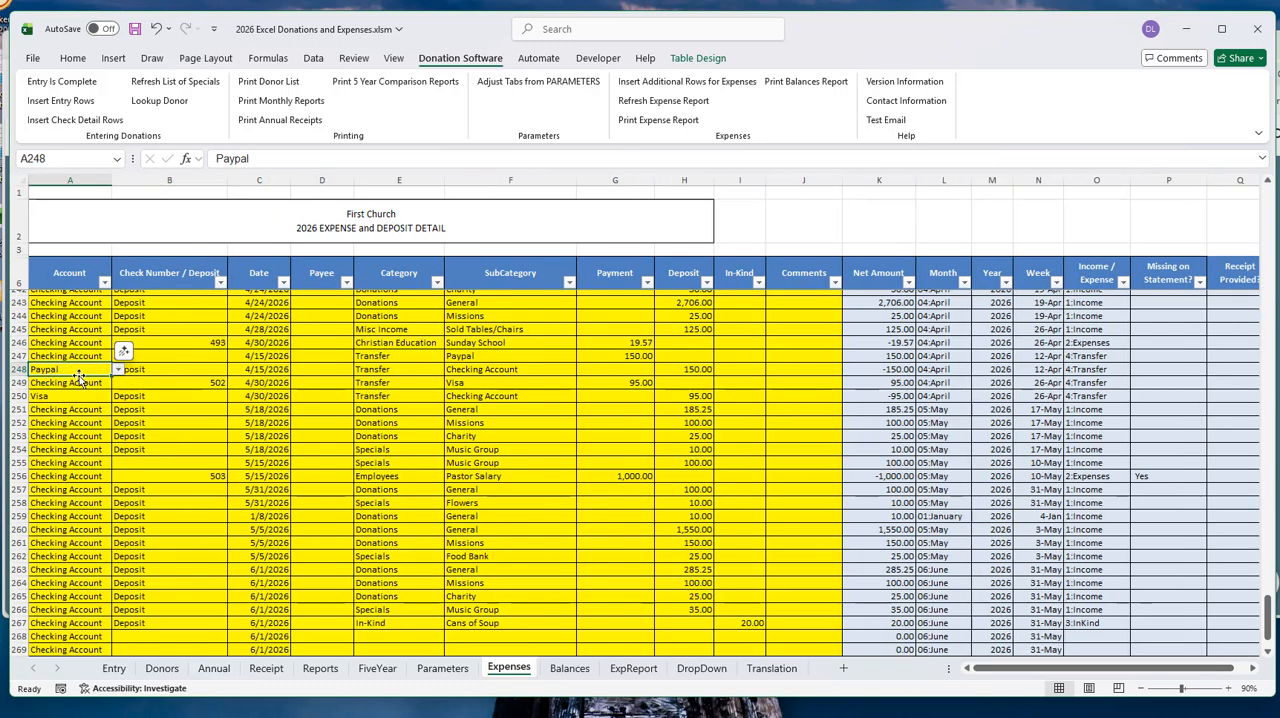
{"action": "left_click", "coordinate": [118, 370]}
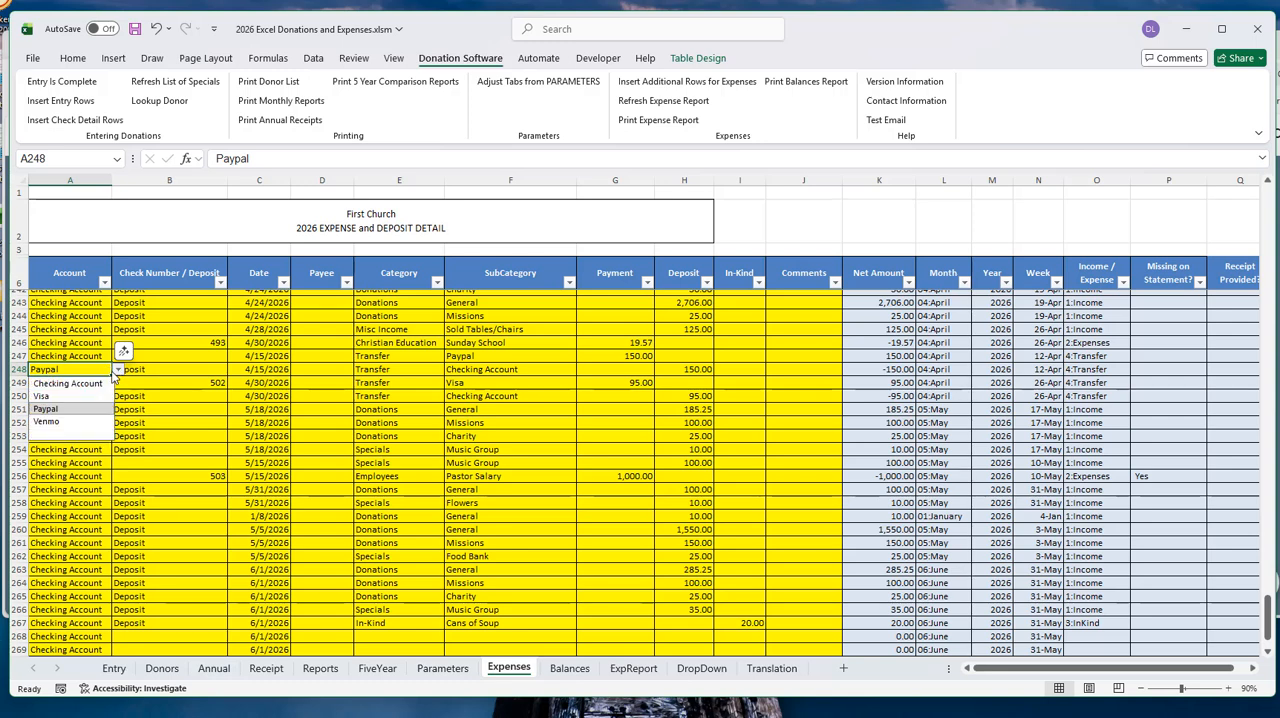
{"action": "left_click", "coordinate": [62, 370]}
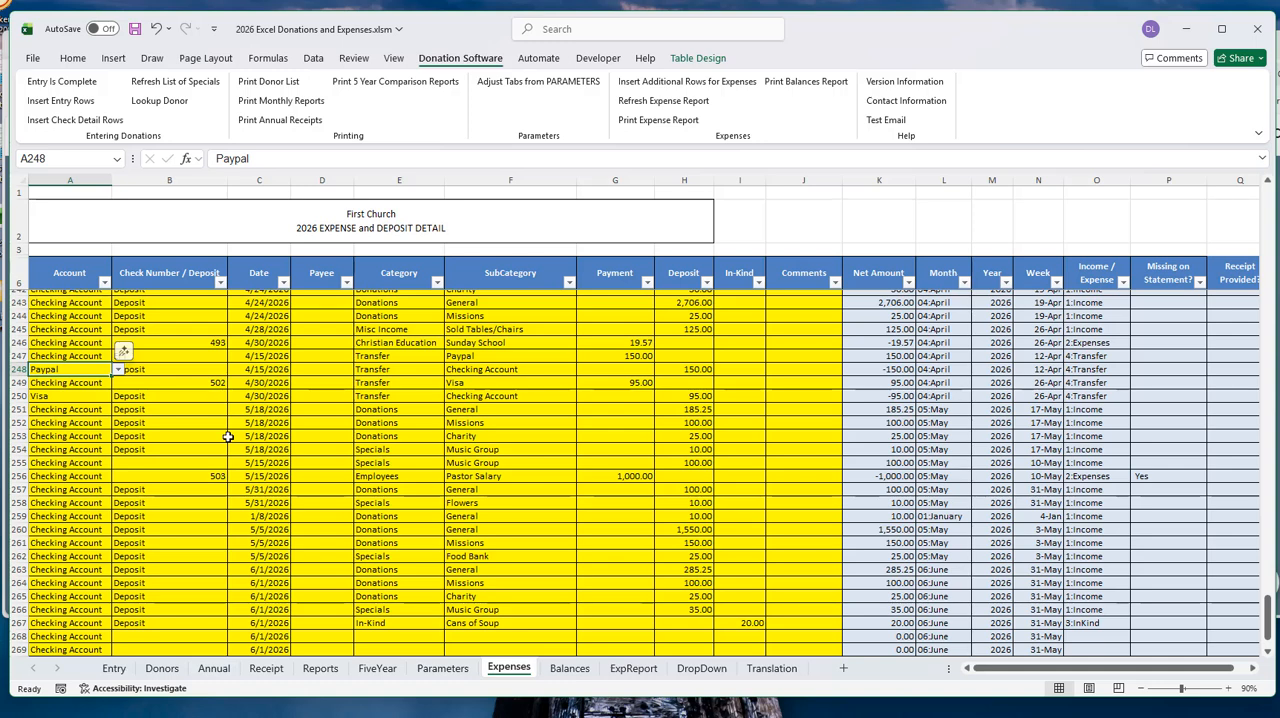
- Examine the check number, payee and category choices of the 4/30/2026 Sunday School payment, keeping Christian Education
{"action": "left_click", "coordinate": [166, 344]}
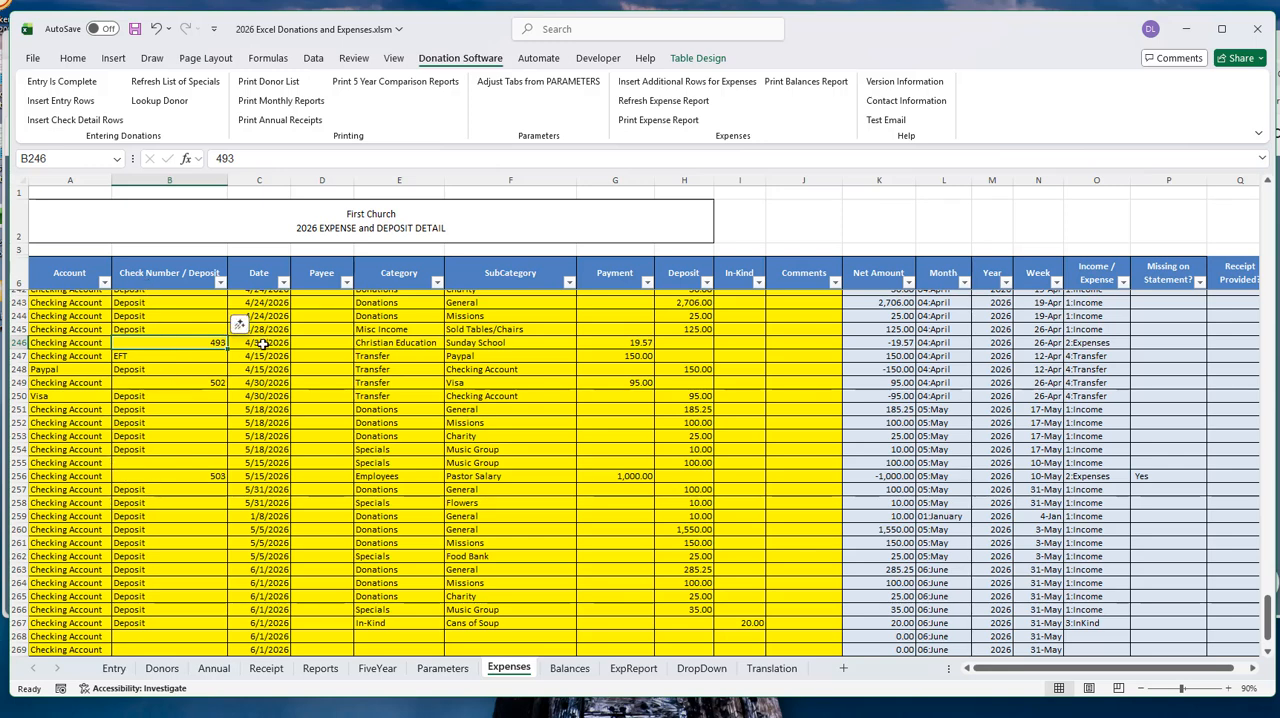
{"action": "left_click", "coordinate": [330, 340]}
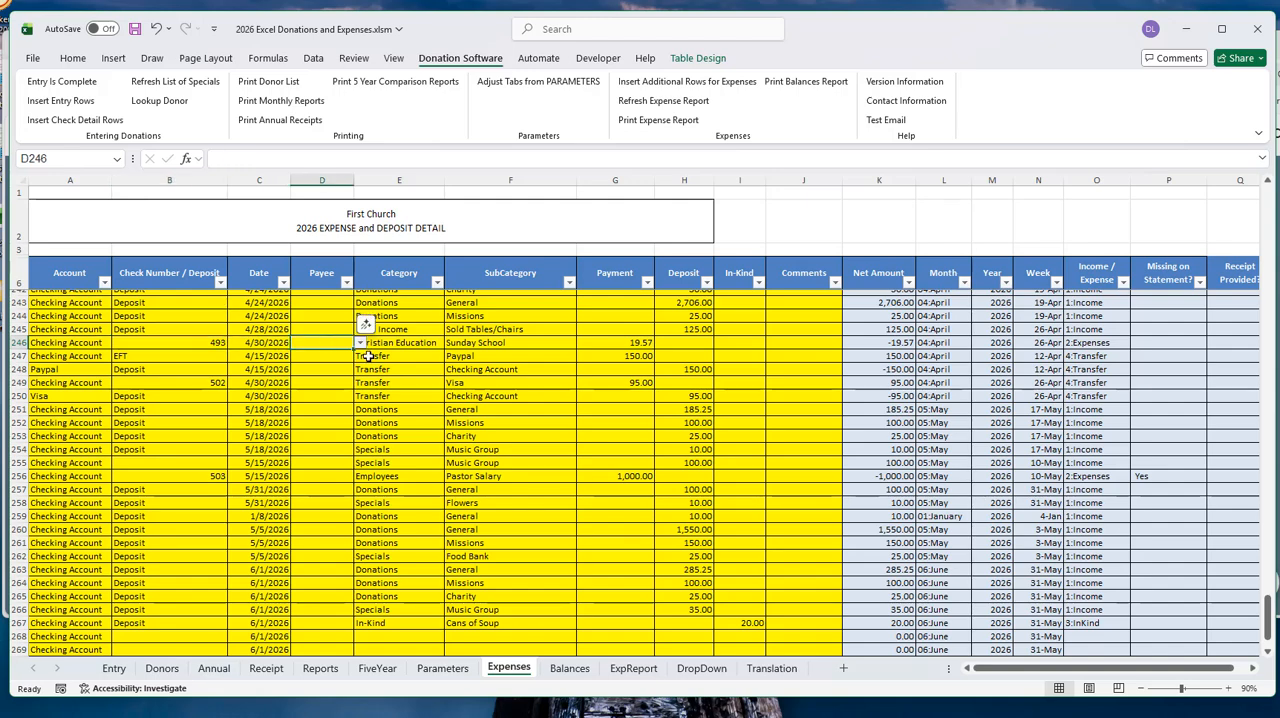
{"action": "scroll", "coordinate": [440, 455], "scroll_direction": "up", "scroll_amount": 3}
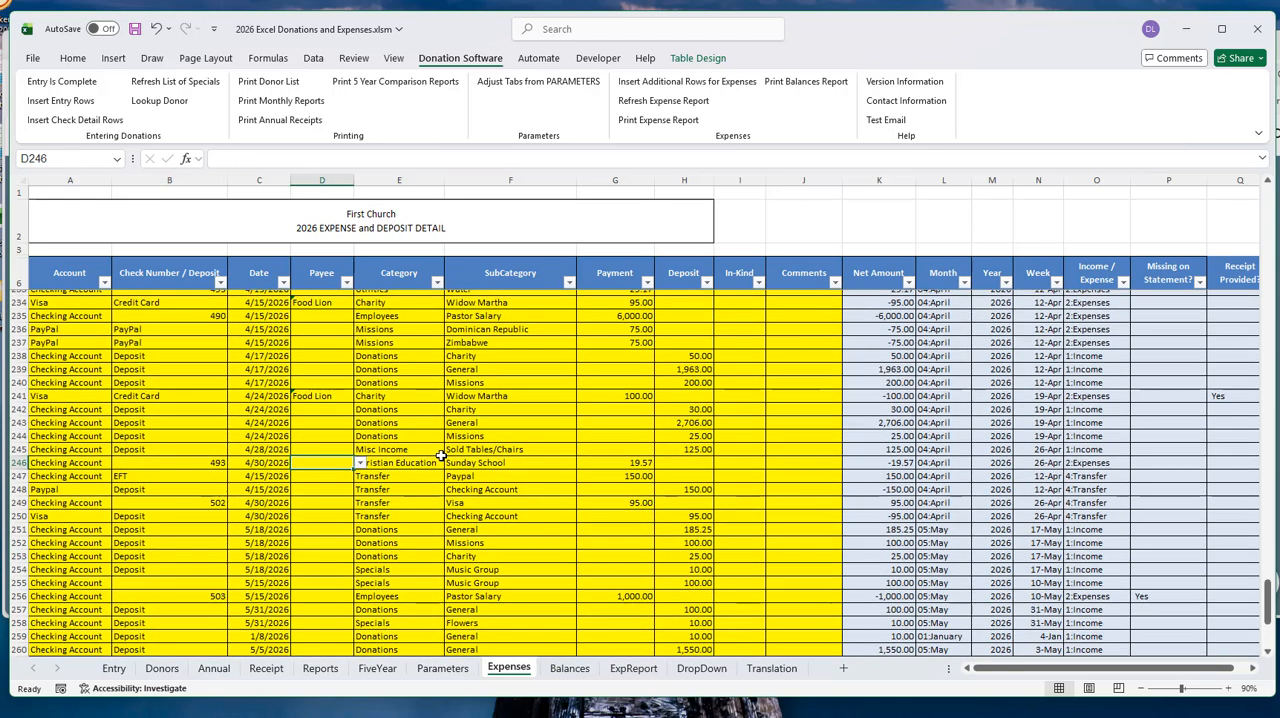
{"action": "left_click", "coordinate": [409, 464]}
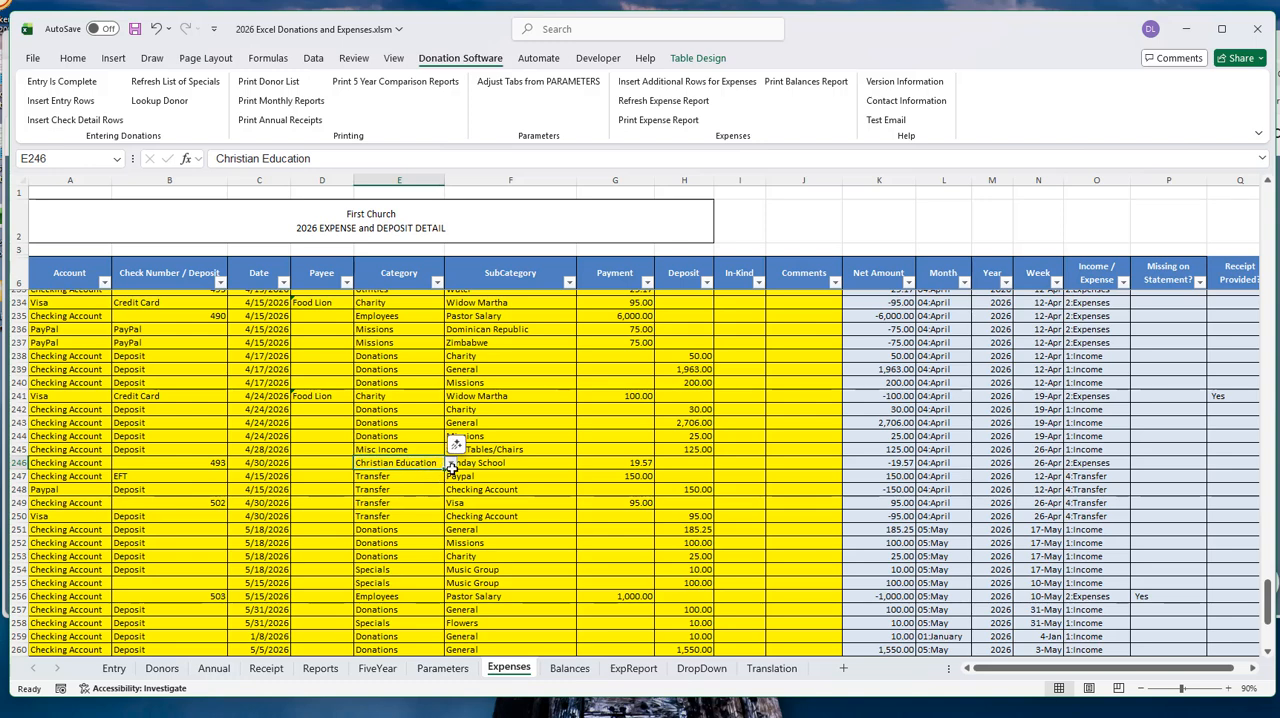
{"action": "left_click", "coordinate": [451, 465]}
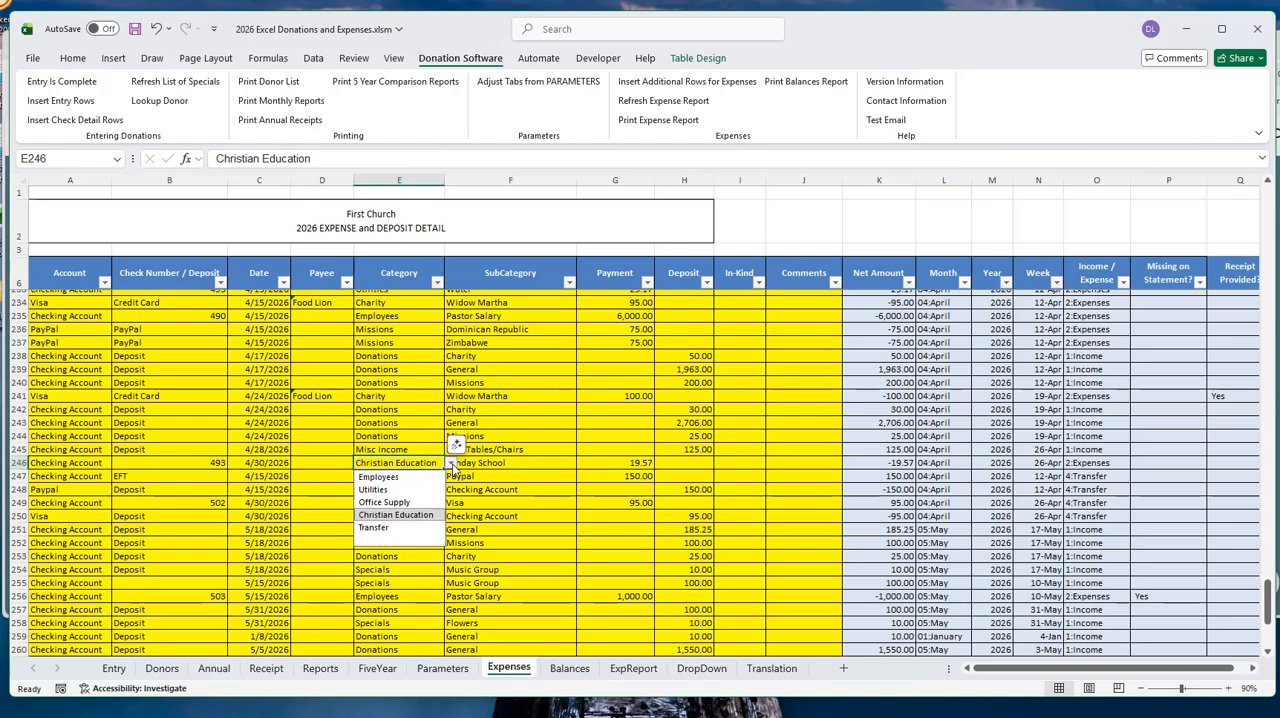
{"action": "left_click", "coordinate": [158, 487]}
- In the first blank expense row, row 268, set the account to Visa and enter Credit Card as the check number
{"action": "scroll", "coordinate": [158, 487], "scroll_direction": "down", "scroll_amount": 7}
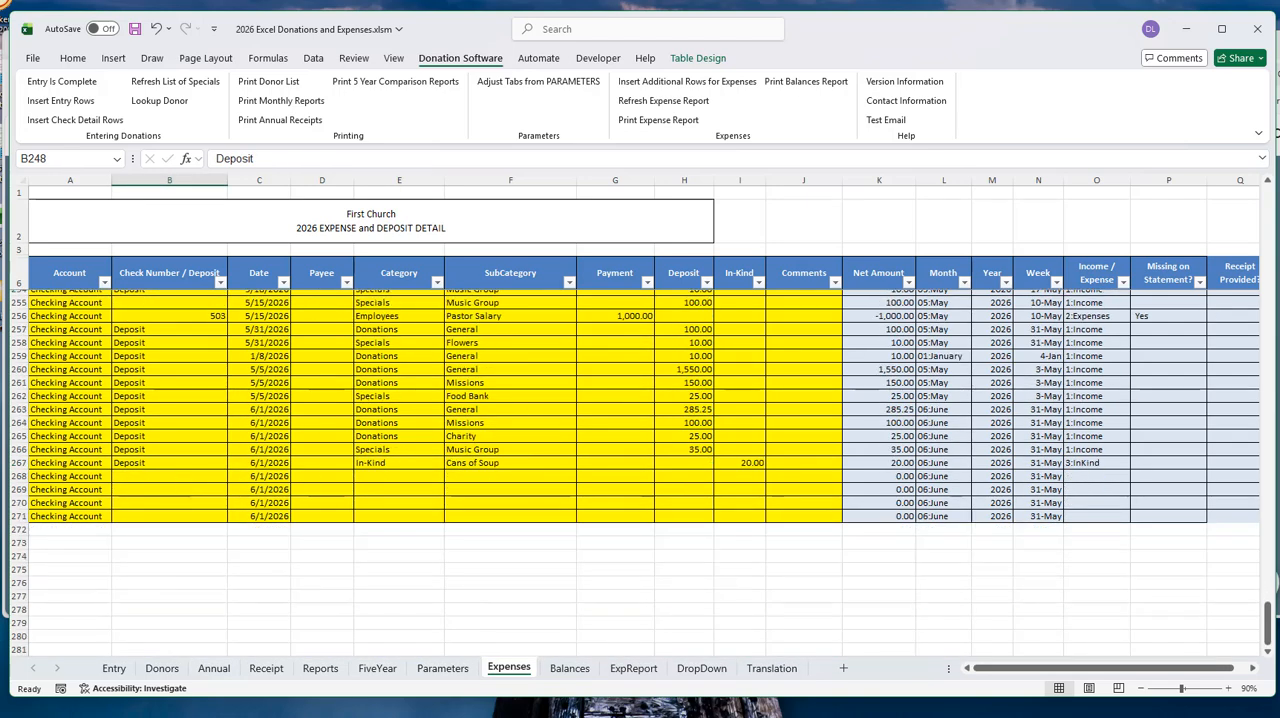
{"action": "left_click", "coordinate": [85, 477]}
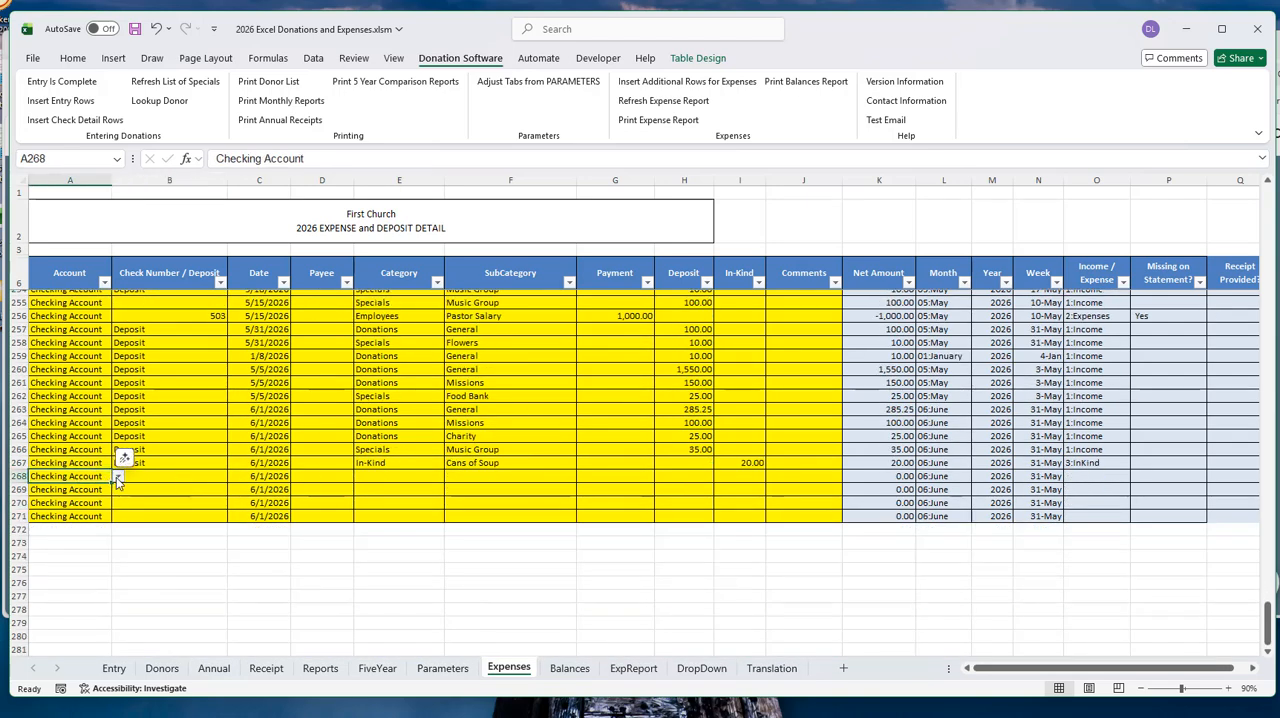
{"action": "left_click", "coordinate": [117, 477]}
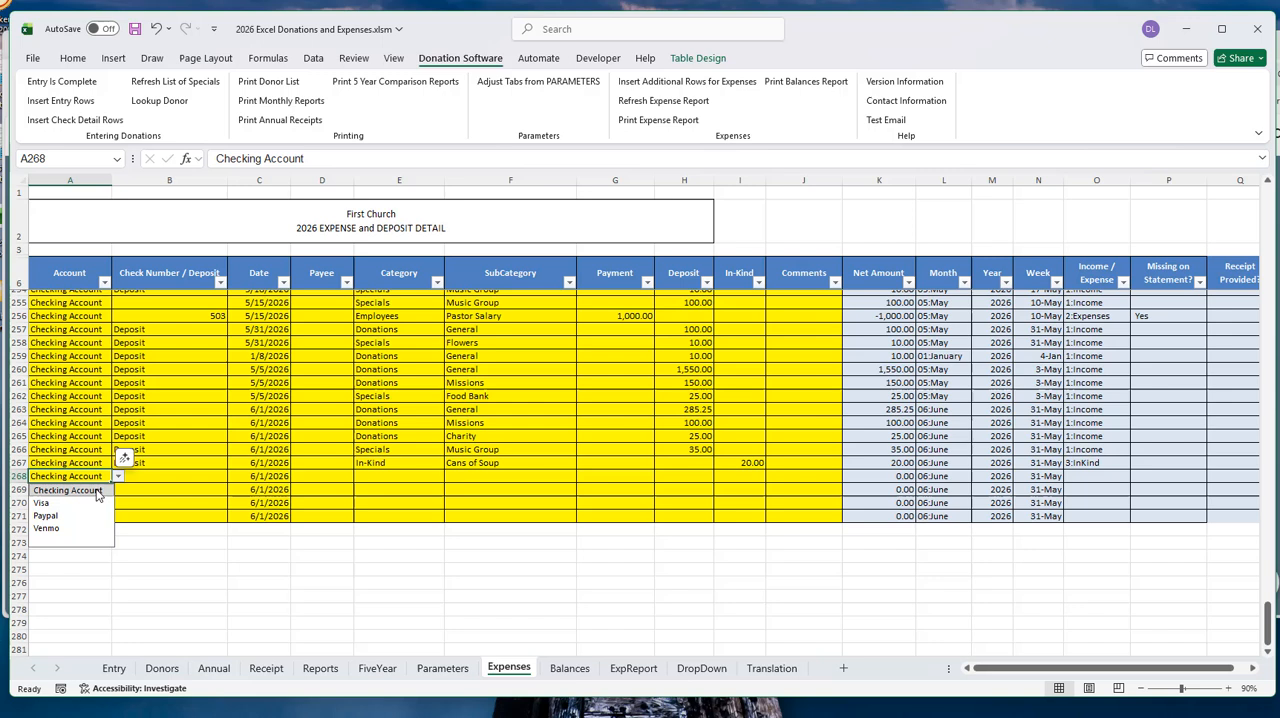
{"action": "left_click", "coordinate": [47, 503]}
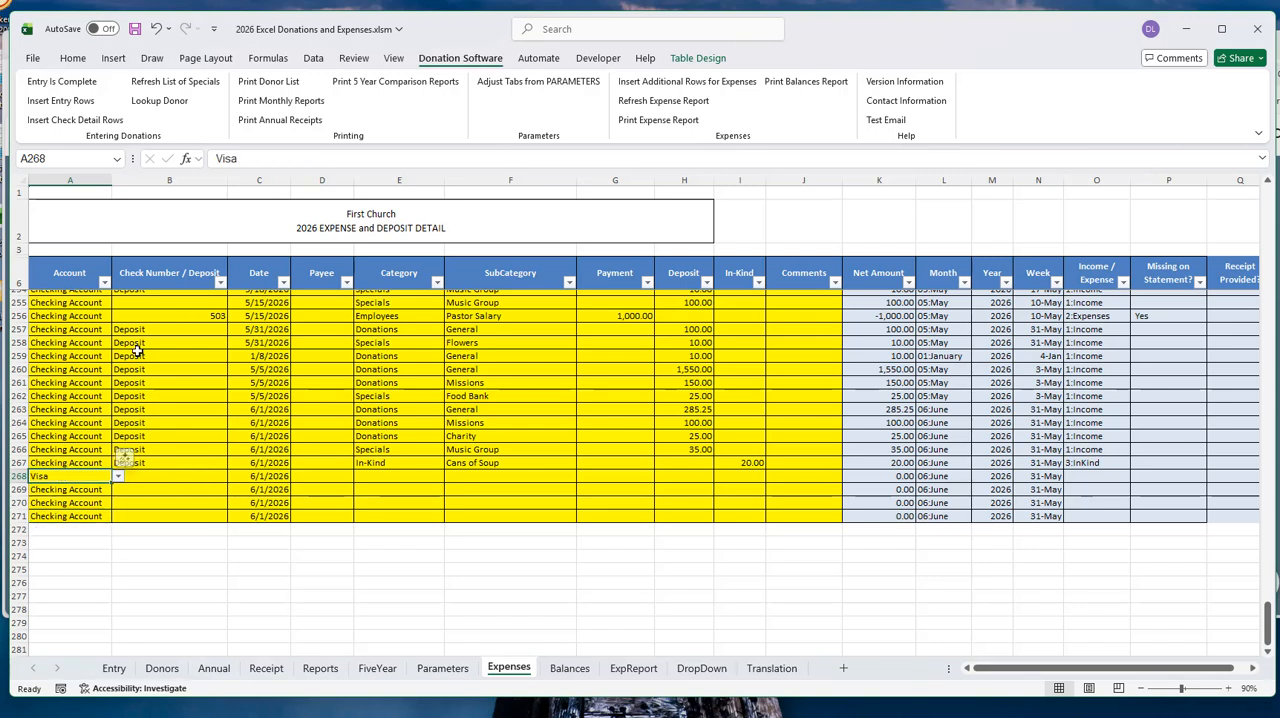
{"action": "left_click", "coordinate": [190, 476]}
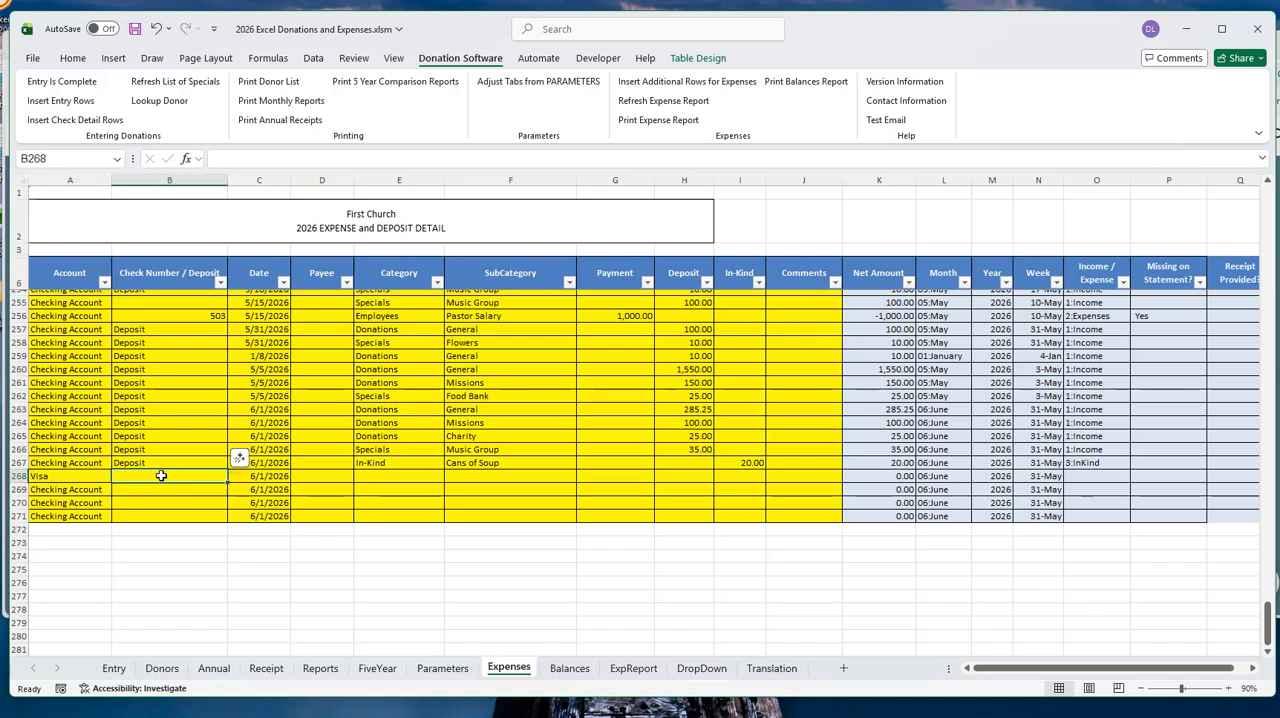
{"action": "type", "text": "Credit Card"}
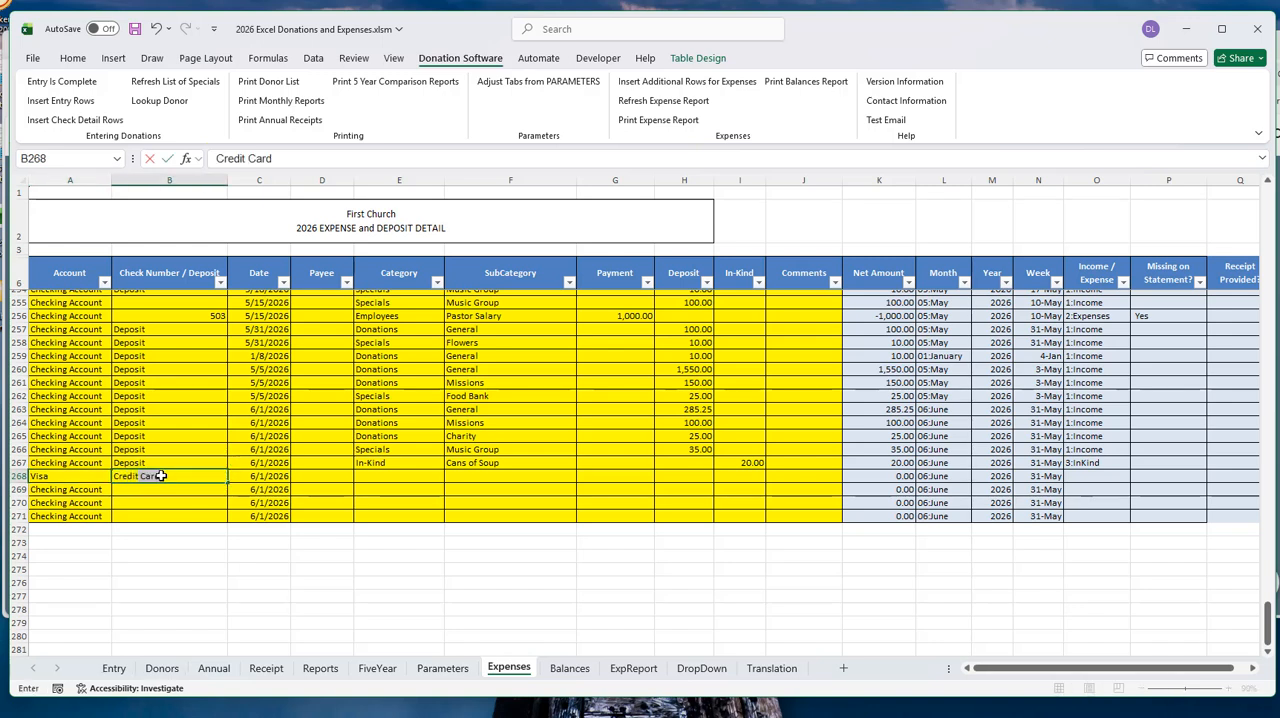
{"action": "key", "text": "Tab"}
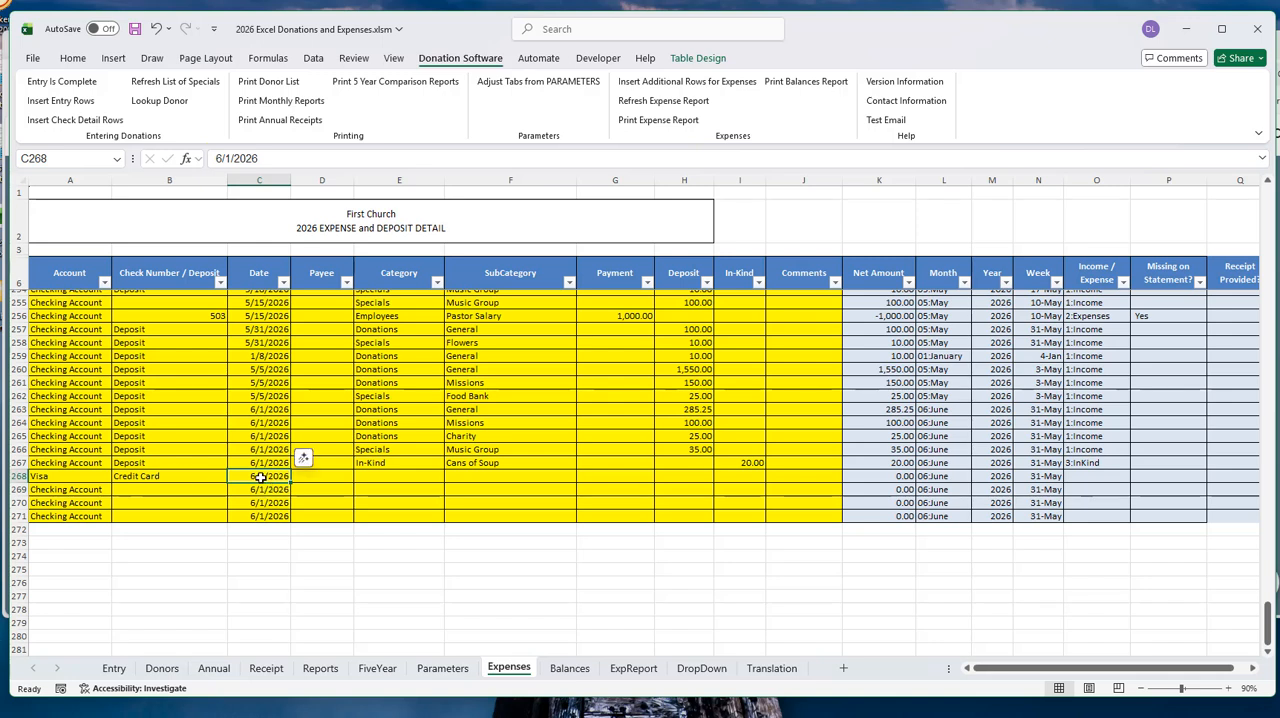
- Set row 268's date to 6/15/2025 and enter Walmart as the payee
{"action": "type", "text": "6/1"}
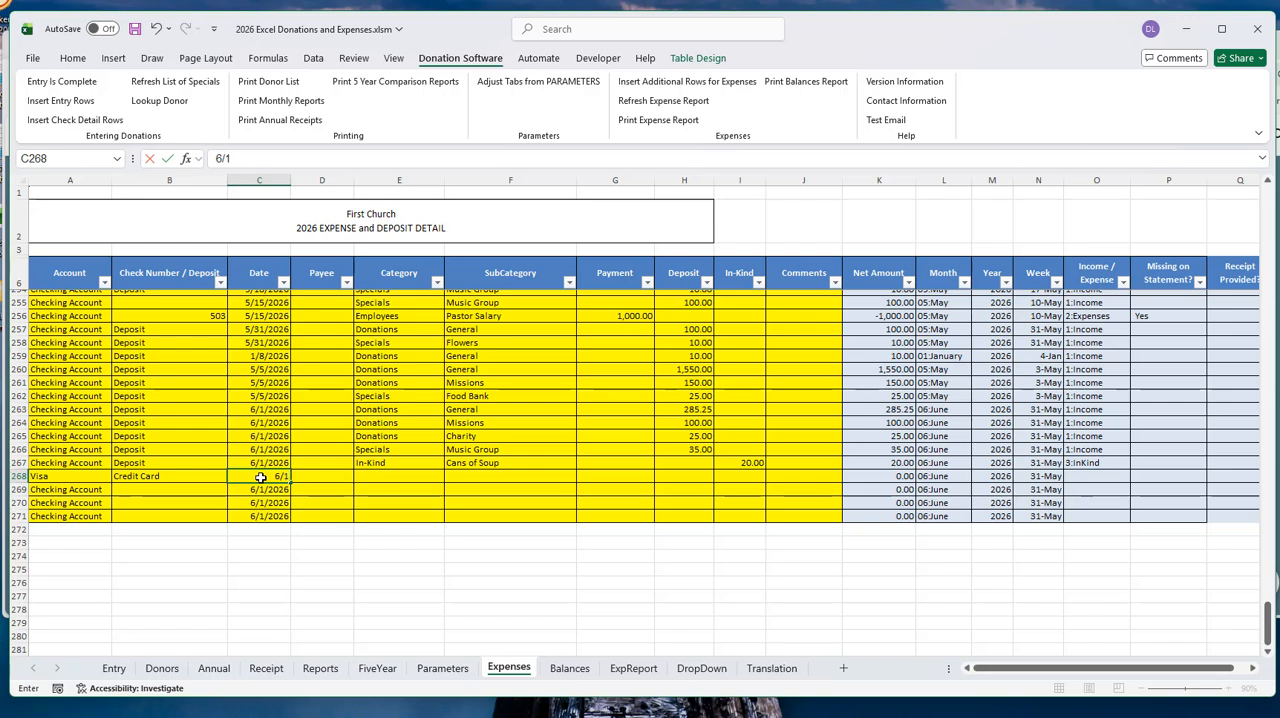
{"action": "type", "text": "5/25"}
{"action": "key", "text": "Tab"}
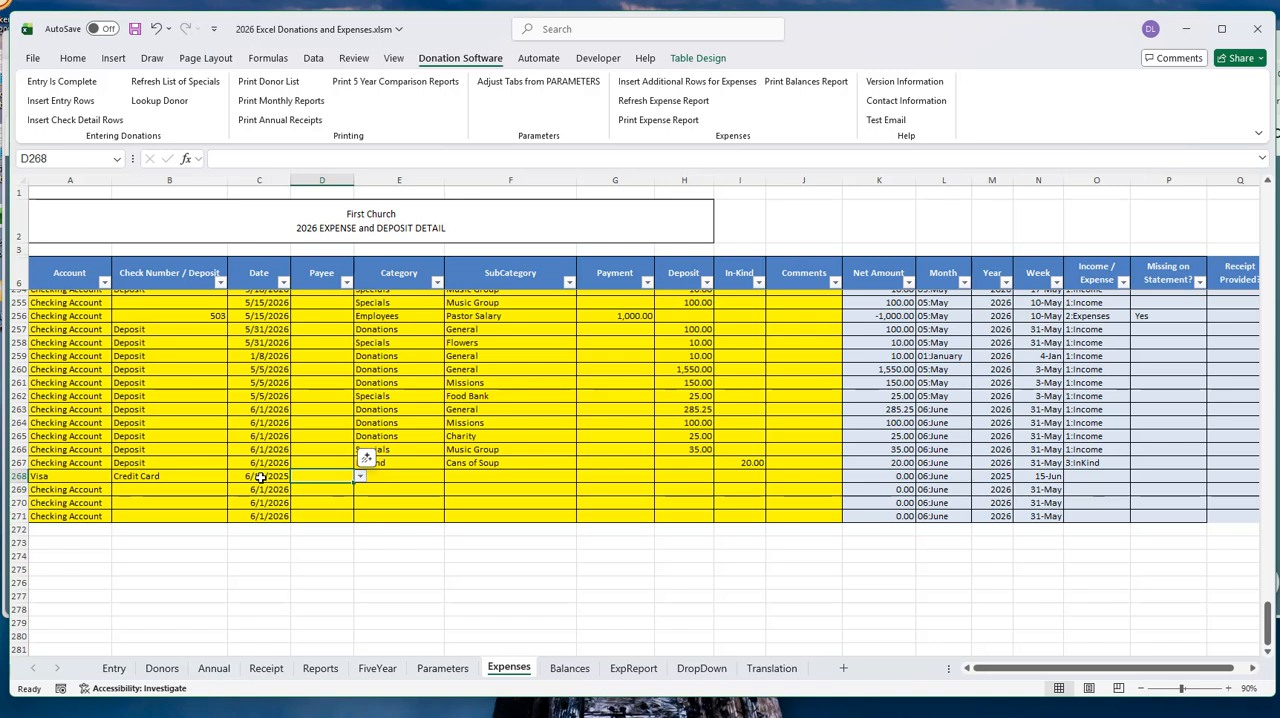
{"action": "type", "text": "W"}
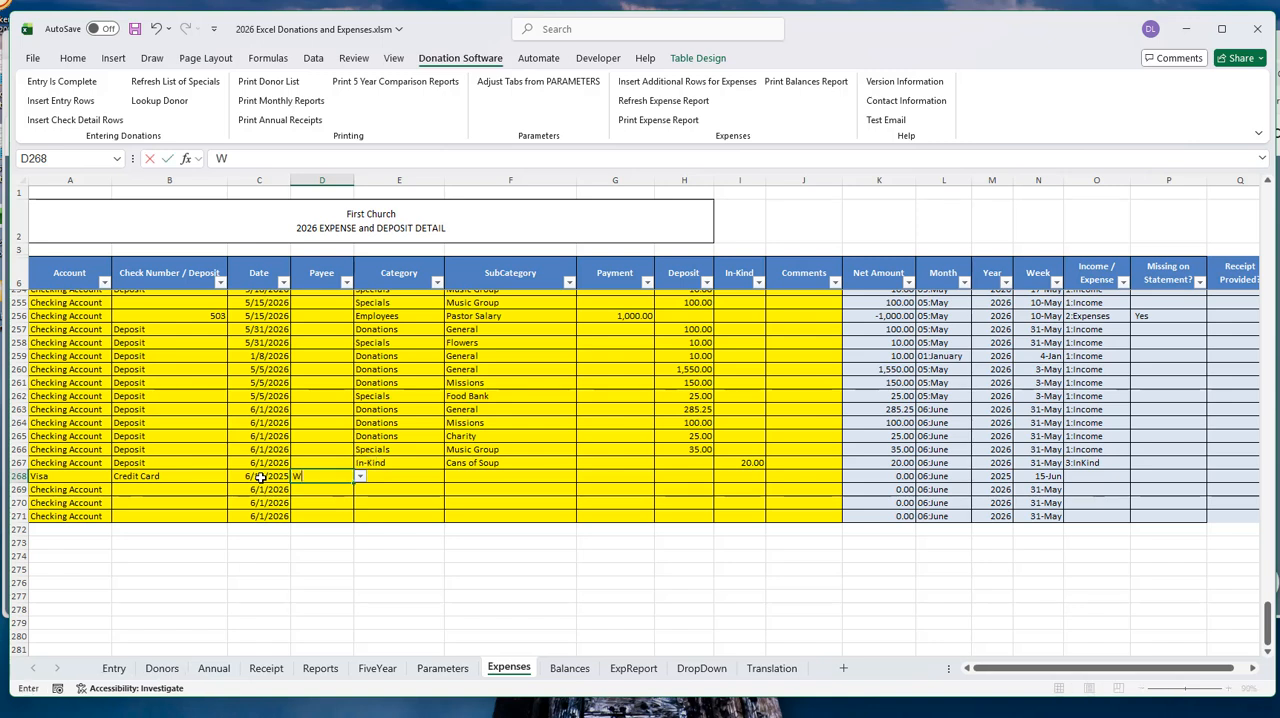
{"action": "type", "text": "almart"}
{"action": "key", "text": "Tab"}
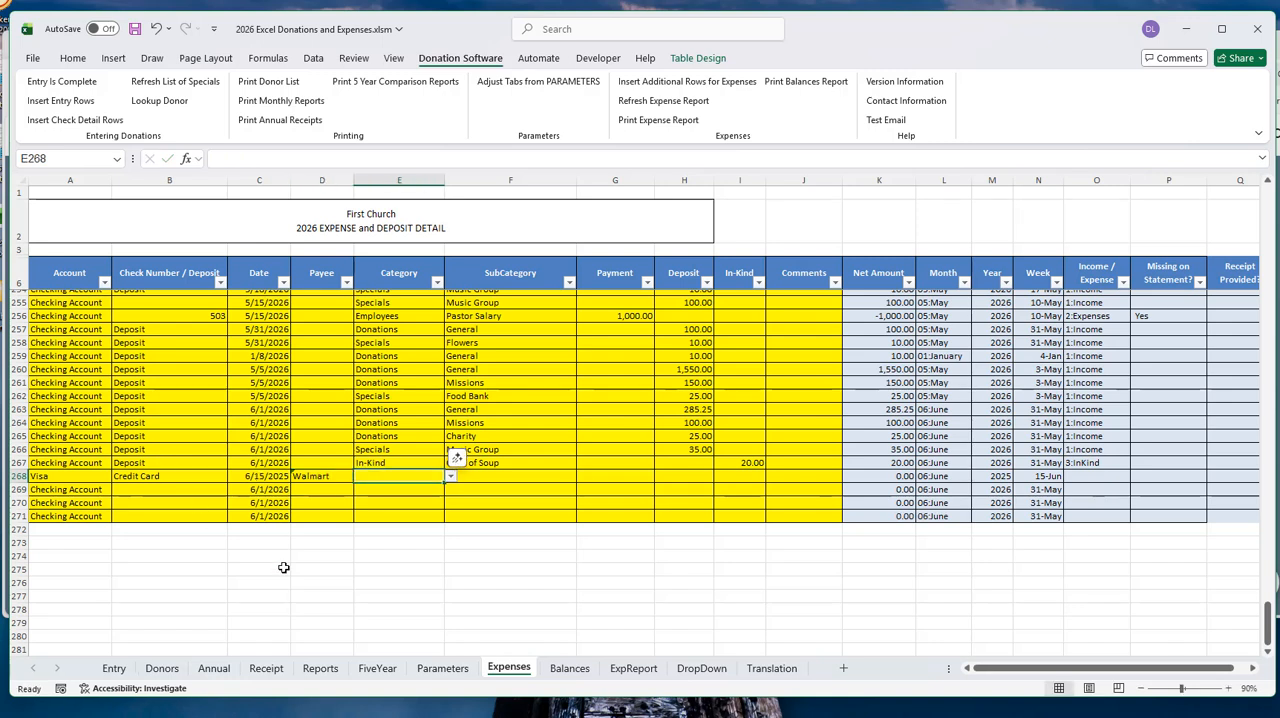
- Set row 268's category to Office Supply and check which subcategories are offered for it
{"action": "left_click", "coordinate": [451, 477]}
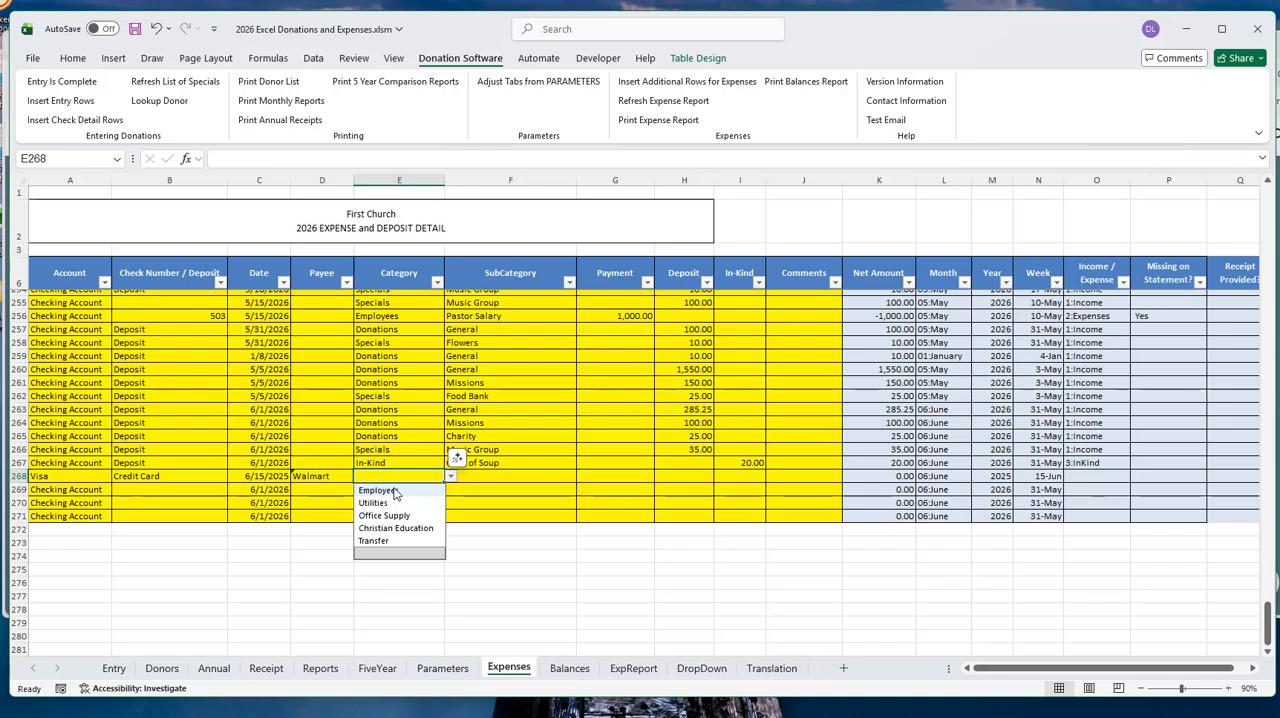
{"action": "left_click", "coordinate": [396, 518]}
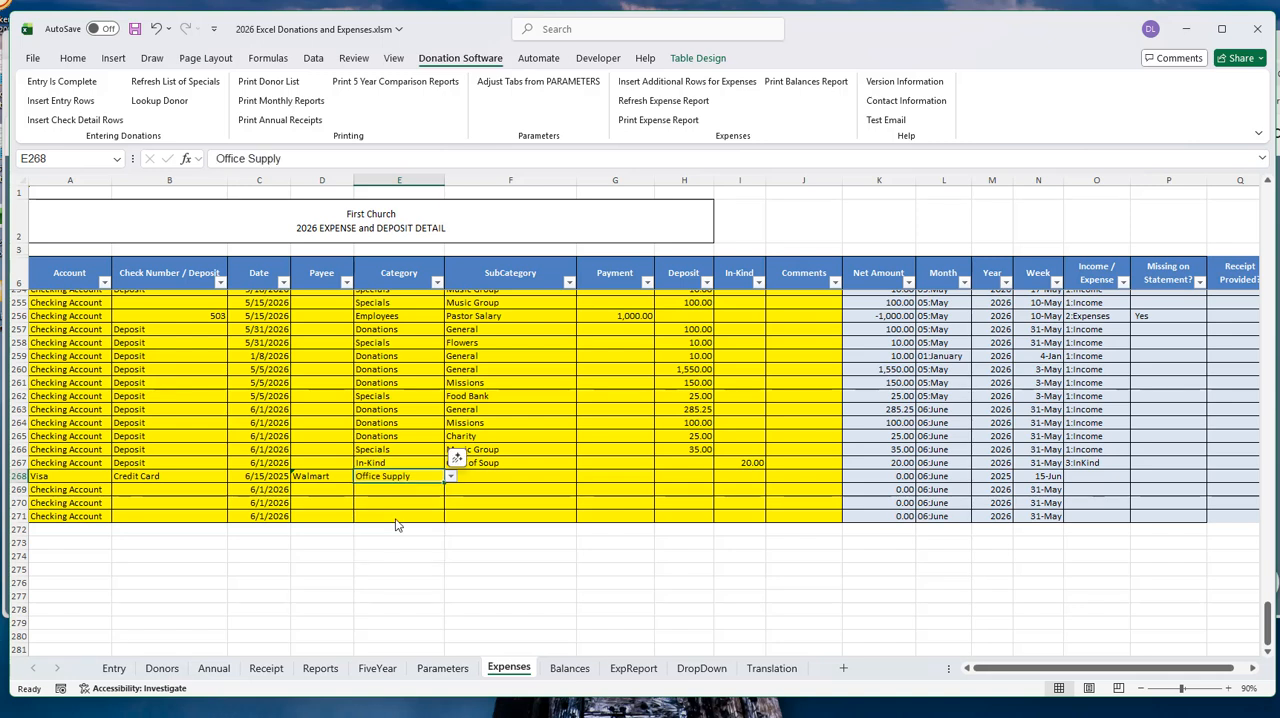
{"action": "left_click", "coordinate": [521, 480]}
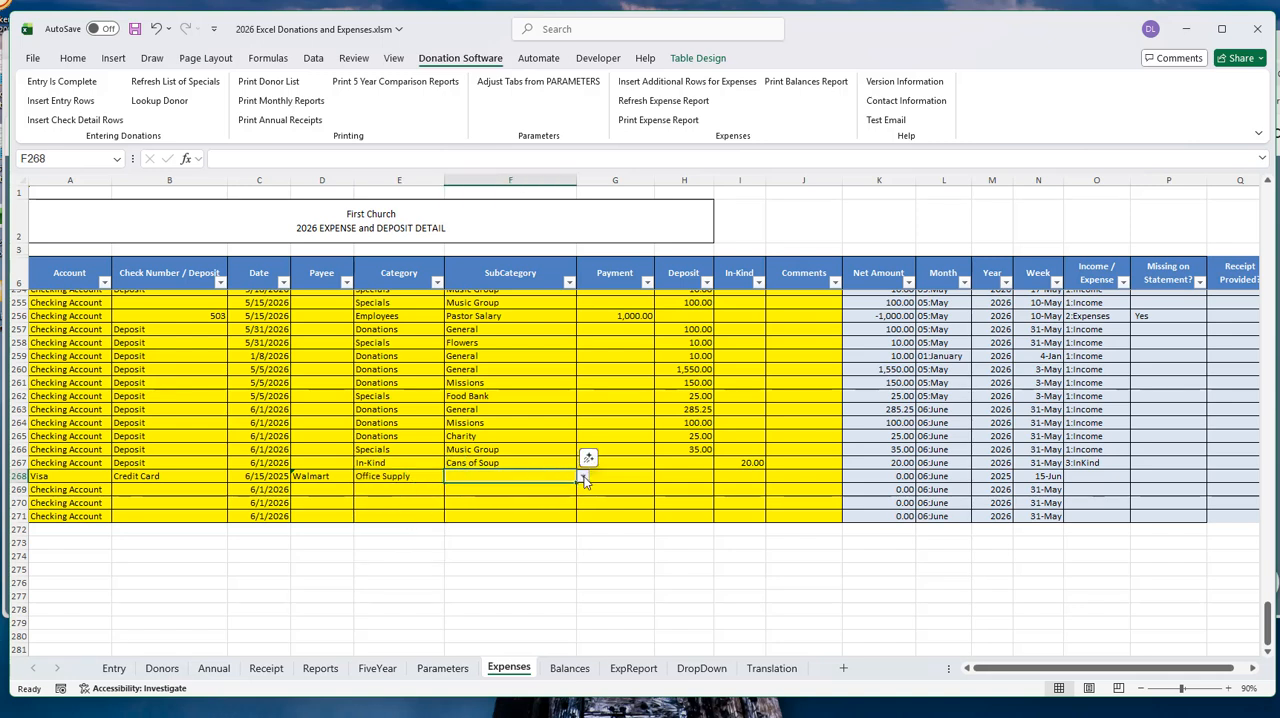
{"action": "left_click", "coordinate": [583, 476]}
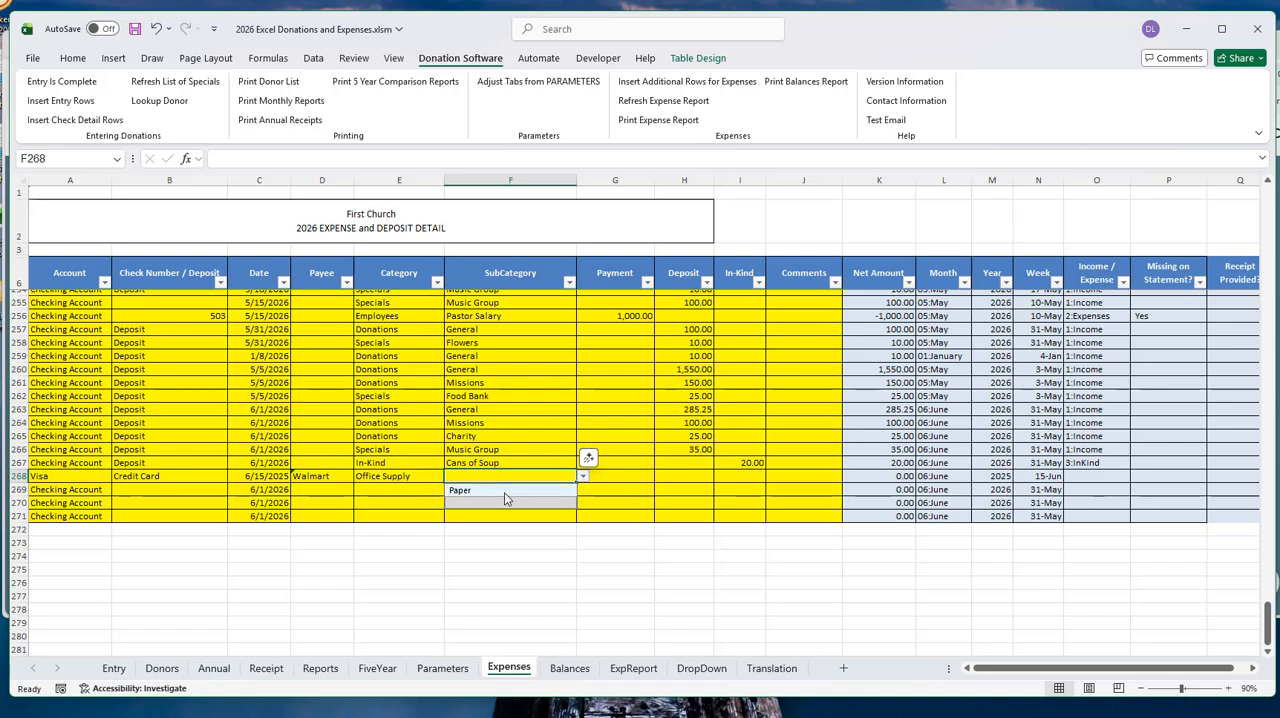
{"action": "left_click", "coordinate": [416, 478]}
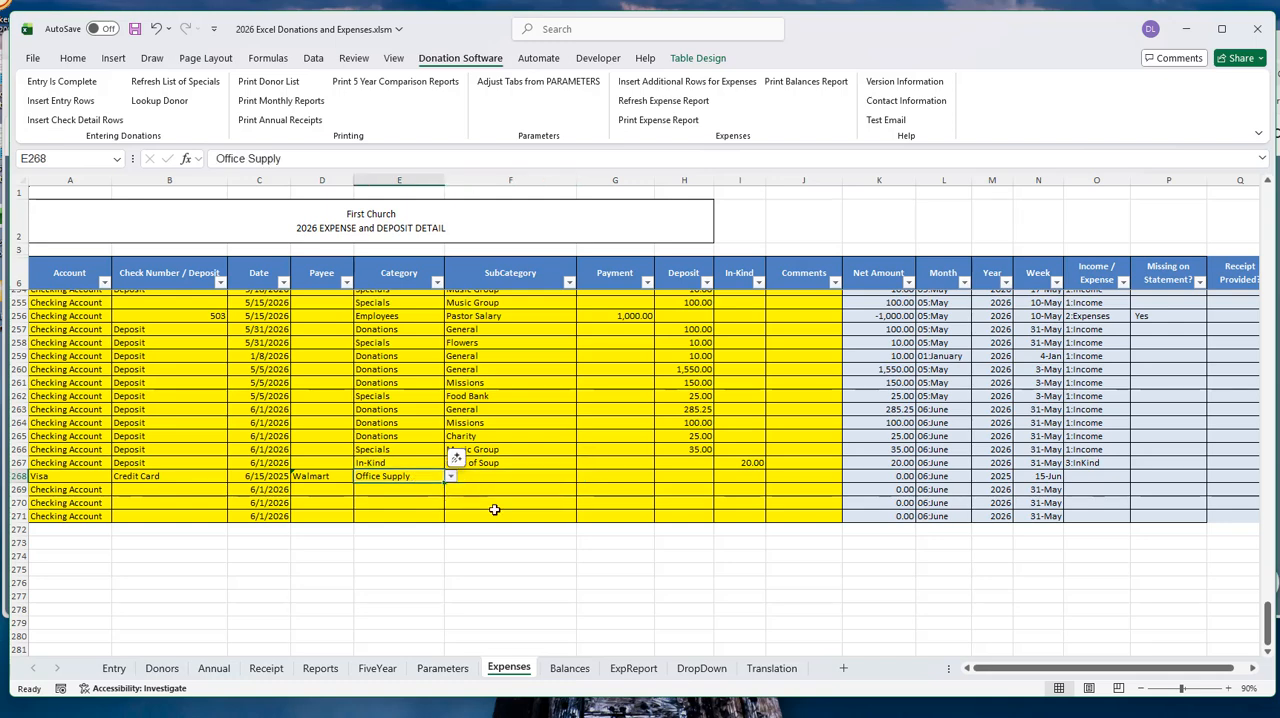
- On the DropDown sheet, review the expense category headings, the Employees subcategories and the Office Supply column
{"action": "left_click", "coordinate": [700, 668]}
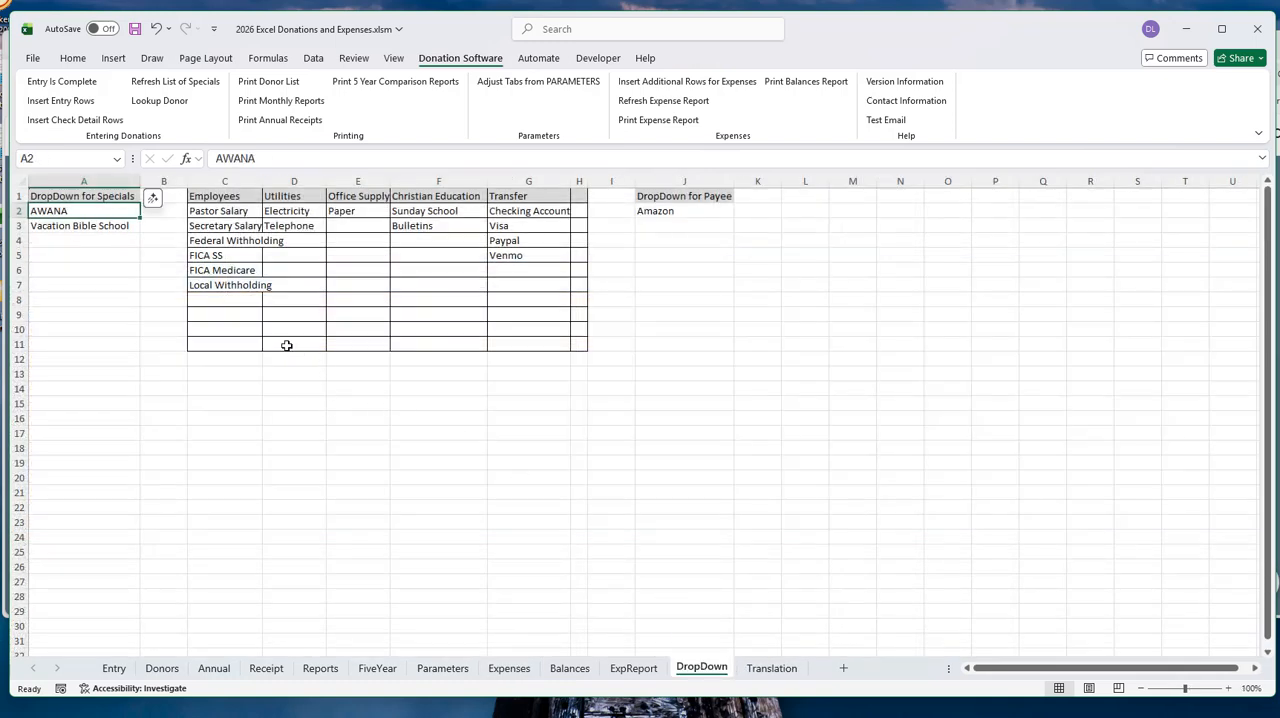
{"action": "left_click_drag", "start_coordinate": [210, 196], "coordinate": [500, 193]}
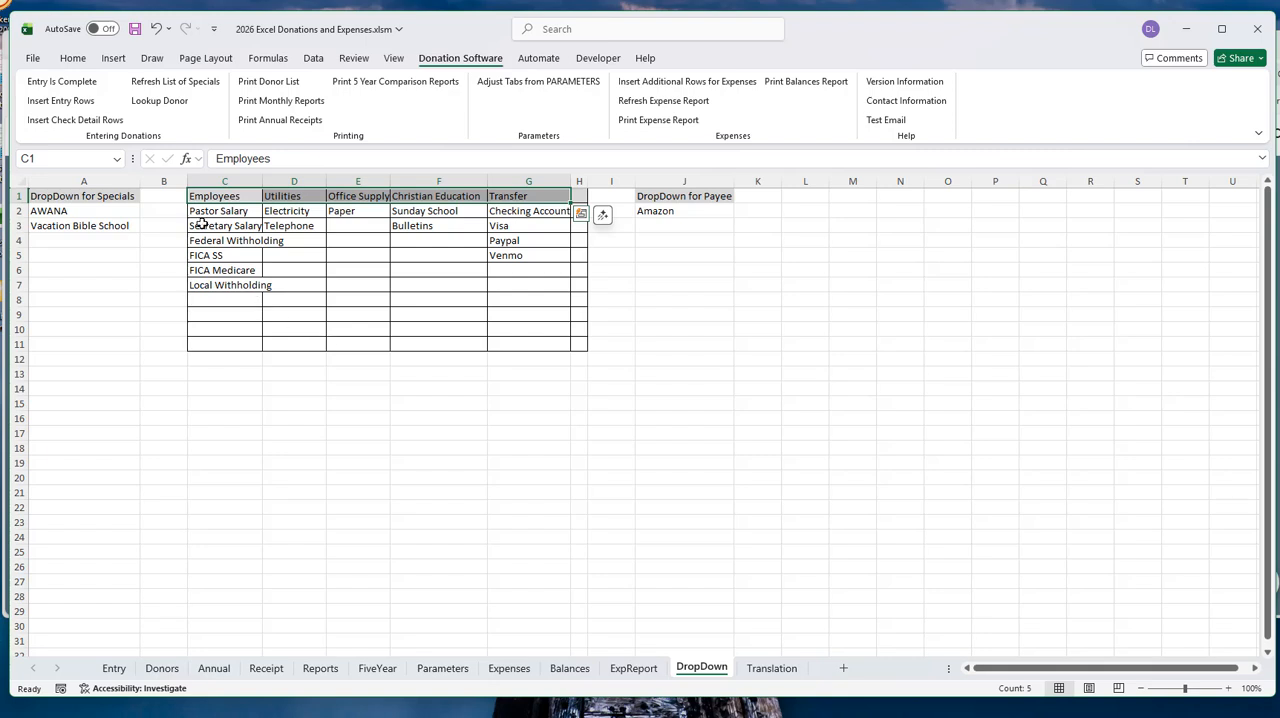
{"action": "left_click_drag", "start_coordinate": [210, 212], "coordinate": [214, 285]}
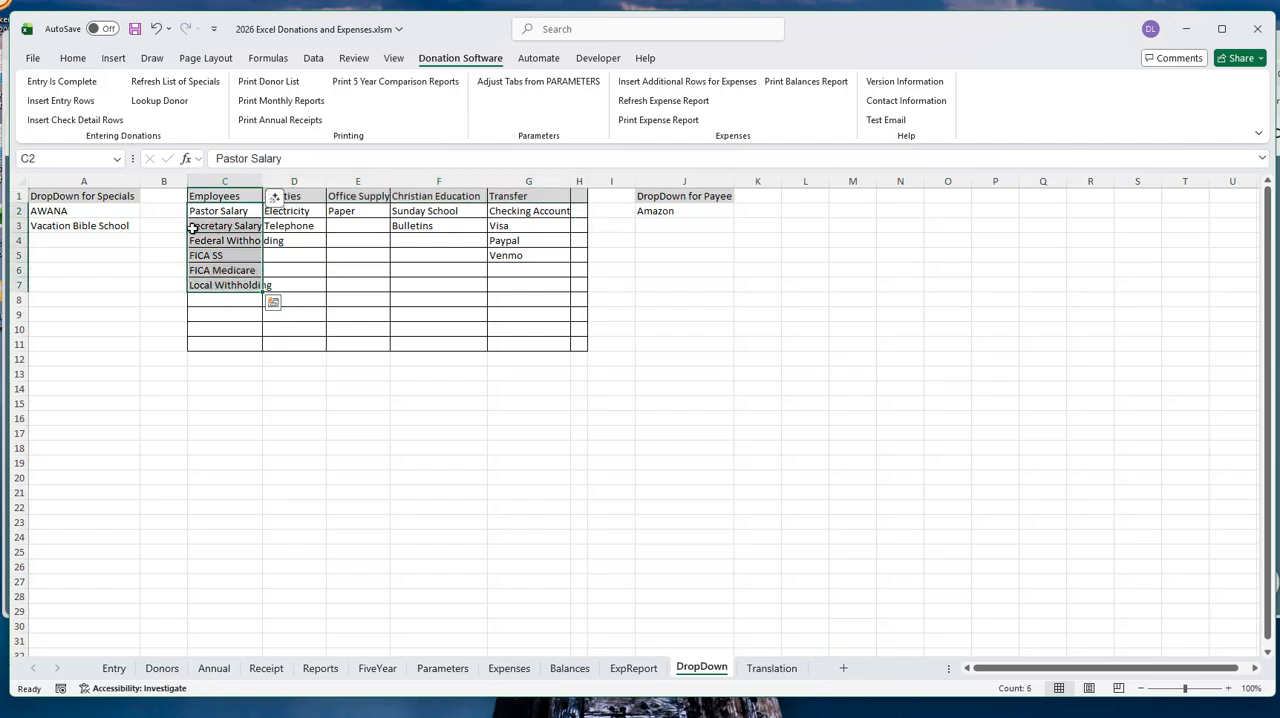
{"action": "left_click", "coordinate": [357, 197]}
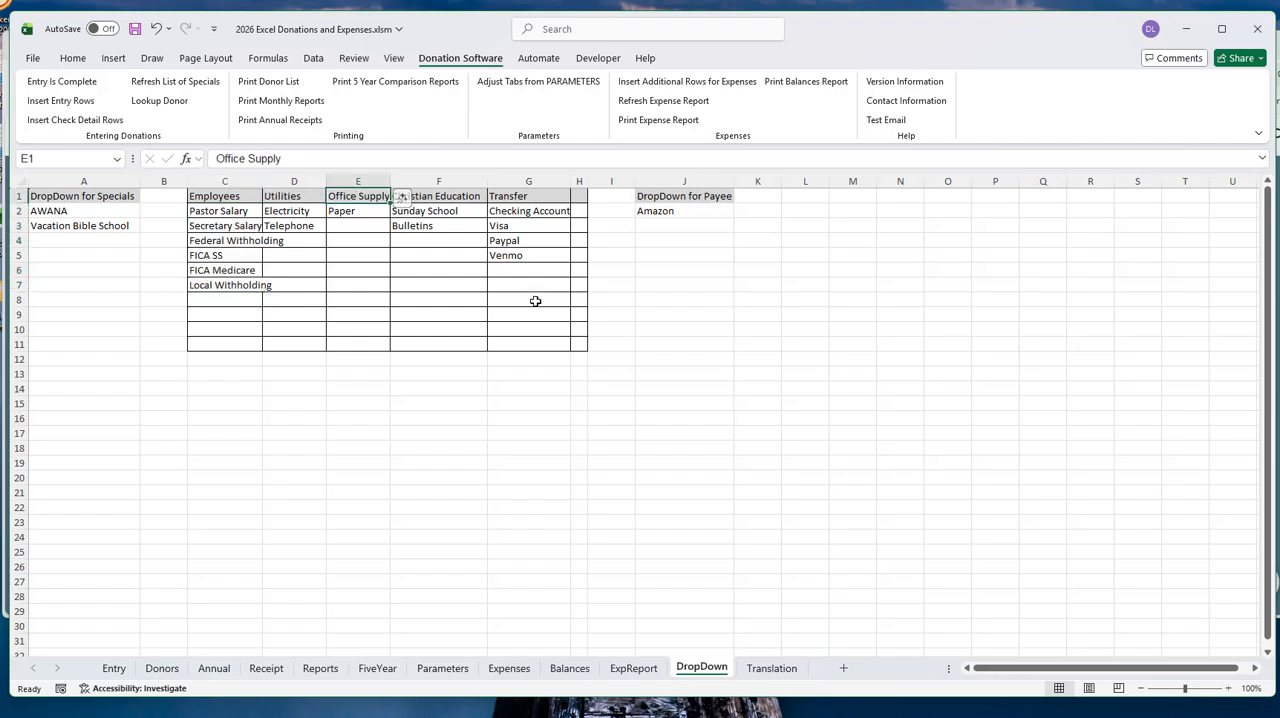
{"action": "left_click", "coordinate": [349, 210]}
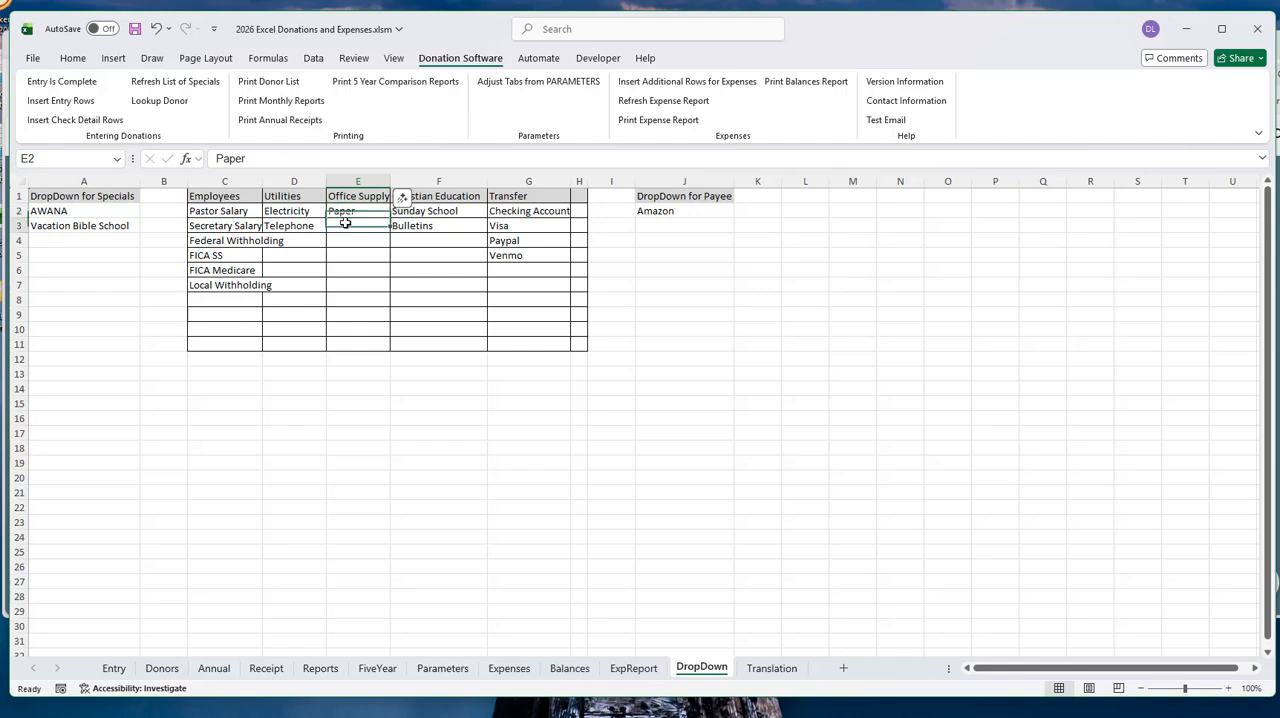
- Add Ink Cartridge as a subcategory below Paper in the Office Supply column, cell E3
{"action": "left_click", "coordinate": [345, 225]}
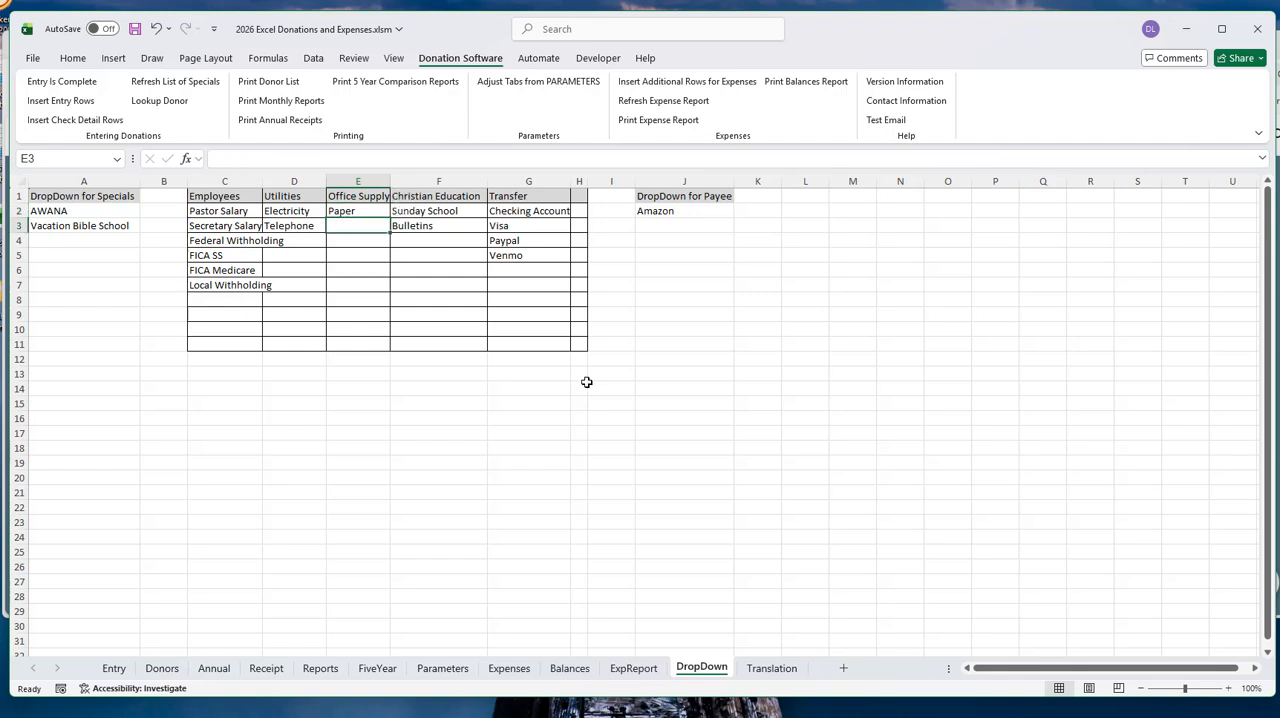
{"action": "type", "text": "Ink Cart"}
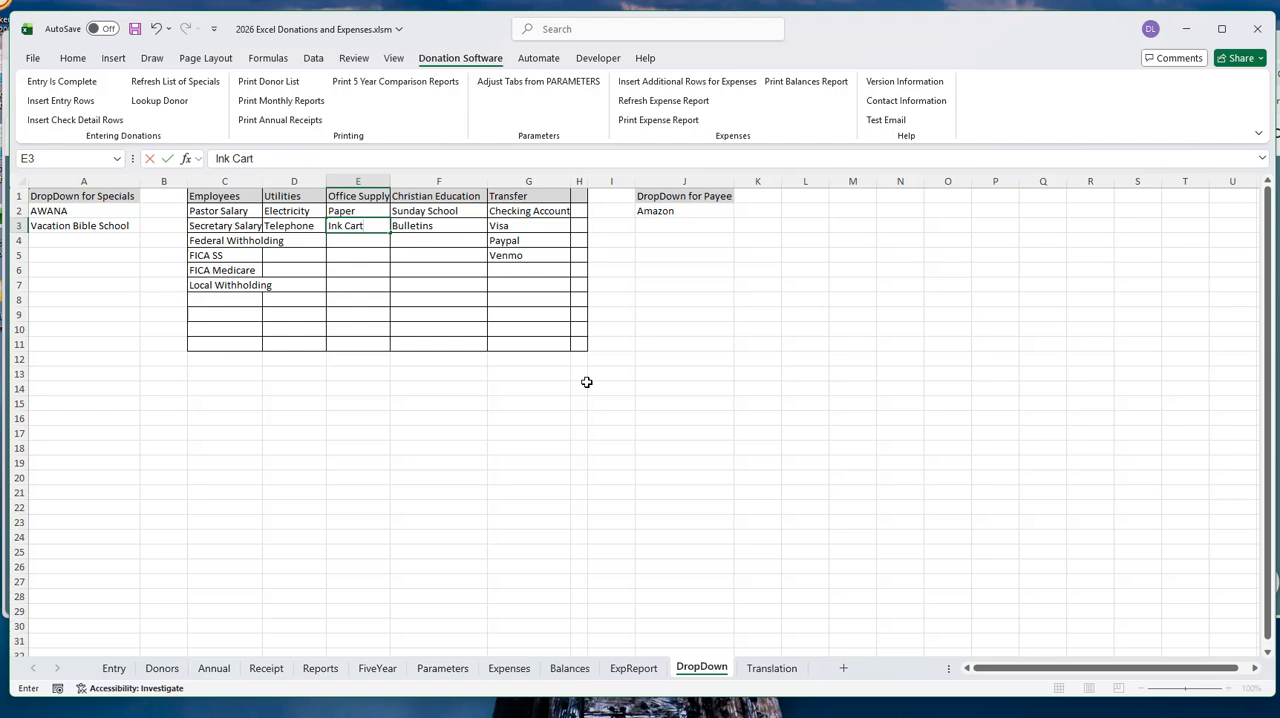
{"action": "type", "text": "ridge"}
{"action": "left_click", "coordinate": [346, 238]}
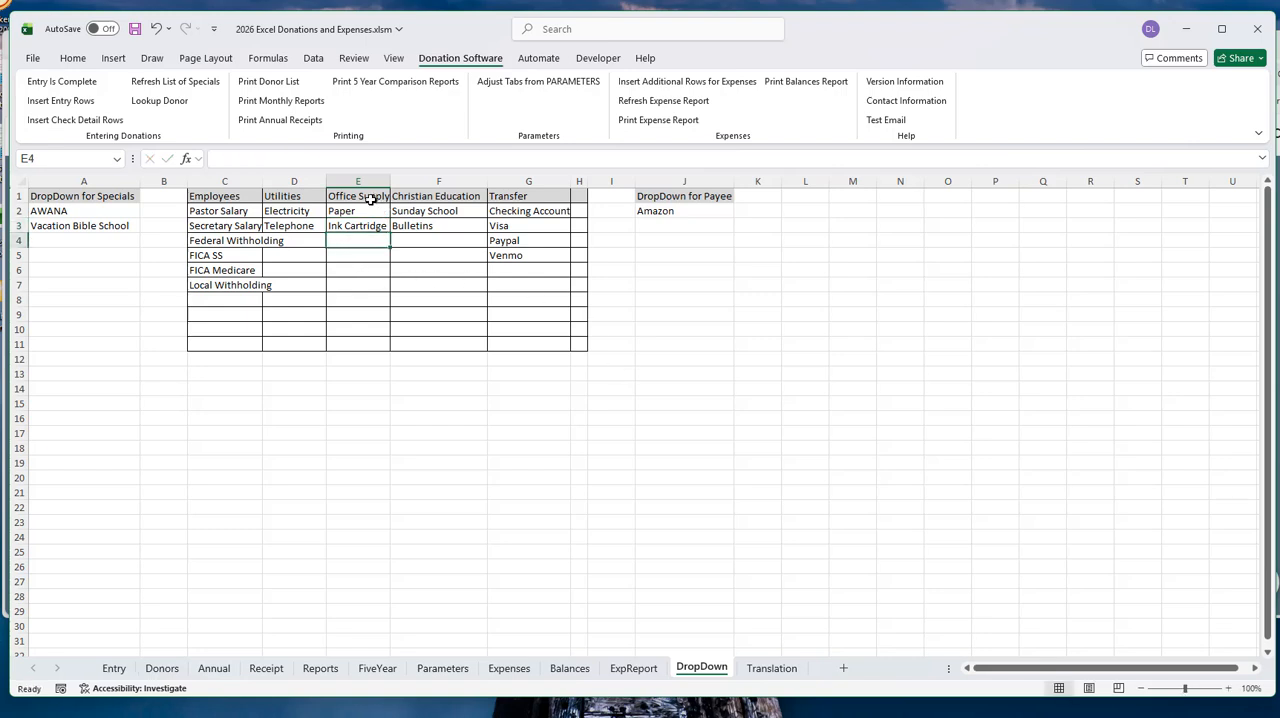
- Return to the Expenses sheet and check the subcategory choices for the Office Supply expense in row 268
{"action": "left_click", "coordinate": [500, 671]}
{"action": "left_click", "coordinate": [567, 478]}
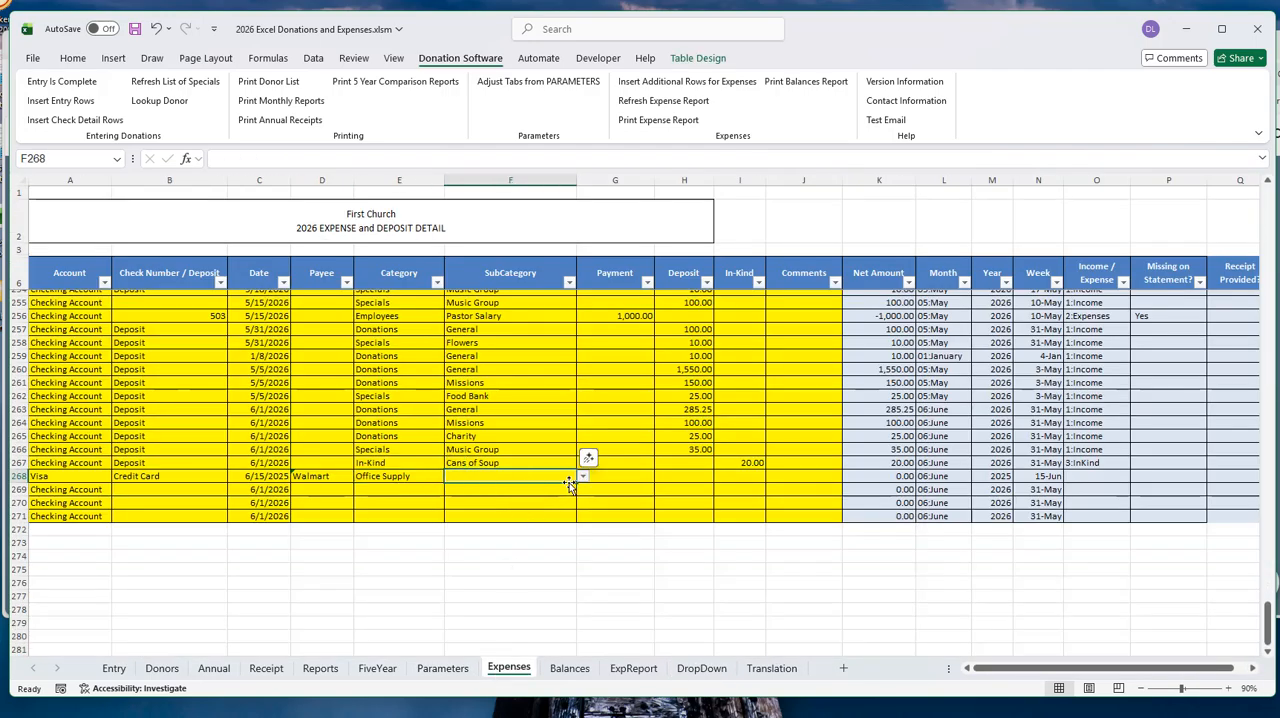
{"action": "left_click", "coordinate": [583, 477]}
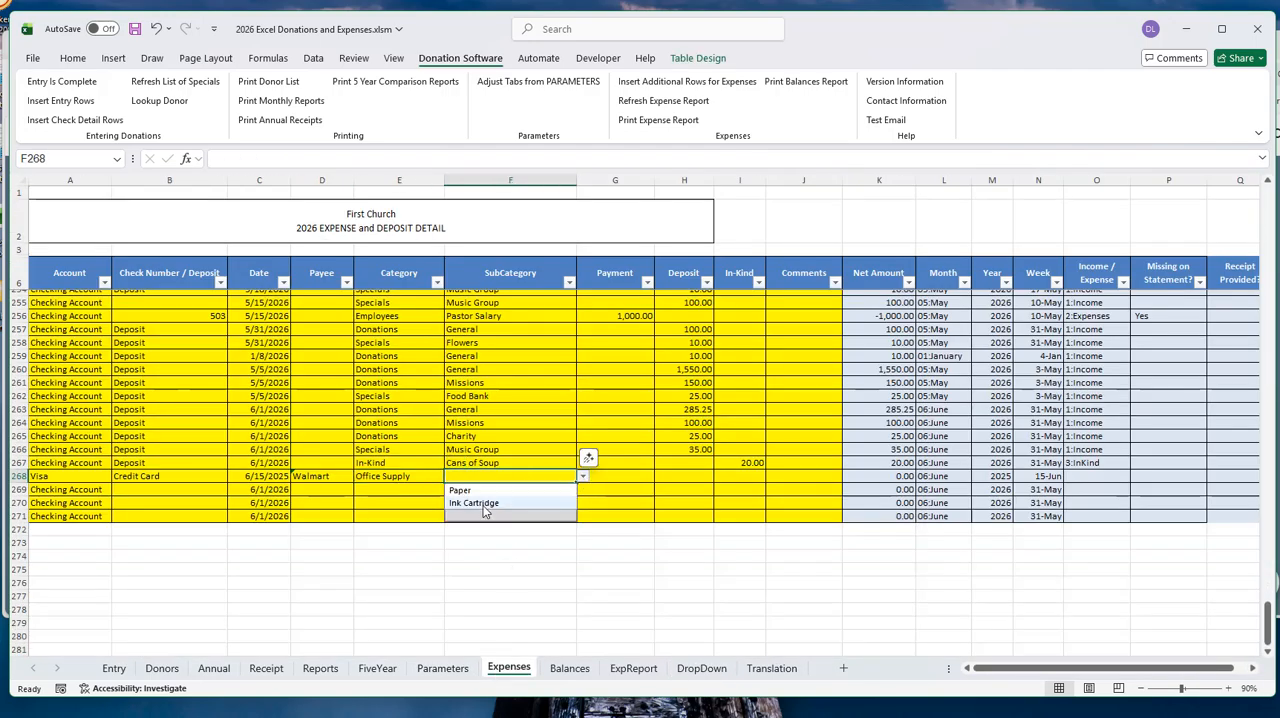
- Switch row 268's category to Utilities and check which subcategories are offered for it
{"action": "left_click", "coordinate": [390, 477]}
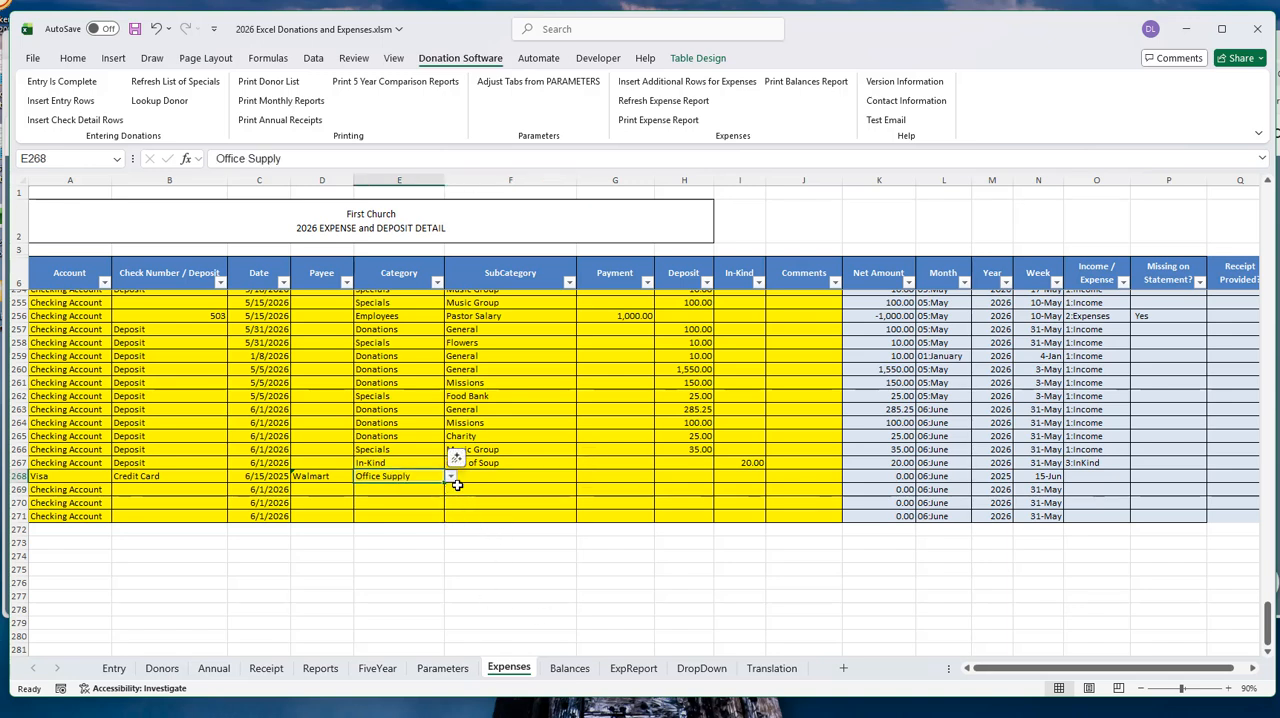
{"action": "left_click", "coordinate": [451, 478]}
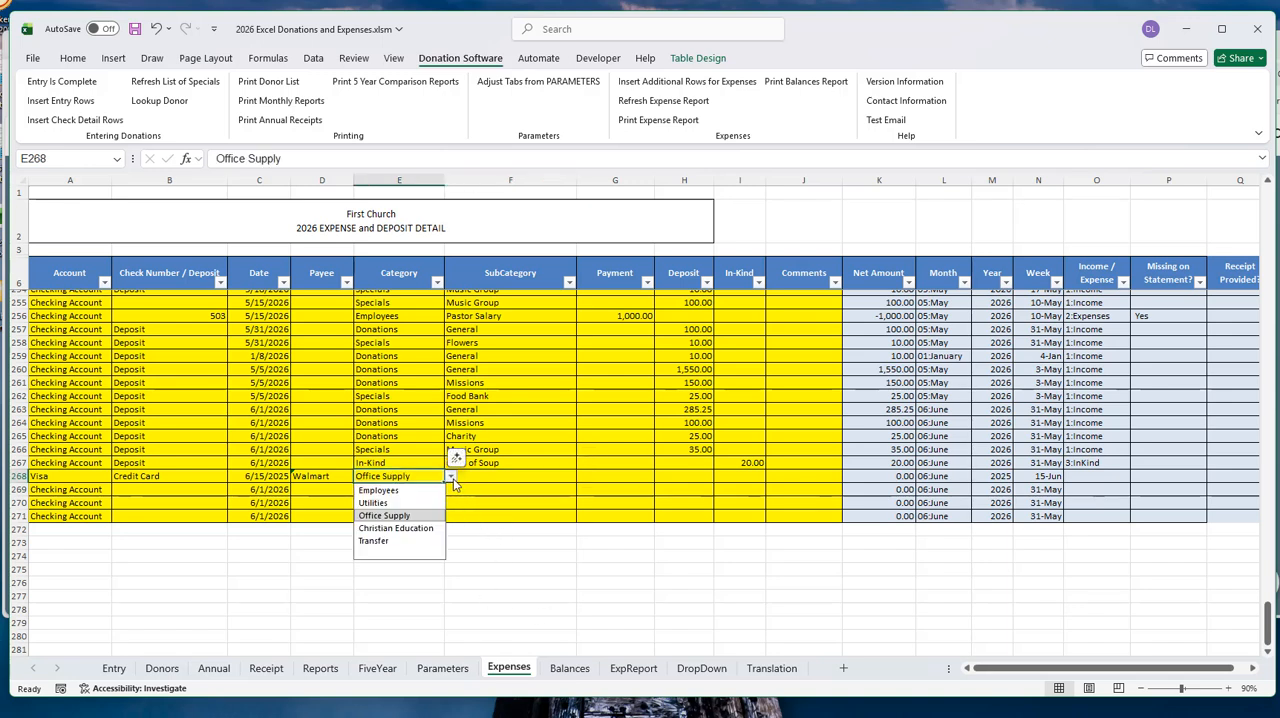
{"action": "left_click", "coordinate": [392, 502]}
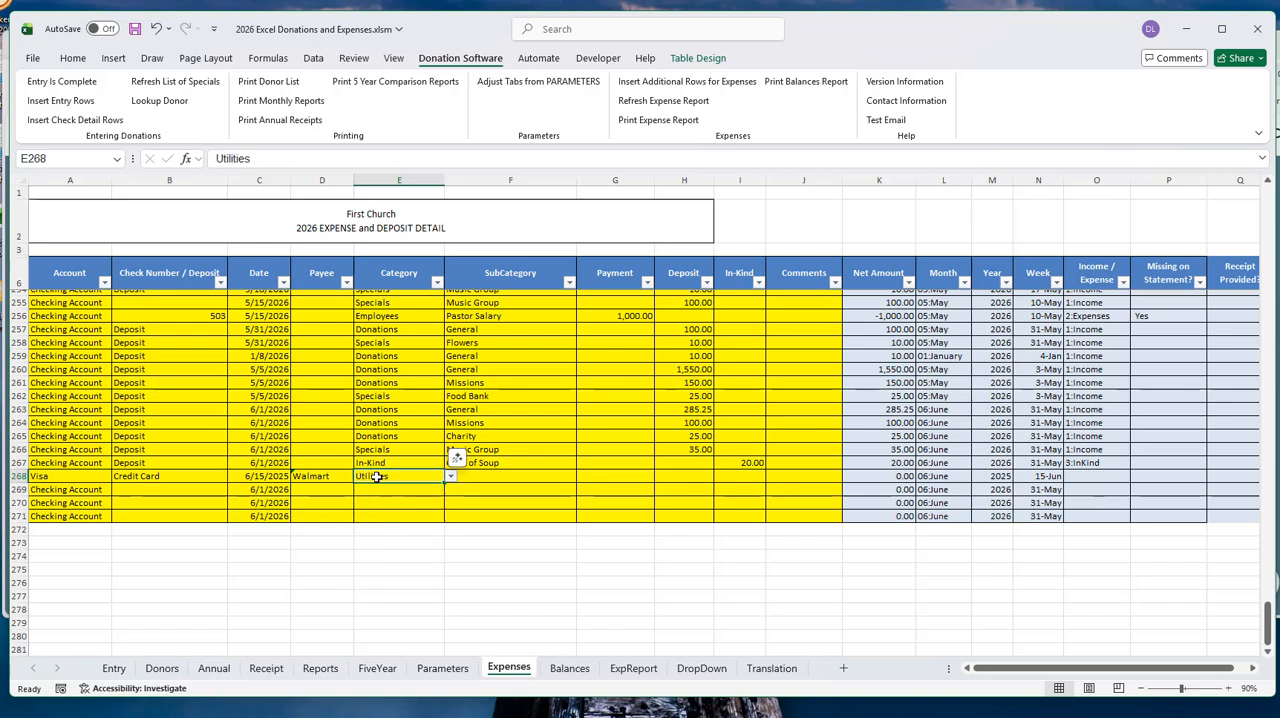
{"action": "left_click", "coordinate": [505, 478]}
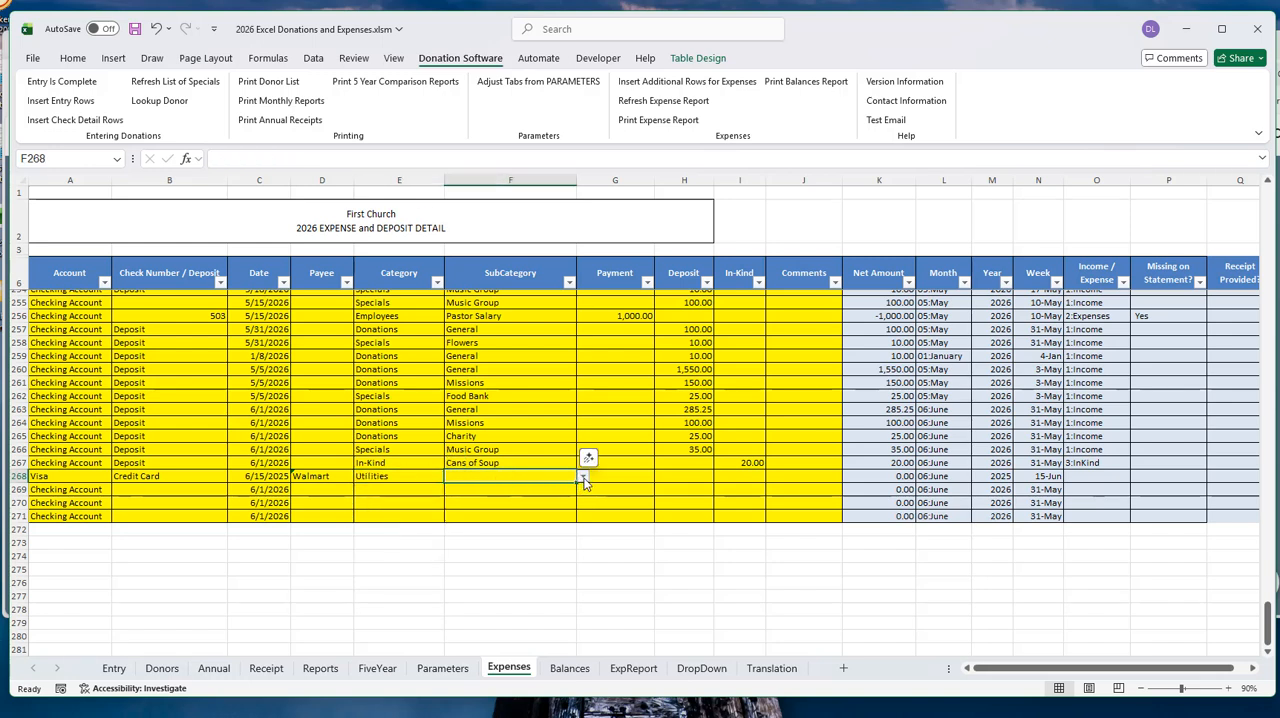
{"action": "left_click", "coordinate": [583, 479]}
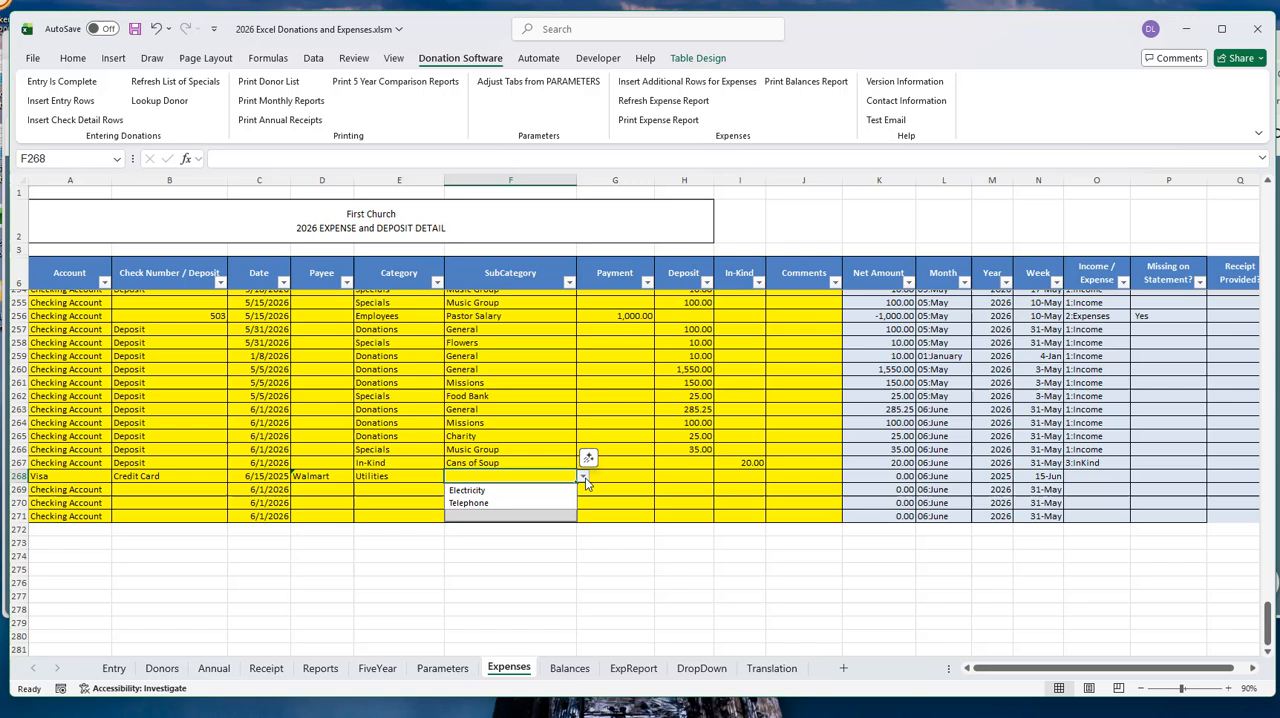
{"action": "left_click", "coordinate": [397, 479]}
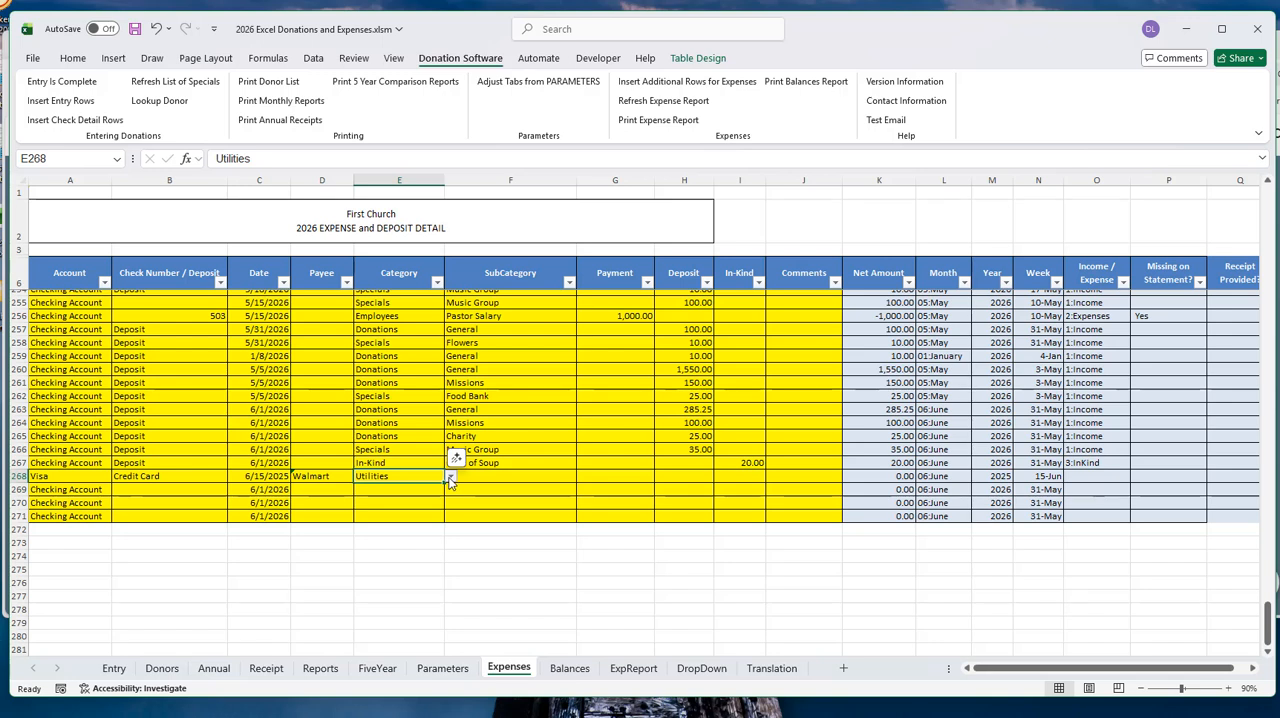
{"action": "left_click", "coordinate": [480, 477]}
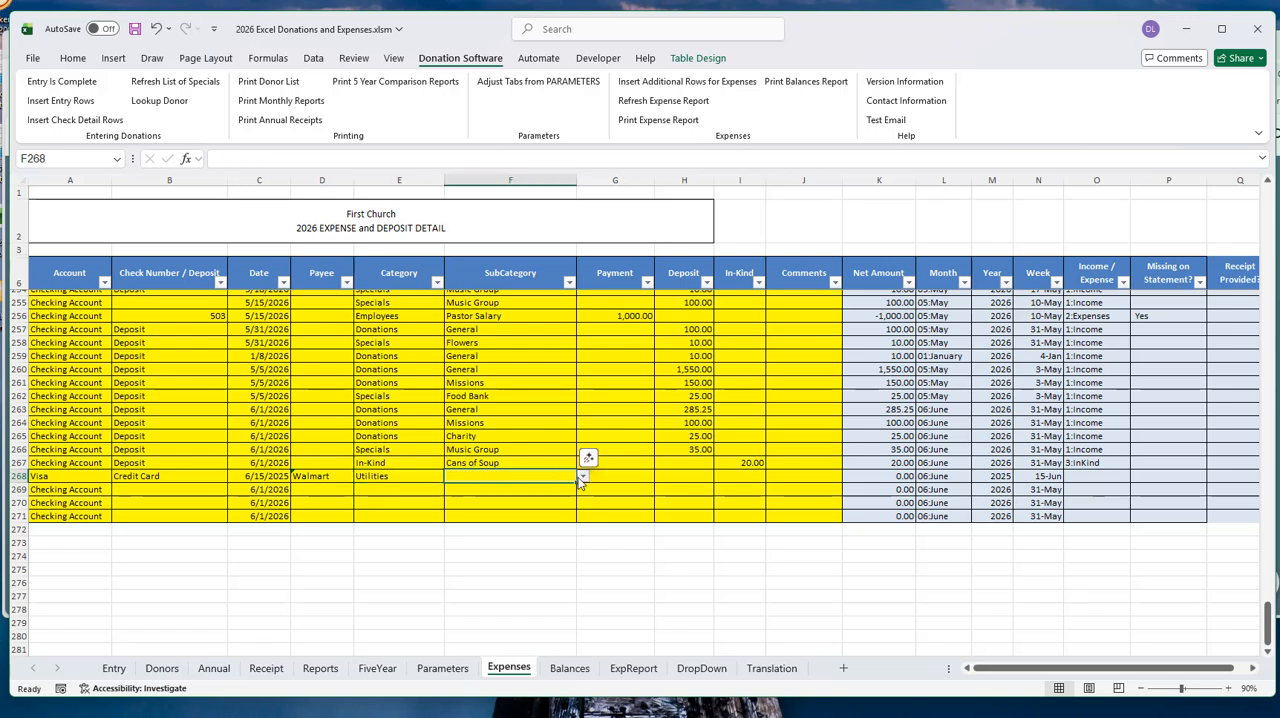
{"action": "left_click", "coordinate": [583, 477]}
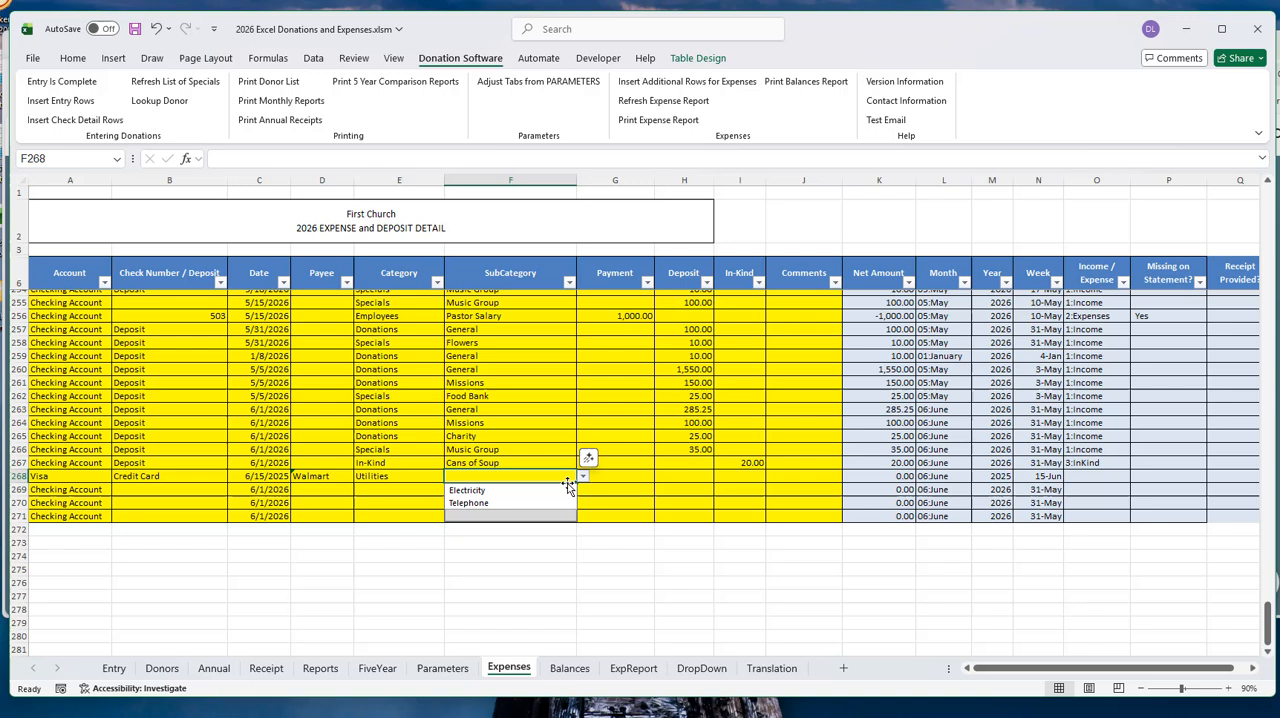
- Set row 268's category to Office Supply and its subcategory to Ink Cartridge
{"action": "left_click", "coordinate": [422, 477]}
{"action": "left_click", "coordinate": [451, 477]}
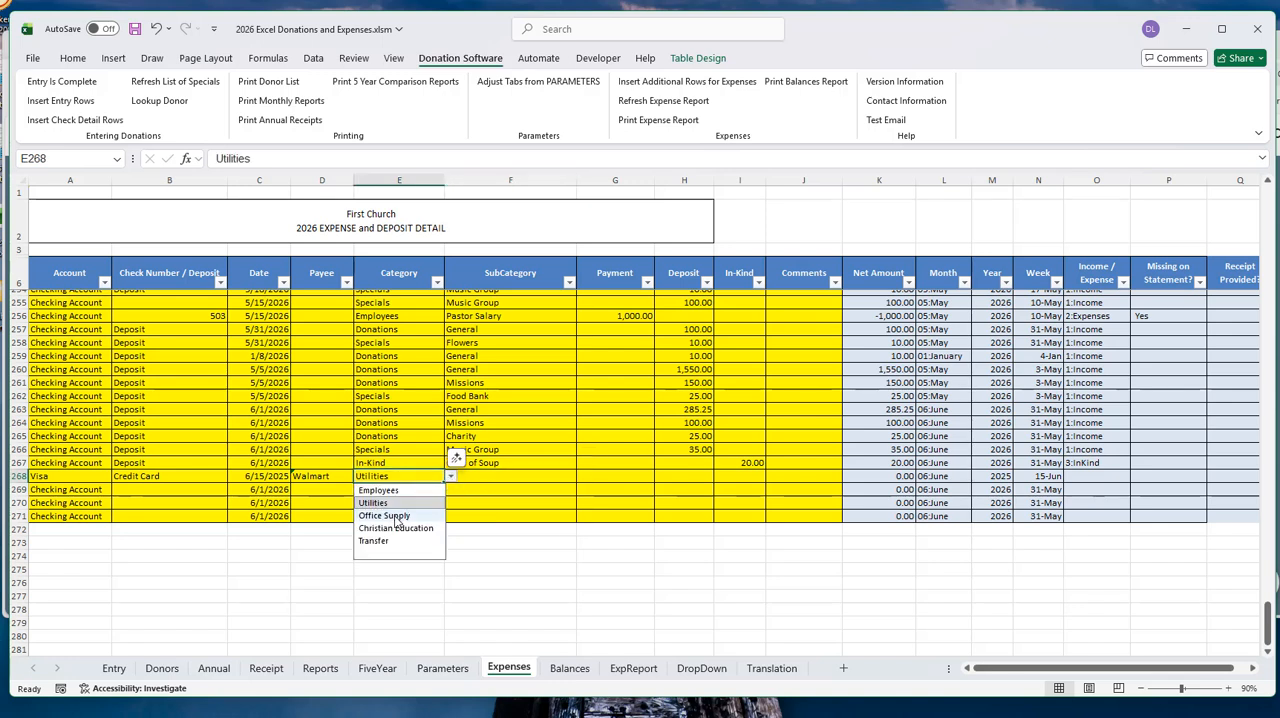
{"action": "left_click", "coordinate": [410, 512]}
{"action": "left_click", "coordinate": [494, 477]}
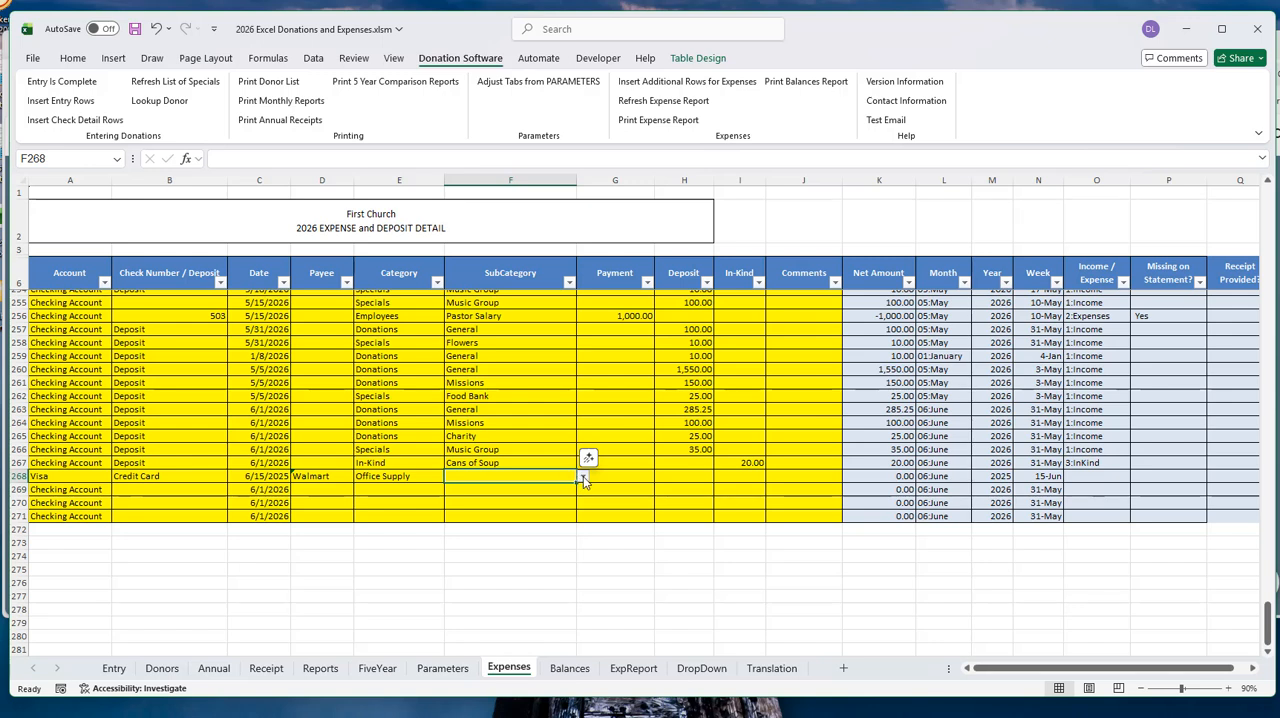
{"action": "left_click", "coordinate": [583, 477]}
{"action": "left_click", "coordinate": [503, 507]}
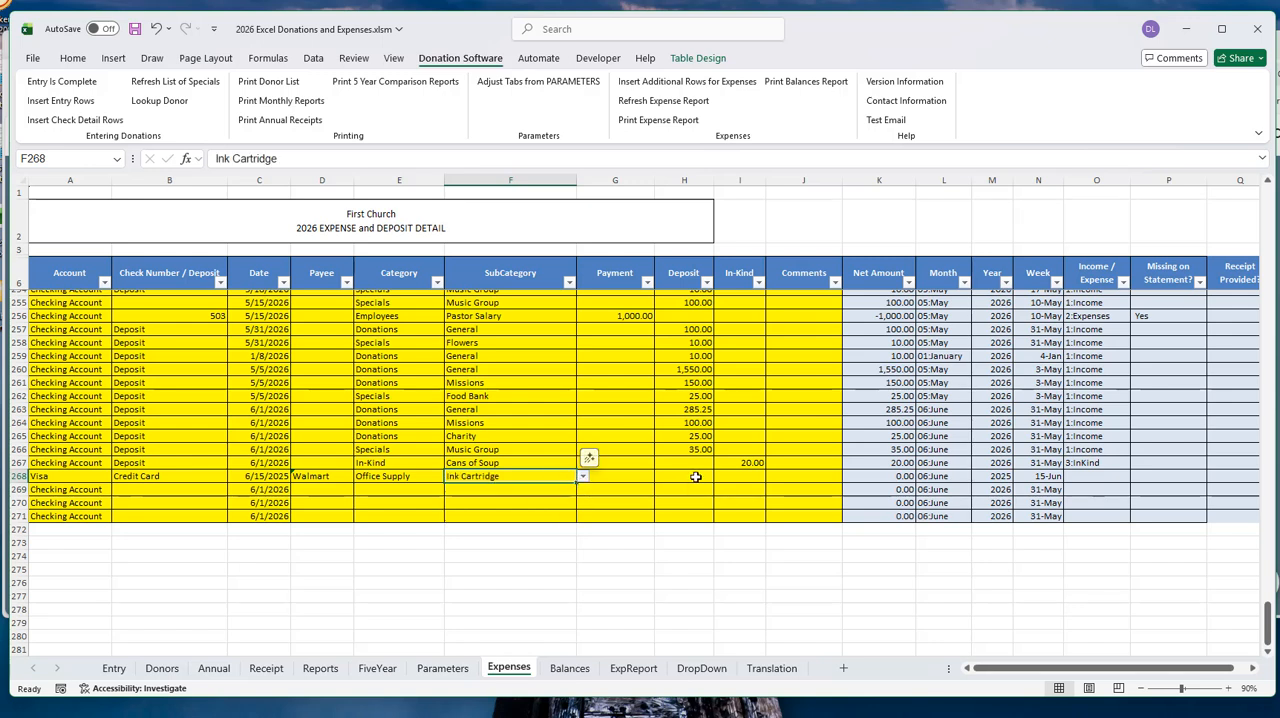
- Enter a payment of 45 in row 268, and select the entry from check number through payment
{"action": "left_click", "coordinate": [695, 477]}
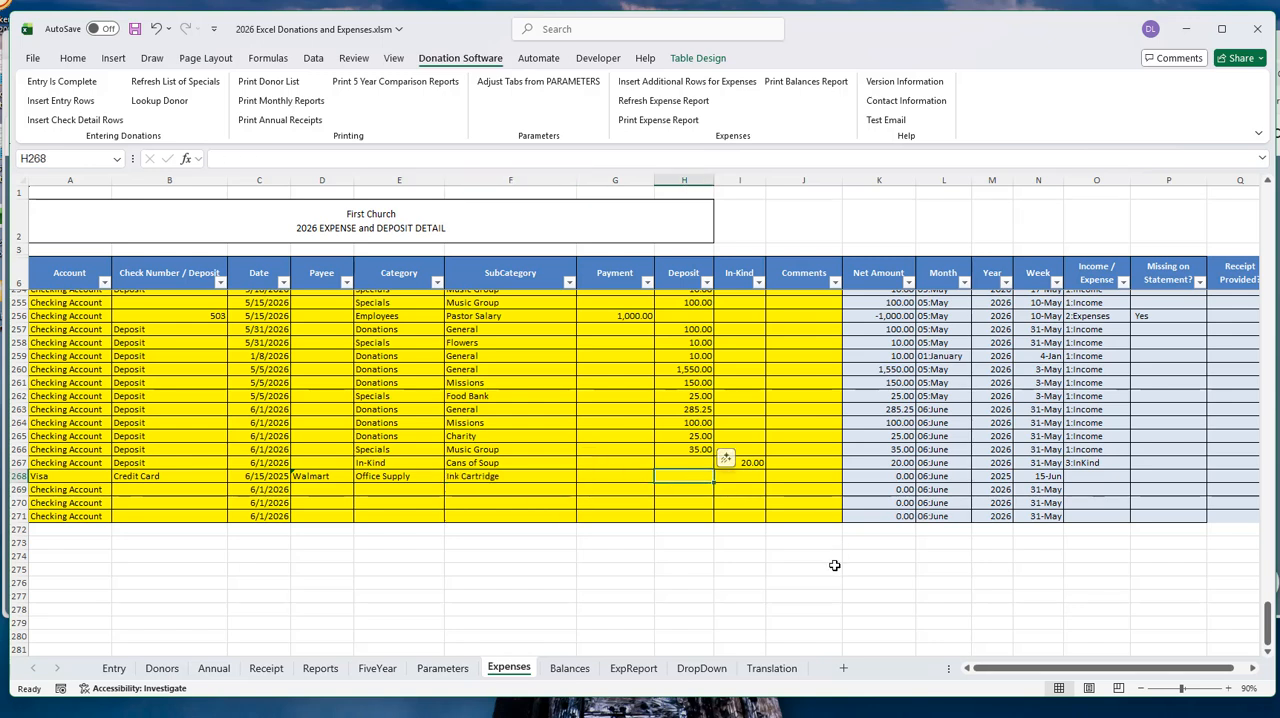
{"action": "key", "text": "Tab"}
{"action": "key", "text": "Left"}
{"action": "key", "text": "Left"}
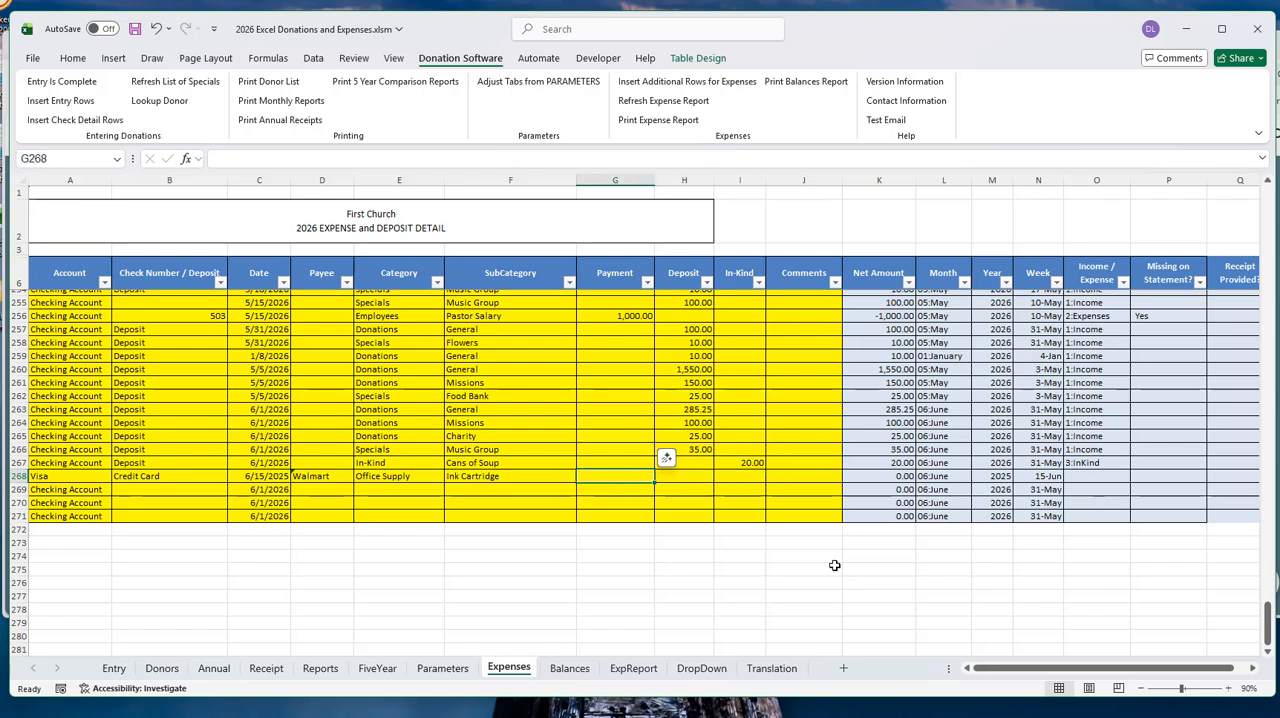
{"action": "type", "text": "45"}
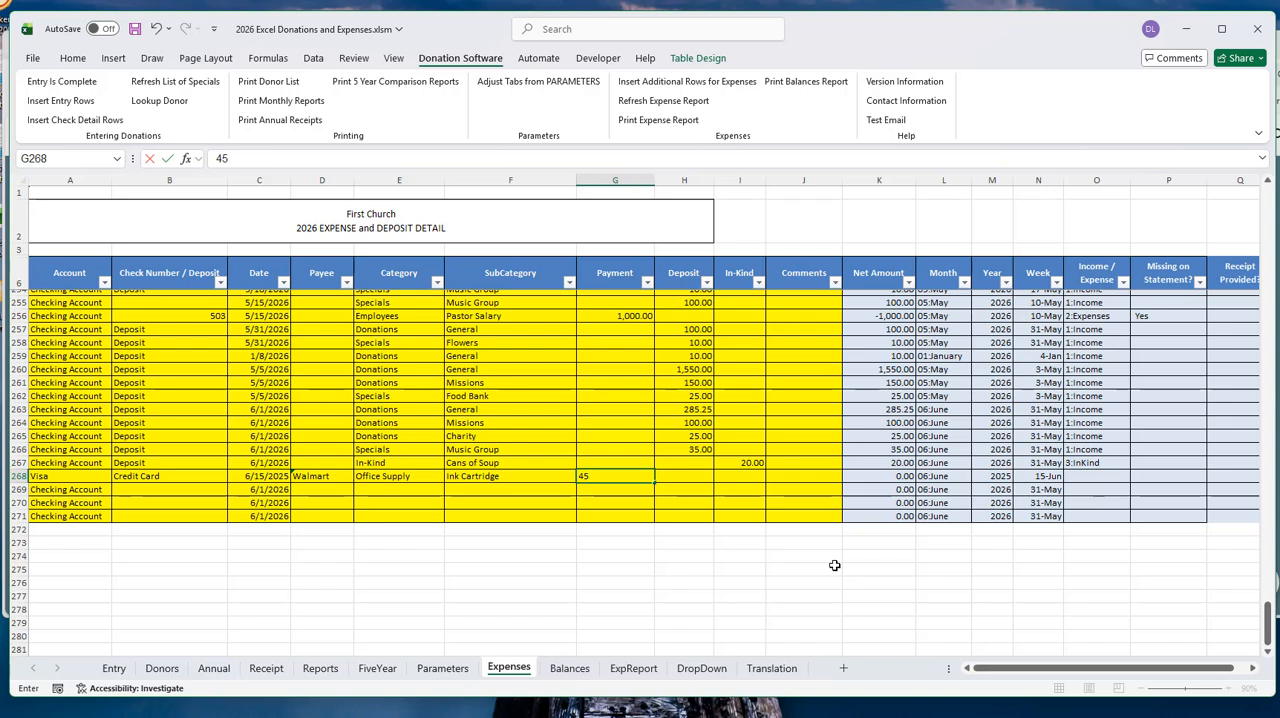
{"action": "key", "text": "Return"}
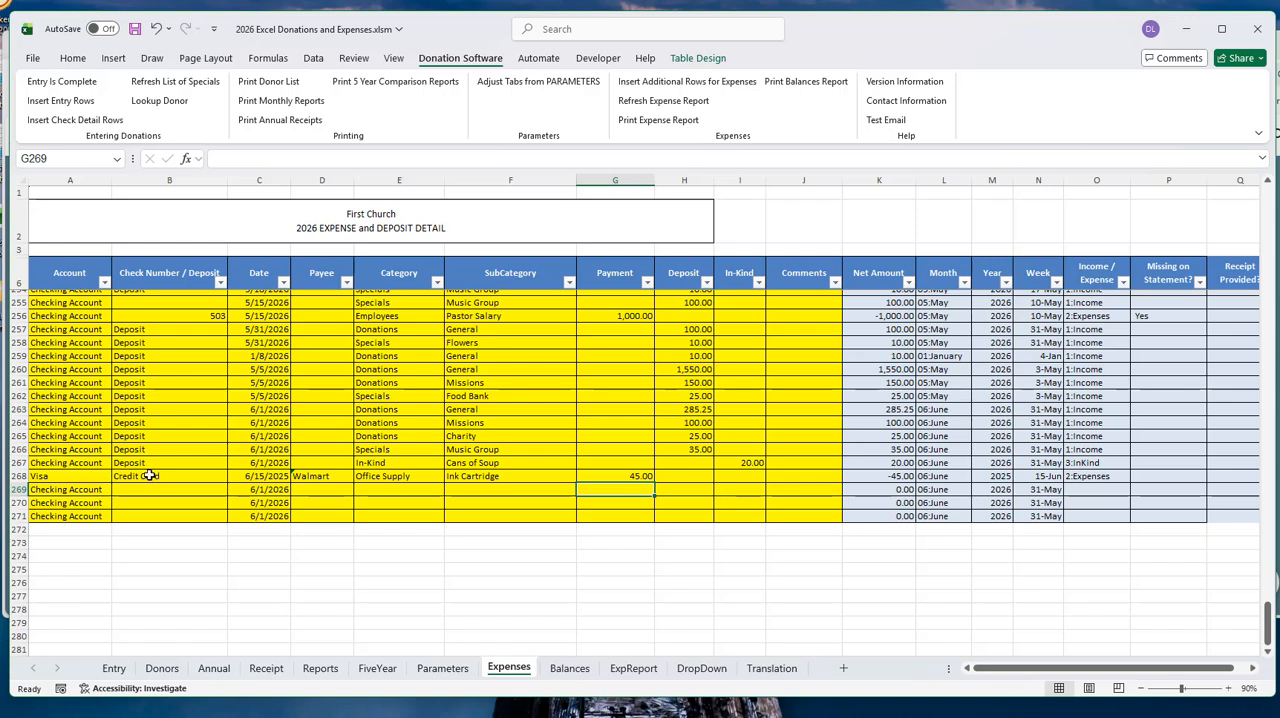
{"action": "left_click_drag", "start_coordinate": [150, 476], "coordinate": [642, 475]}
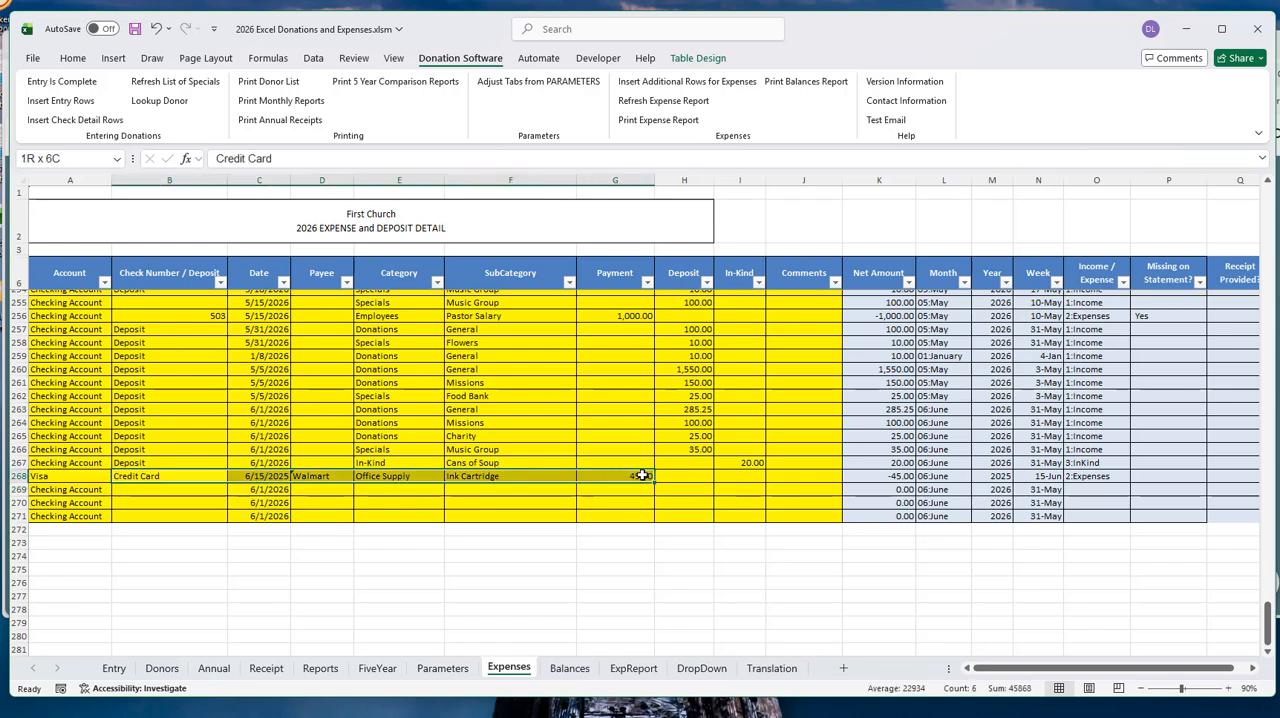
- Clear row 268's entry from check number through payment, and set its account back to Checking Account
{"action": "key", "text": "Delete"}
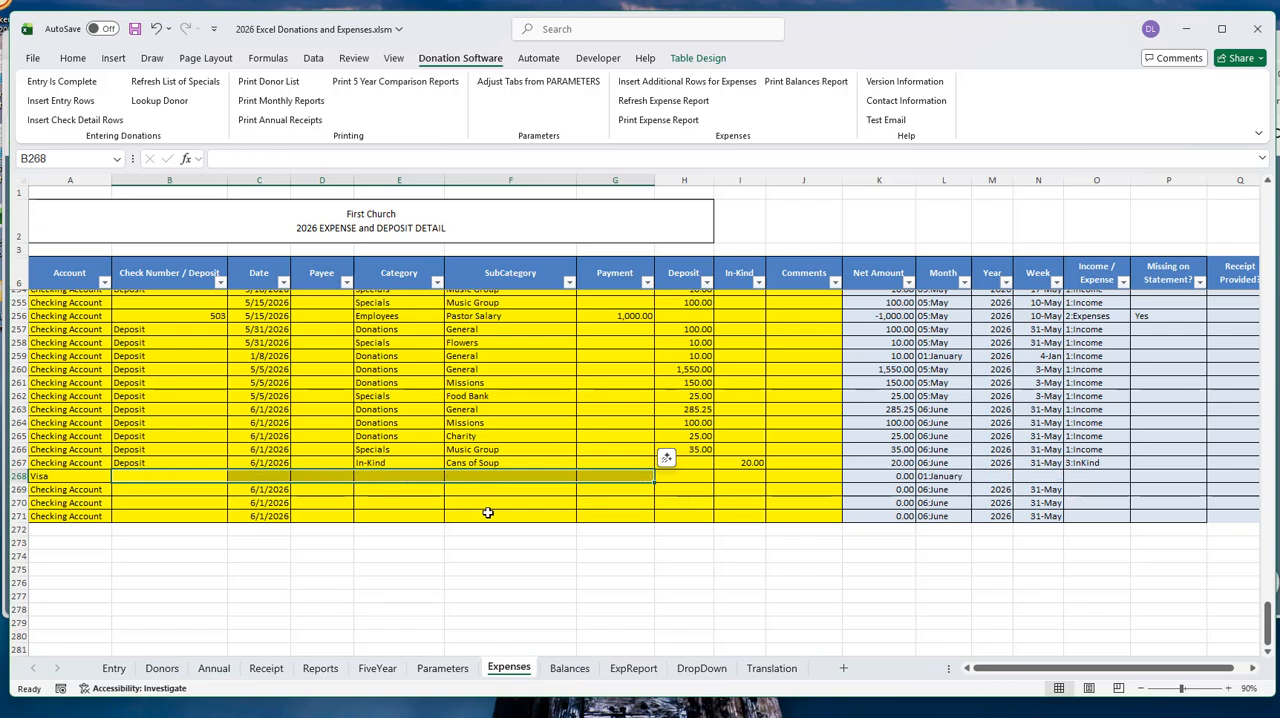
{"action": "left_click", "coordinate": [87, 478]}
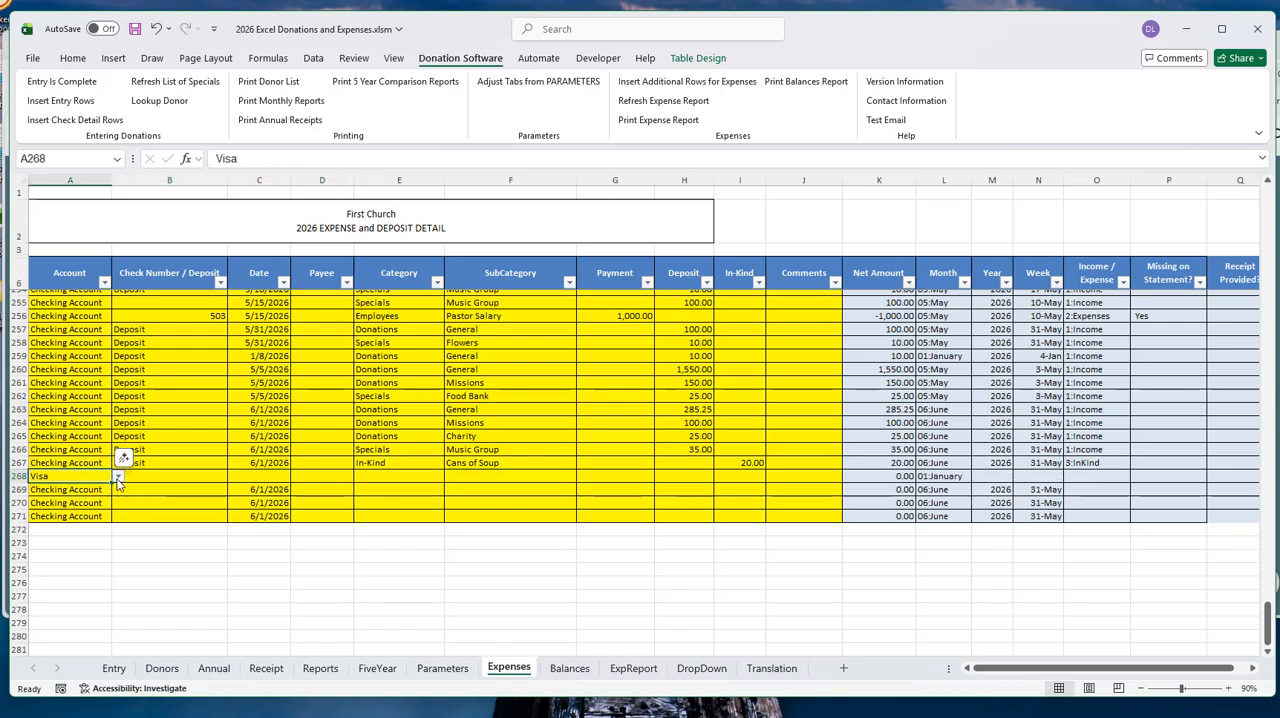
{"action": "left_click", "coordinate": [118, 481]}
{"action": "left_click", "coordinate": [90, 489]}
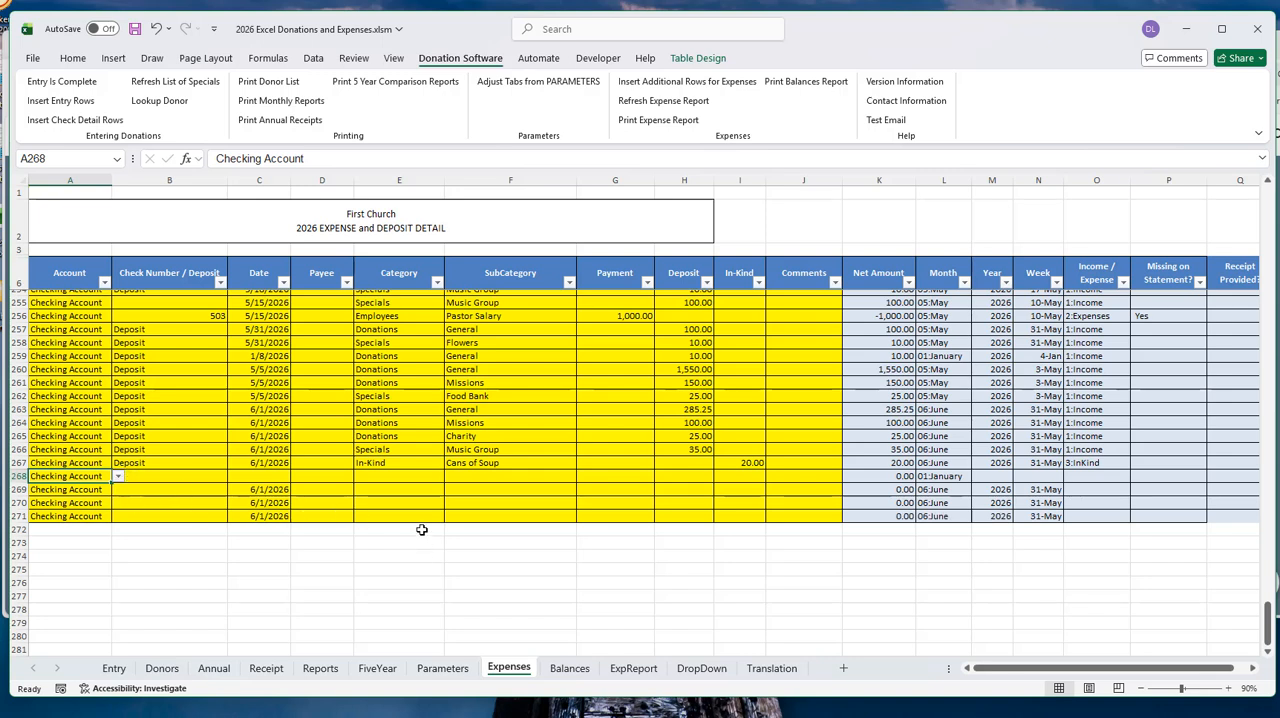
- Copy the date 6/1/2026 from row 269 into row 268's Date cell
{"action": "left_click", "coordinate": [255, 489]}
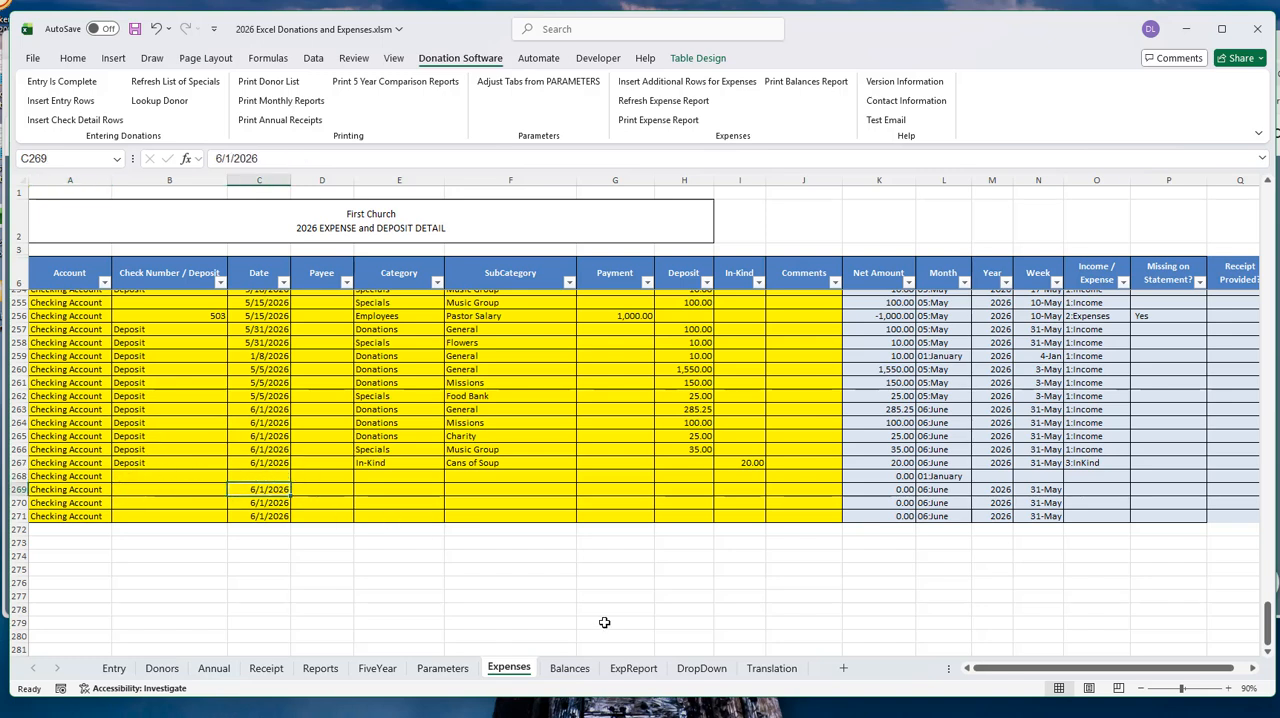
{"action": "key", "text": "ctrl+c"}
{"action": "key", "text": "Up"}
{"action": "key", "text": "ctrl+v"}
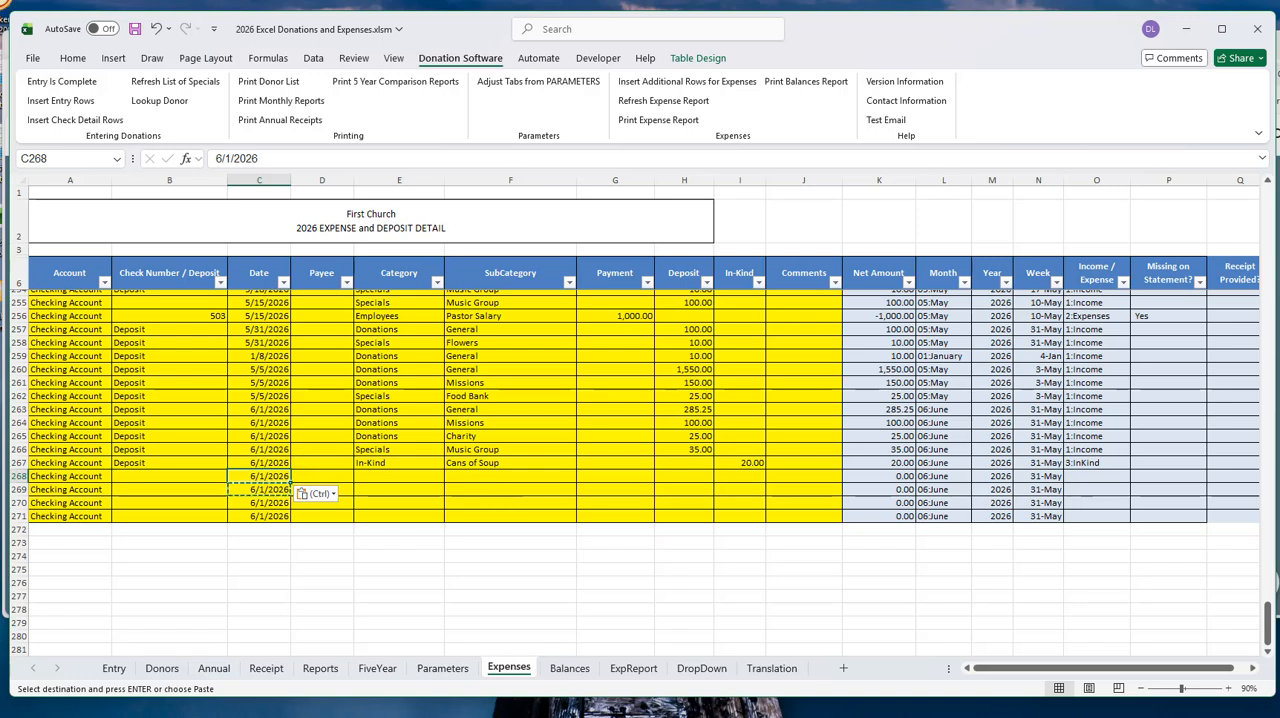
- Set the Missing on Statement value to blank for the check 503 Pastor Salary payment in row 256
{"action": "left_click", "coordinate": [1160, 317]}
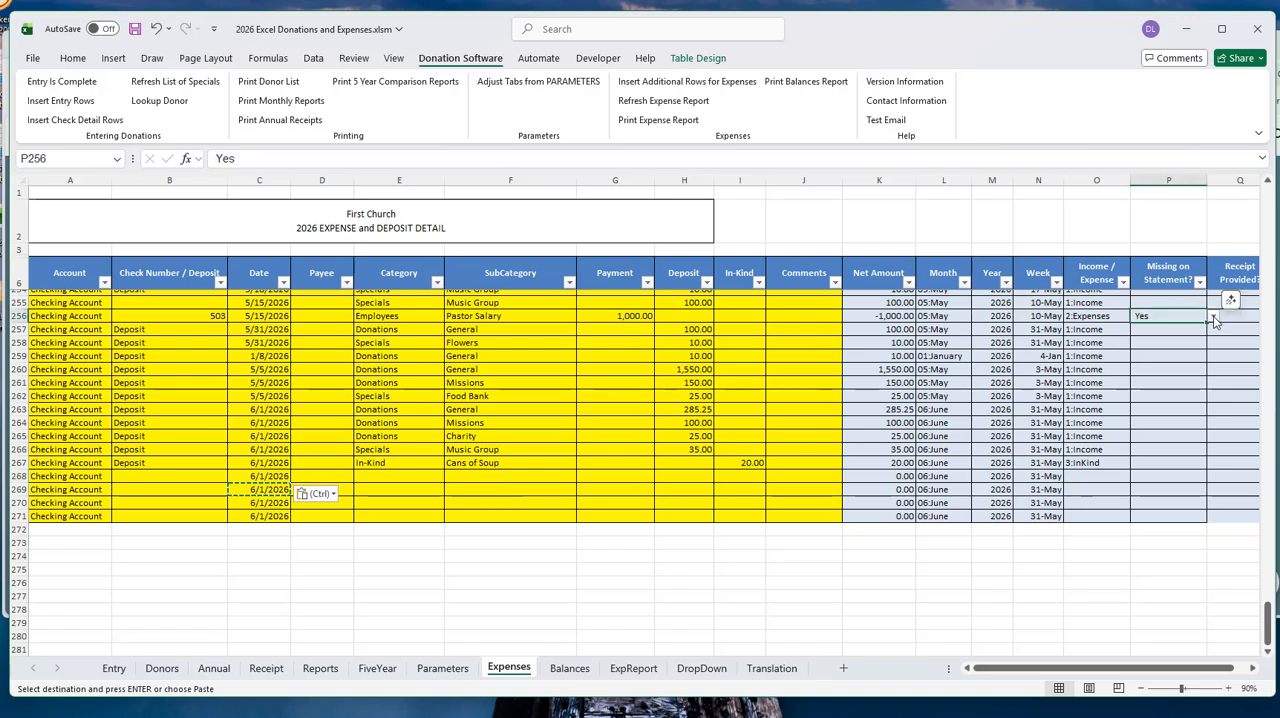
{"action": "left_click", "coordinate": [1213, 316]}
{"action": "left_click", "coordinate": [1173, 330]}
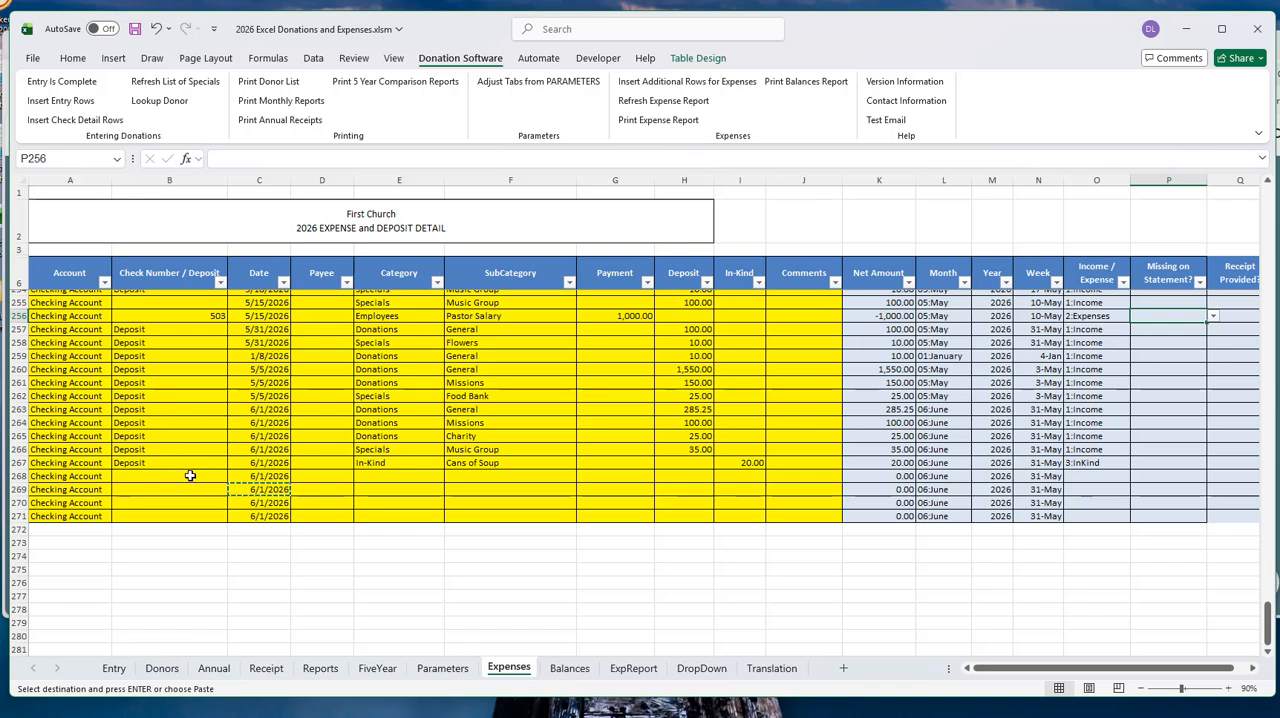
- Review the Expenses and Balances settings on the Parameters sheet, and check the Number of Expense Rows to Insert
{"action": "left_click", "coordinate": [442, 668]}
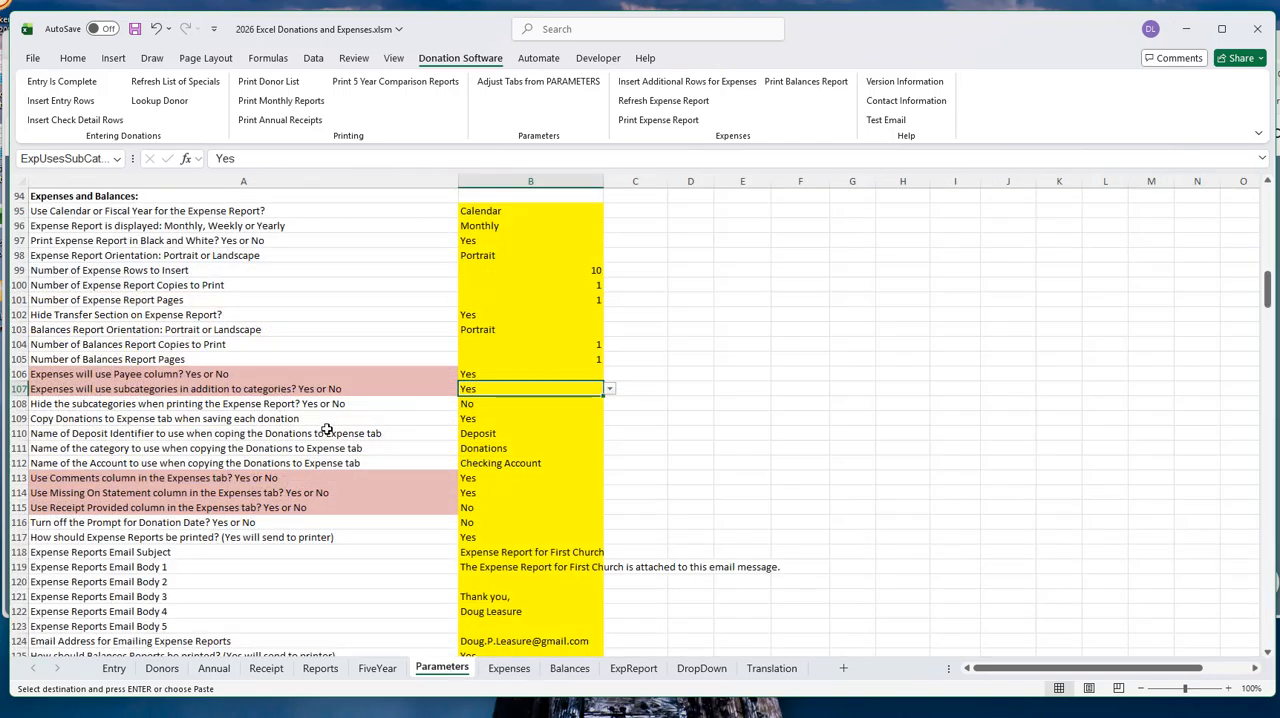
{"action": "scroll", "coordinate": [361, 418], "scroll_direction": "down", "scroll_amount": 1}
{"action": "scroll", "coordinate": [362, 414], "scroll_direction": "up", "scroll_amount": 1}
{"action": "left_click", "coordinate": [560, 272]}
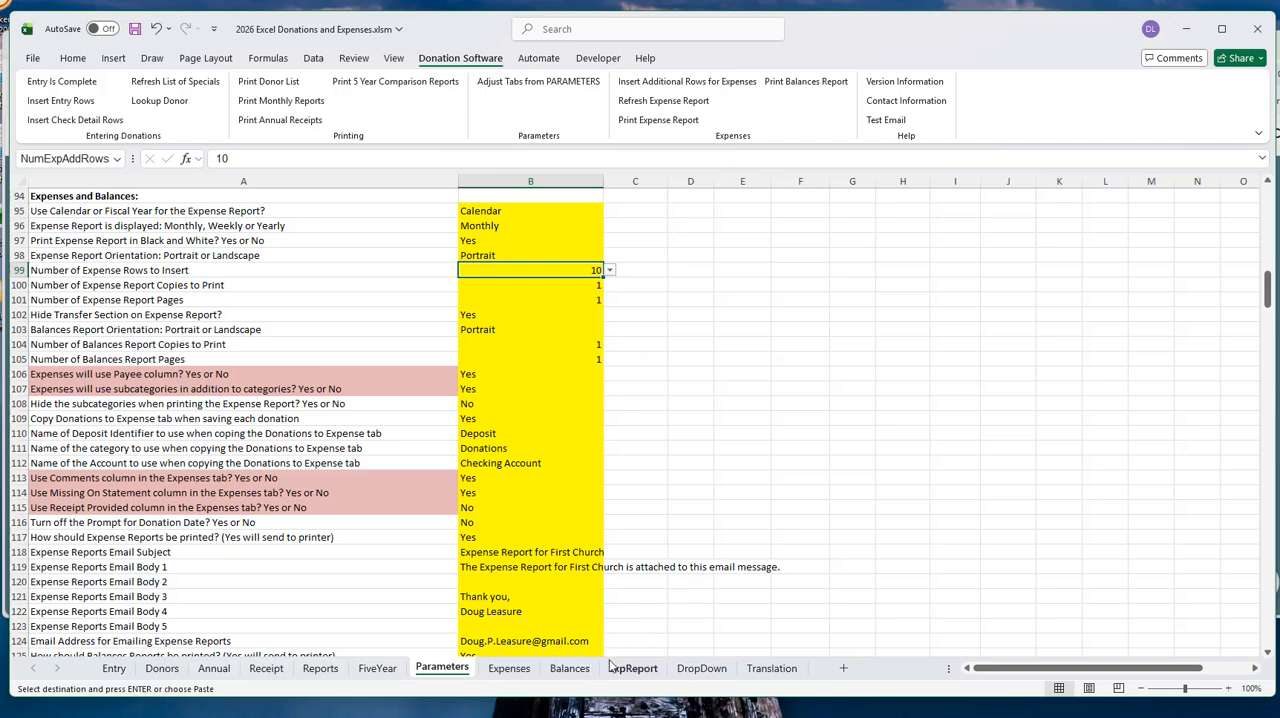
- Insert additional expense rows at the end of the table on the Expenses sheet
{"action": "left_click", "coordinate": [509, 668]}
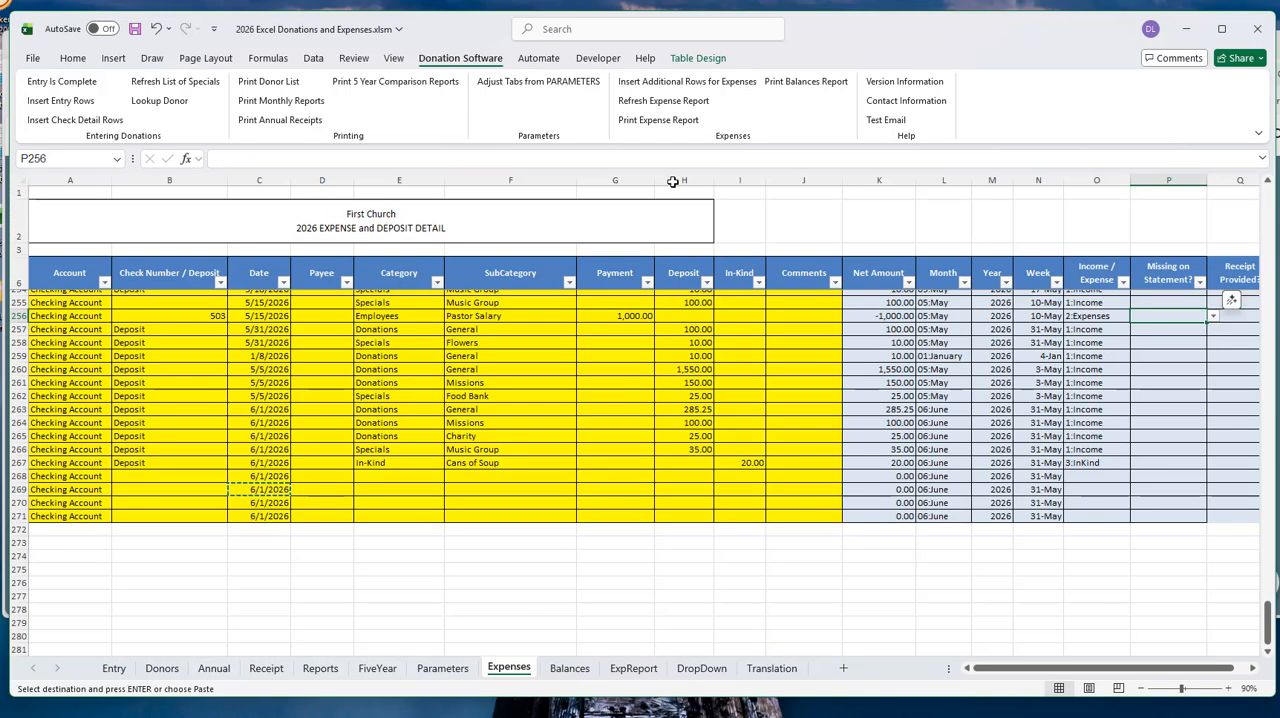
{"action": "left_click", "coordinate": [680, 82]}
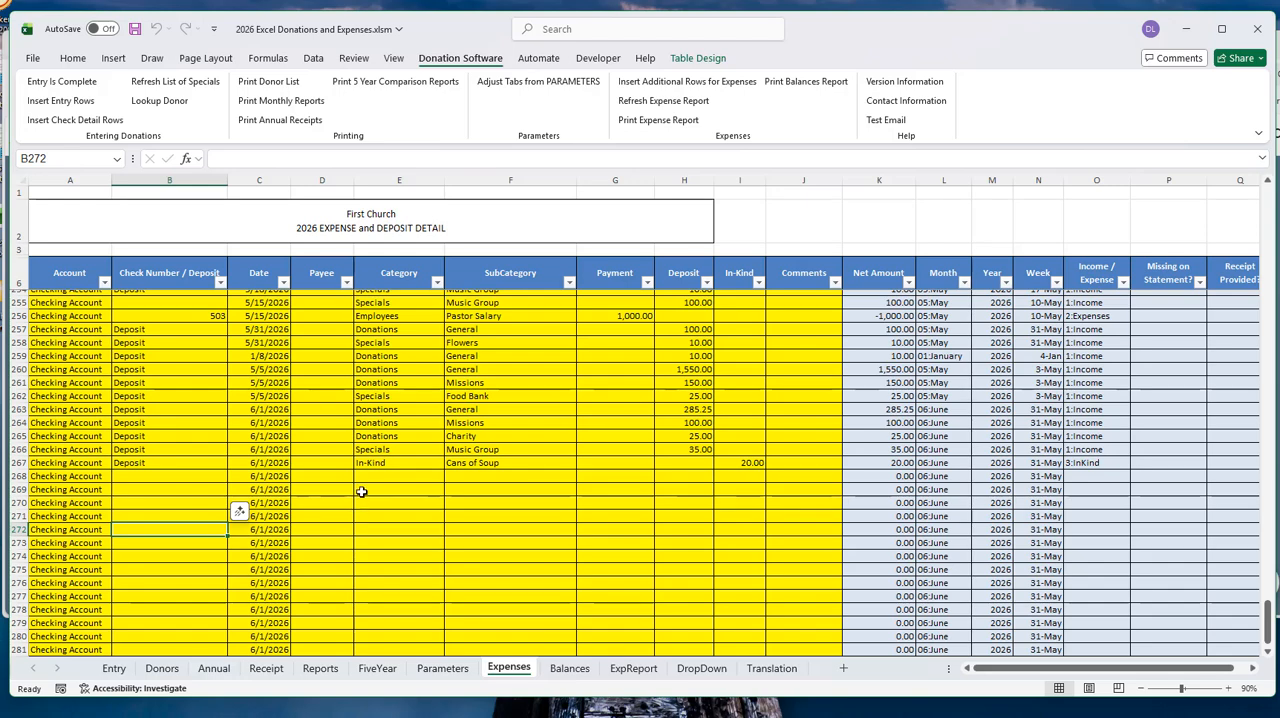
{"action": "scroll", "coordinate": [361, 491], "scroll_direction": "down", "scroll_amount": 2}
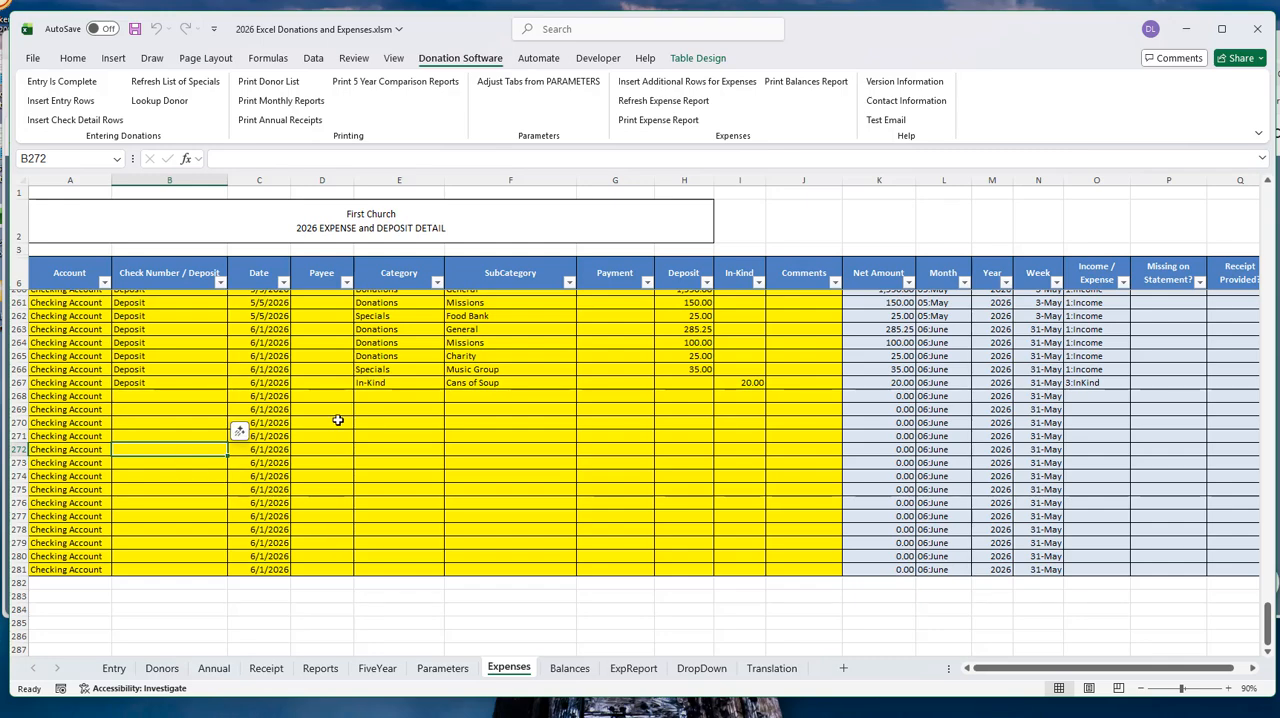
{"action": "scroll", "coordinate": [338, 421], "scroll_direction": "up", "scroll_amount": 1}
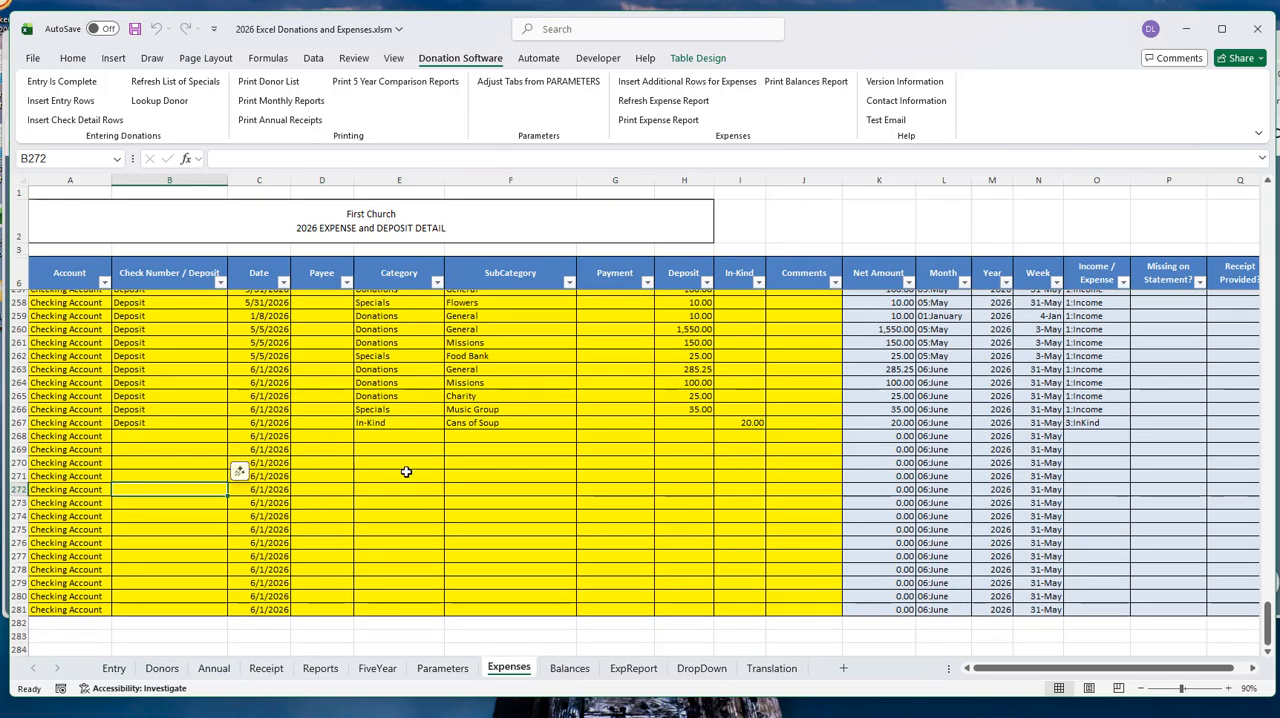
- Select the Deposit entries in rows 257 to 267 of the Check Number / Deposit column
{"action": "scroll", "coordinate": [420, 474], "scroll_direction": "up", "scroll_amount": 1}
{"action": "left_click_drag", "start_coordinate": [130, 329], "coordinate": [128, 460]}
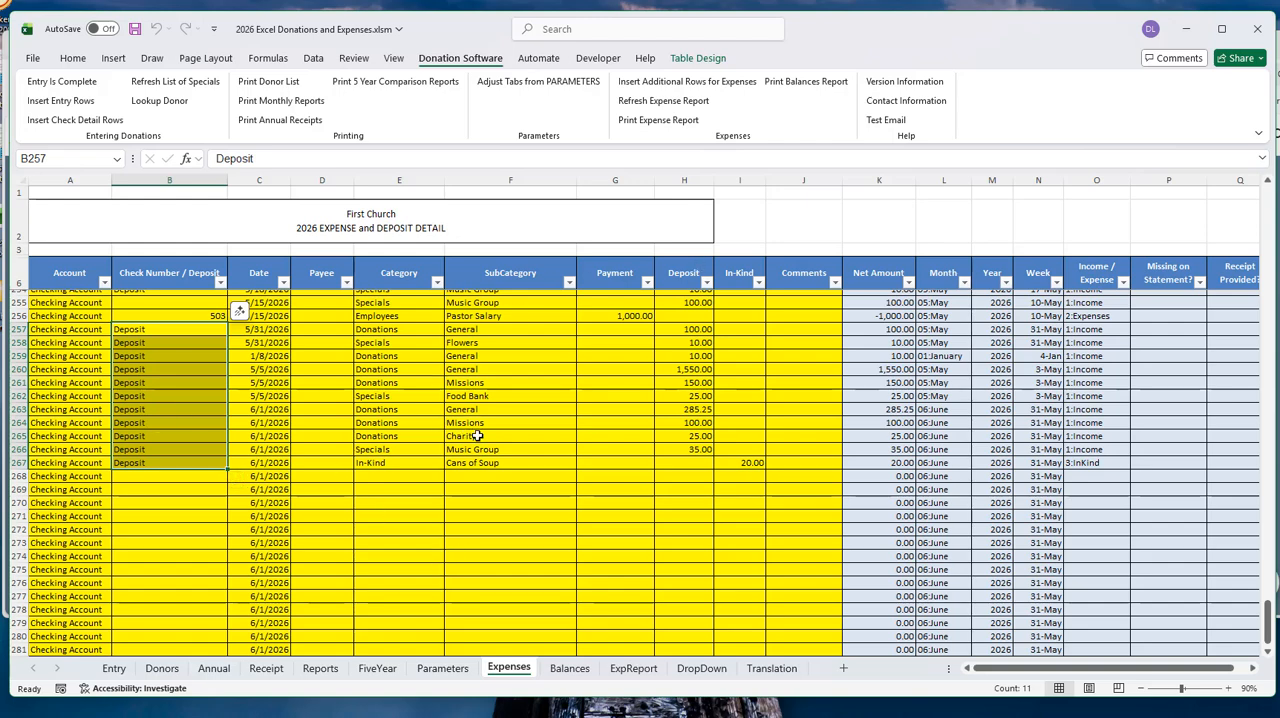
{"action": "scroll", "coordinate": [525, 450], "scroll_direction": "down", "scroll_amount": 1}
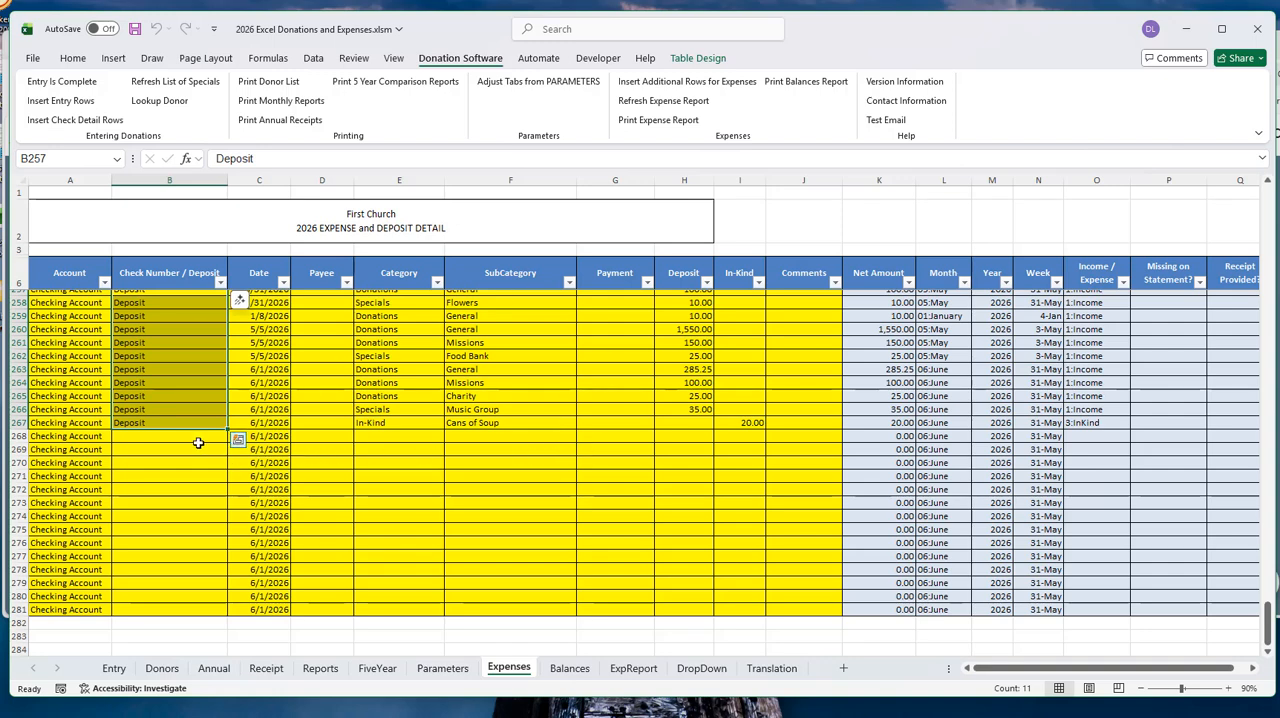
- Insert a column before Transfer on the DropDown sheet and give it the heading "new category" in G1
{"action": "left_click", "coordinate": [701, 668]}
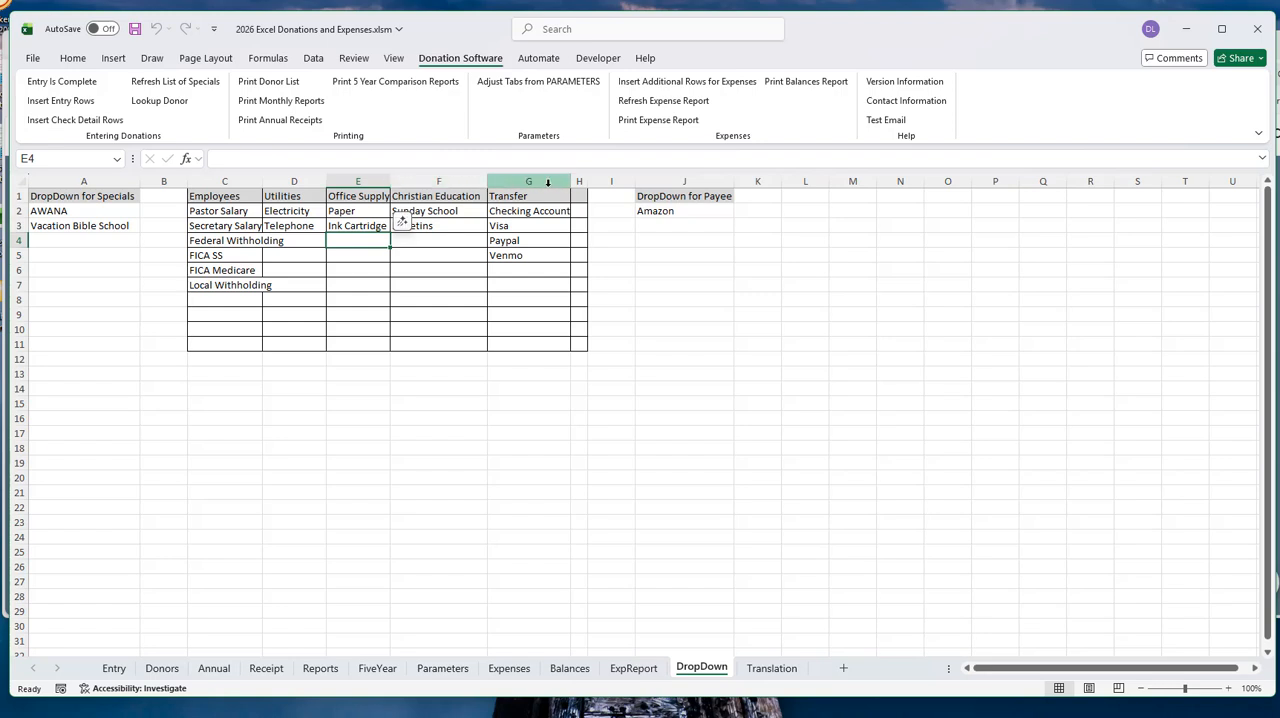
{"action": "right_click", "coordinate": [515, 181]}
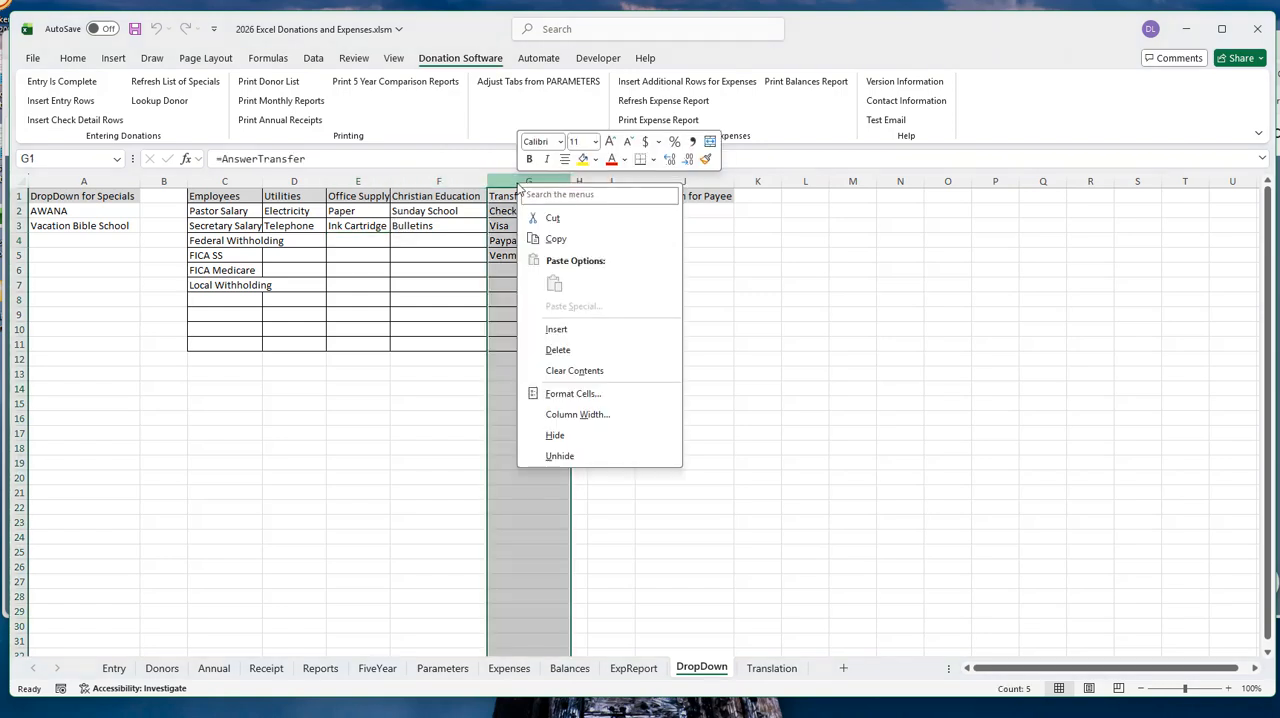
{"action": "left_click", "coordinate": [566, 331]}
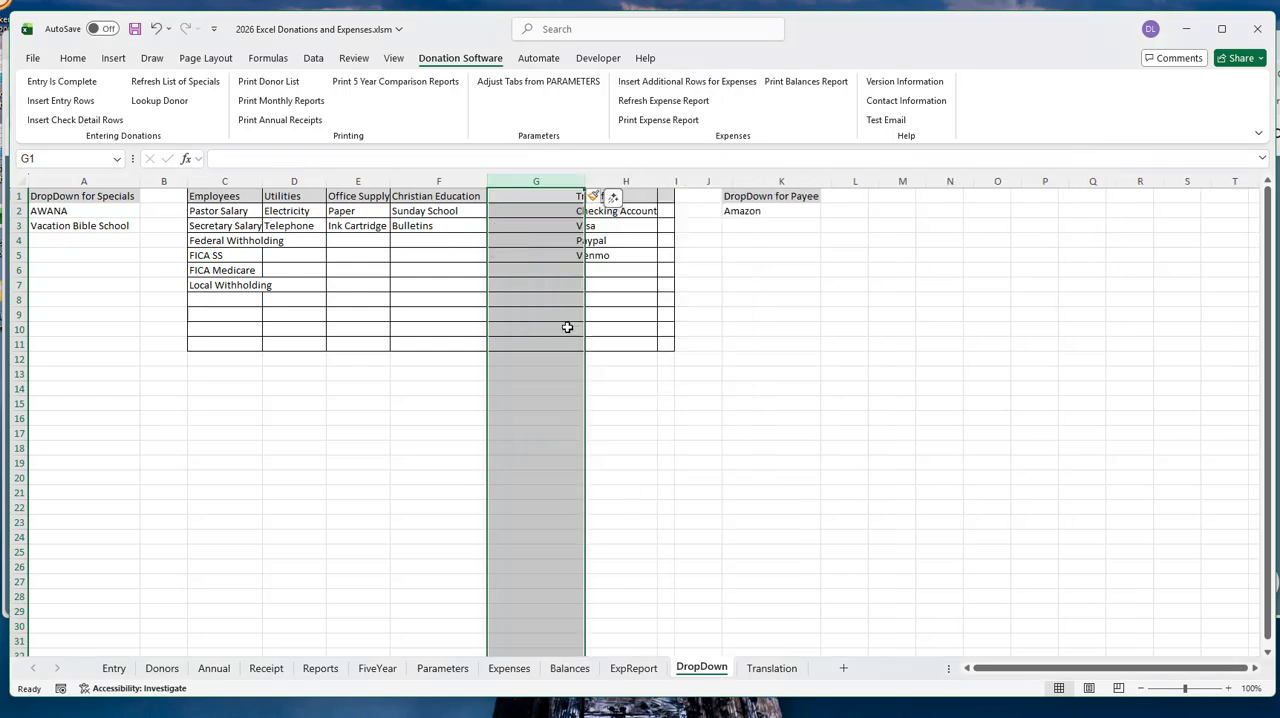
{"action": "left_click", "coordinate": [503, 195]}
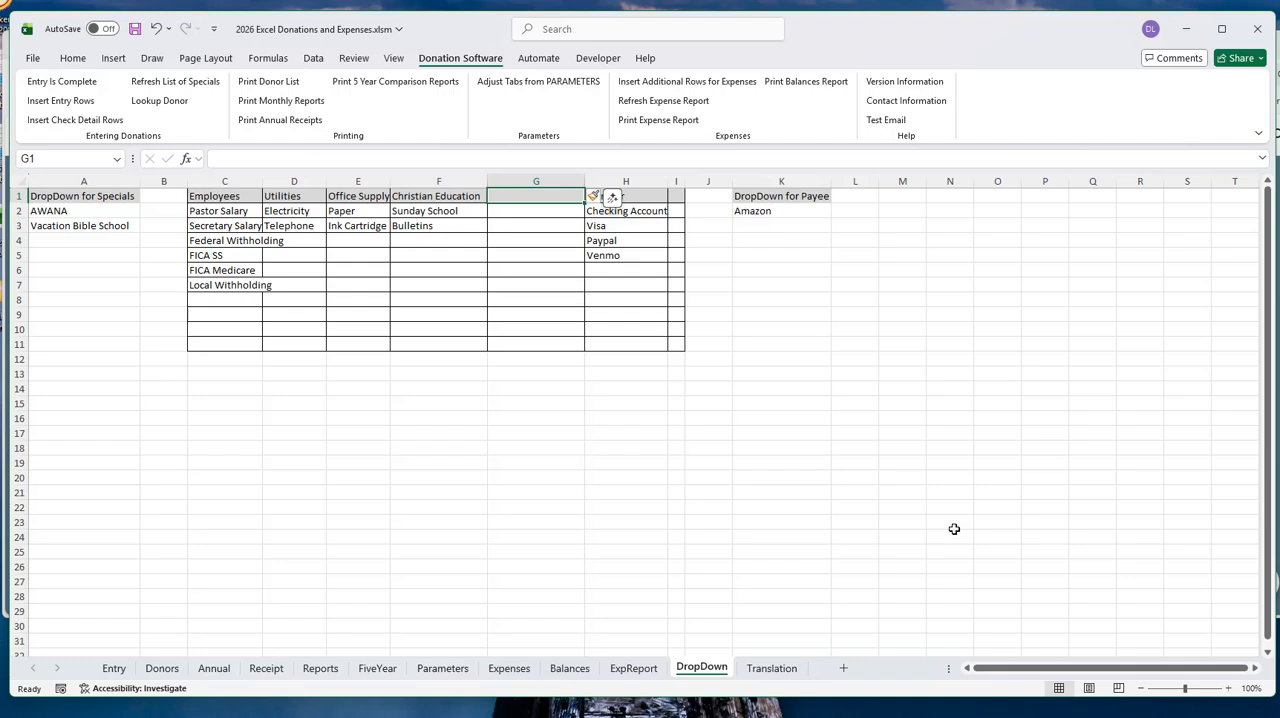
{"action": "type", "text": "new category"}
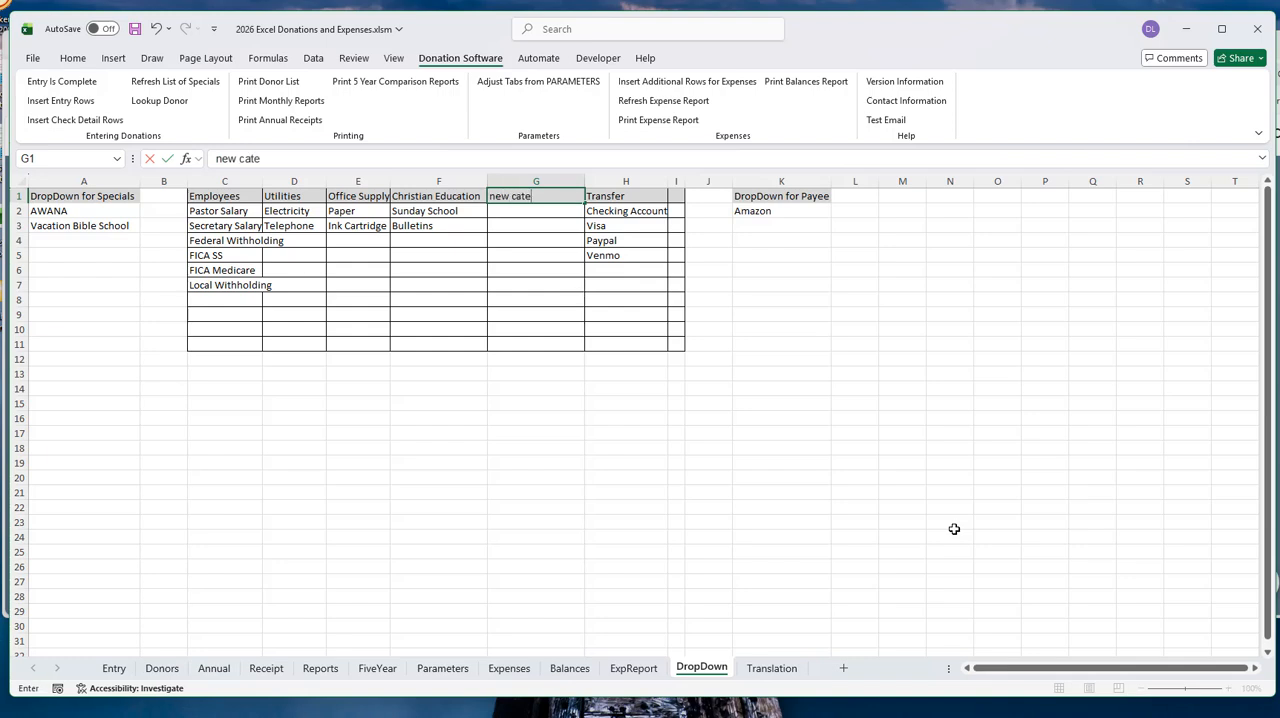
- Enter "item 1" and "item 2" as the subcategories under the new category heading, in G2 and G3
{"action": "left_click", "coordinate": [511, 212]}
{"action": "type", "text": "it"}
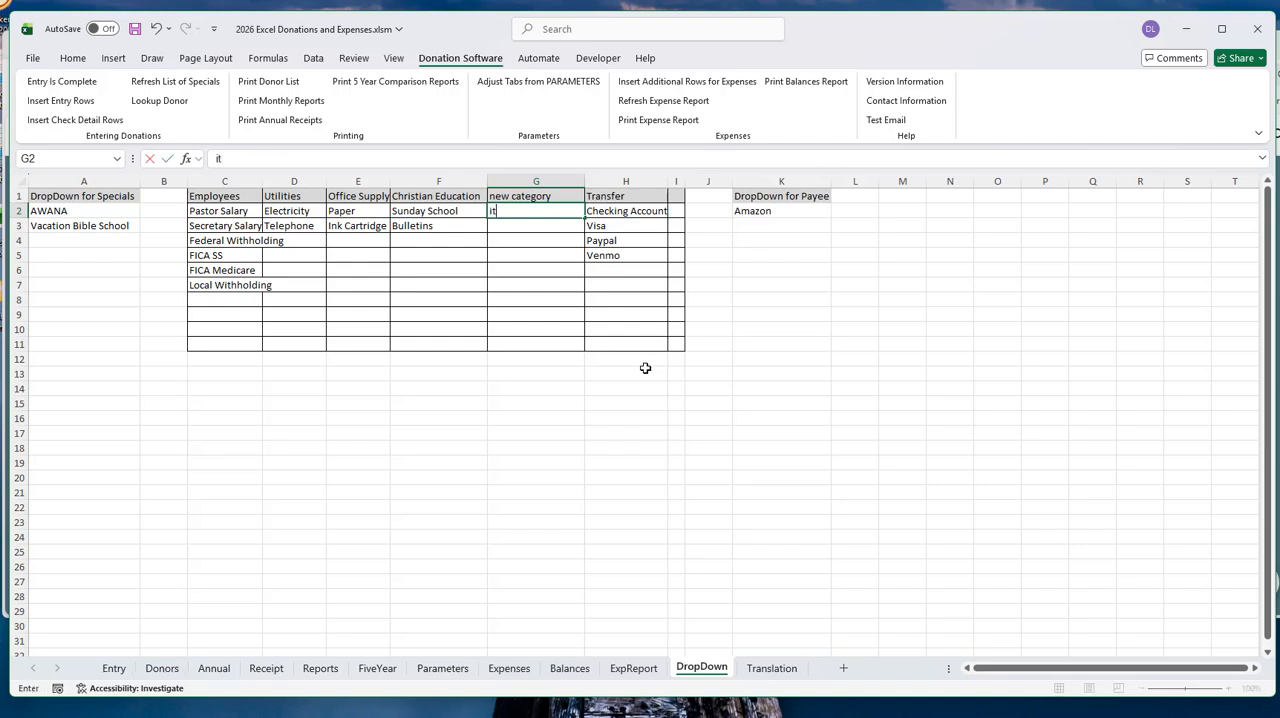
{"action": "type", "text": "em"}
{"action": "key", "text": "Return"}
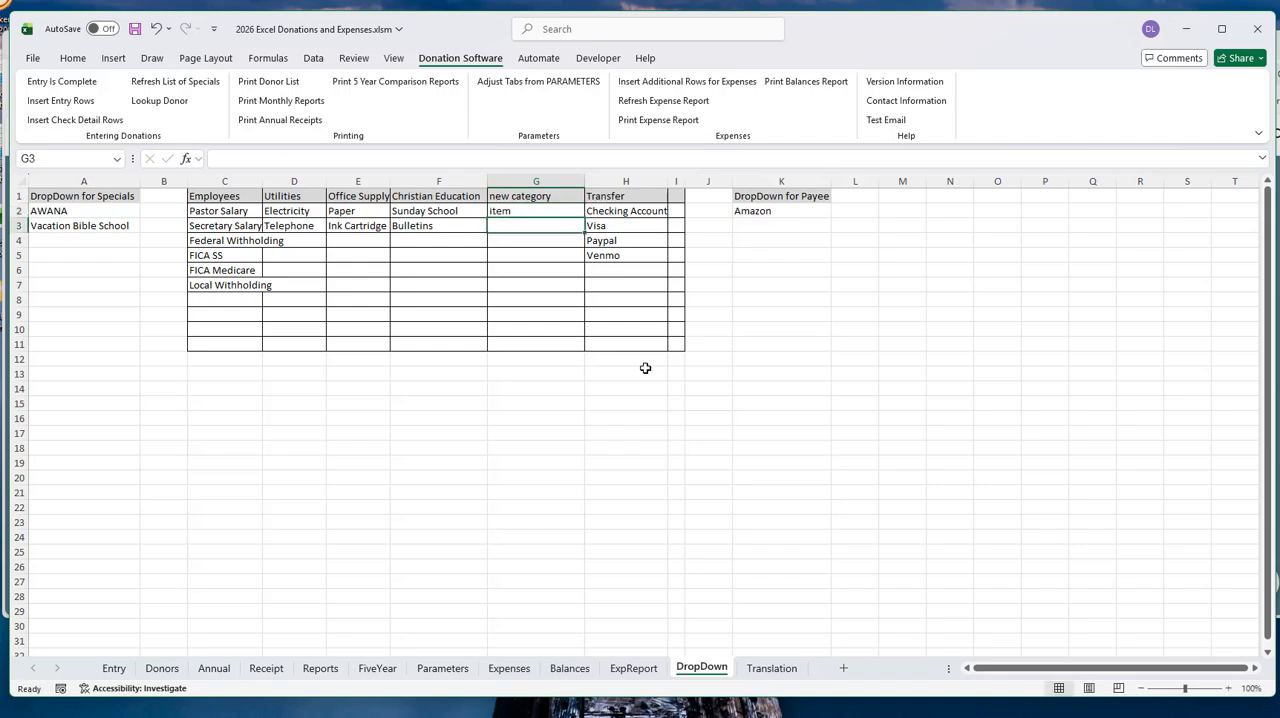
{"action": "key", "text": "Up"}
{"action": "key", "text": "F2"}
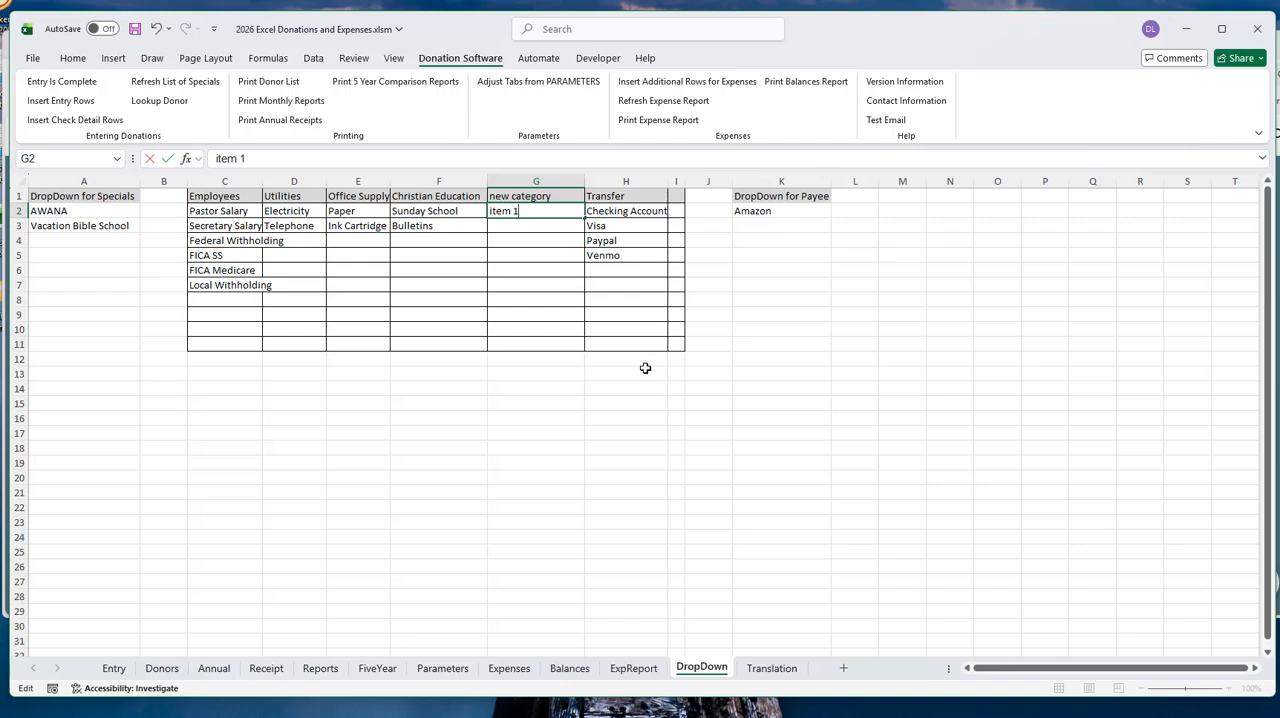
{"action": "type", "text": "1"}
{"action": "key", "text": "Return"}
{"action": "type", "text": "item 2"}
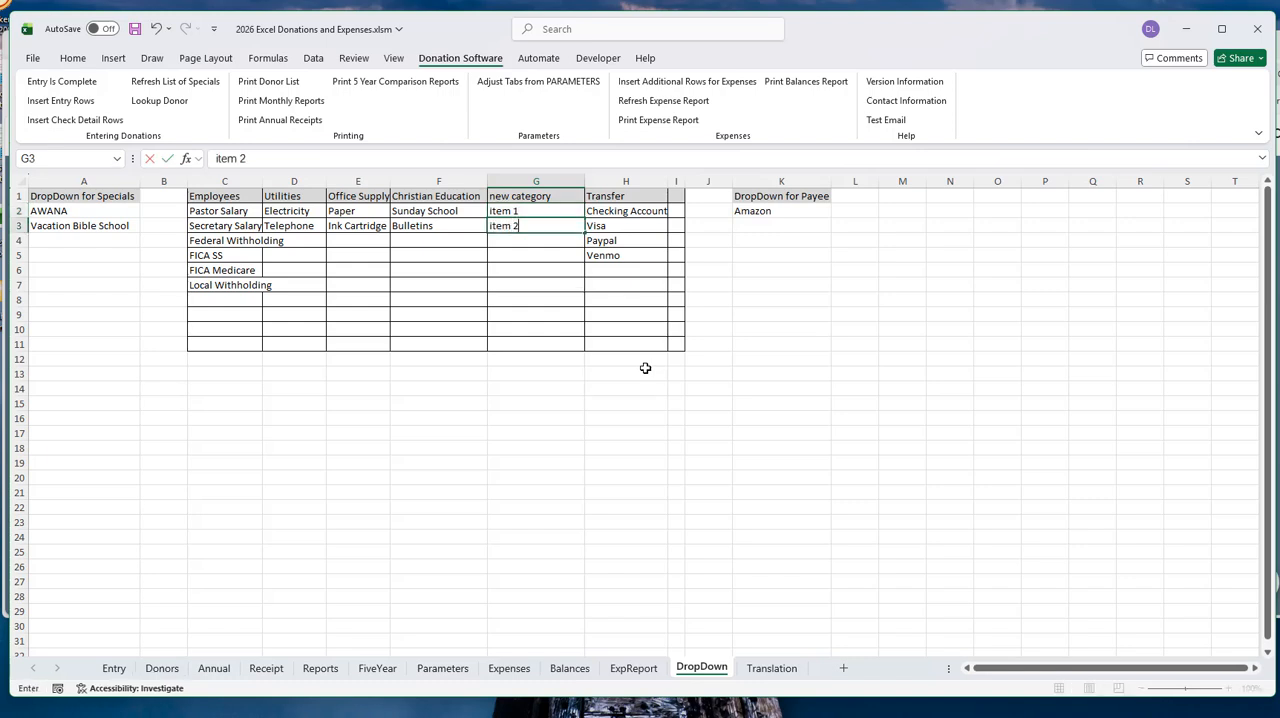
{"action": "key", "text": "Return"}
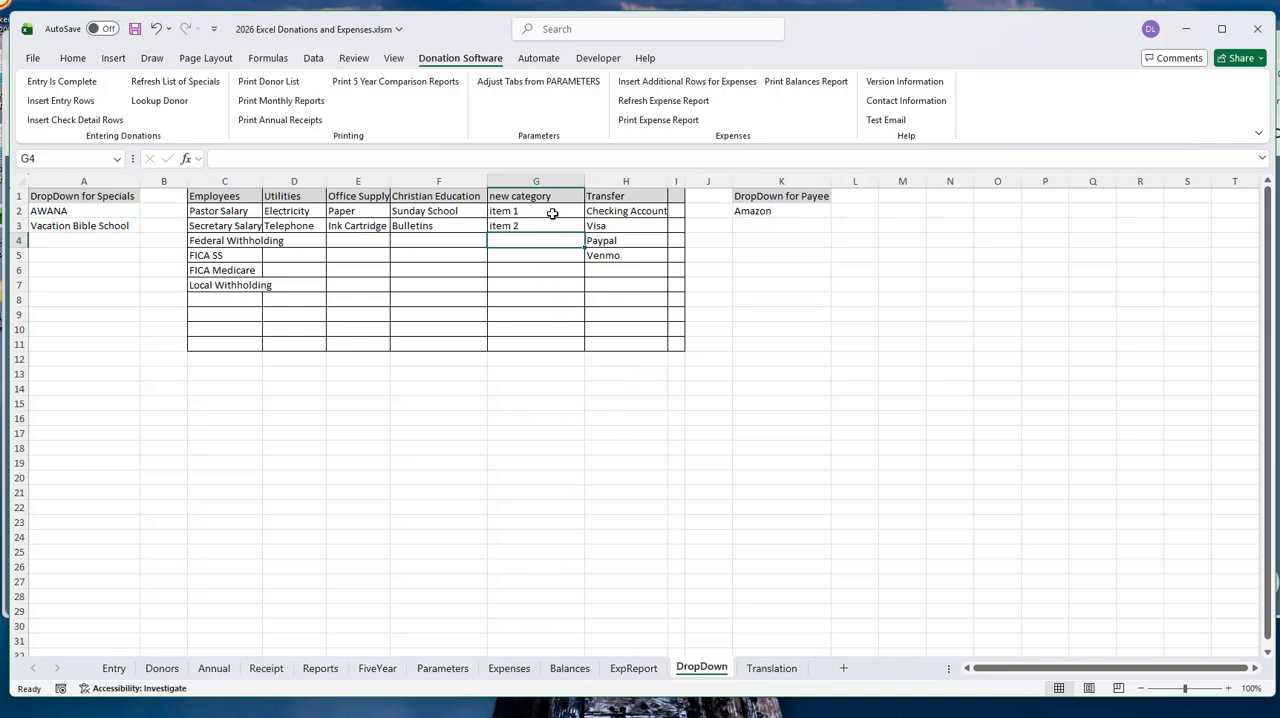
- On the Expenses sheet, set row 268's category to new category and check which subcategories are offered
{"action": "left_click", "coordinate": [509, 668]}
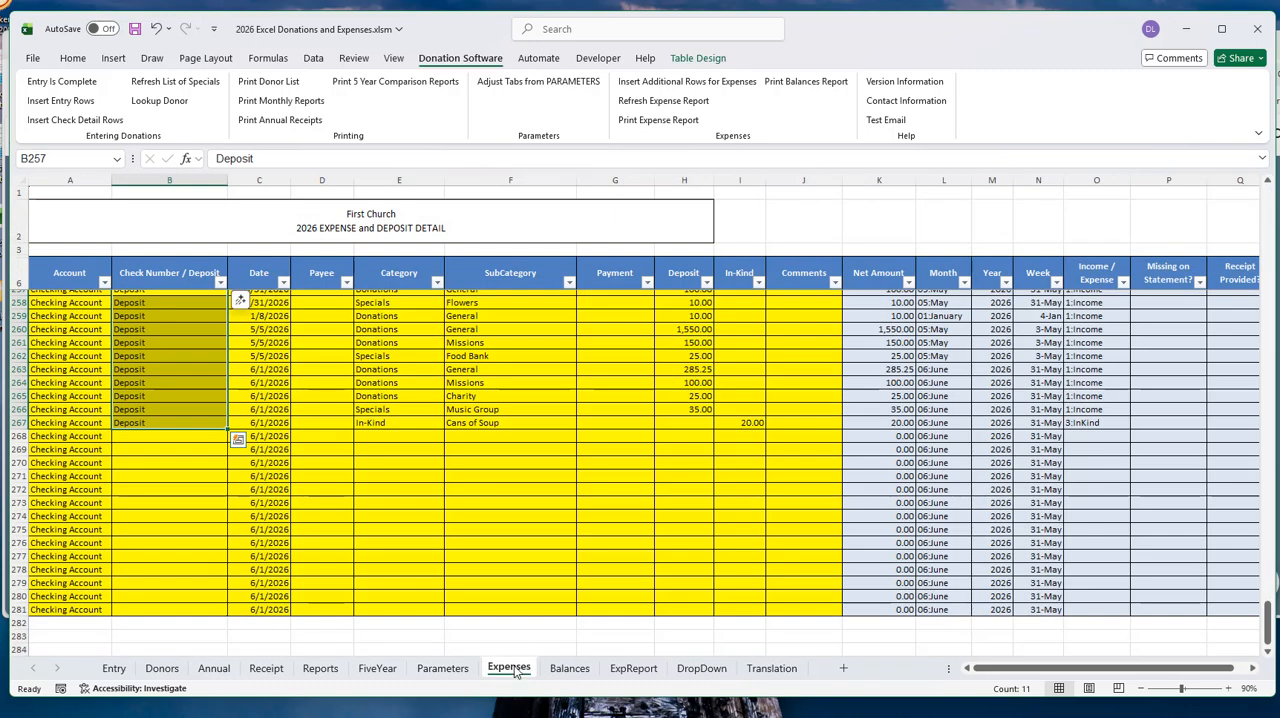
{"action": "left_click", "coordinate": [389, 438]}
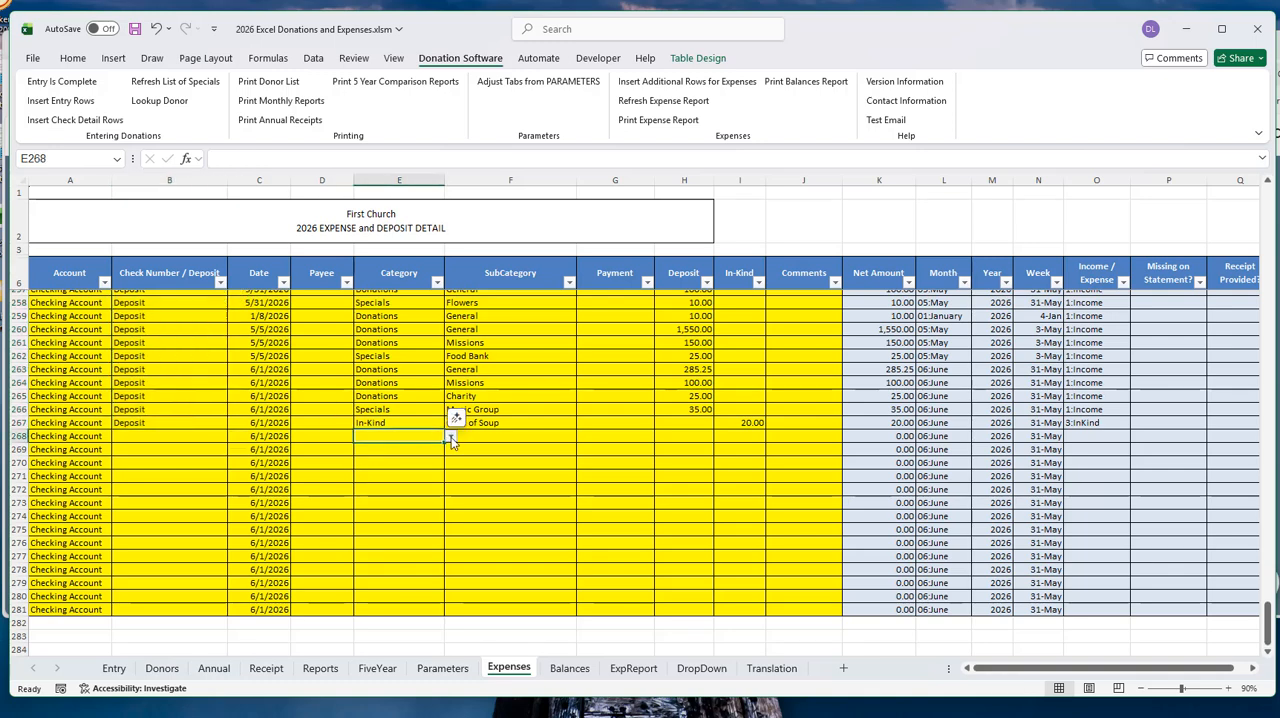
{"action": "left_click", "coordinate": [450, 436]}
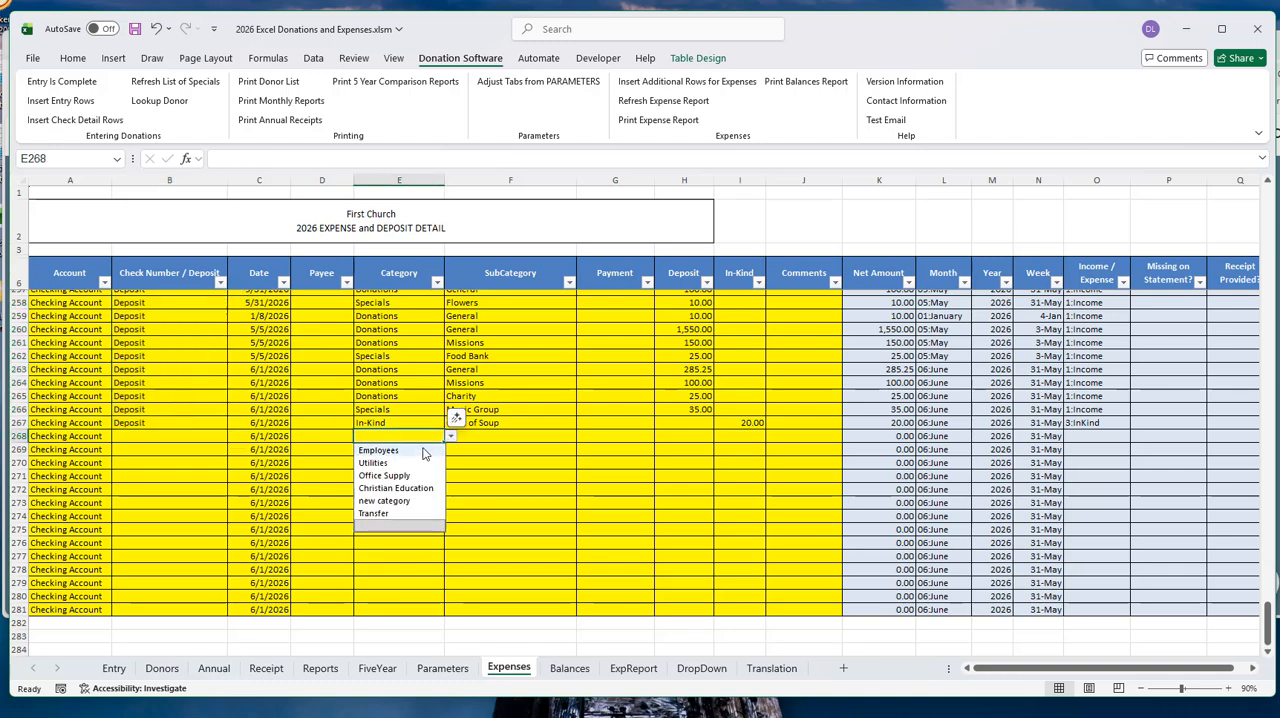
{"action": "left_click", "coordinate": [385, 500]}
{"action": "left_click", "coordinate": [519, 439]}
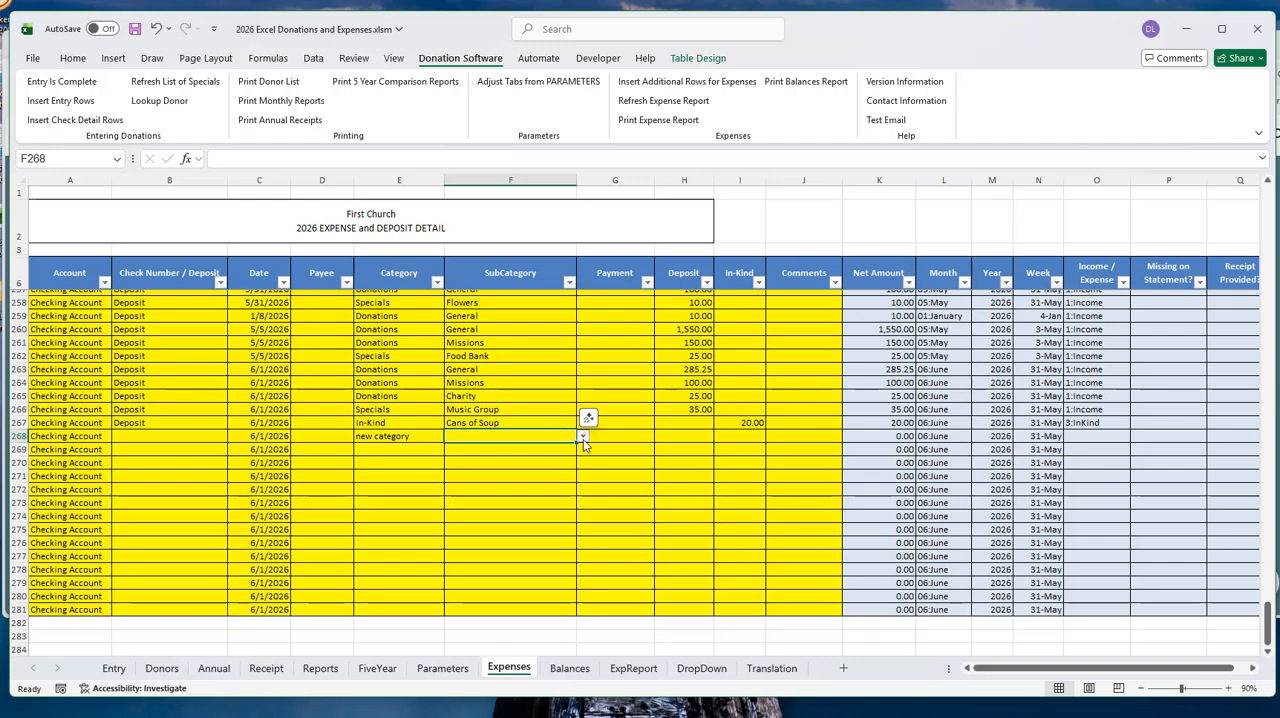
{"action": "left_click", "coordinate": [583, 437]}
- Clear the new category value from row 268's Category cell
{"action": "left_click", "coordinate": [400, 448]}
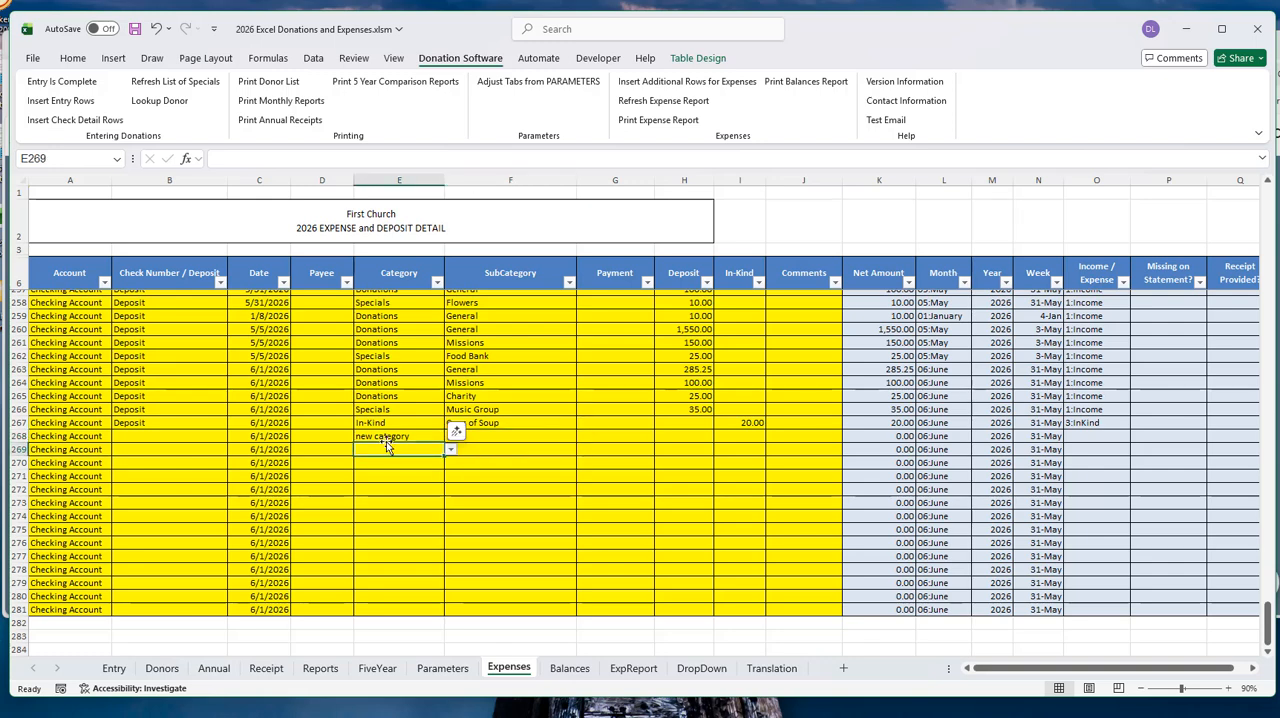
{"action": "left_click_drag", "start_coordinate": [402, 455], "coordinate": [471, 443]}
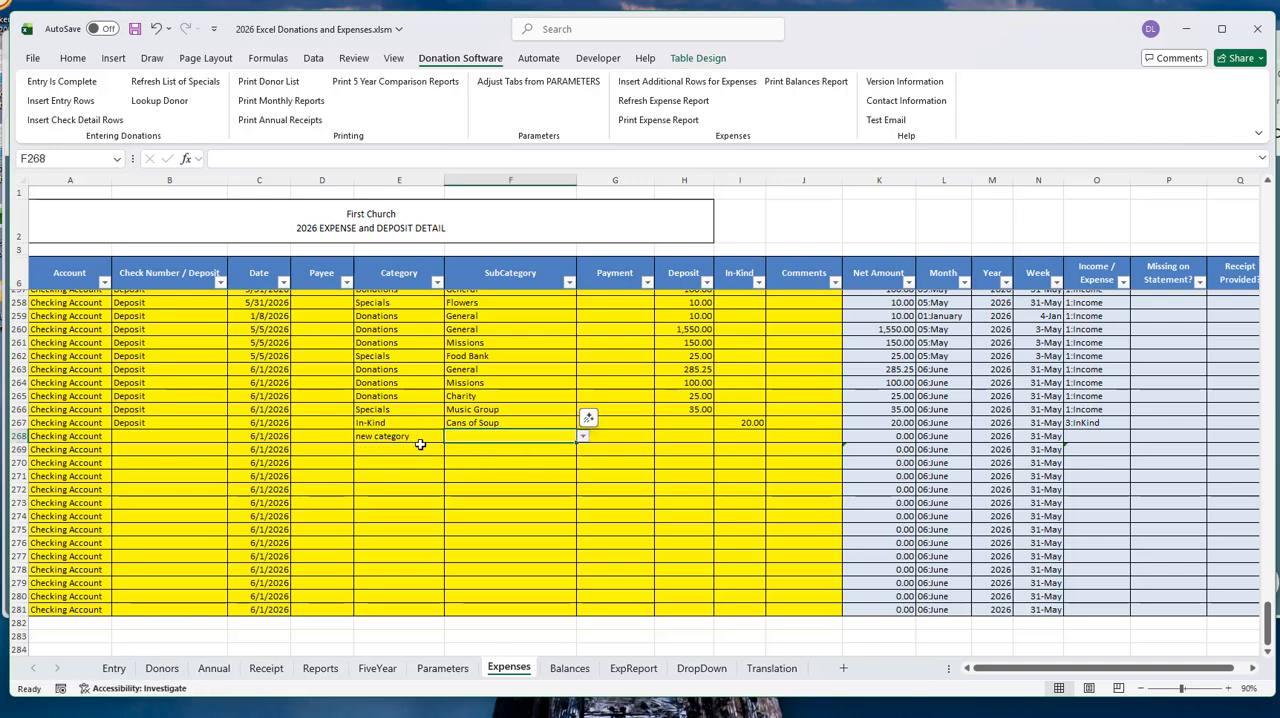
{"action": "left_click", "coordinate": [432, 455]}
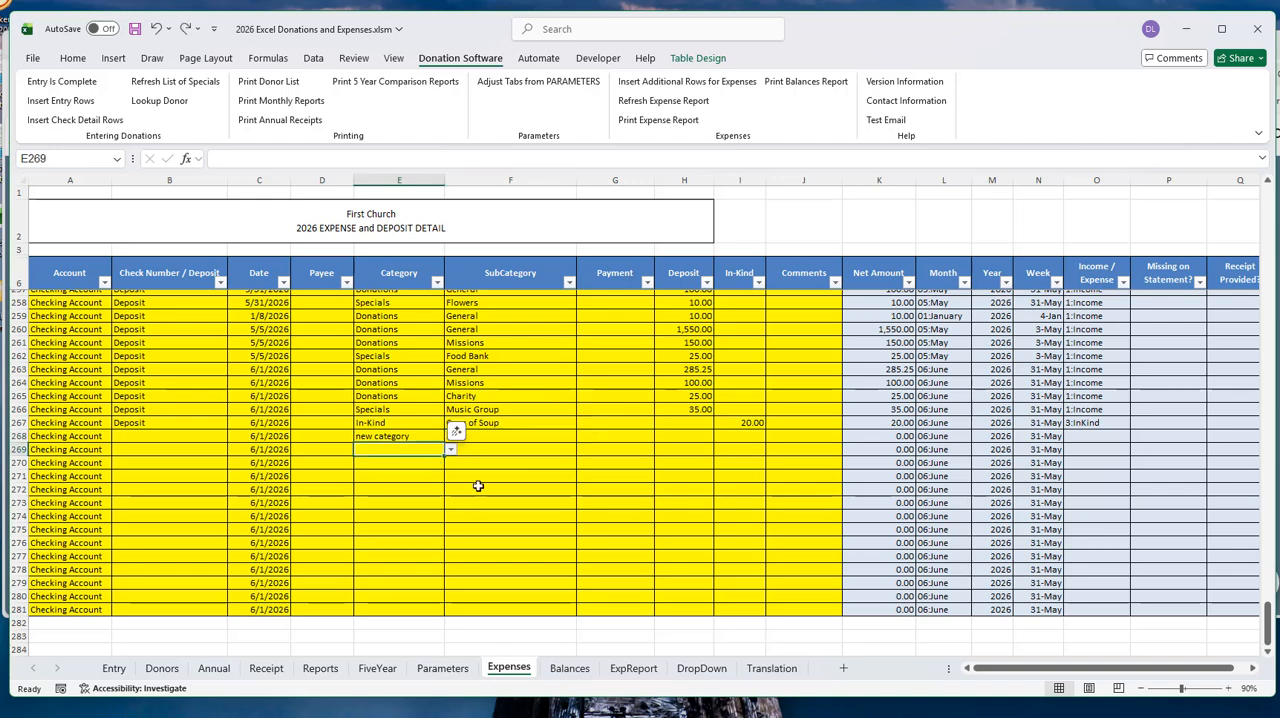
{"action": "left_click", "coordinate": [379, 432]}
{"action": "left_click", "coordinate": [500, 438], "text": "shift"}
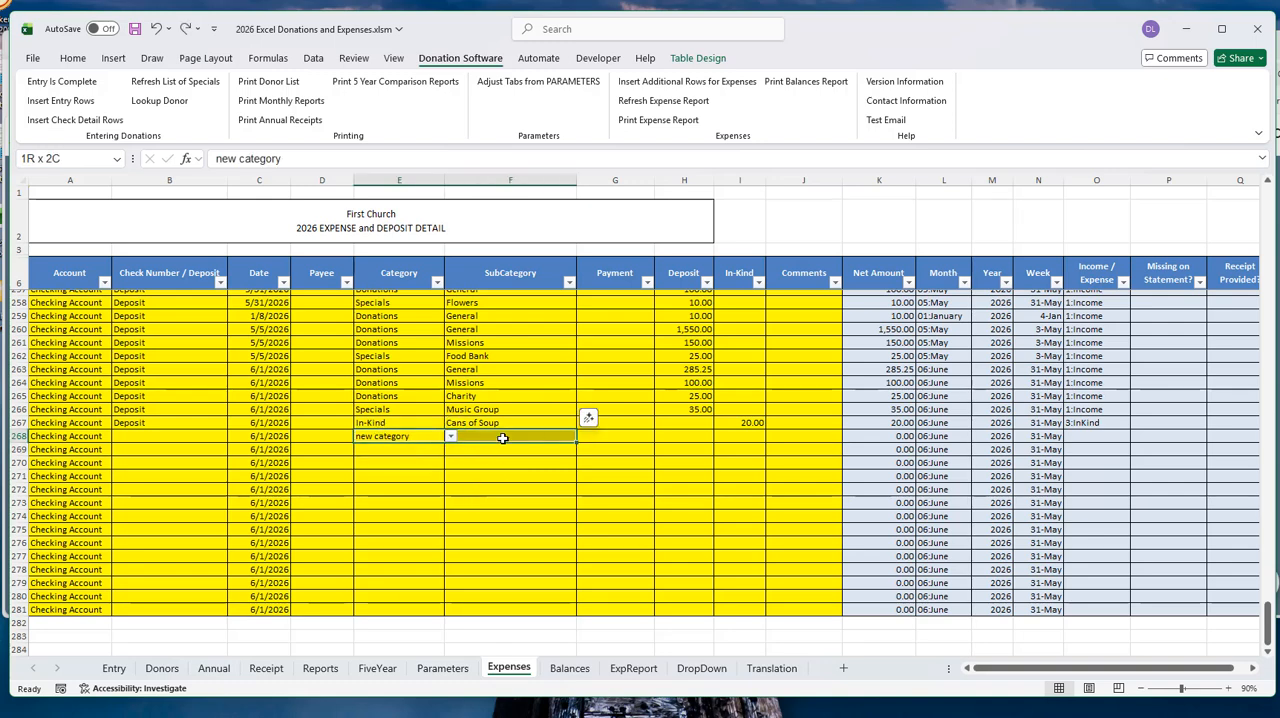
{"action": "left_click", "coordinate": [405, 438]}
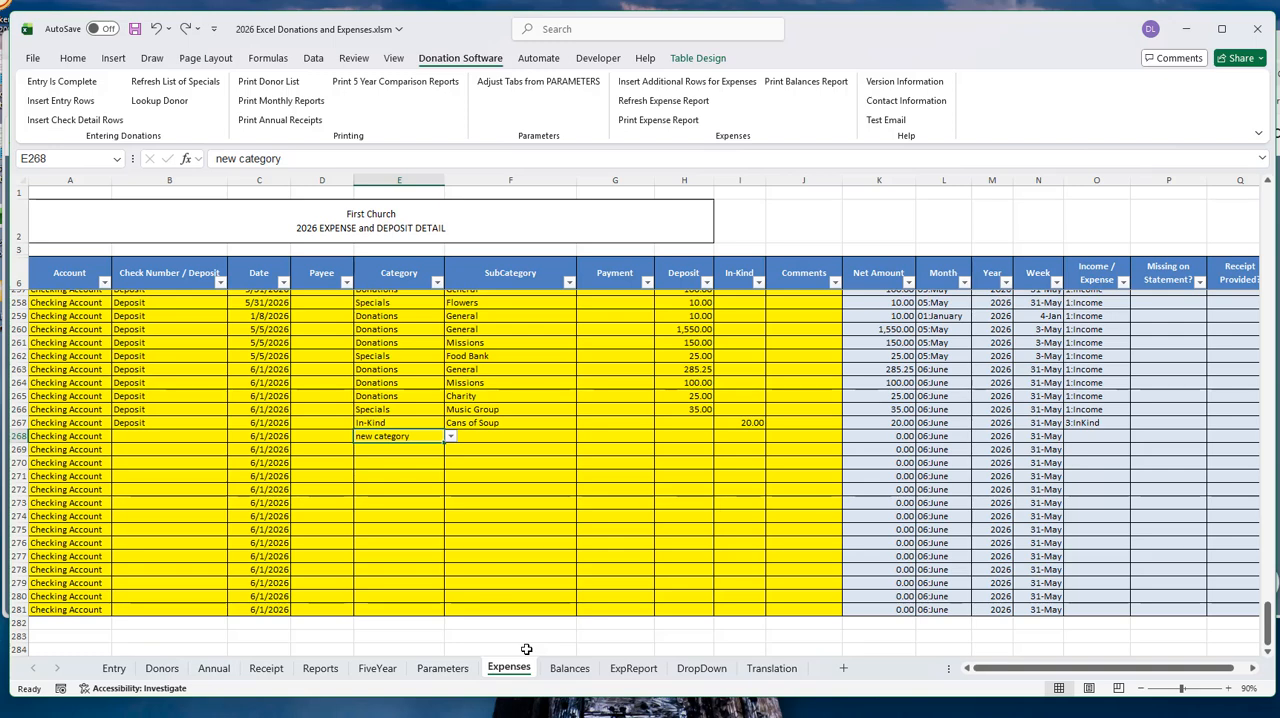
{"action": "key", "text": "Delete"}
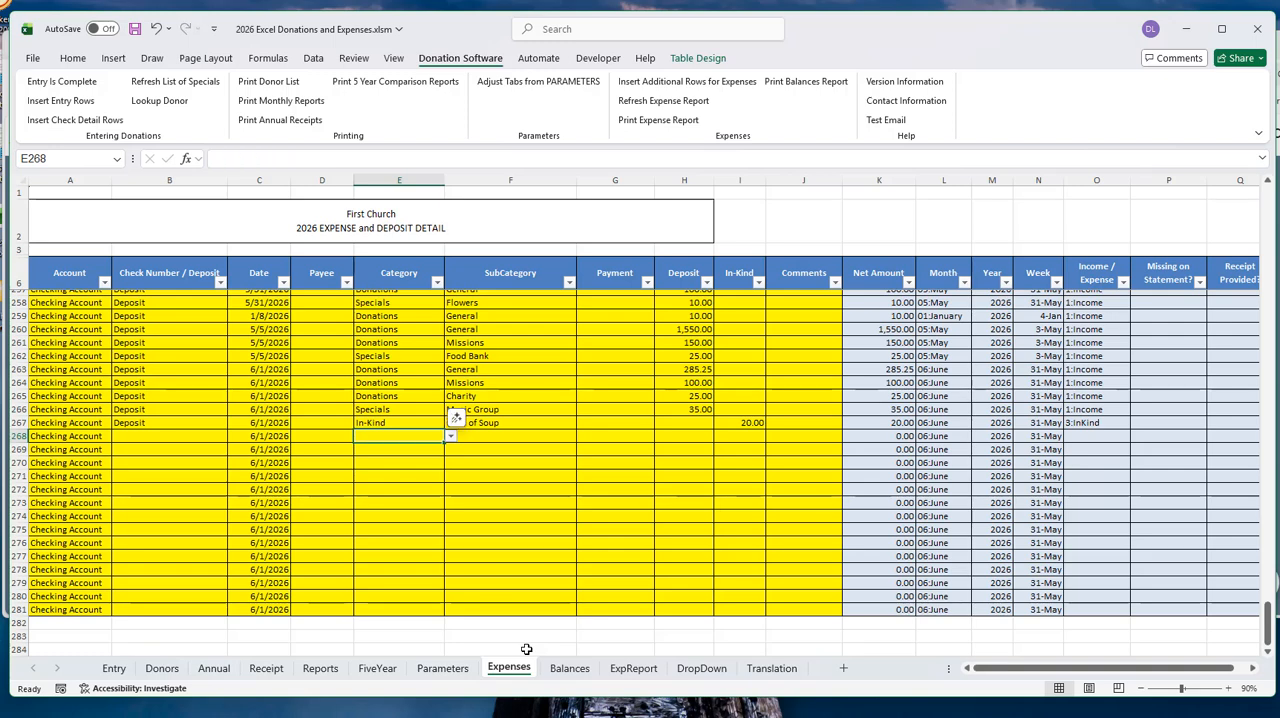
- Delete the new category column, column G, from the DropDown sheet
{"action": "left_click", "coordinate": [701, 668]}
{"action": "right_click", "coordinate": [521, 184]}
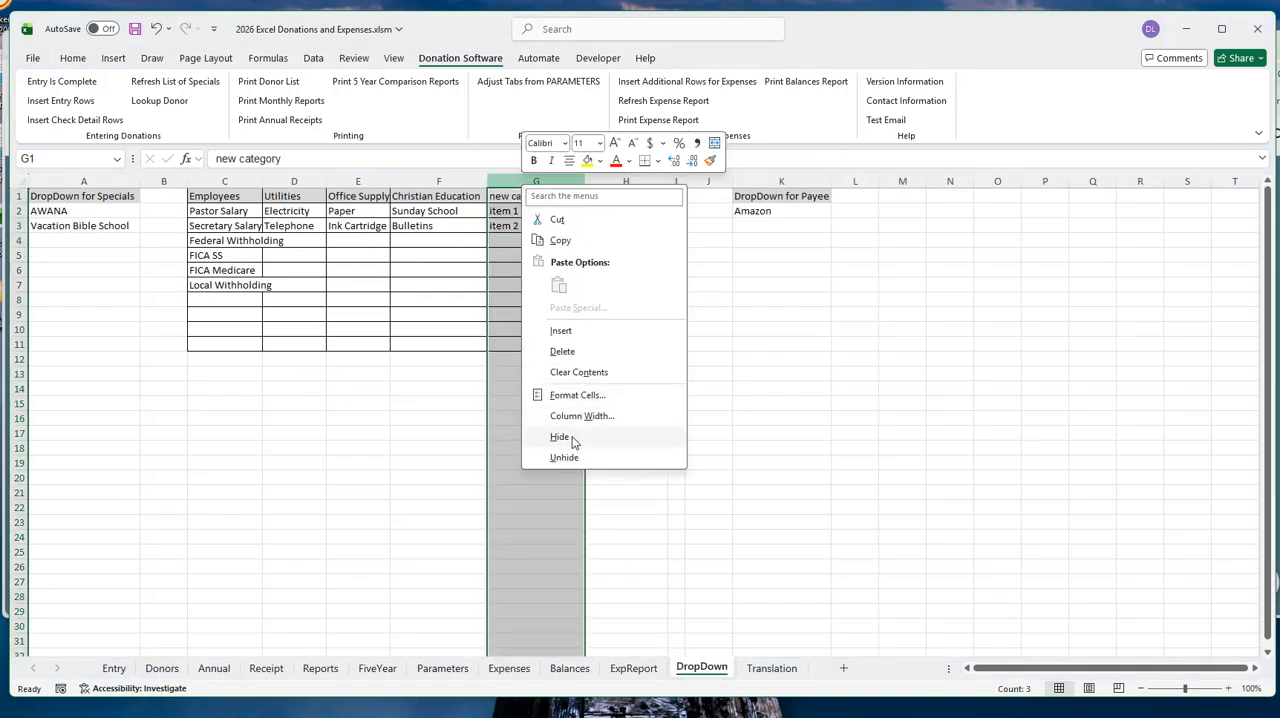
{"action": "left_click", "coordinate": [576, 351]}
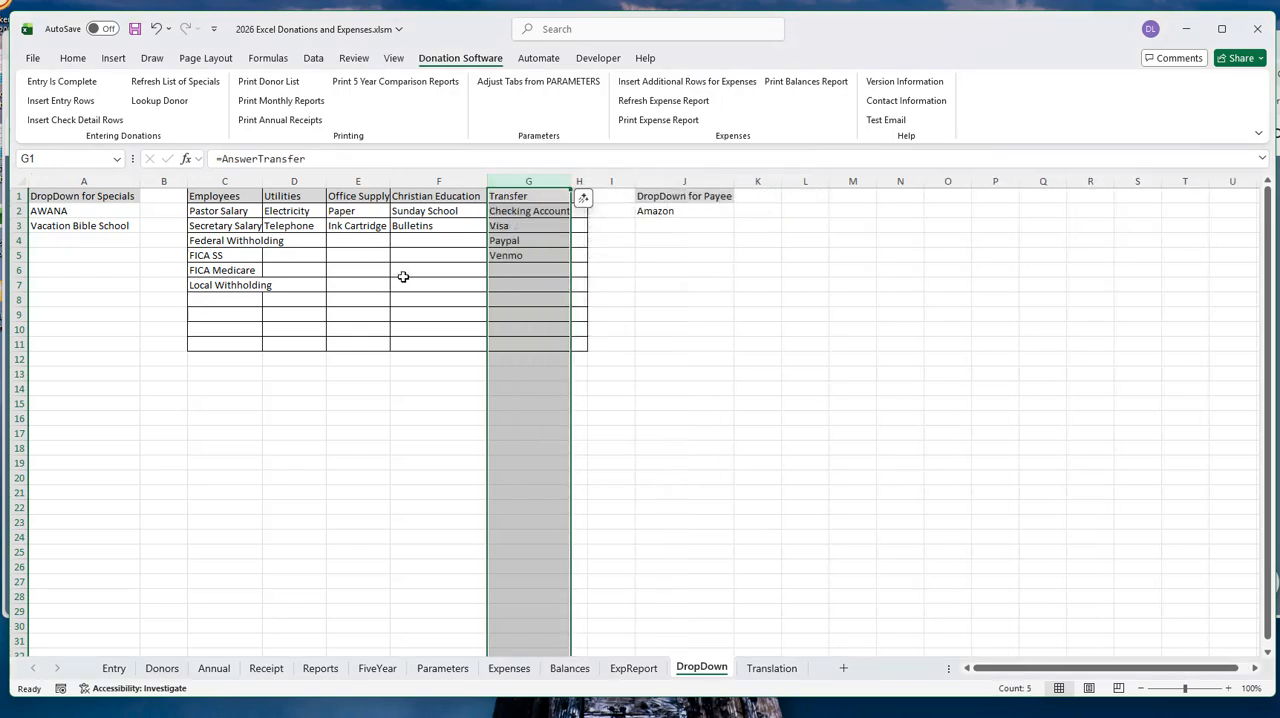
{"action": "left_click", "coordinate": [403, 276]}
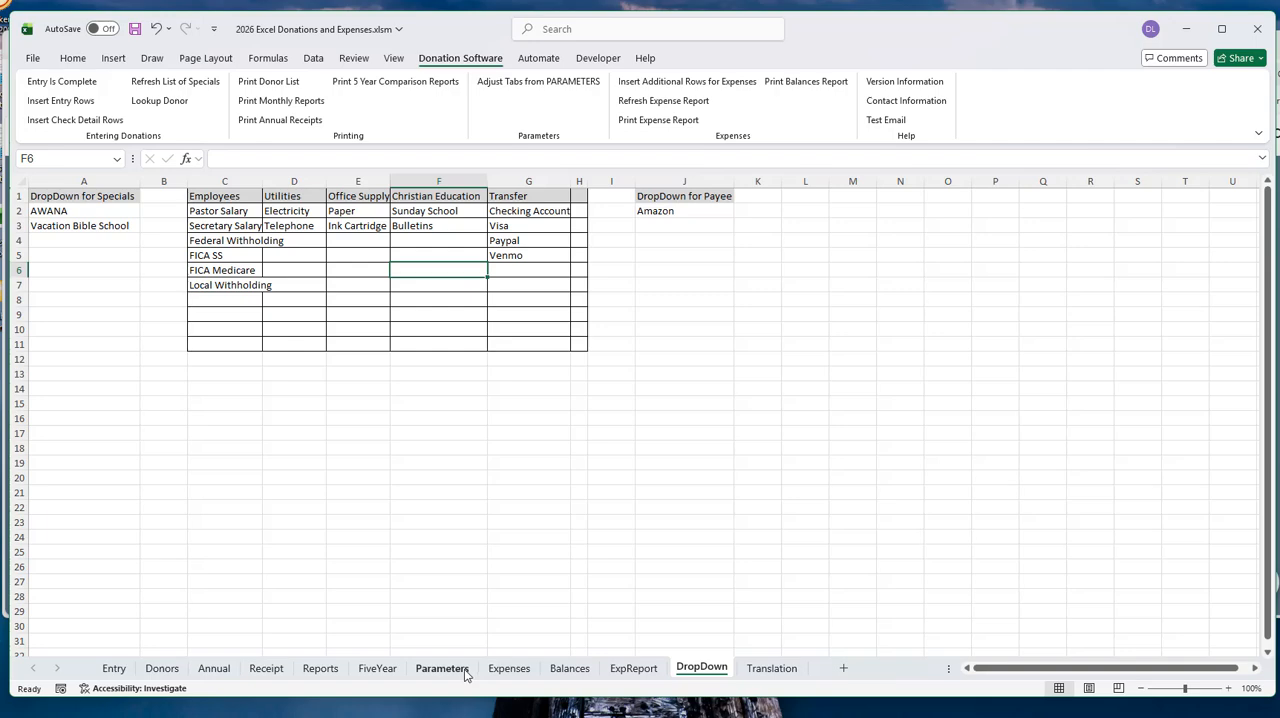
- Look through the March to June entries on the Expenses sheet and select the account of the Paypal transfer in row 247
{"action": "left_click", "coordinate": [508, 669]}
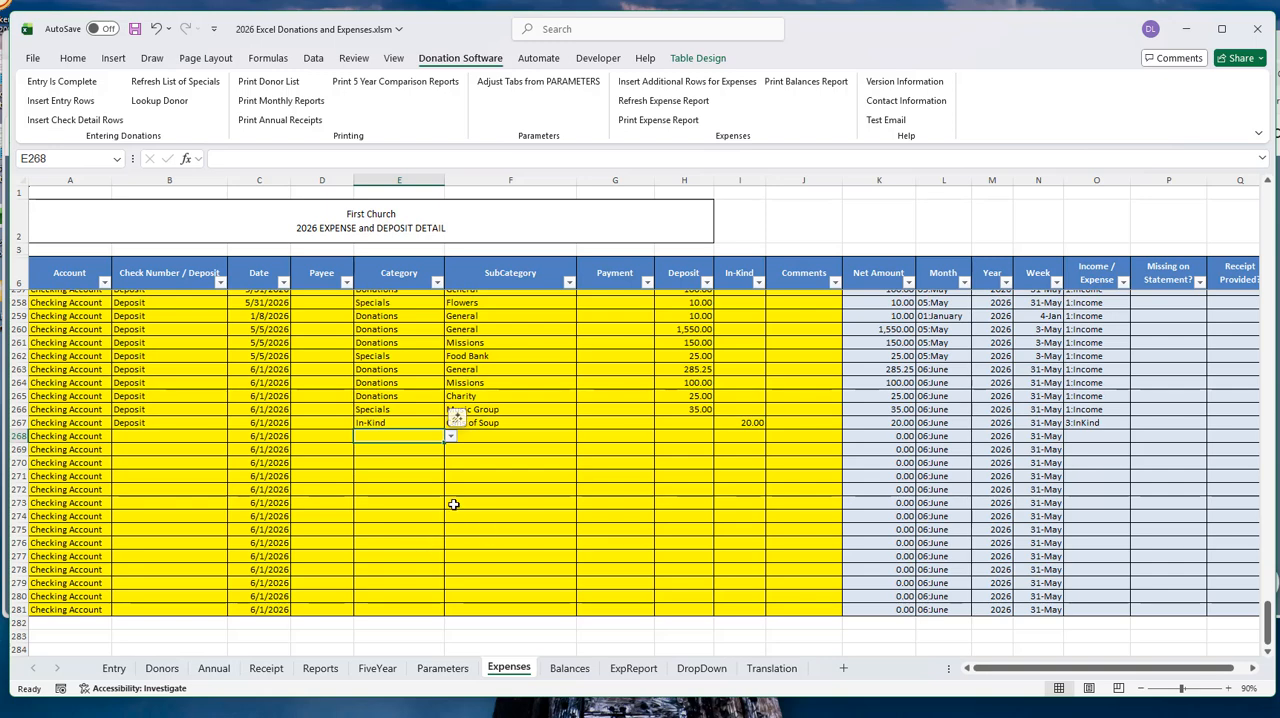
{"action": "scroll", "coordinate": [401, 486], "scroll_direction": "down", "scroll_amount": 1}
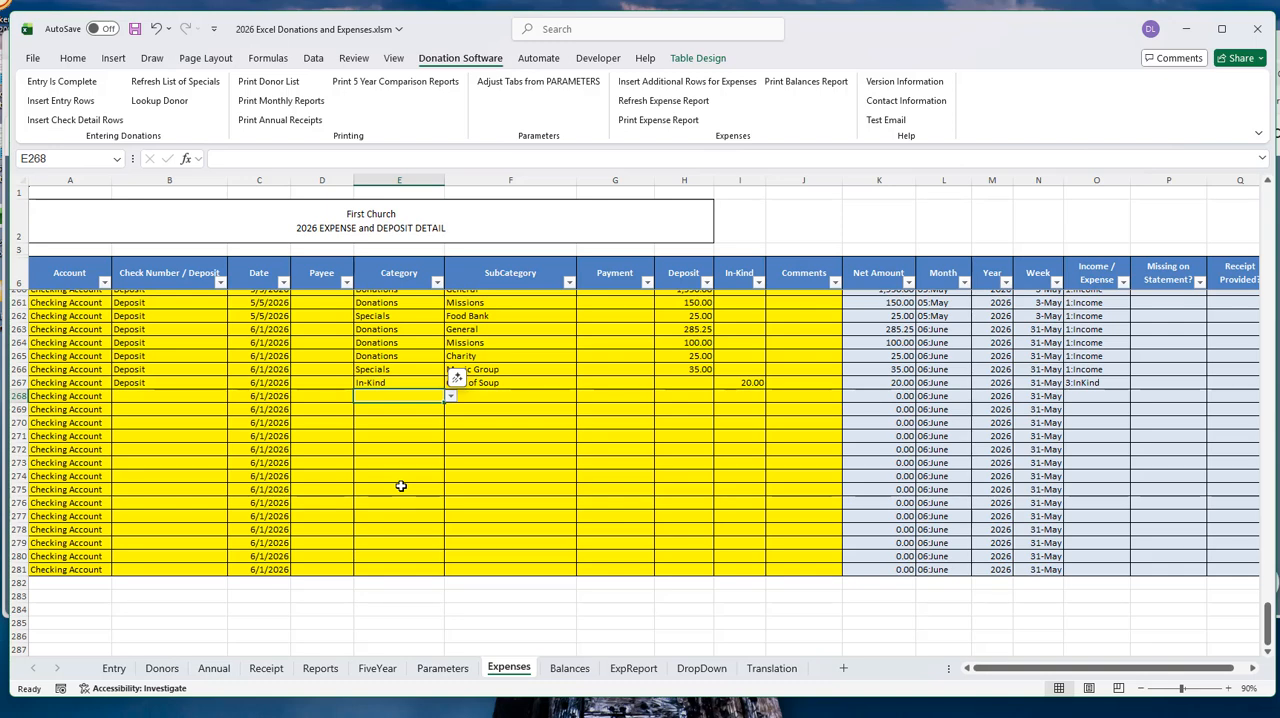
{"action": "scroll", "coordinate": [337, 526], "scroll_direction": "up", "scroll_amount": 6}
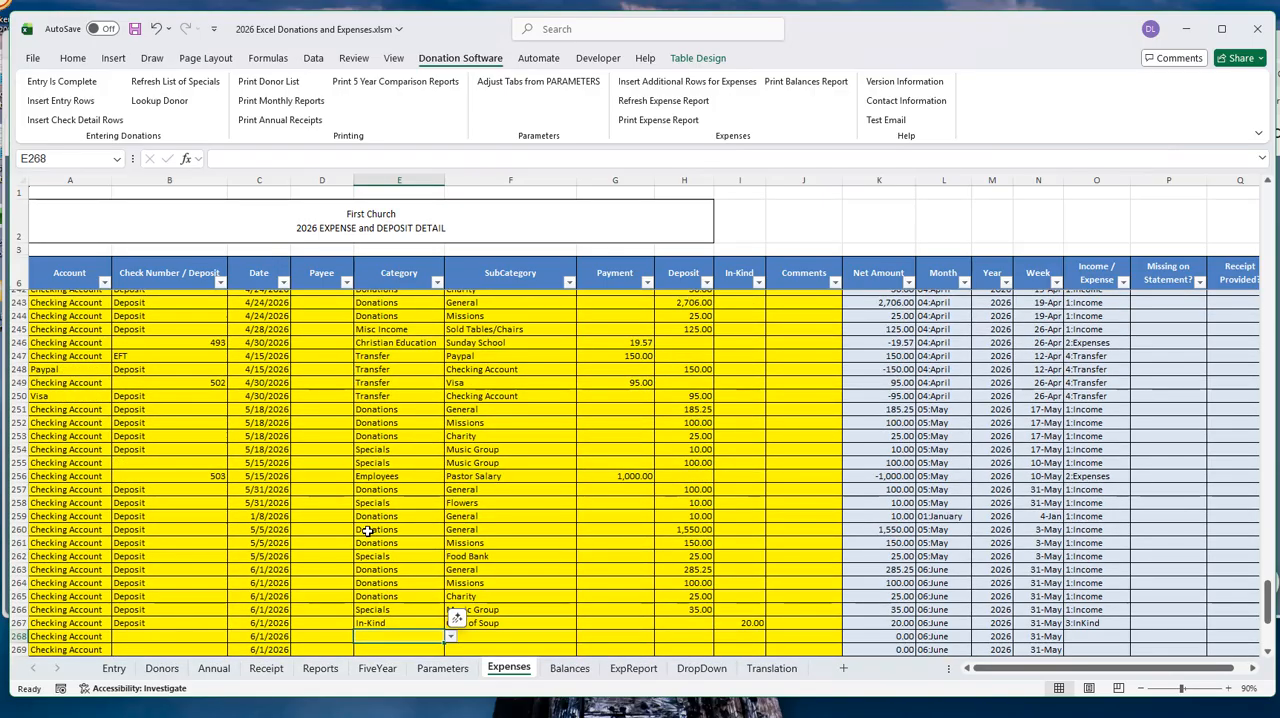
{"action": "scroll", "coordinate": [368, 531], "scroll_direction": "up", "scroll_amount": 4}
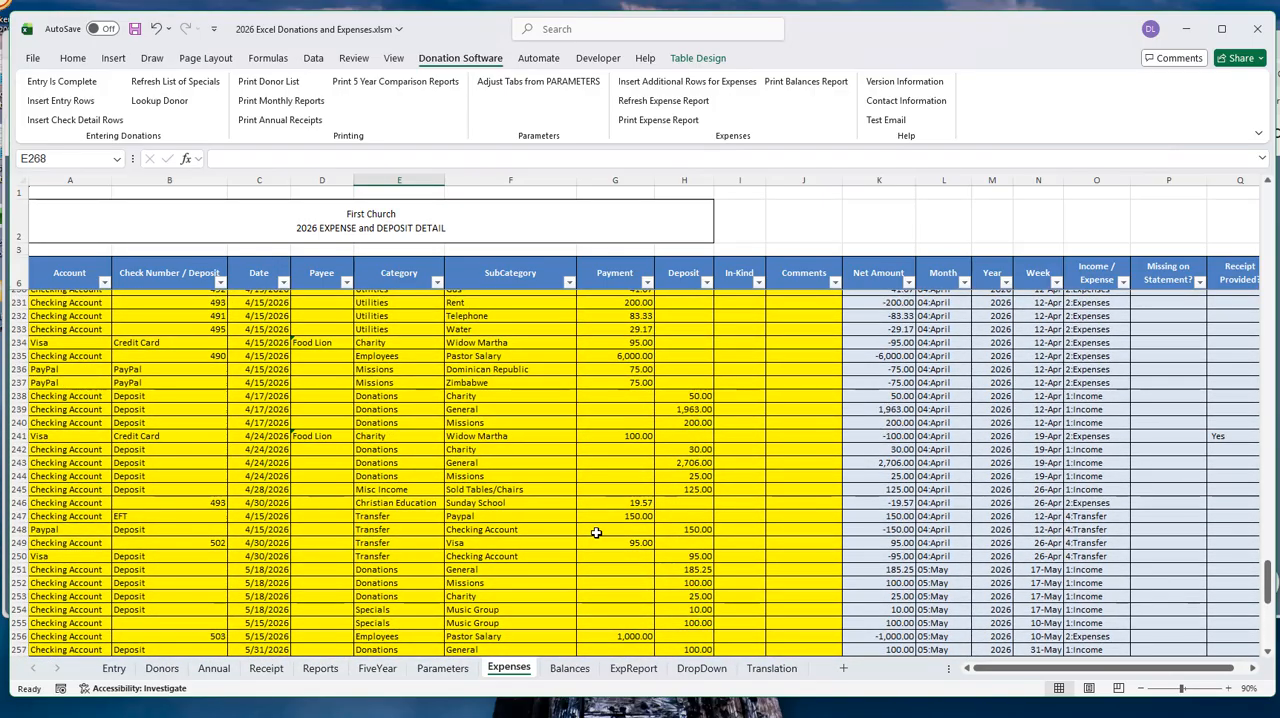
{"action": "scroll", "coordinate": [552, 497], "scroll_direction": "up", "scroll_amount": 5}
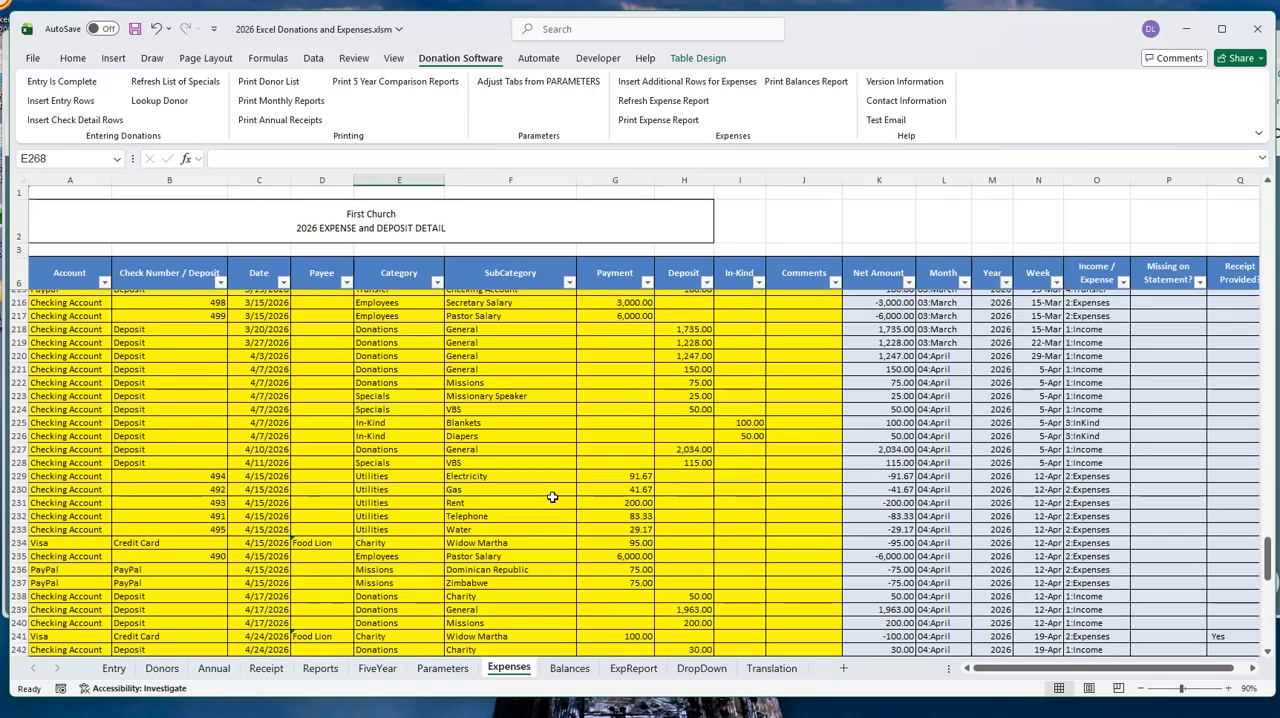
{"action": "scroll", "coordinate": [552, 497], "scroll_direction": "up", "scroll_amount": 3}
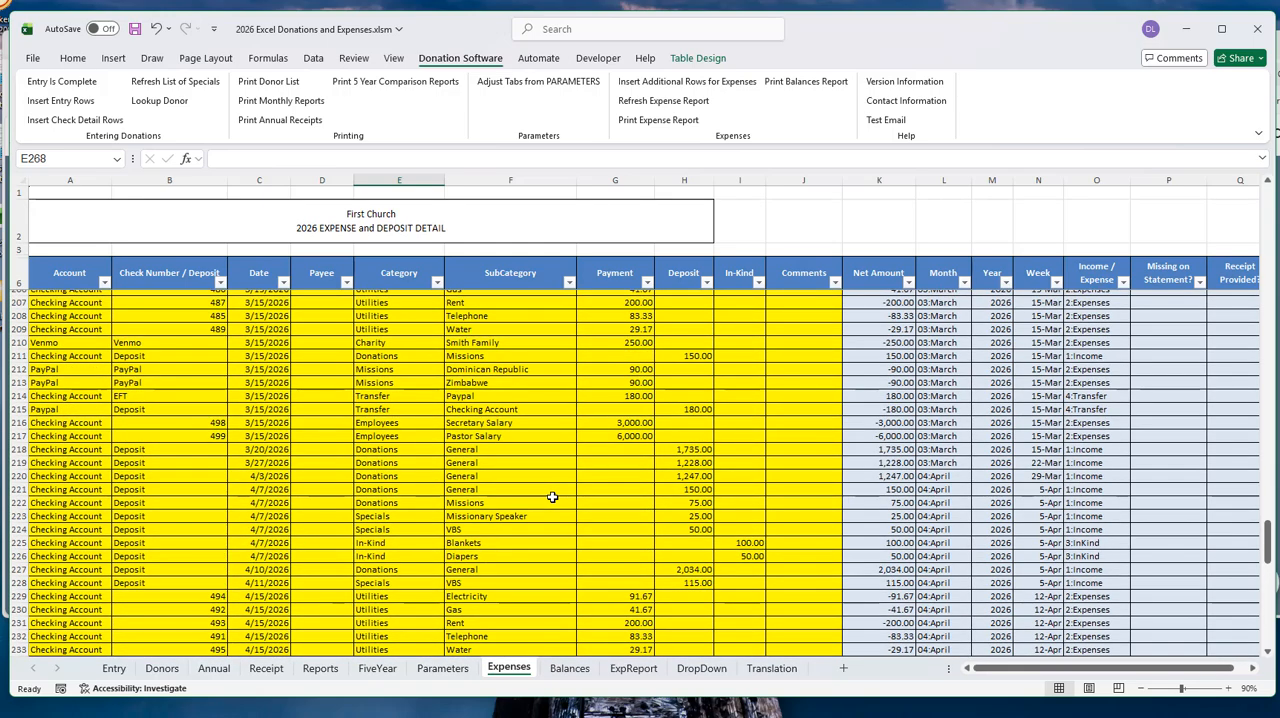
{"action": "scroll", "coordinate": [552, 497], "scroll_direction": "down", "scroll_amount": 7}
{"action": "scroll", "coordinate": [553, 494], "scroll_direction": "down", "scroll_amount": 5}
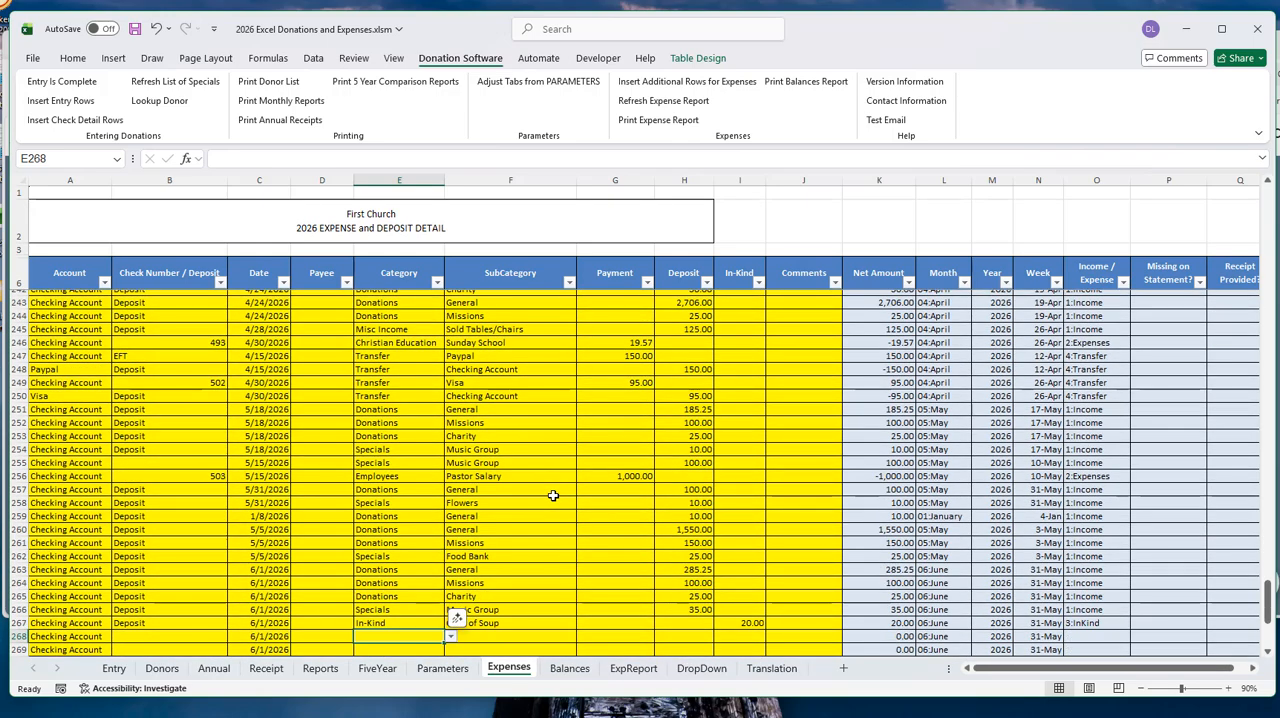
{"action": "scroll", "coordinate": [553, 495], "scroll_direction": "up", "scroll_amount": 1}
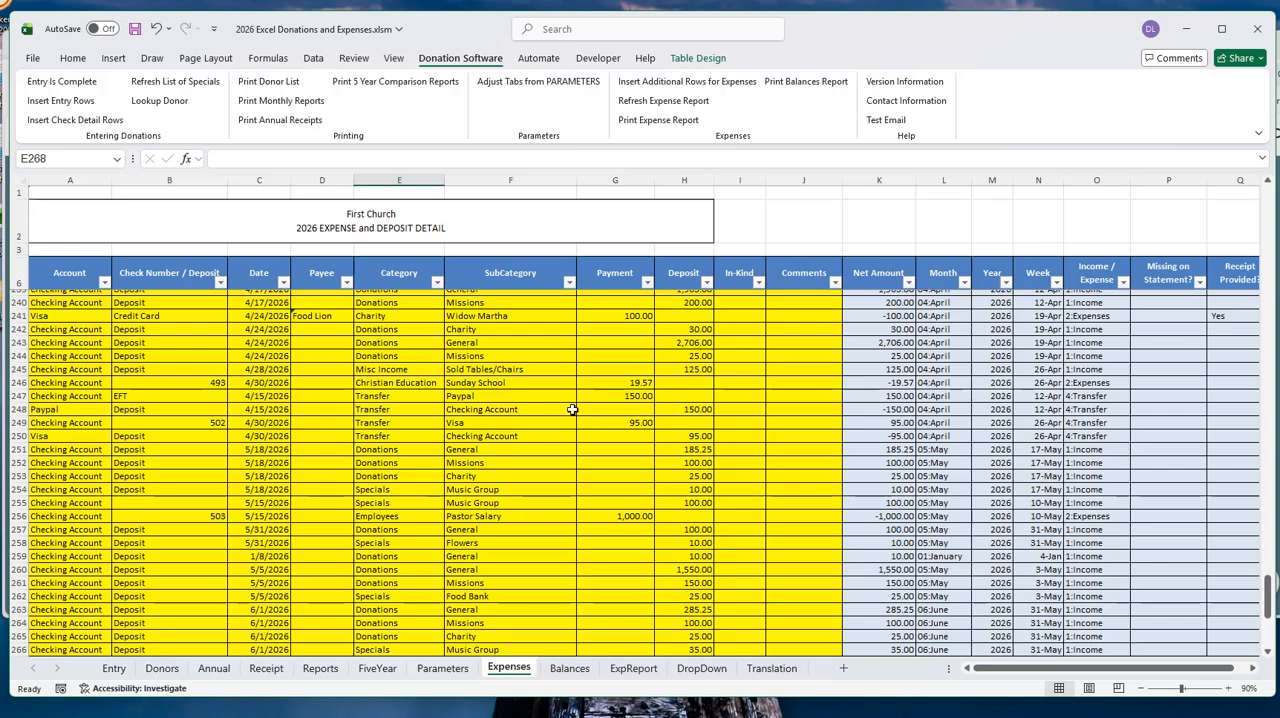
{"action": "left_click", "coordinate": [74, 395]}
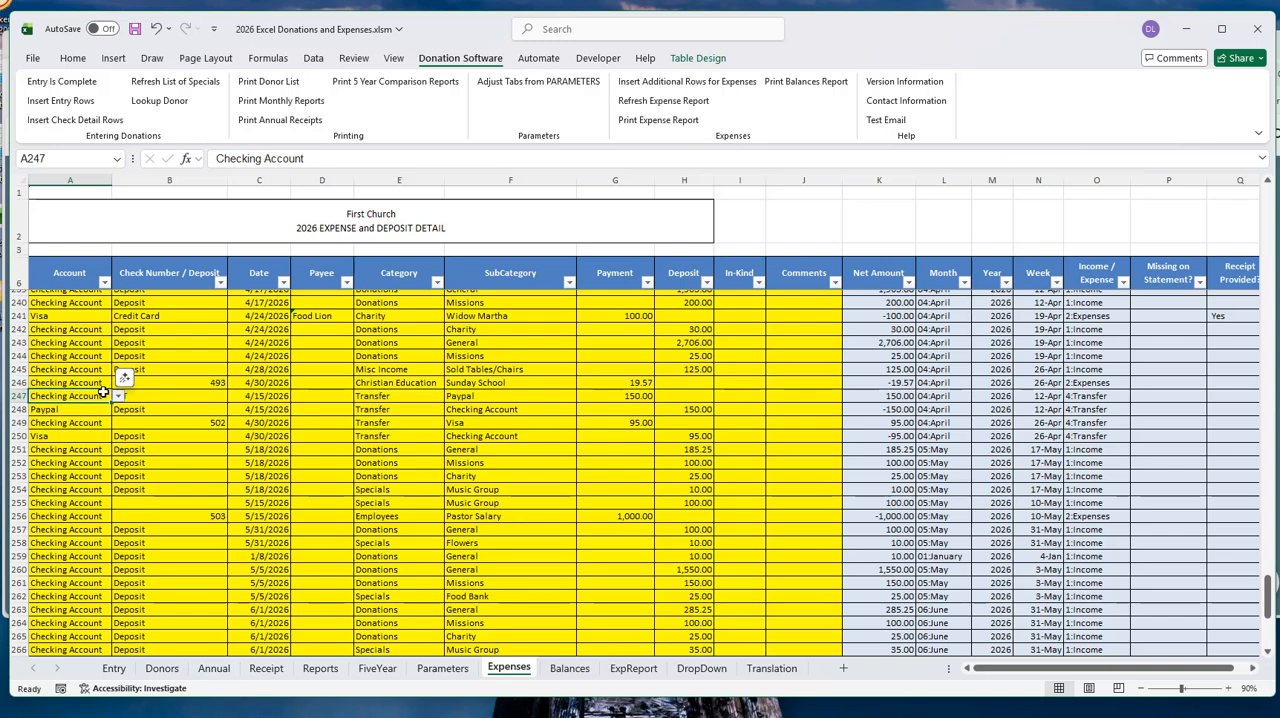
- Examine both rows of the Paypal transfer, rows 247 and 248, checking their category, subcategory, payment, account and deposit entries
{"action": "left_click", "coordinate": [400, 397]}
{"action": "left_click", "coordinate": [470, 396]}
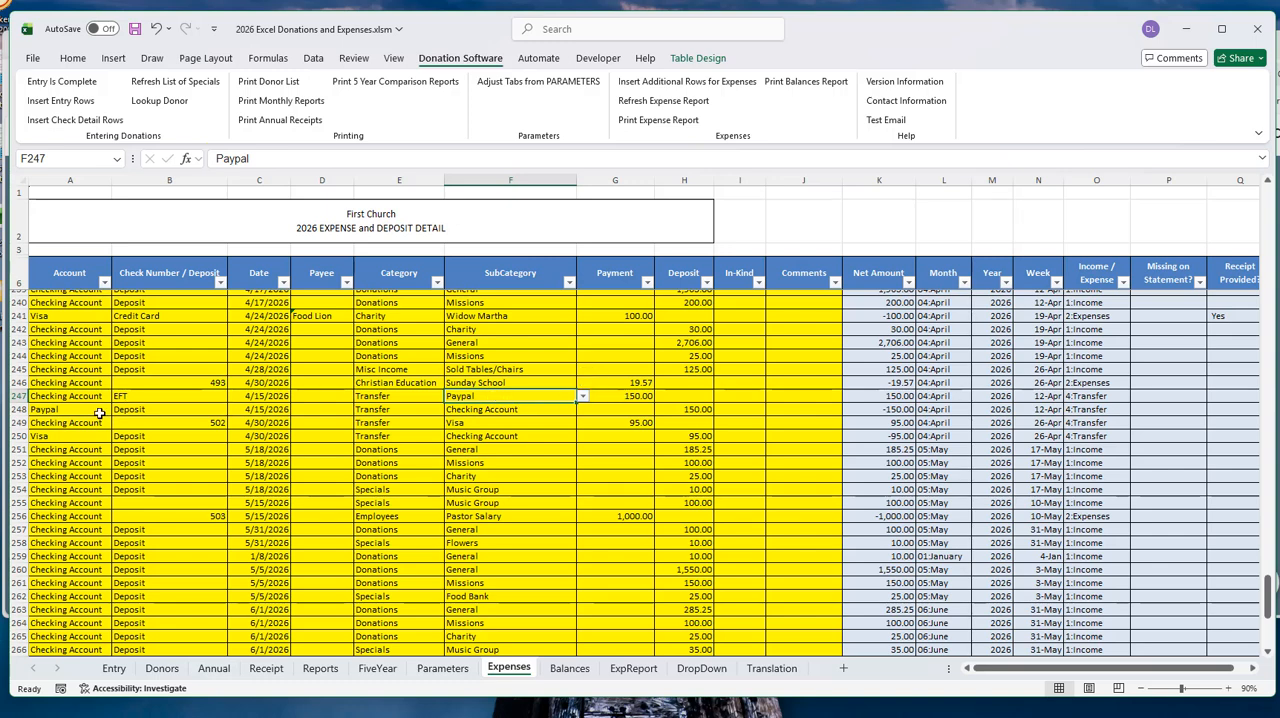
{"action": "left_click", "coordinate": [612, 396]}
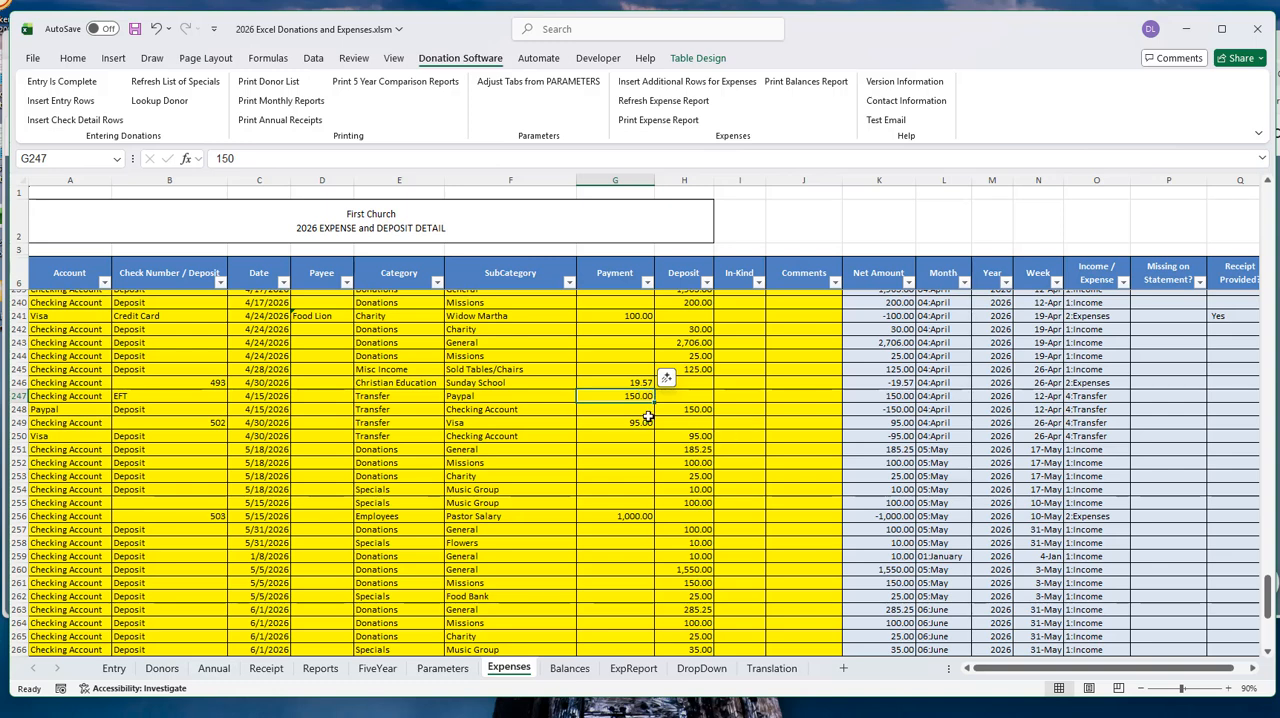
{"action": "left_click", "coordinate": [63, 410]}
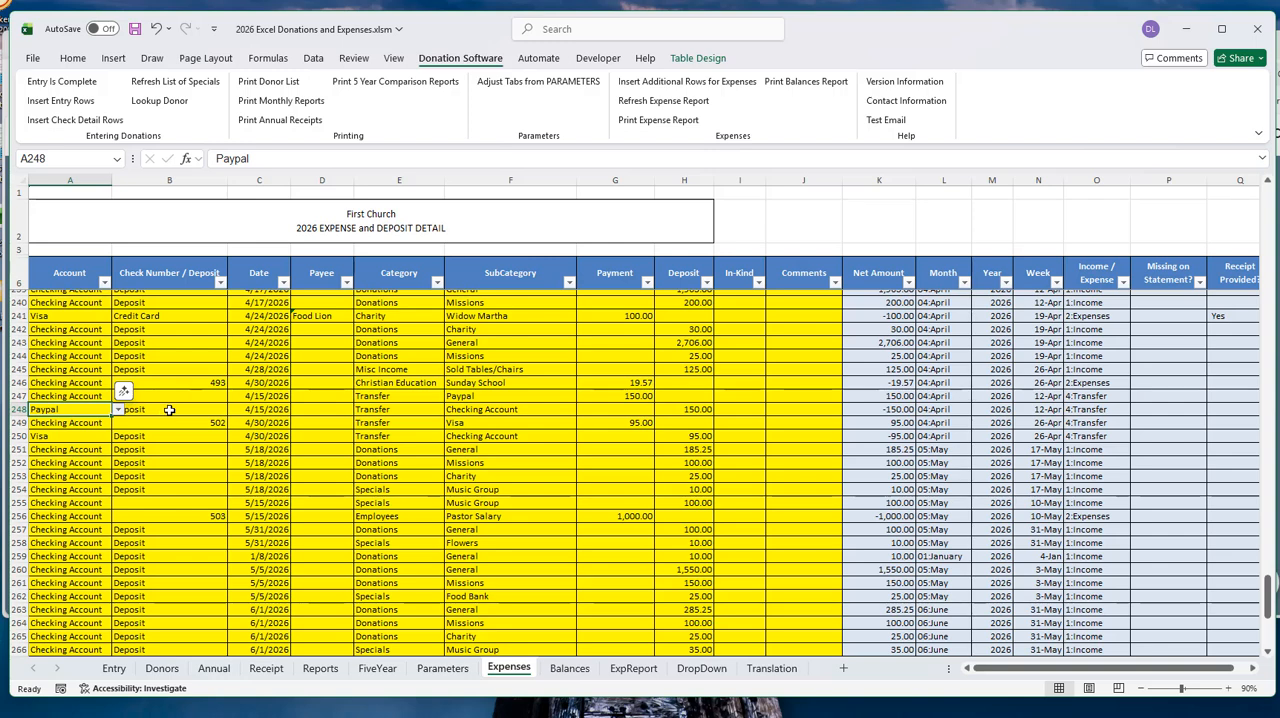
{"action": "left_click", "coordinate": [167, 410]}
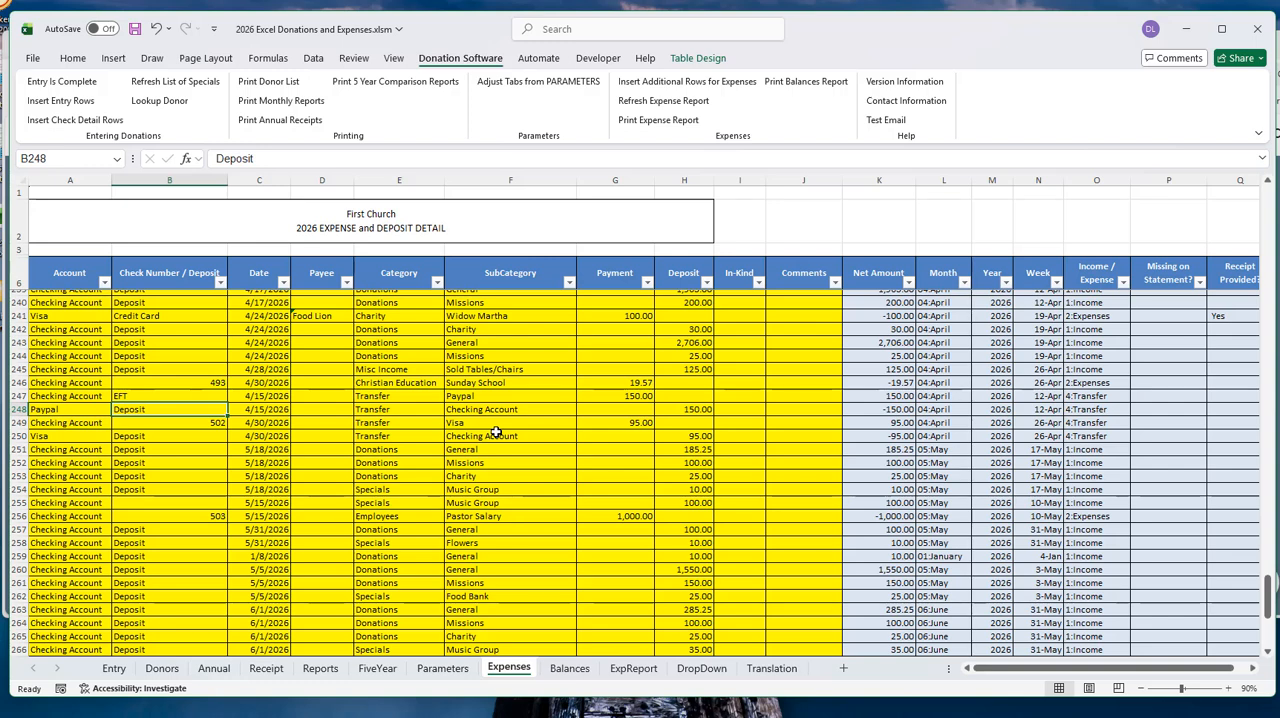
- Examine the account, check number or deposit, category, subcategory and amount cells of the Visa transfer in rows 249 and 250
{"action": "left_click", "coordinate": [67, 423]}
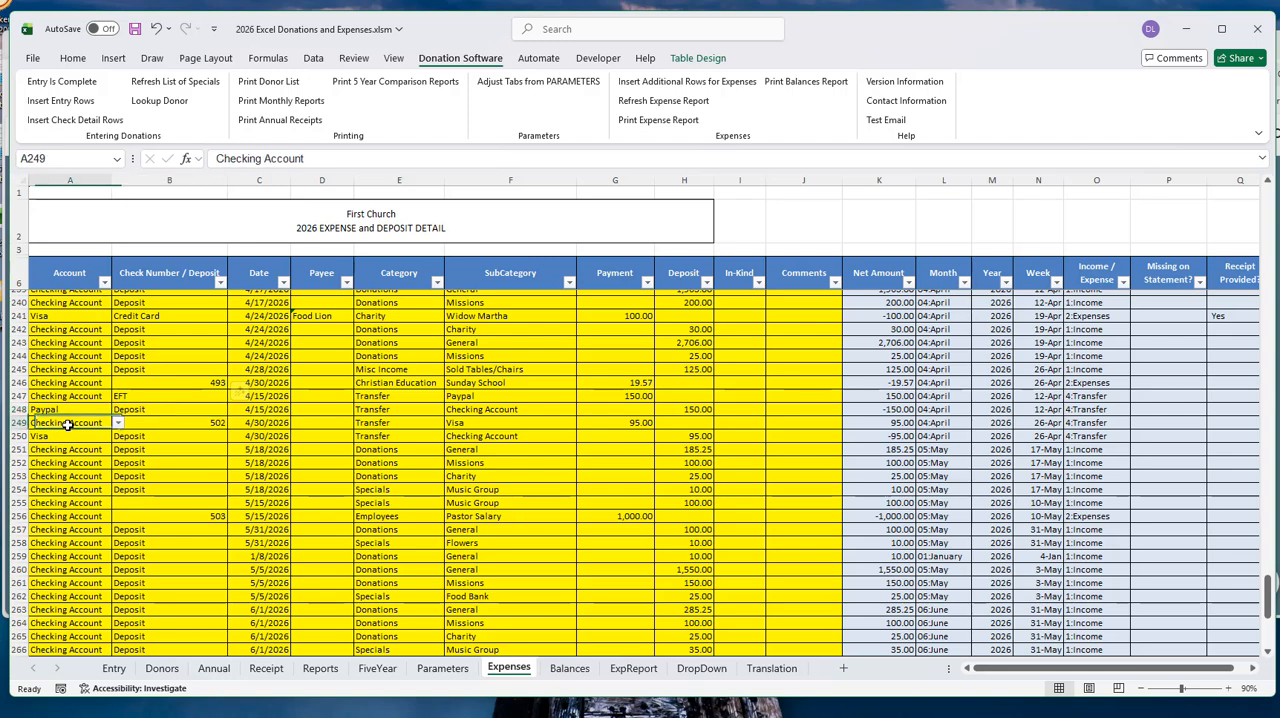
{"action": "left_click", "coordinate": [175, 422]}
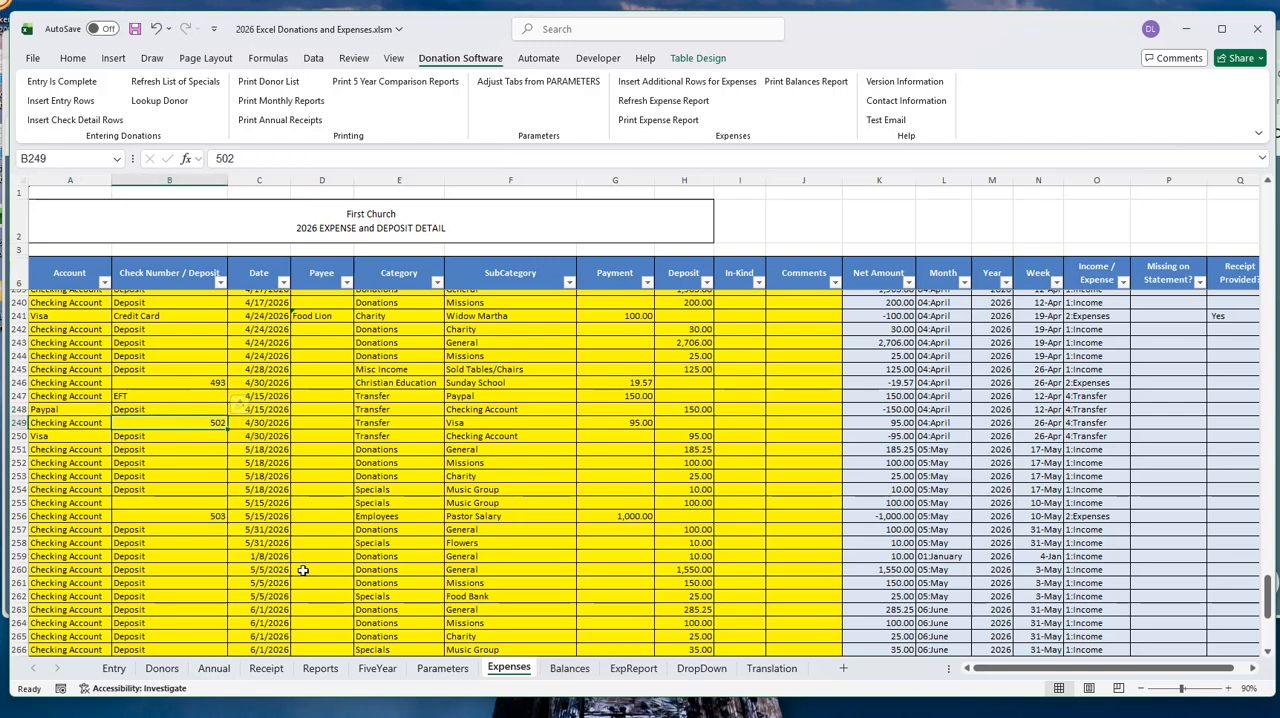
{"action": "left_click", "coordinate": [402, 425]}
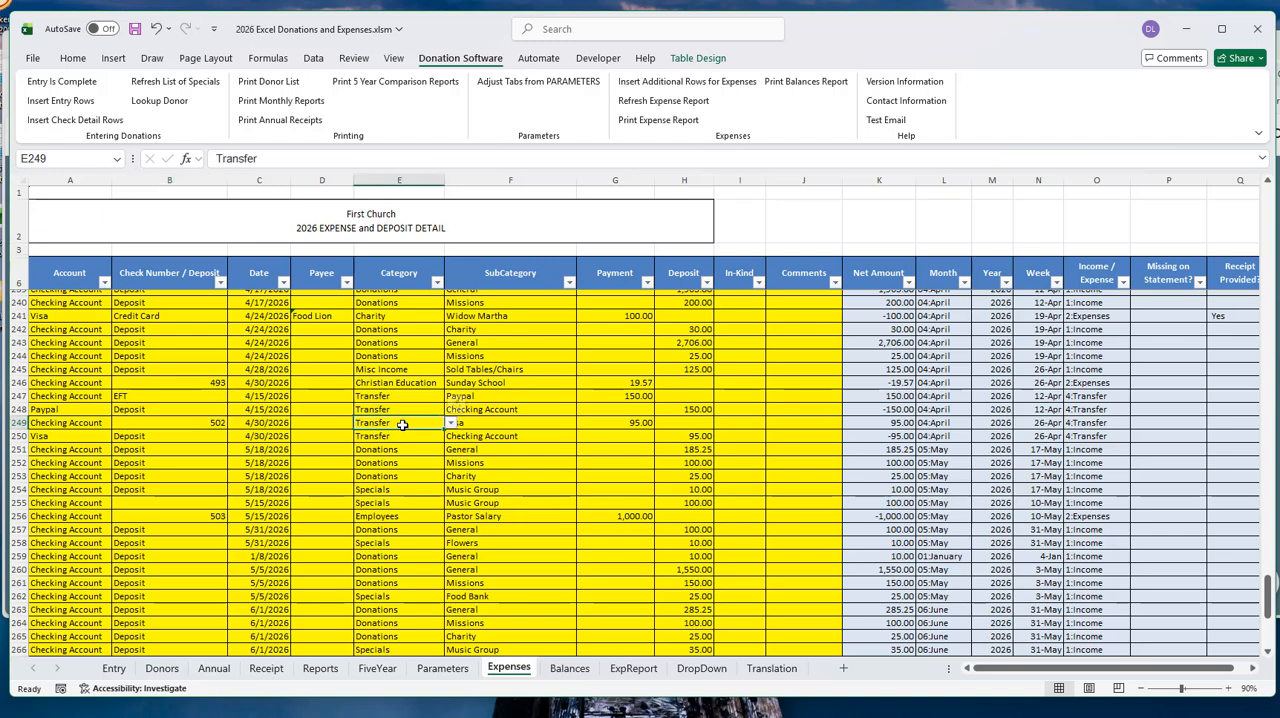
{"action": "left_click", "coordinate": [513, 422]}
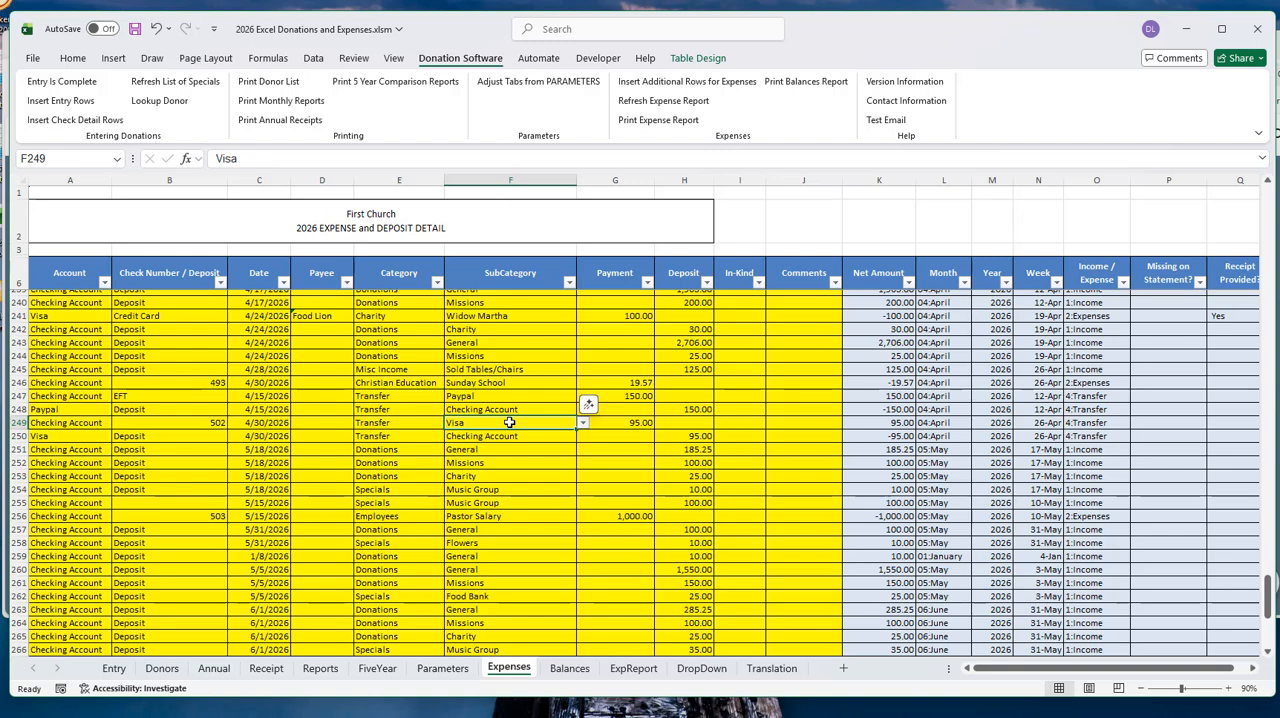
{"action": "left_click", "coordinate": [621, 421]}
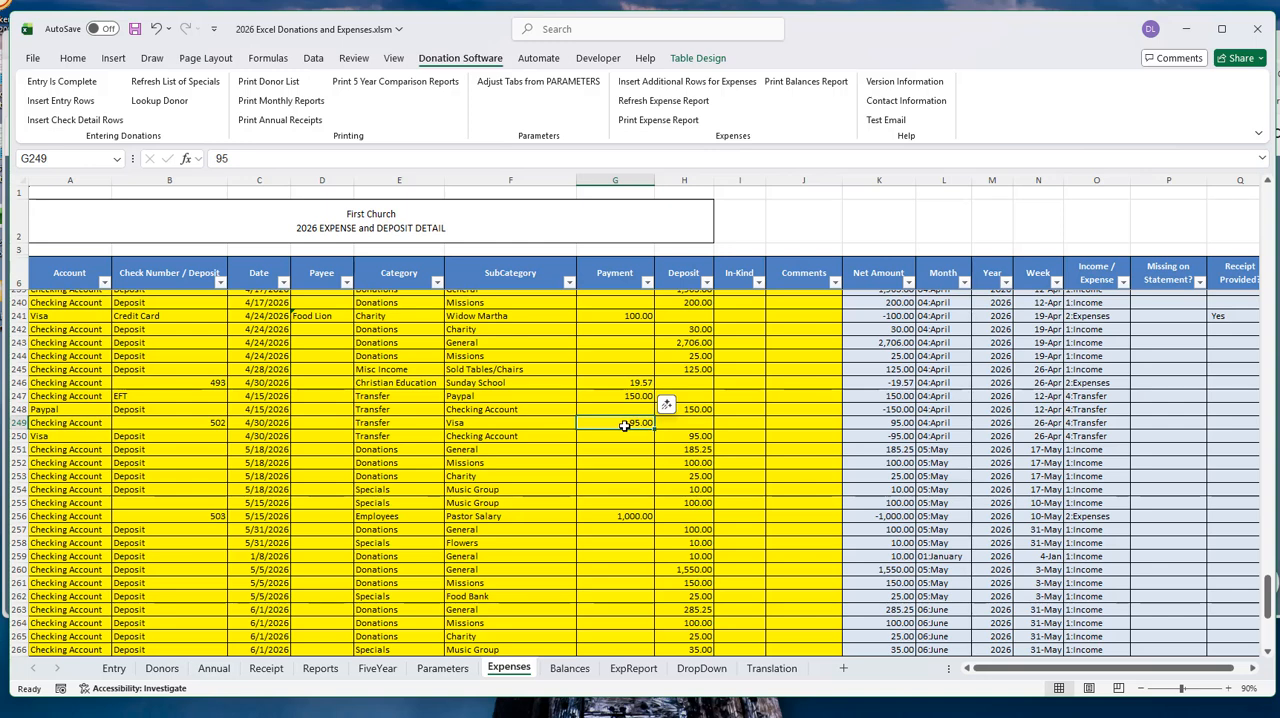
{"action": "left_click", "coordinate": [73, 436]}
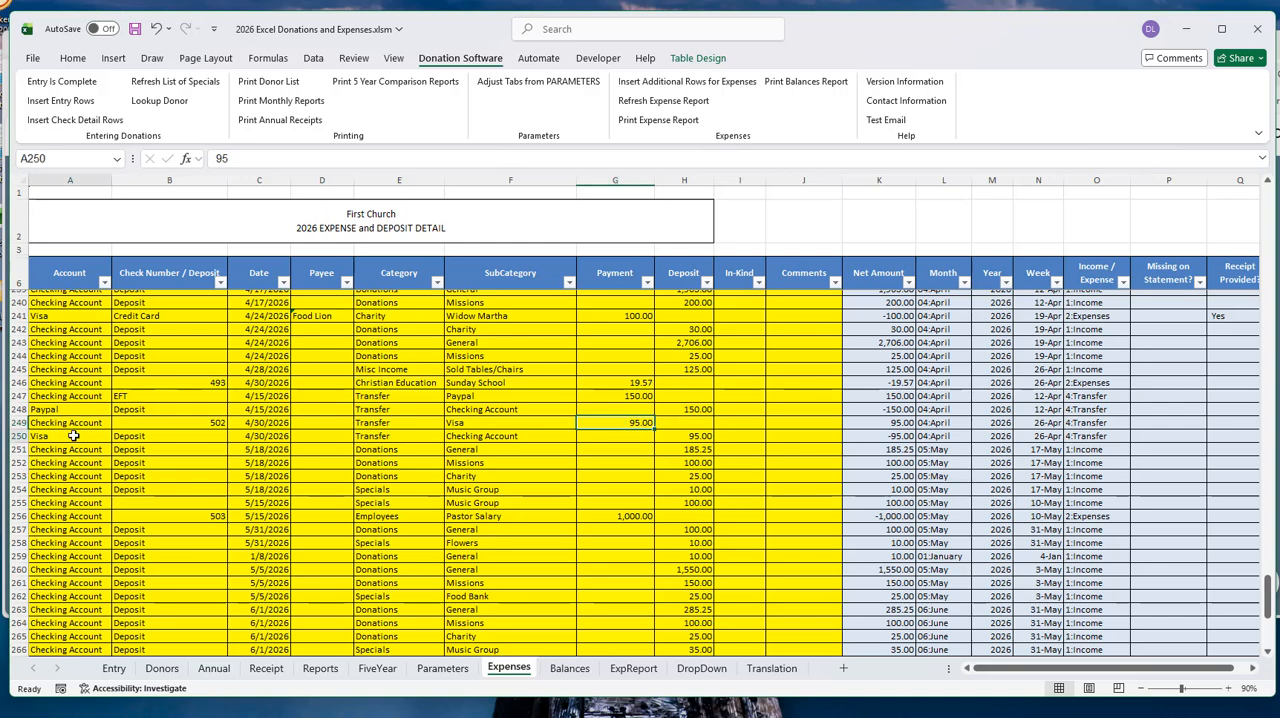
{"action": "left_click", "coordinate": [177, 437]}
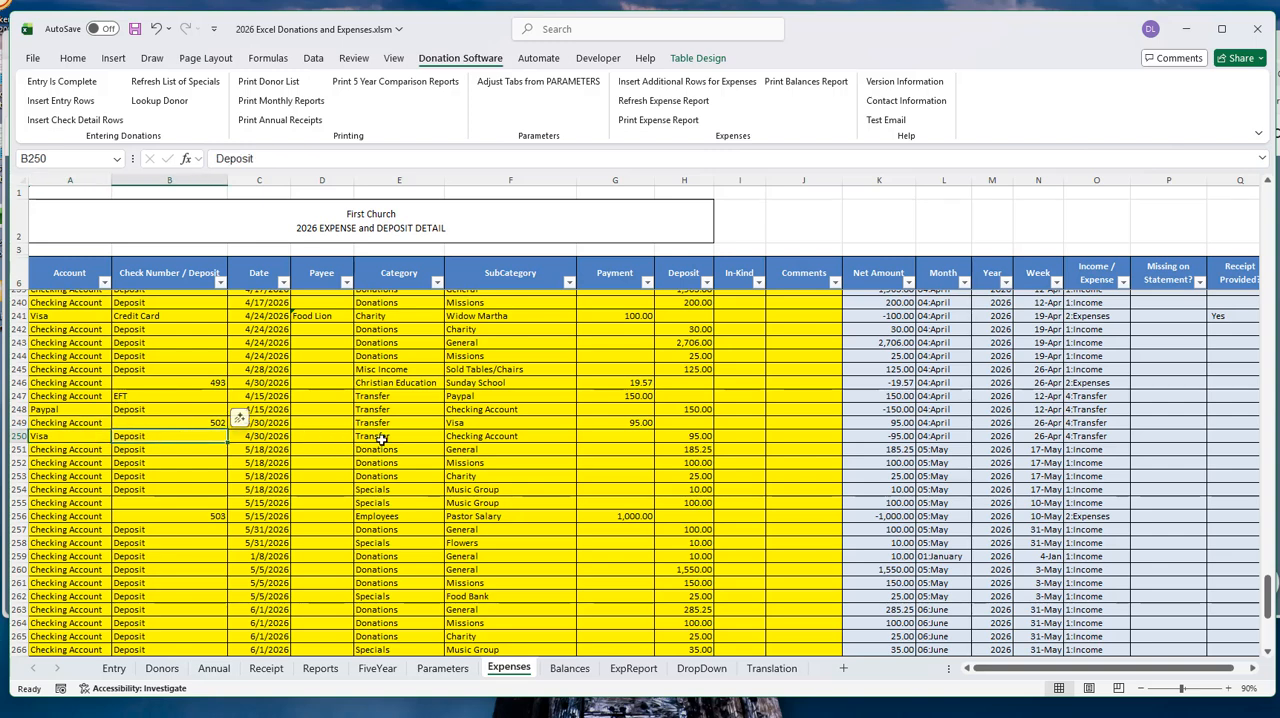
{"action": "left_click", "coordinate": [406, 437]}
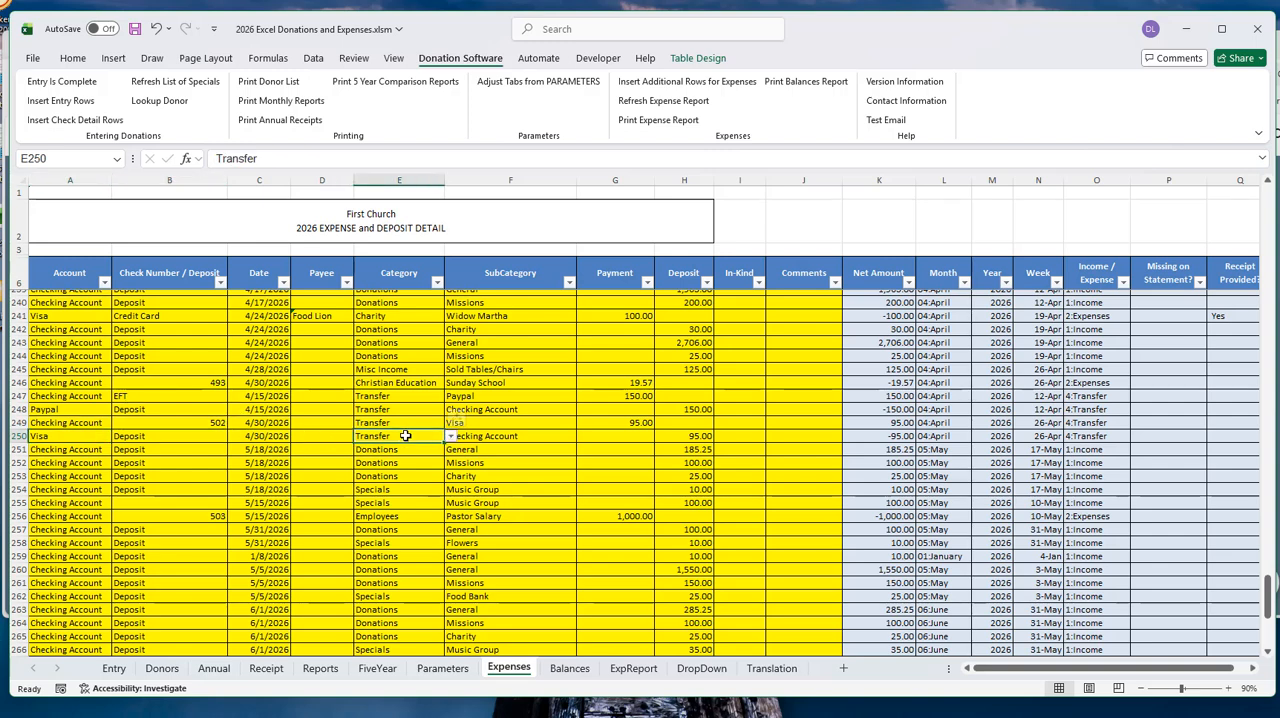
{"action": "left_click", "coordinate": [541, 441]}
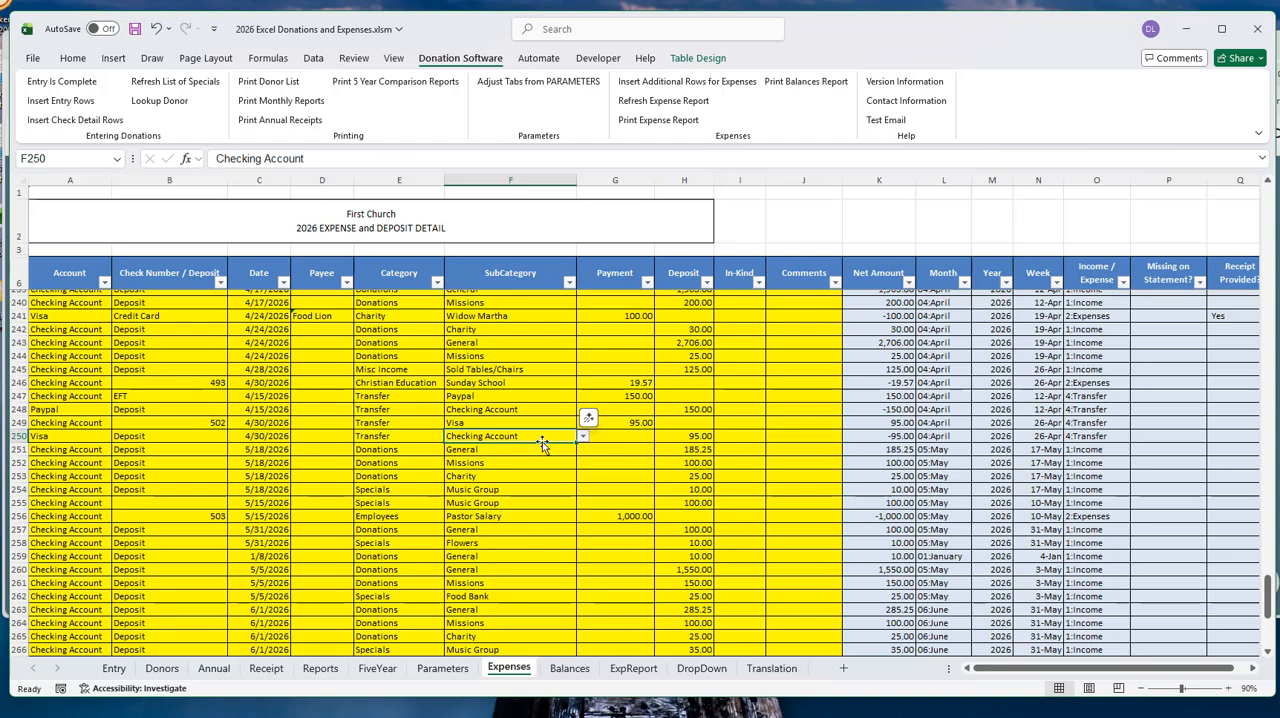
{"action": "left_click", "coordinate": [682, 437]}
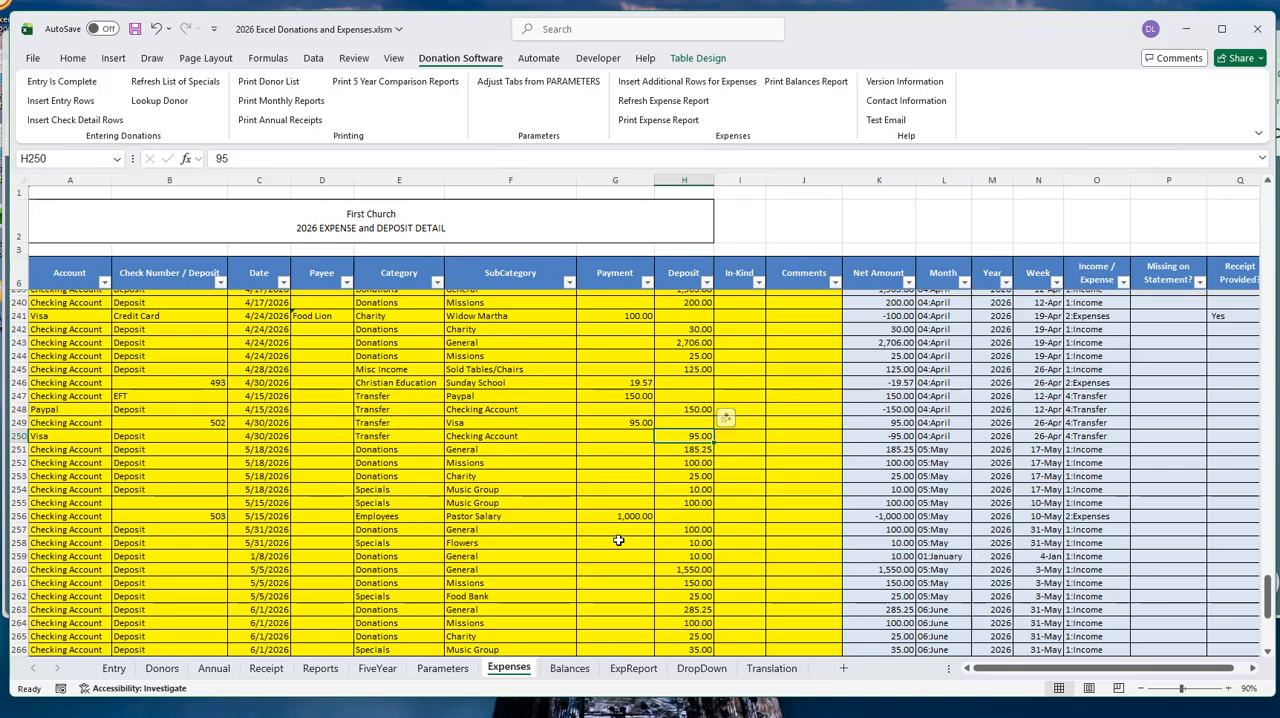
- View the DropDown sheet's lists and check which payees are offered for row 256 on the Expenses sheet
{"action": "left_click", "coordinate": [708, 675]}
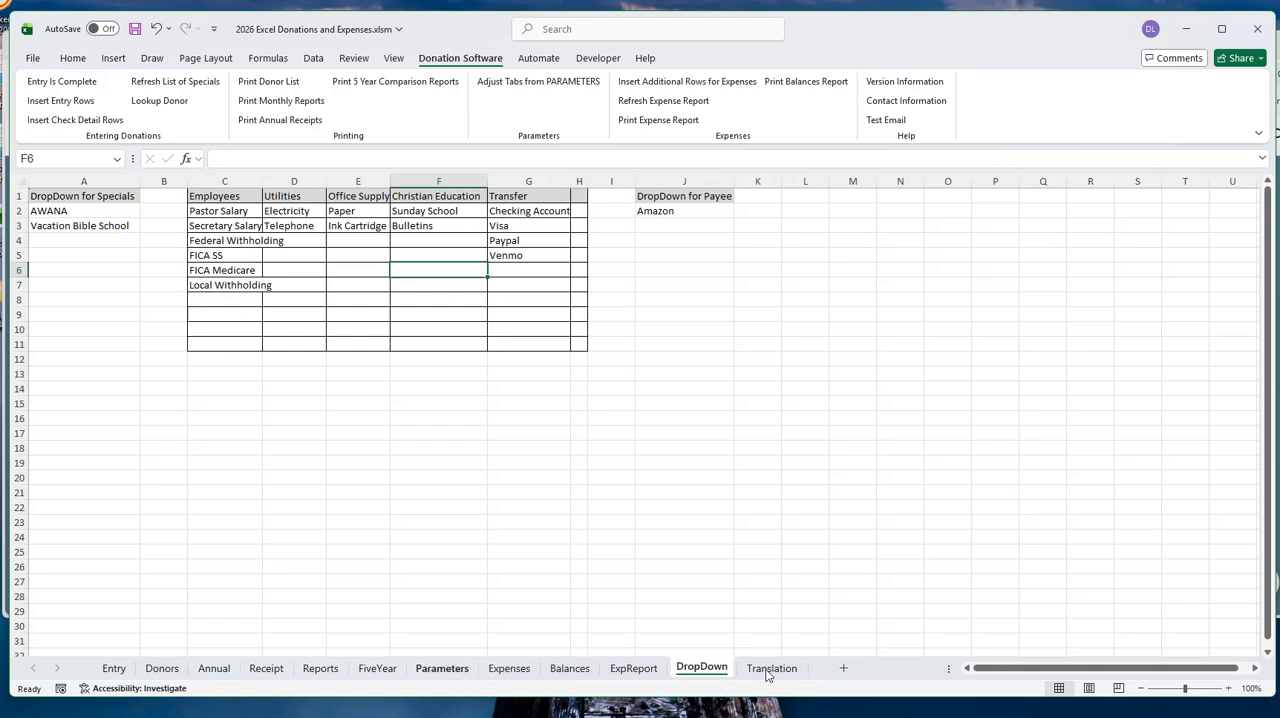
{"action": "left_click", "coordinate": [509, 668]}
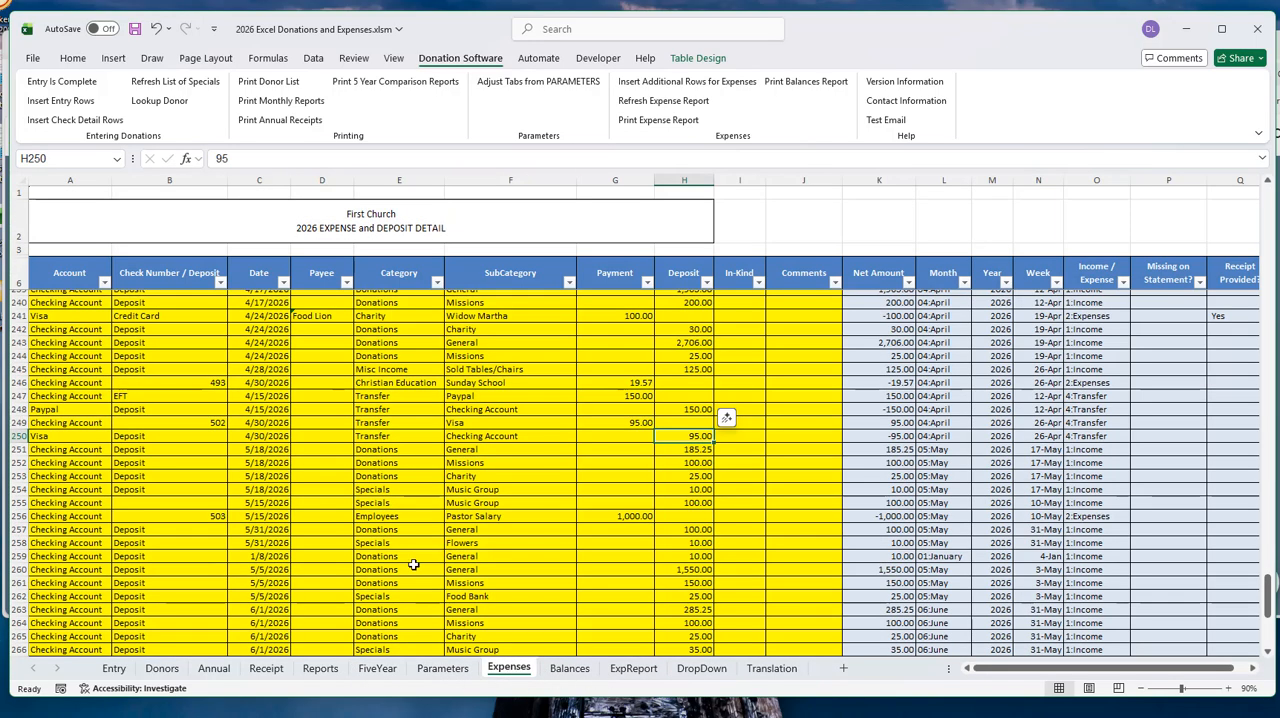
{"action": "scroll", "coordinate": [312, 434], "scroll_direction": "down", "scroll_amount": 2}
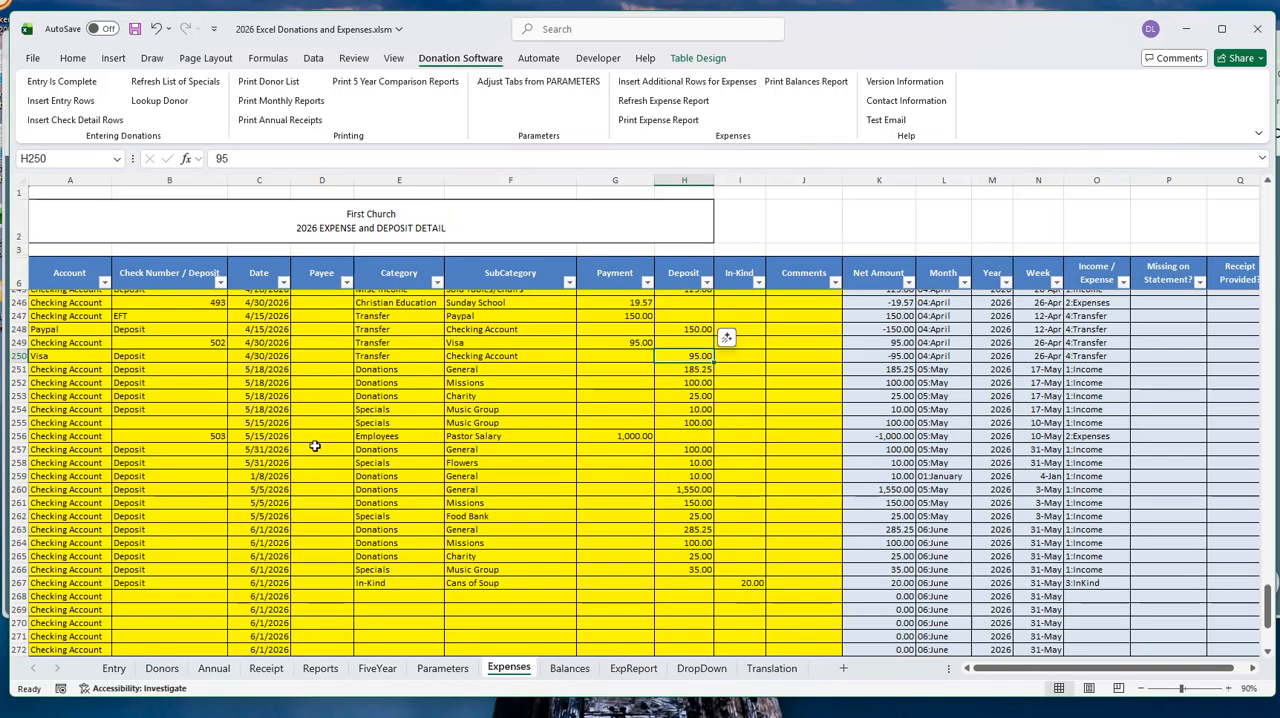
{"action": "left_click", "coordinate": [318, 436]}
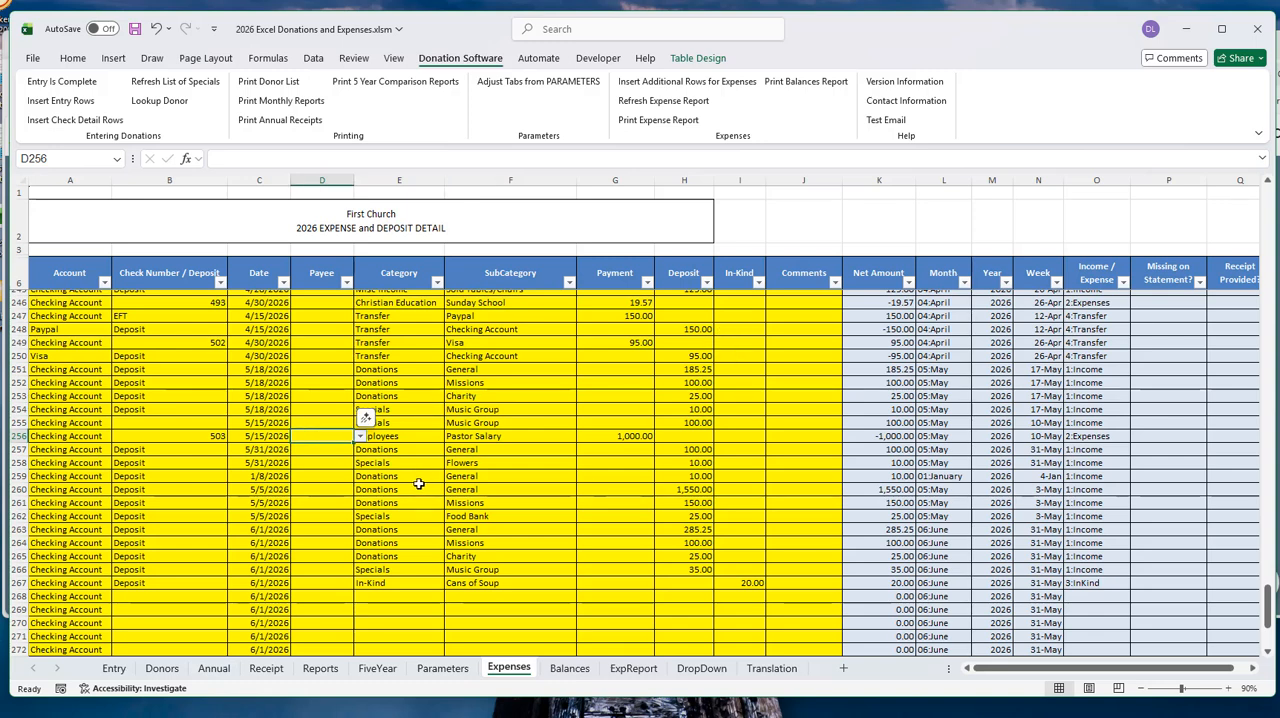
{"action": "left_click", "coordinate": [360, 438]}
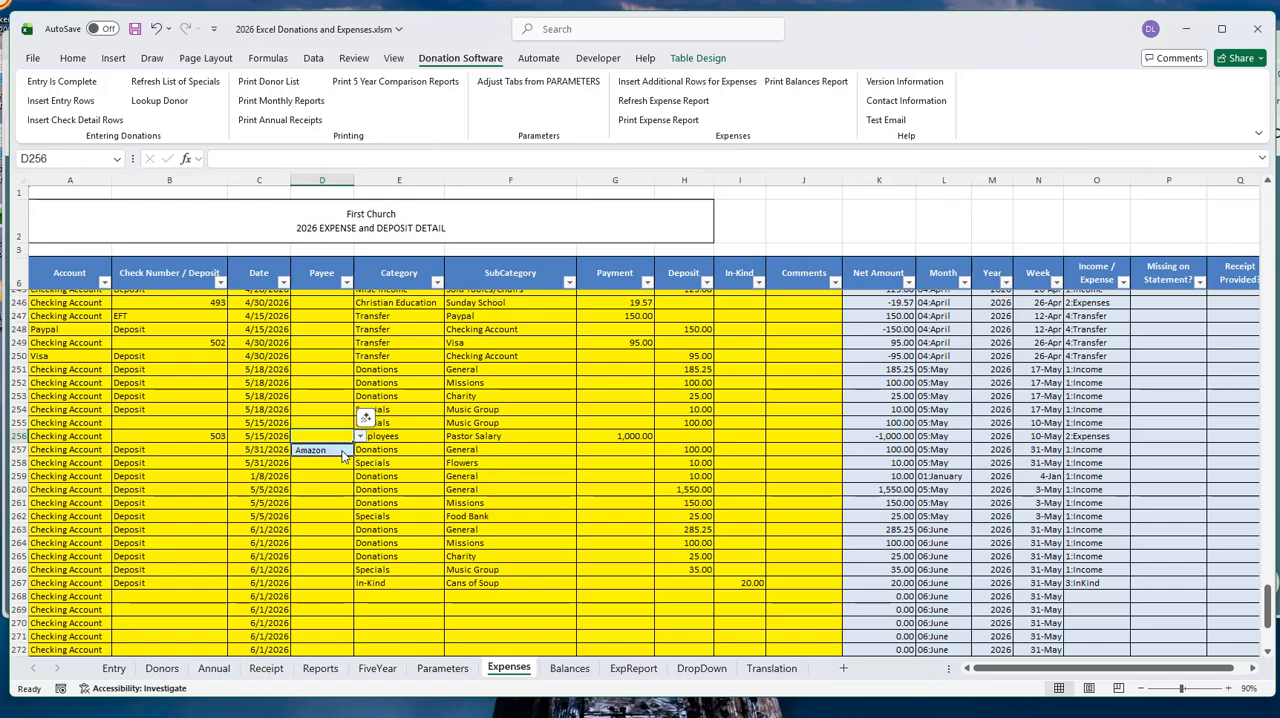
{"action": "left_click", "coordinate": [315, 433]}
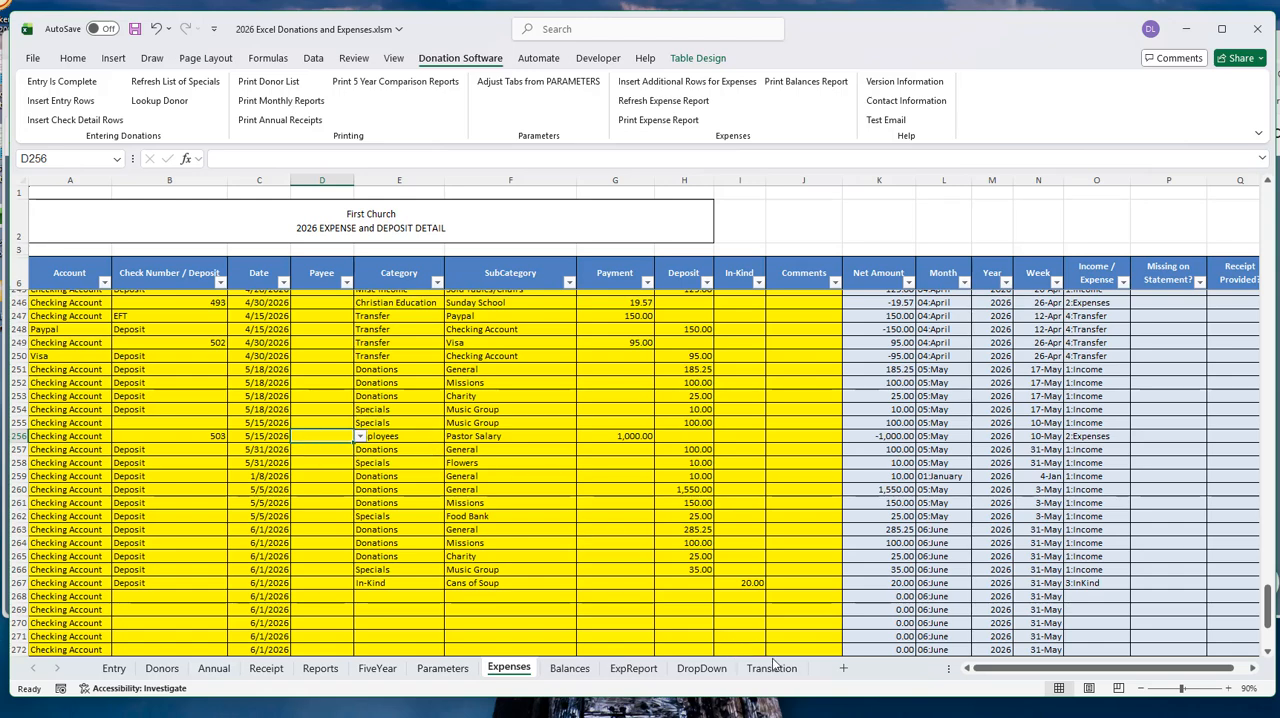
- Examine the DropDown for Payee list in column J of the DropDown sheet, including its Amazon entry and the rows for additional payees
{"action": "left_click", "coordinate": [701, 668]}
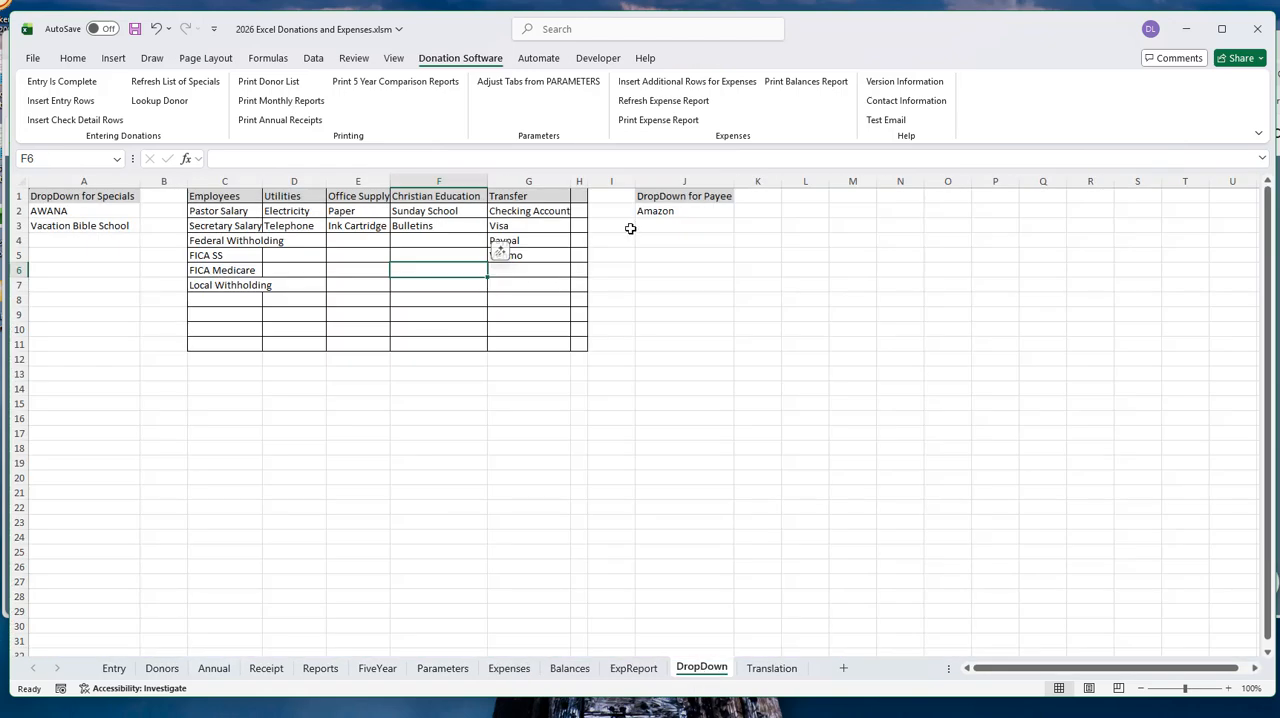
{"action": "left_click", "coordinate": [684, 181]}
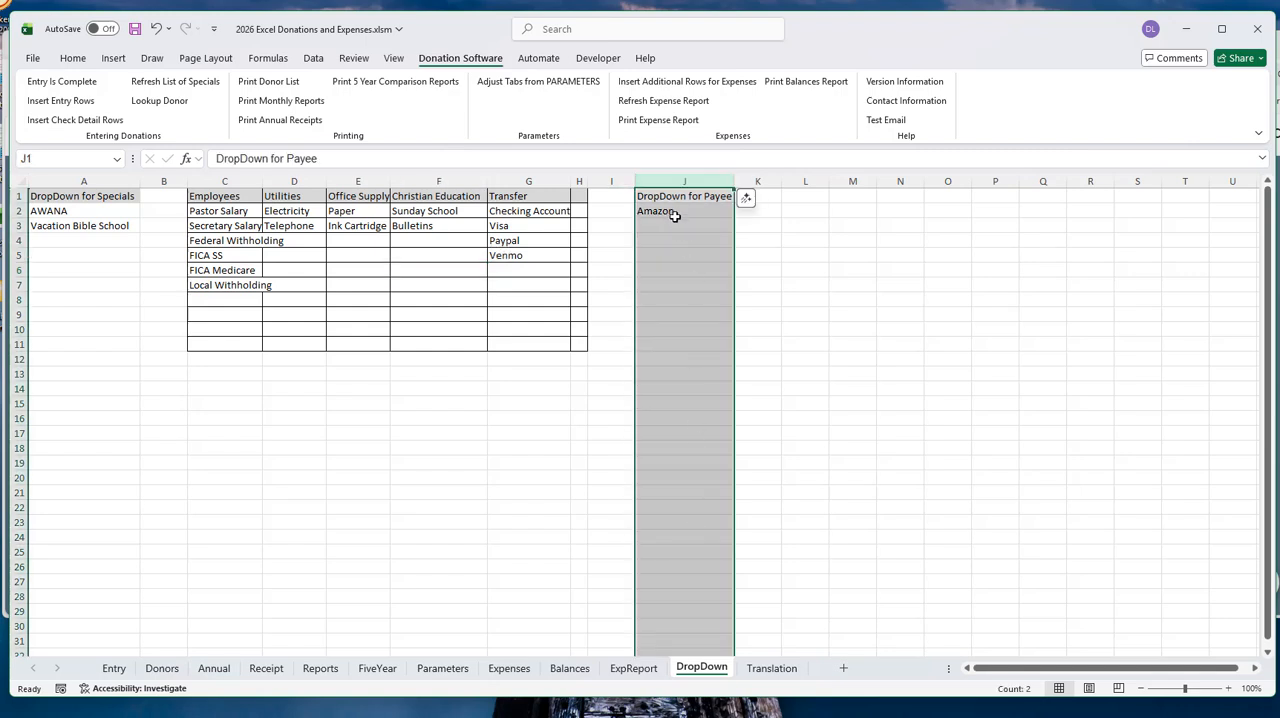
{"action": "left_click_drag", "start_coordinate": [677, 211], "coordinate": [679, 418]}
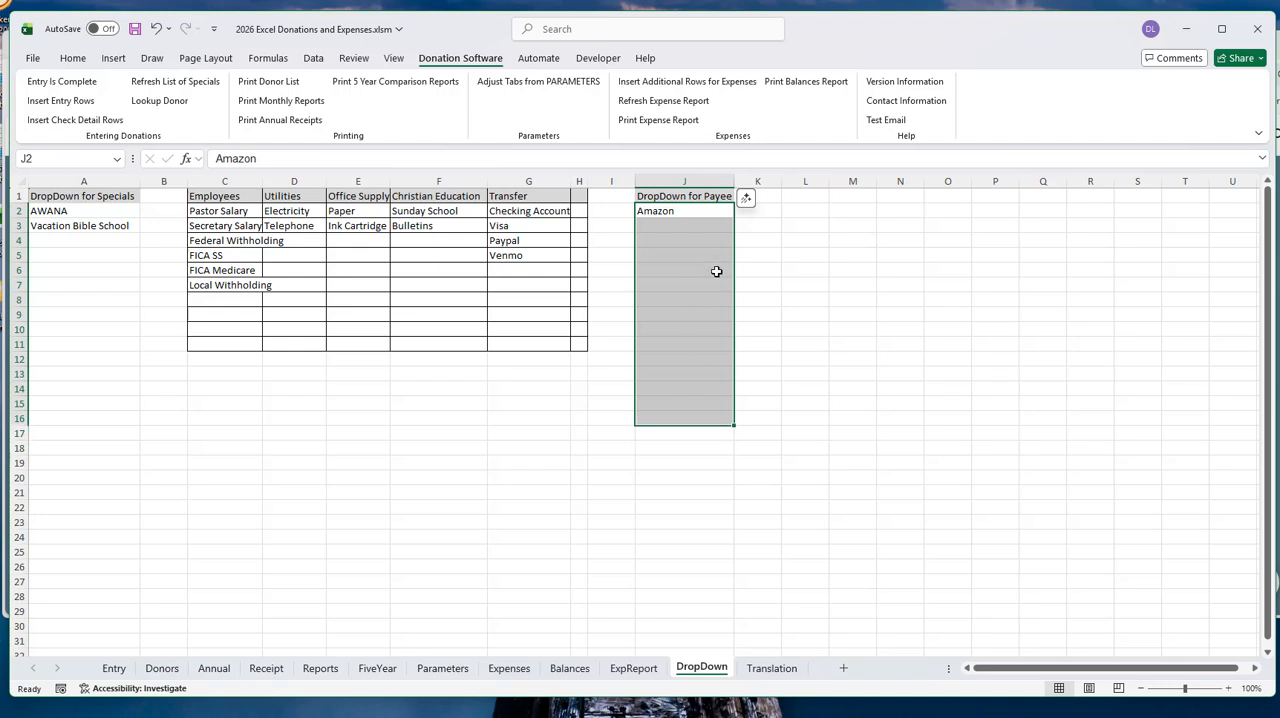
{"action": "left_click", "coordinate": [694, 211]}
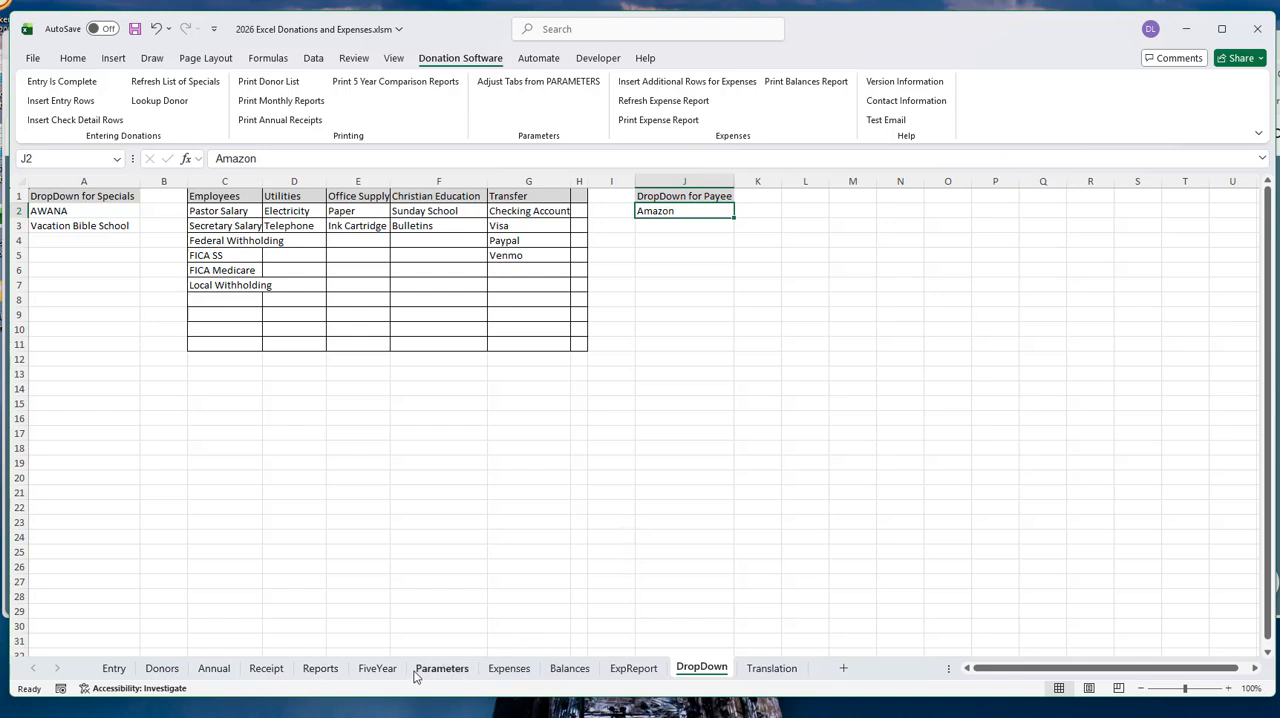
- Return to the Expenses sheet and select the Comments cell in row 260
{"action": "left_click", "coordinate": [513, 672]}
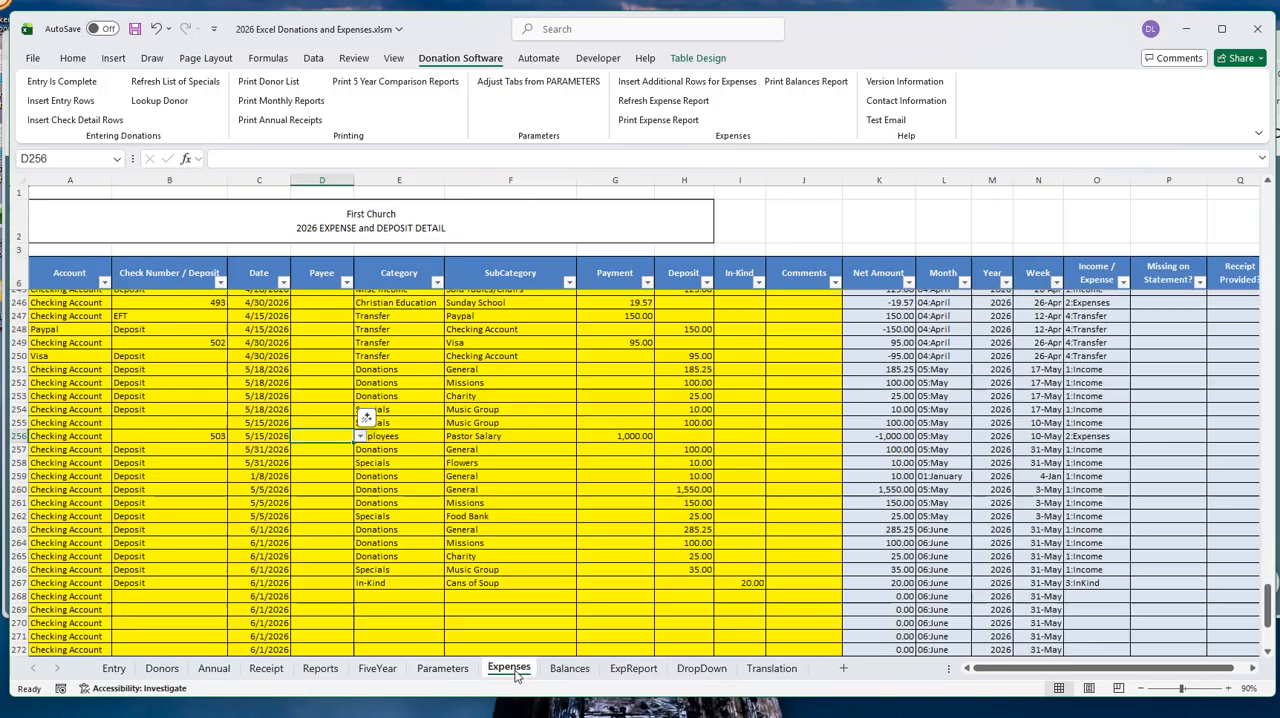
{"action": "scroll", "coordinate": [596, 523], "scroll_direction": "down", "scroll_amount": 2}
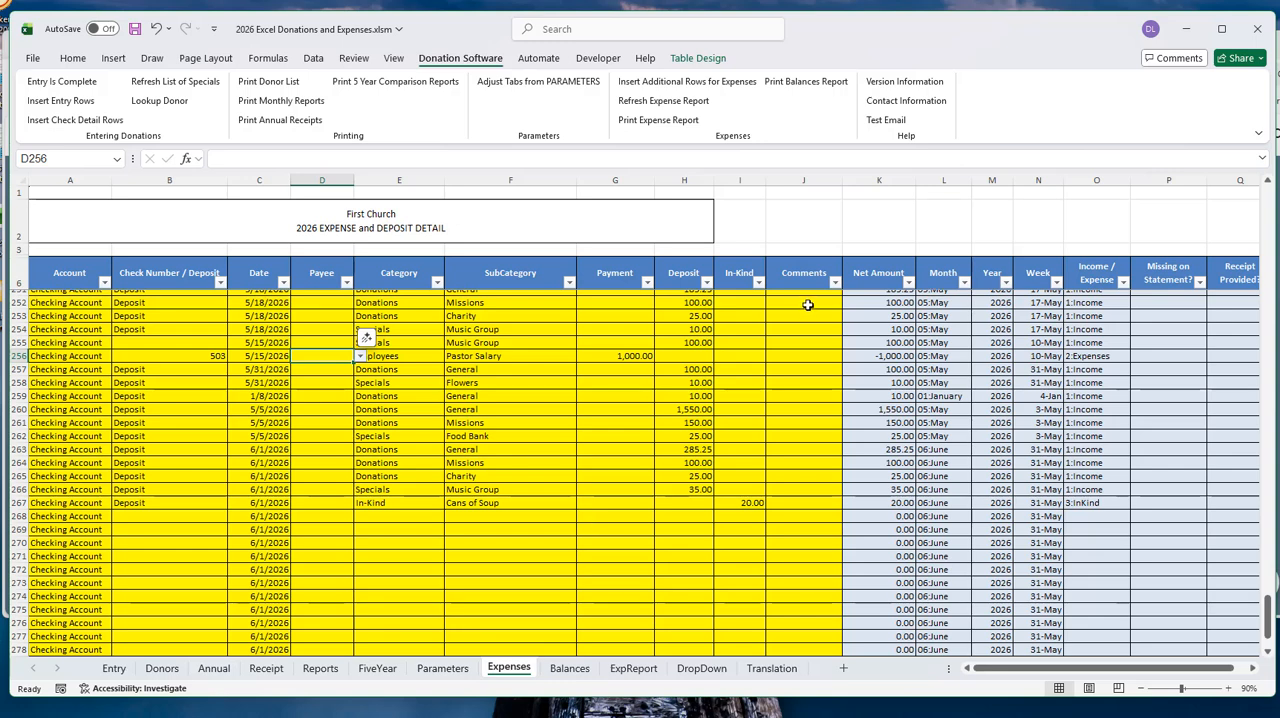
{"action": "left_click", "coordinate": [790, 412]}
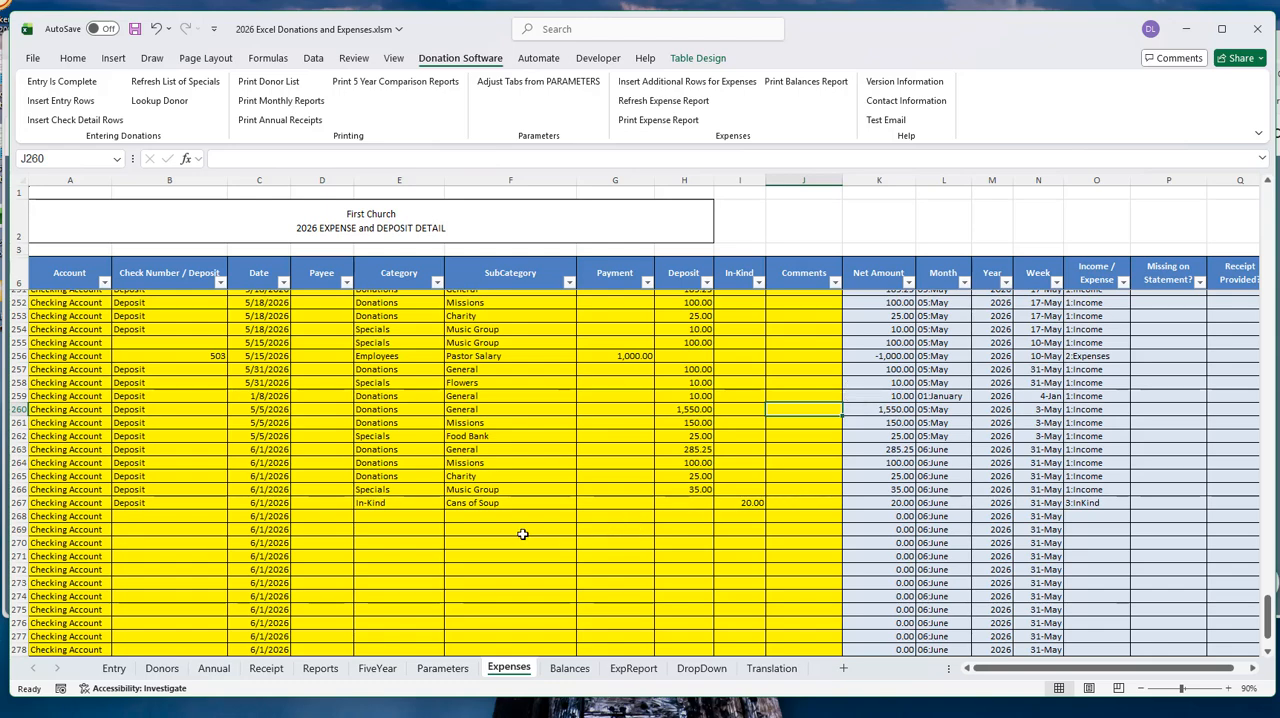
- Look through the categories and subcategories of the April to June entries on the Expenses sheet
{"action": "scroll", "coordinate": [522, 534], "scroll_direction": "up", "scroll_amount": 3}
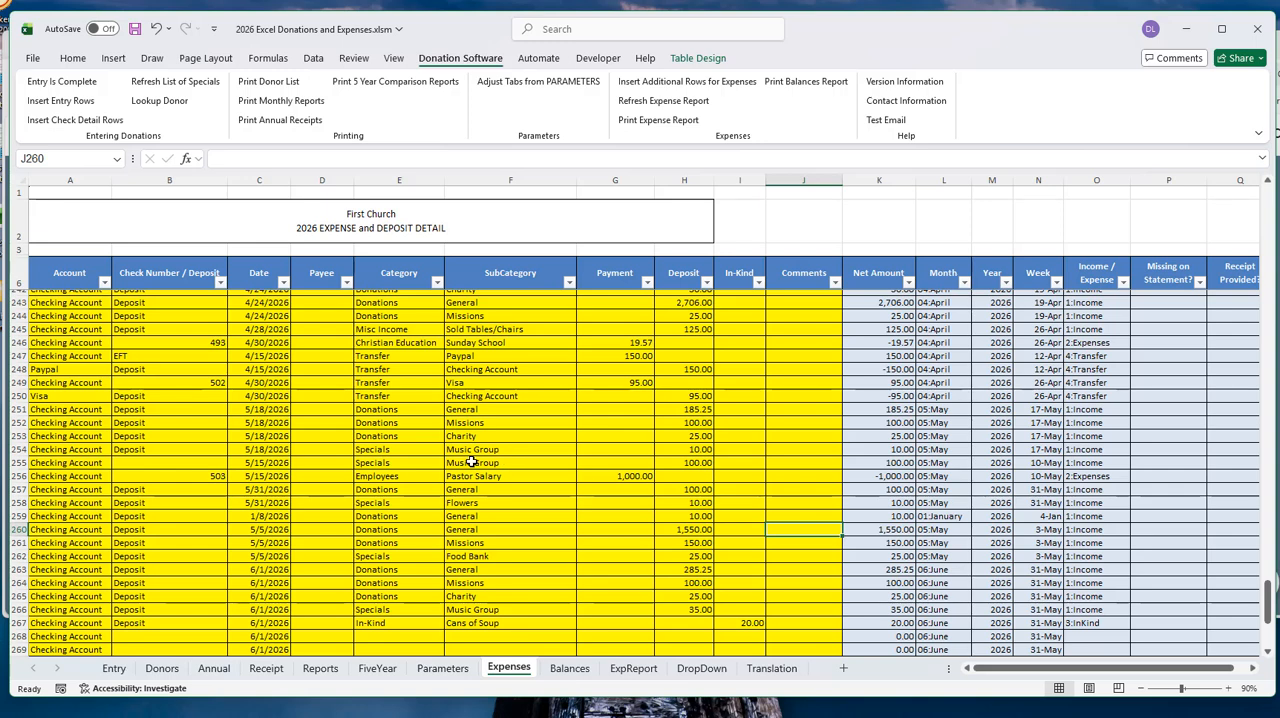
{"action": "scroll", "coordinate": [471, 462], "scroll_direction": "up", "scroll_amount": 2}
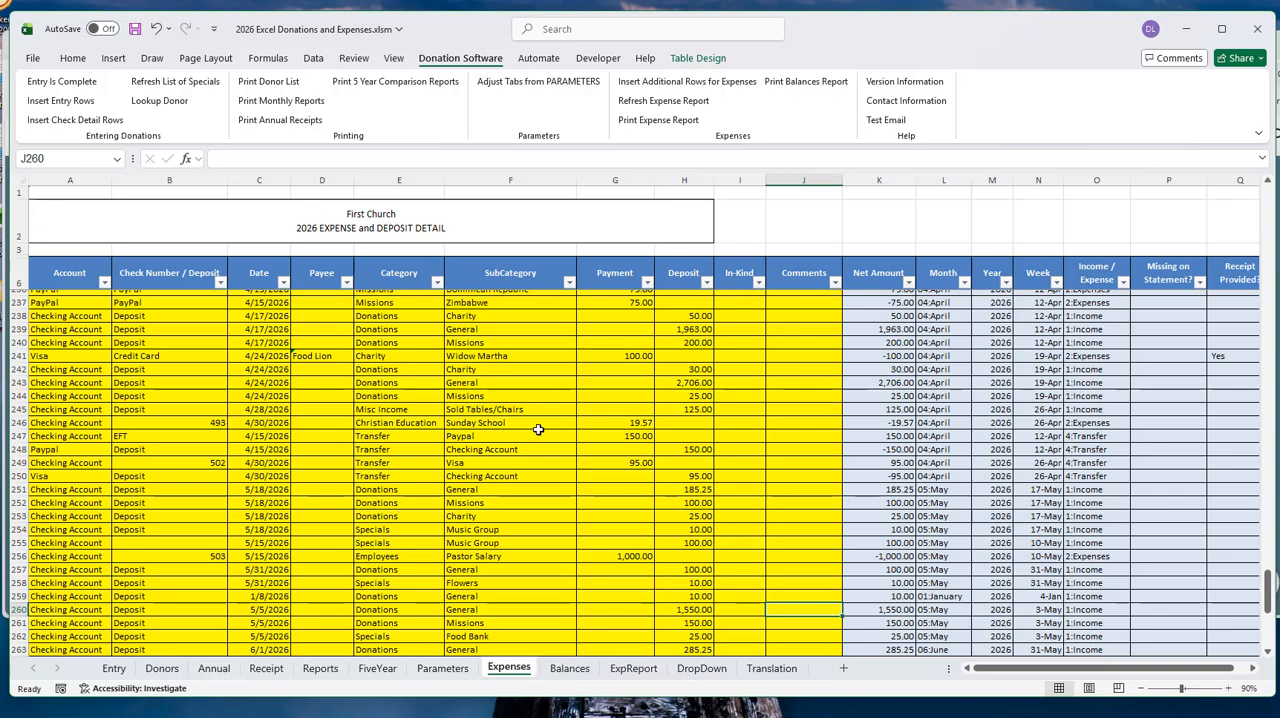
{"action": "scroll", "coordinate": [386, 413], "scroll_direction": "up", "scroll_amount": 2}
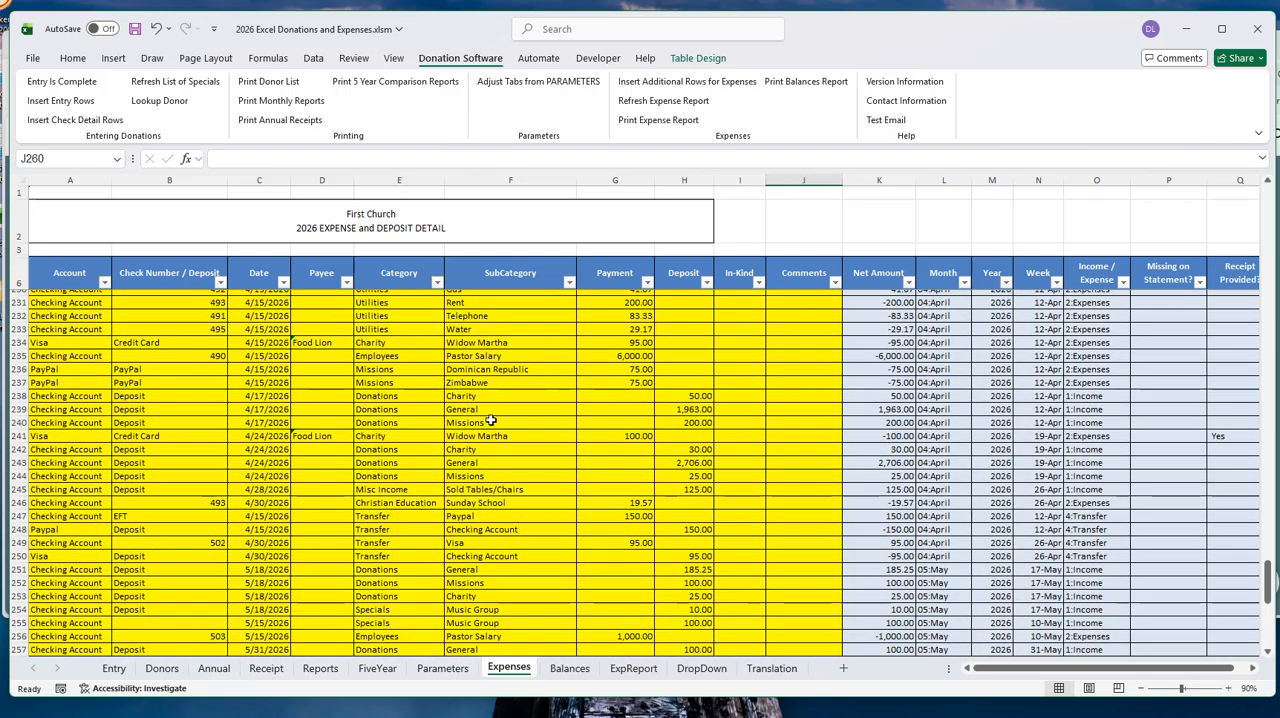
{"action": "scroll", "coordinate": [488, 422], "scroll_direction": "up", "scroll_amount": 1}
{"action": "scroll", "coordinate": [489, 422], "scroll_direction": "down", "scroll_amount": 3}
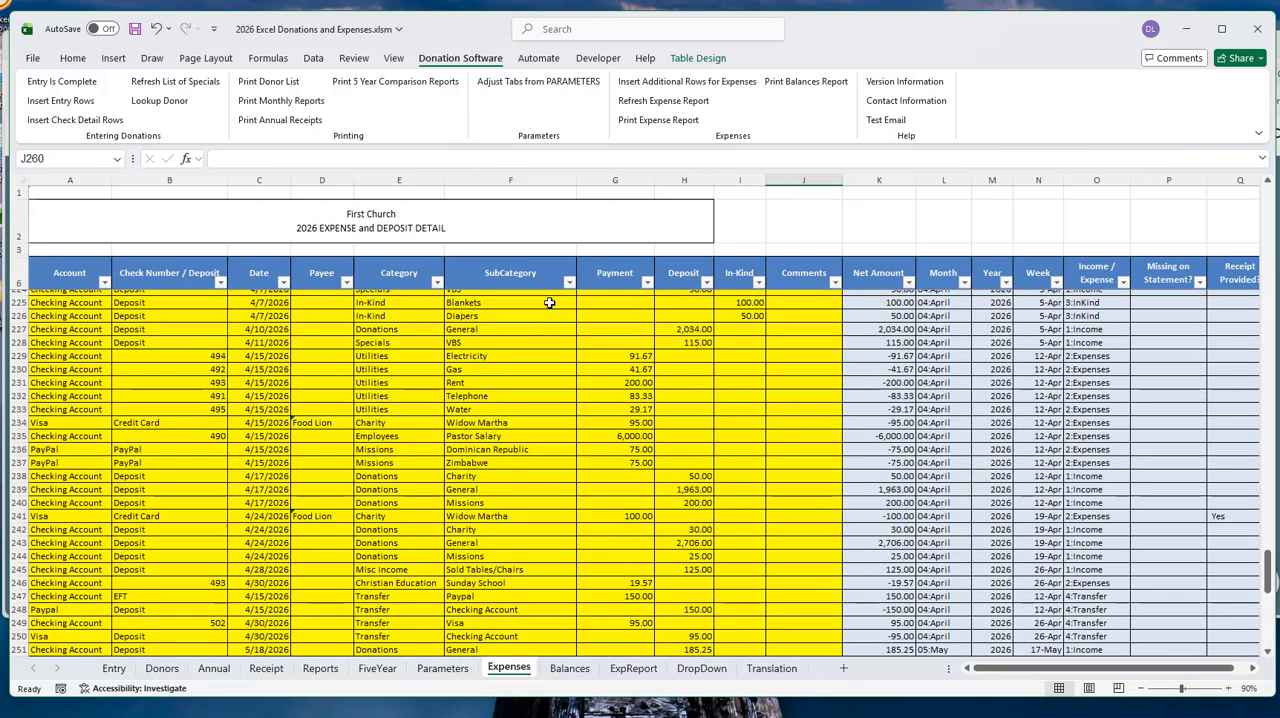
{"action": "scroll", "coordinate": [504, 380], "scroll_direction": "down", "scroll_amount": 2}
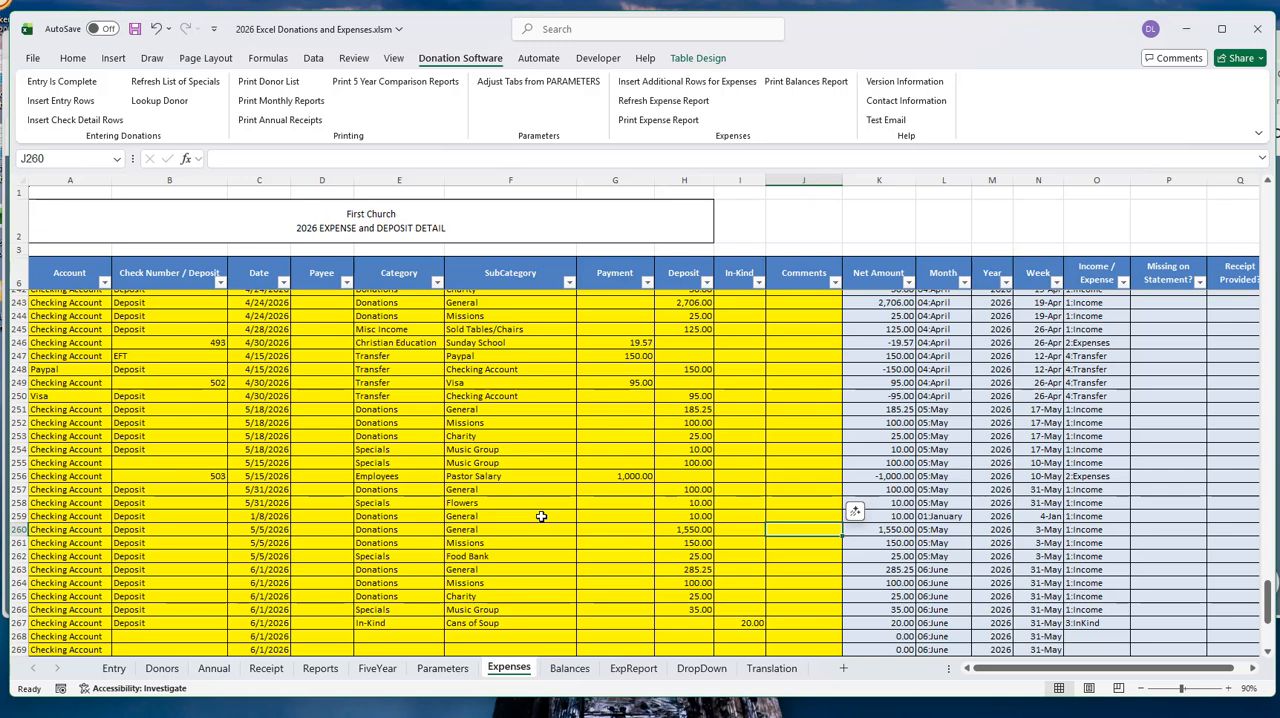
- Set row 268 on the Expenses sheet to the Office Supply category with the Paper subcategory
{"action": "left_click", "coordinate": [397, 636]}
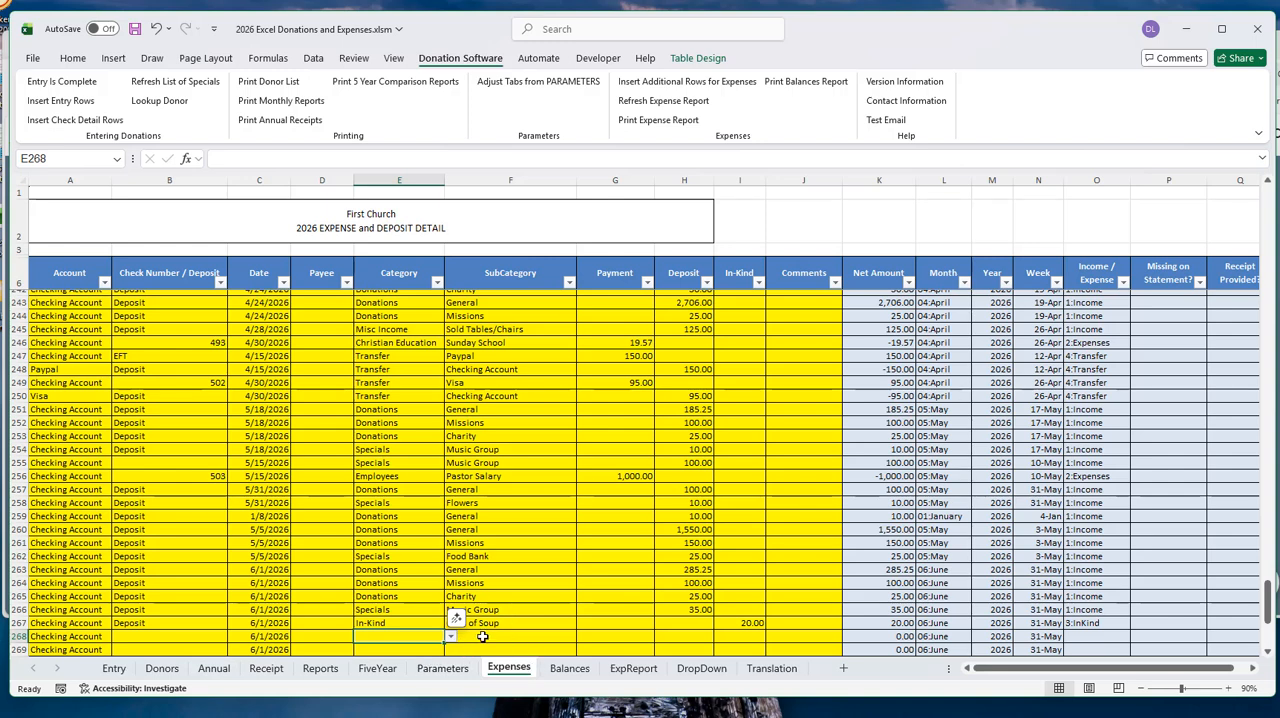
{"action": "scroll", "coordinate": [450, 600], "scroll_direction": "down", "scroll_amount": 1}
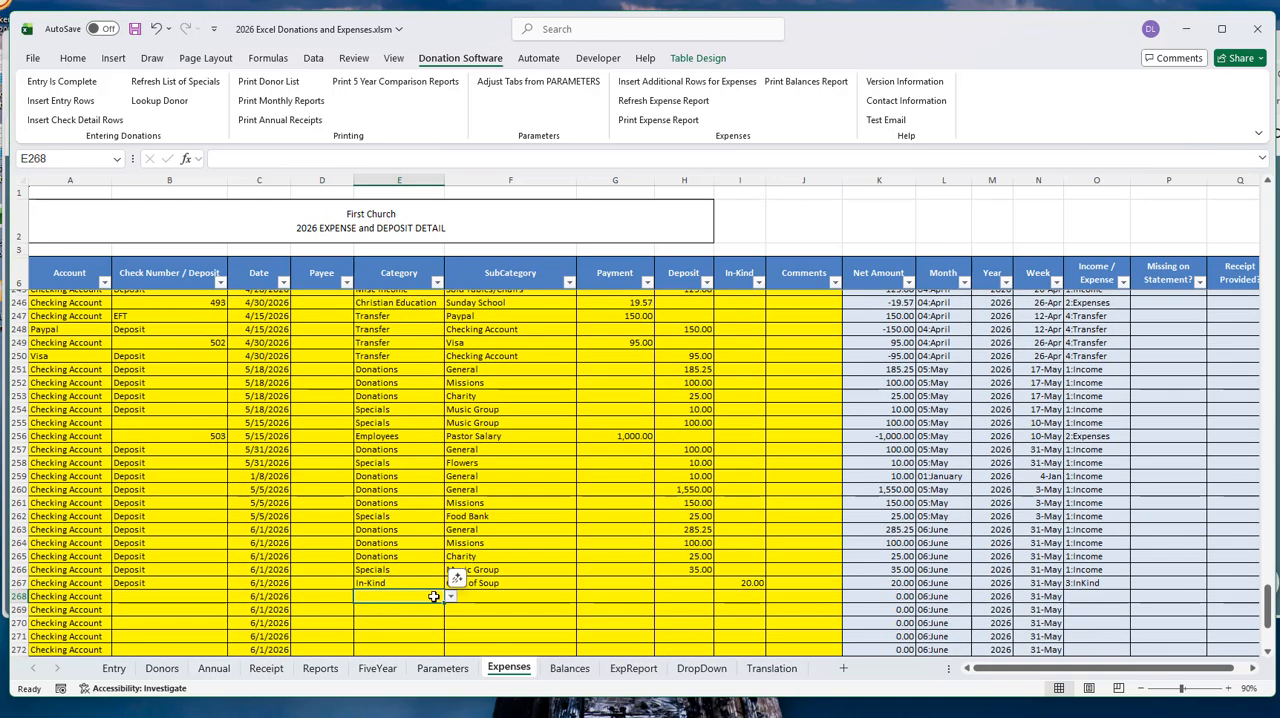
{"action": "left_click", "coordinate": [450, 598]}
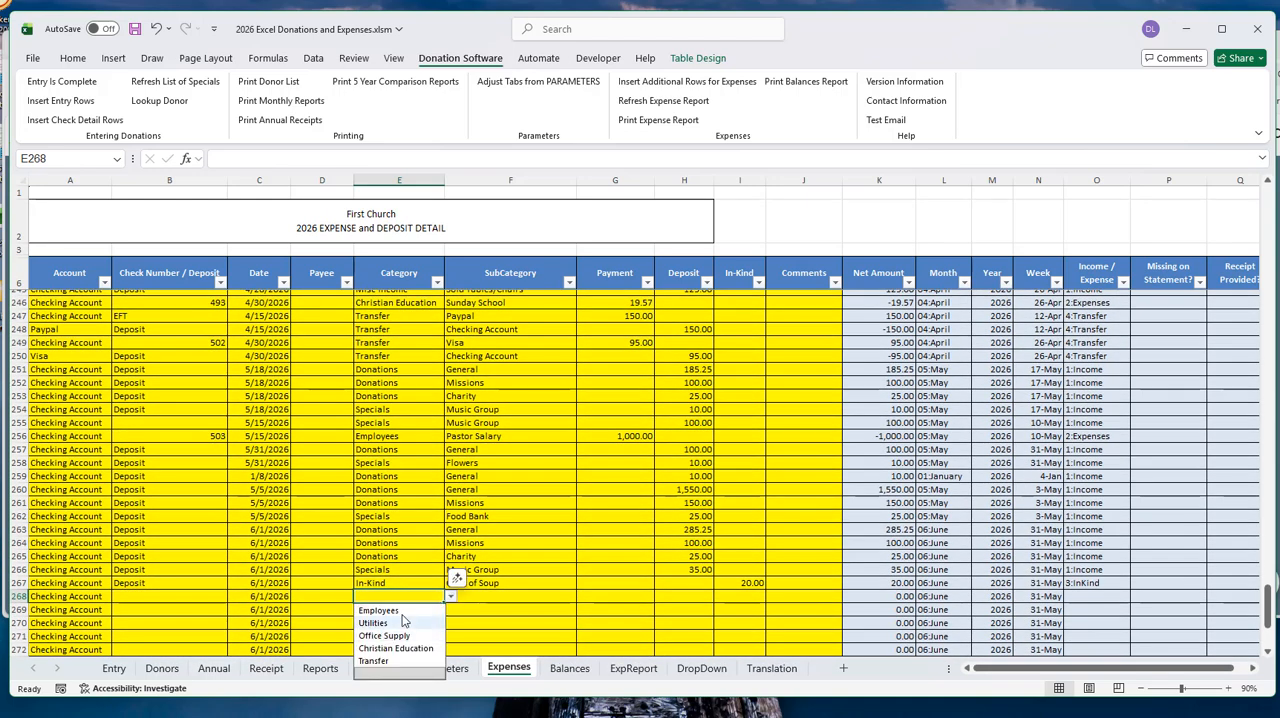
{"action": "left_click", "coordinate": [395, 636]}
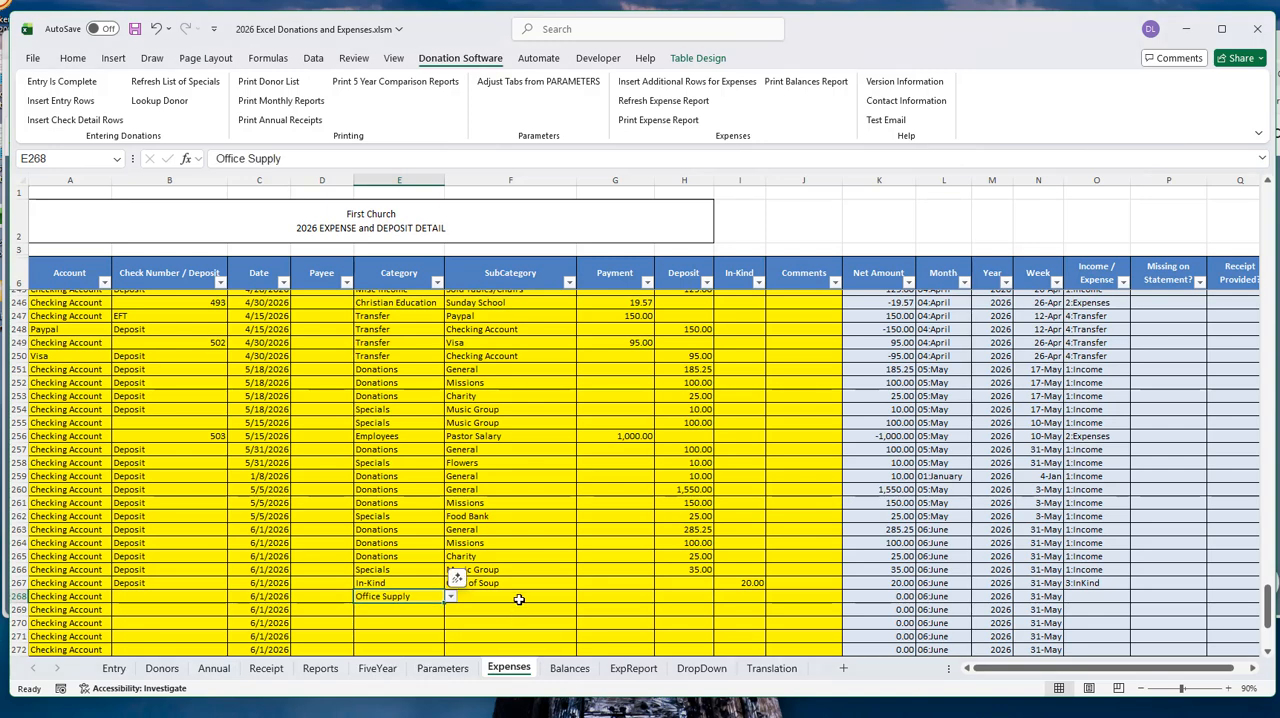
{"action": "left_click", "coordinate": [520, 597]}
{"action": "left_click", "coordinate": [582, 597]}
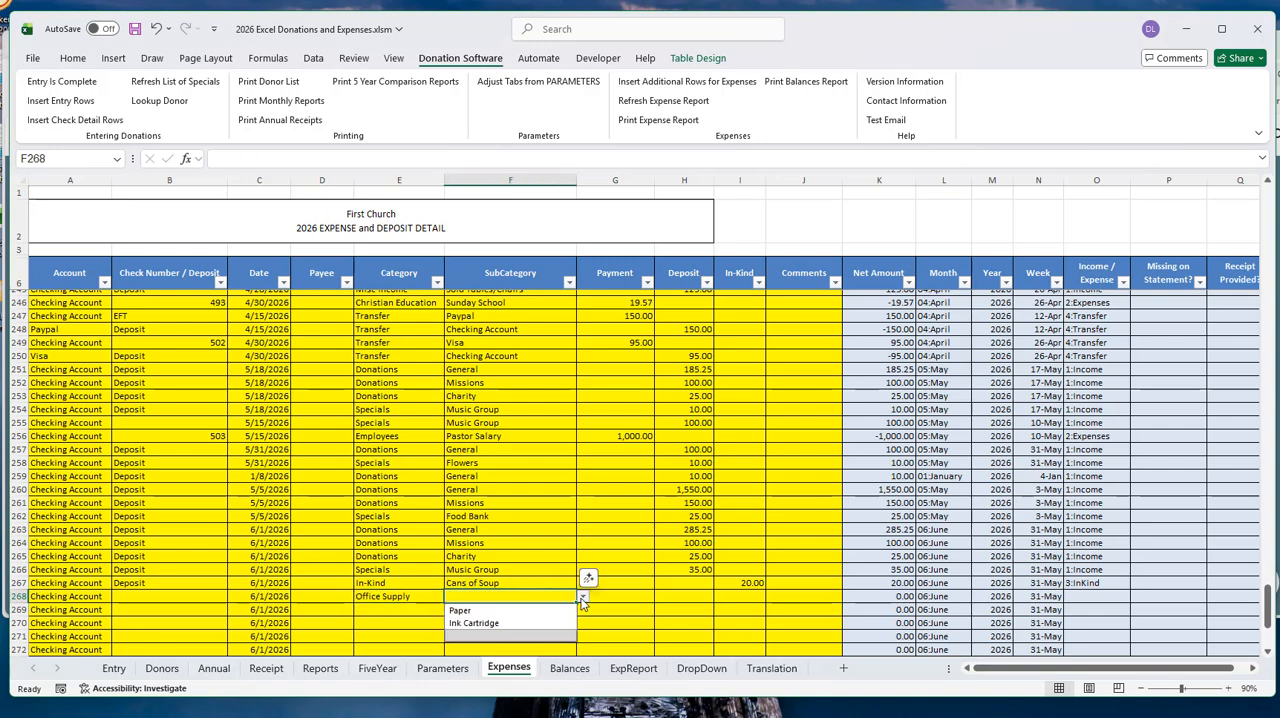
{"action": "left_click", "coordinate": [502, 608]}
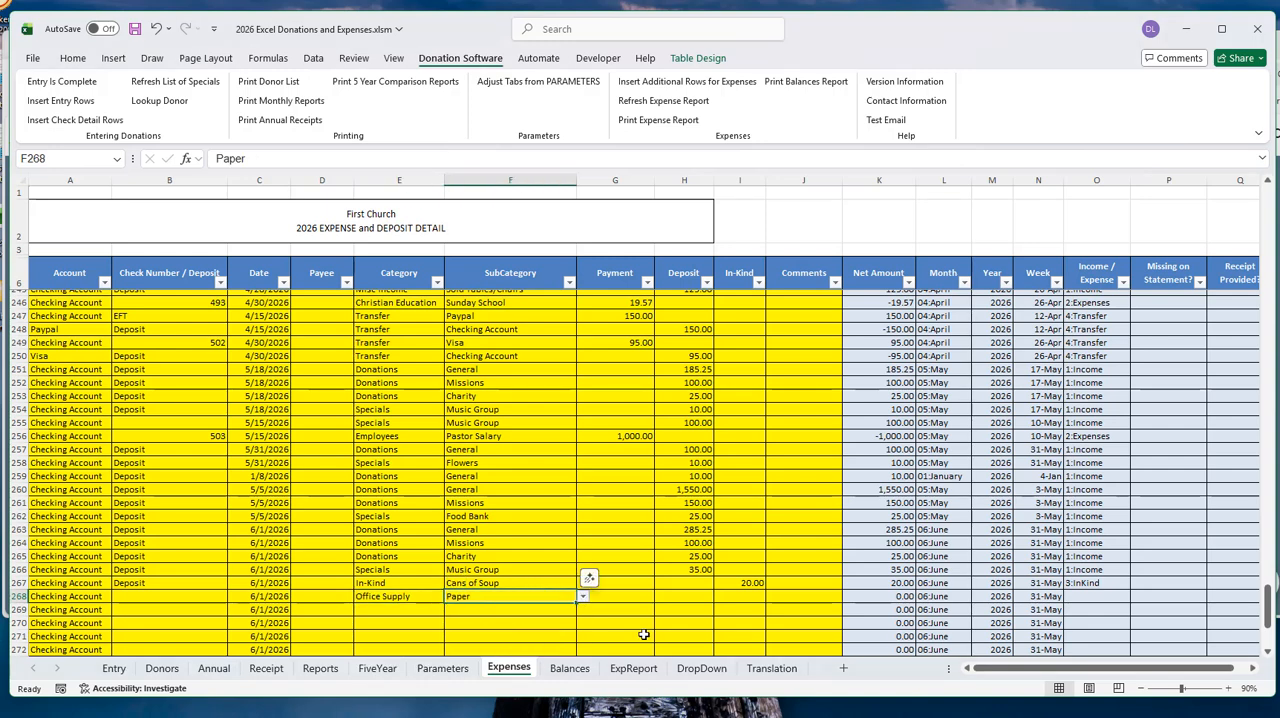
- Enter the comment VBS for the Office Supply expense in row 268
{"action": "left_click", "coordinate": [793, 598]}
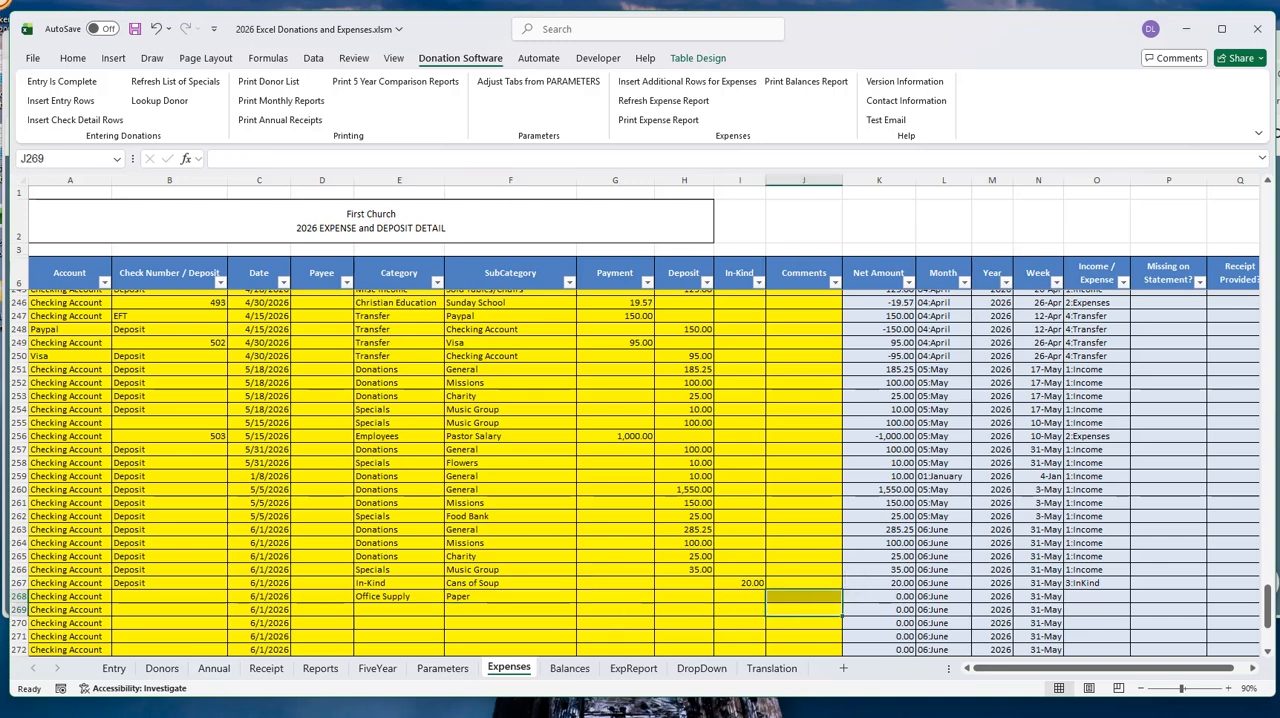
{"action": "left_click", "coordinate": [791, 597]}
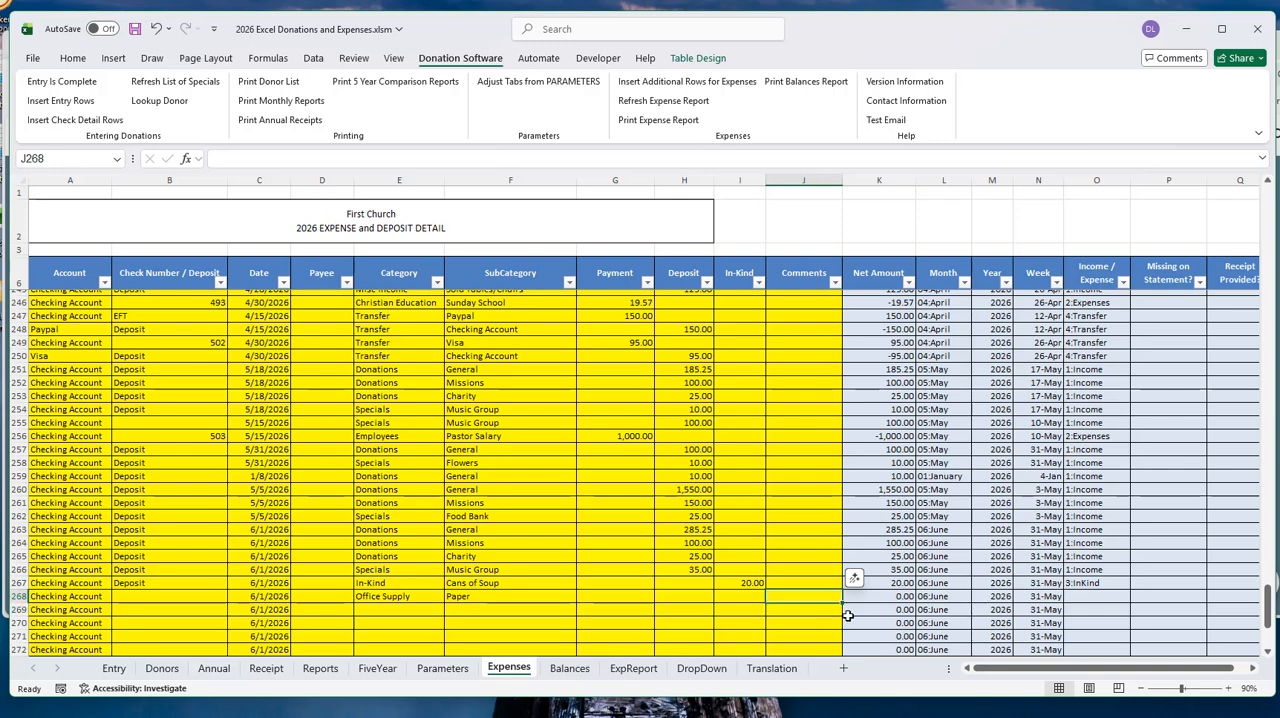
{"action": "type", "text": "VBS"}
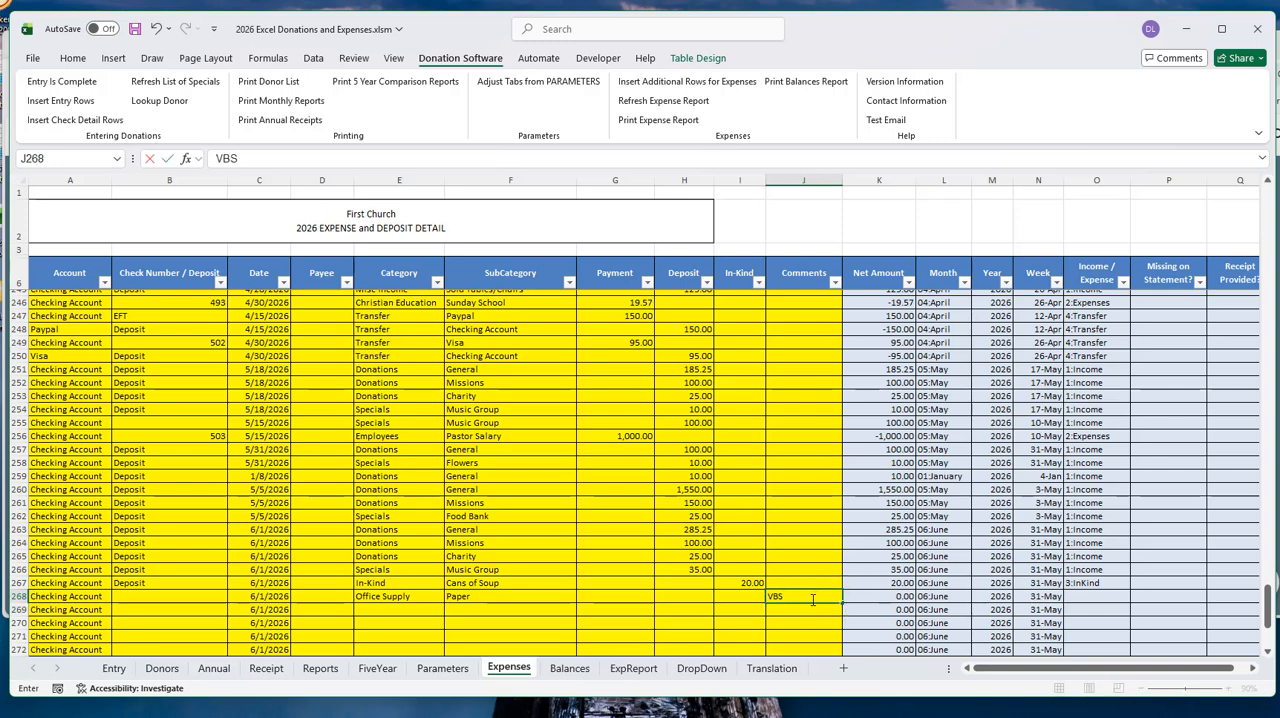
- Set row 269 to the Christian Education category with the Sunday School subcategory
{"action": "left_click", "coordinate": [384, 609]}
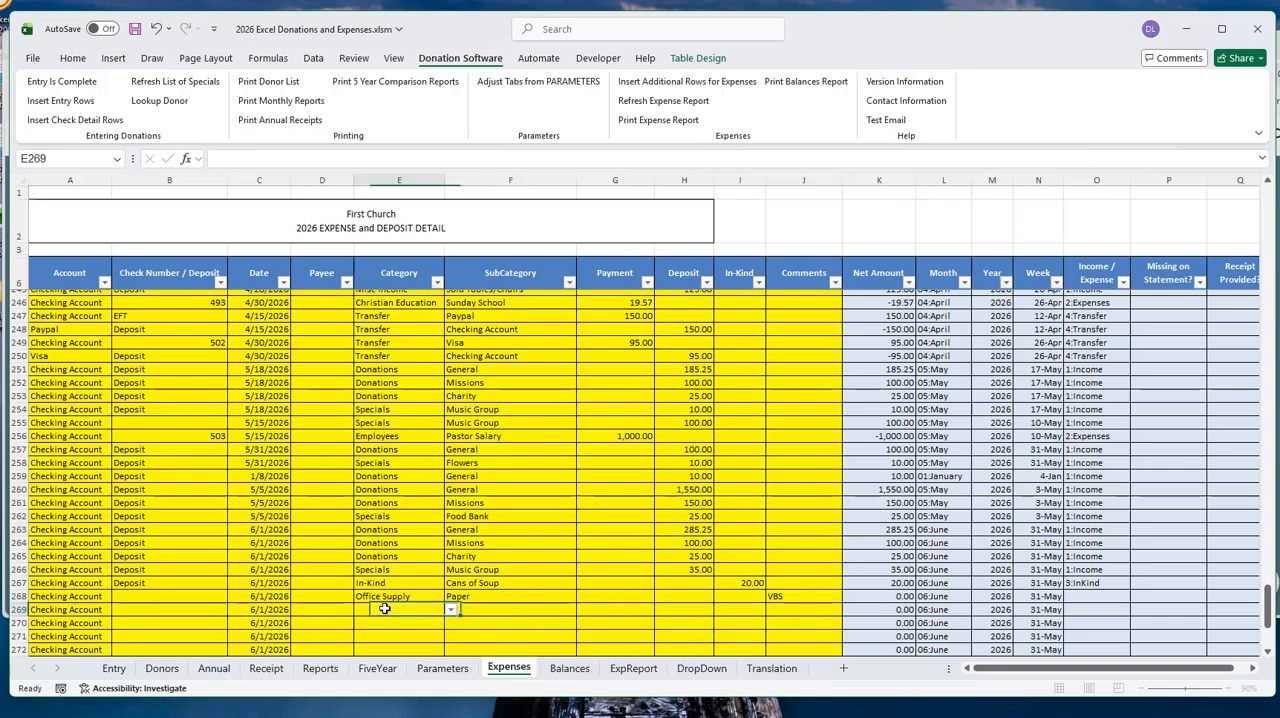
{"action": "left_click", "coordinate": [450, 612]}
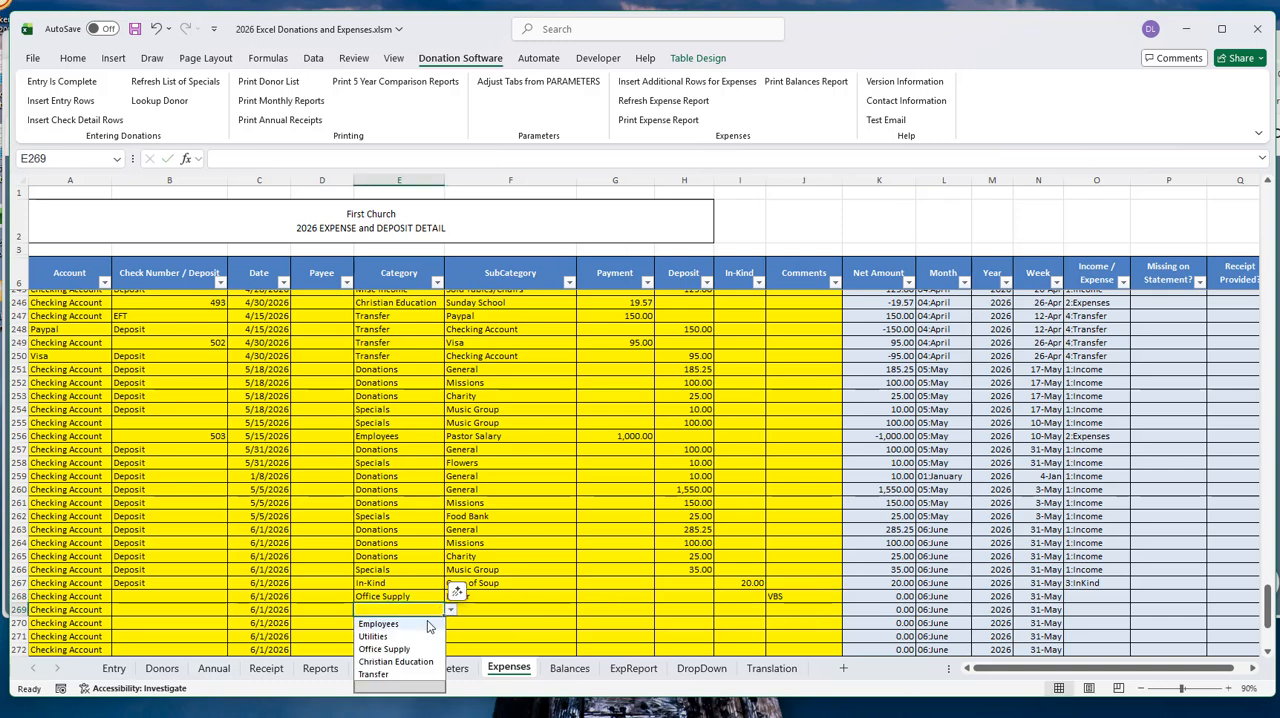
{"action": "left_click", "coordinate": [392, 663]}
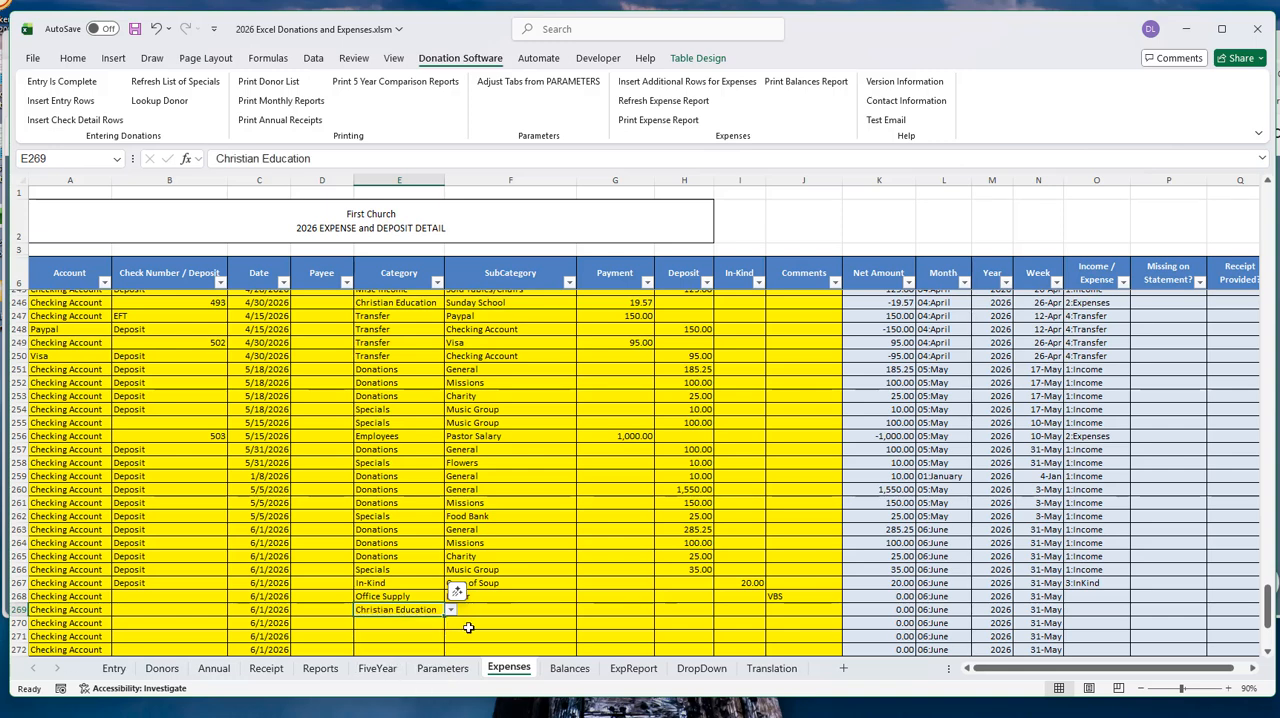
{"action": "left_click", "coordinate": [510, 609]}
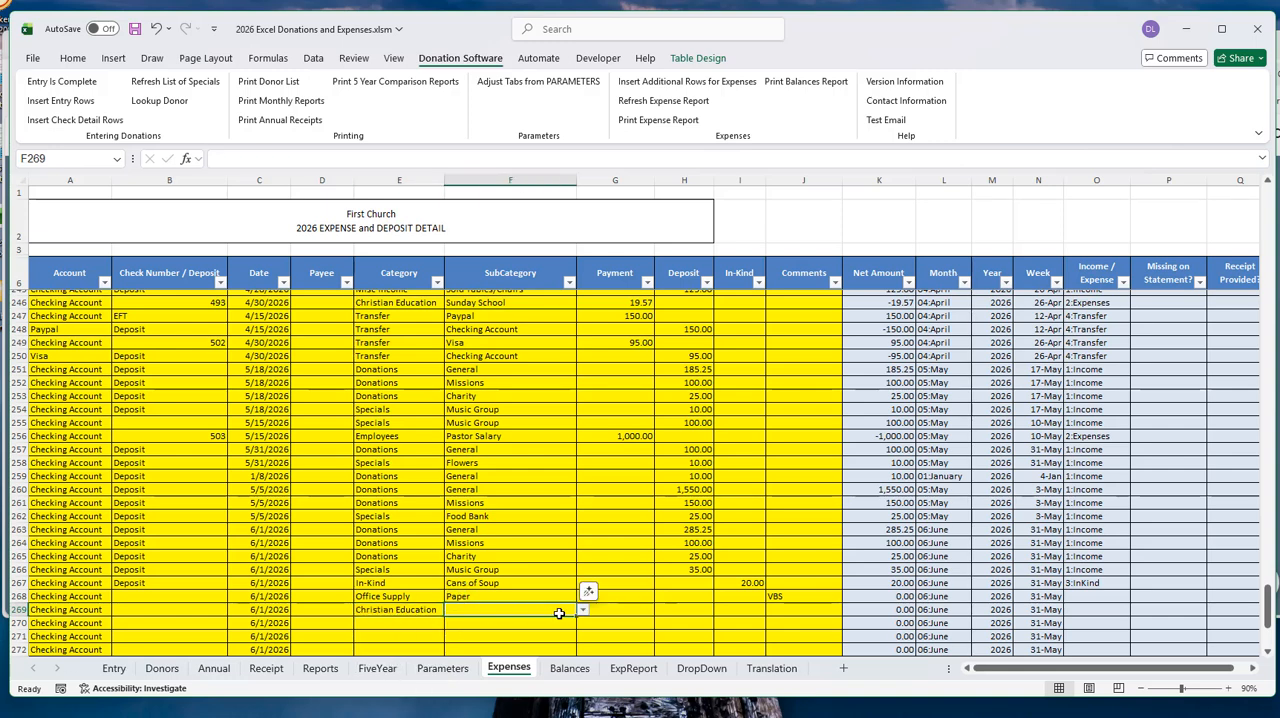
{"action": "left_click", "coordinate": [584, 611]}
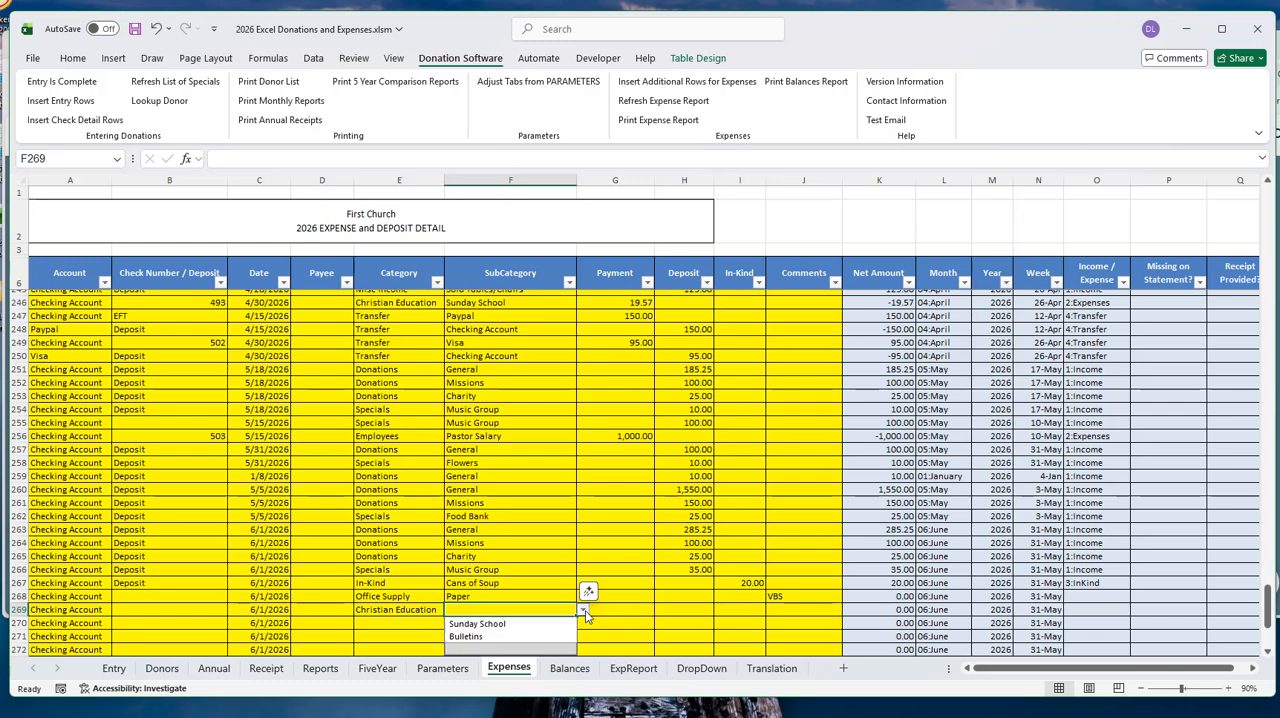
{"action": "left_click", "coordinate": [480, 624]}
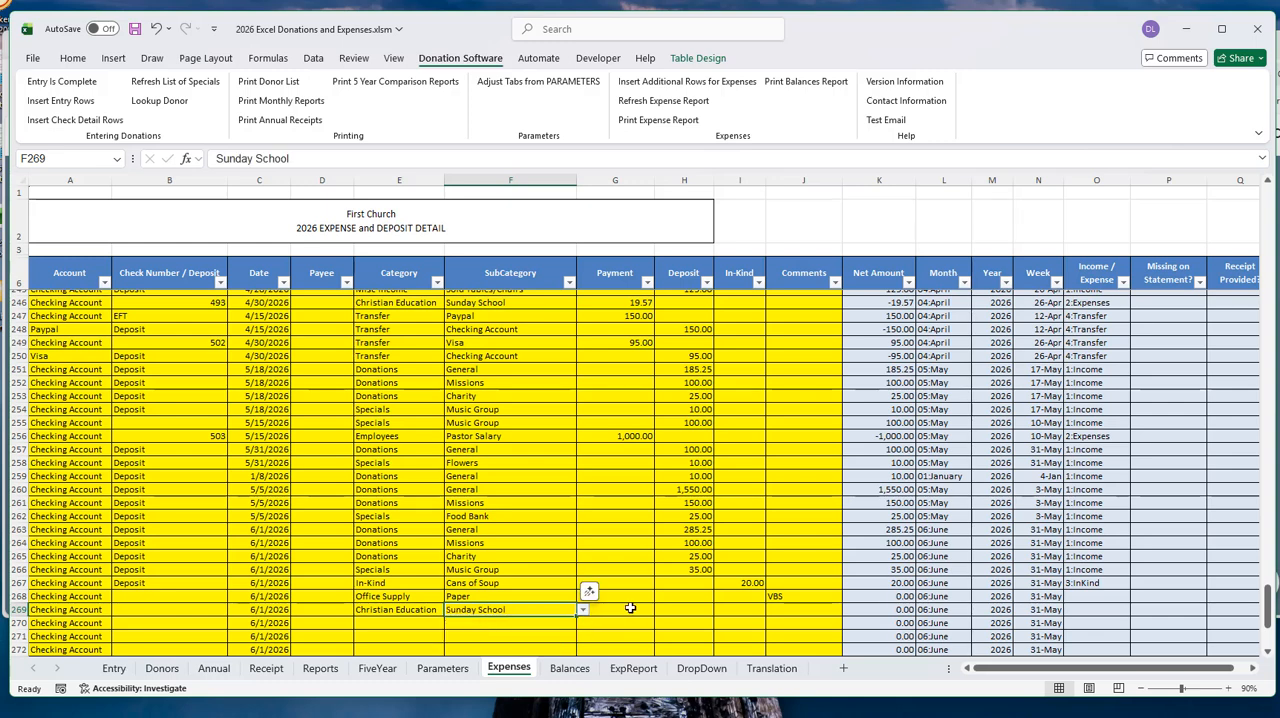
- Enter the comment VBS for the Christian Education expense in row 269
{"action": "left_click", "coordinate": [792, 610]}
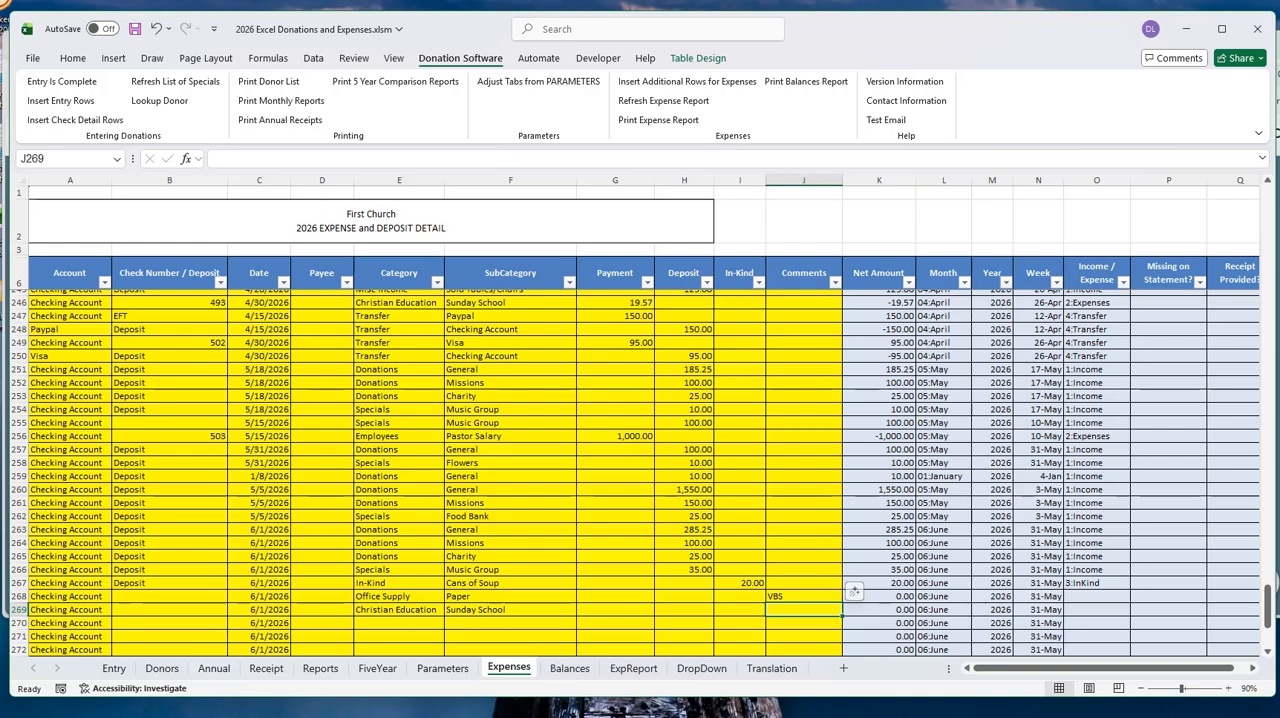
{"action": "type", "text": "VBS"}
{"action": "key", "text": "Left"}
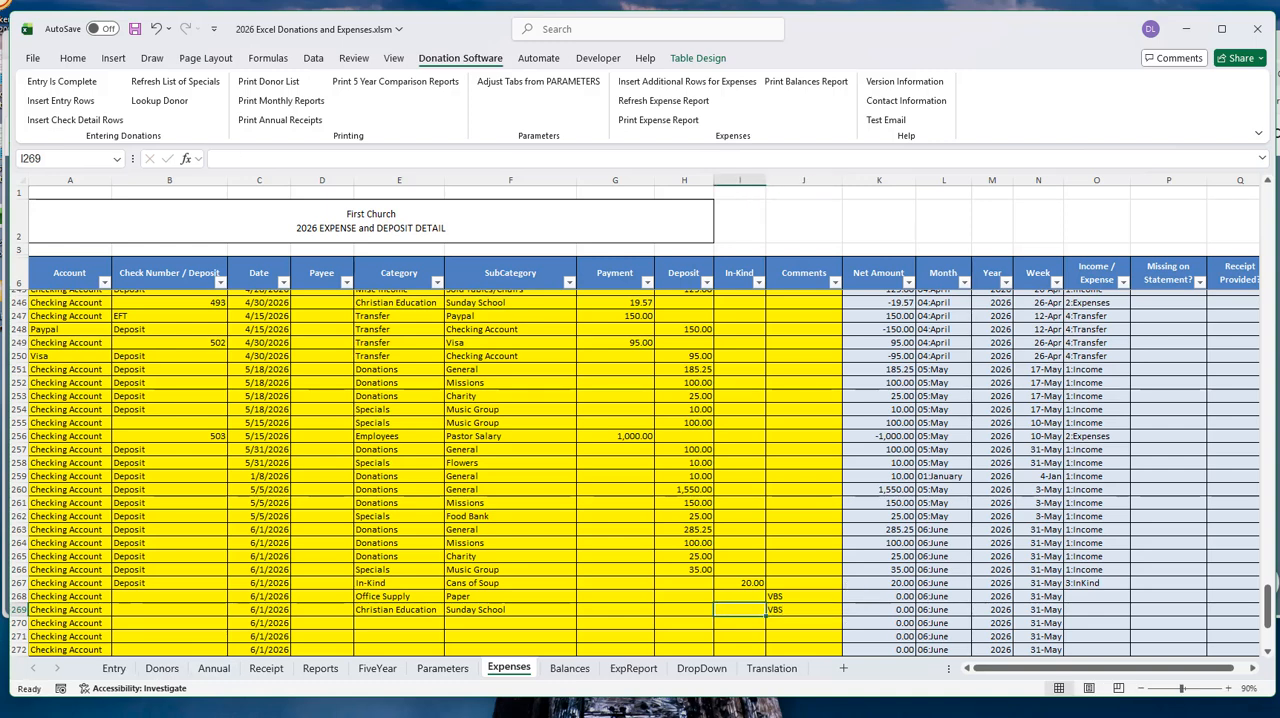
- Enter payments of 120 for the Paper expense in row 268 and 60 for the Sunday School expense in row 269
{"action": "key", "text": "Up"}
{"action": "key", "text": "Left"}
{"action": "key", "text": "Left"}
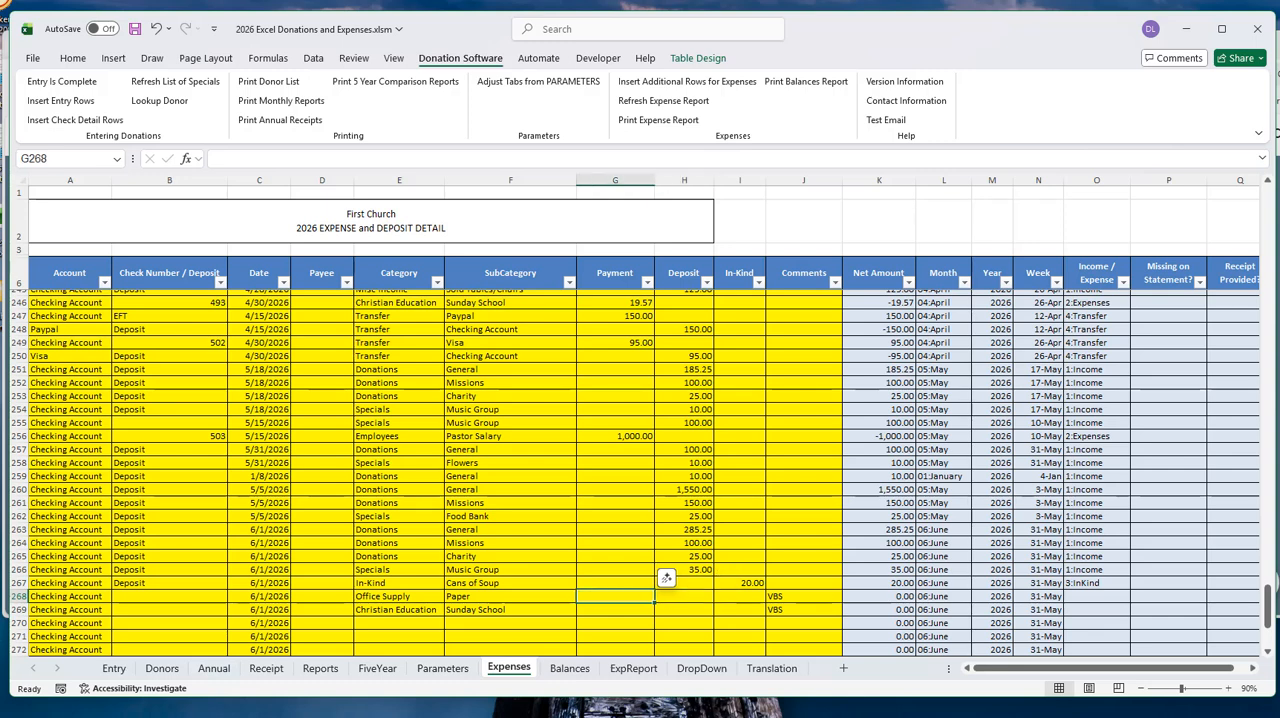
{"action": "type", "text": "120"}
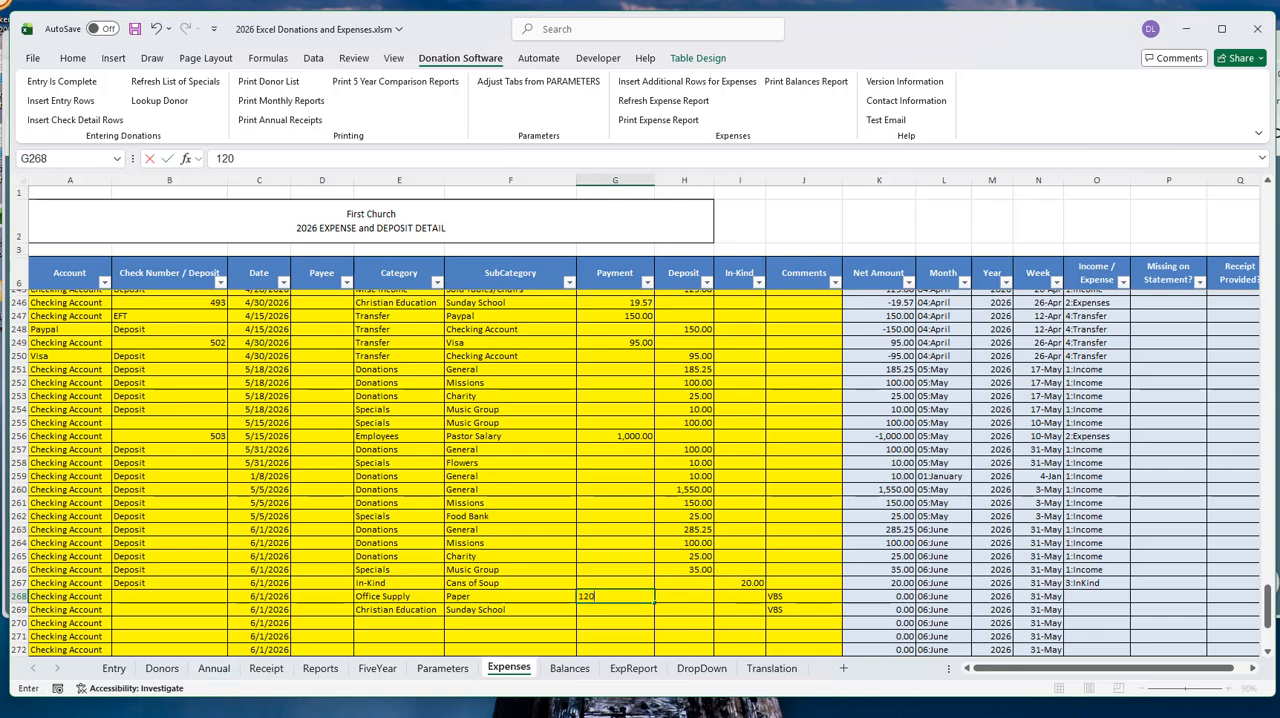
{"action": "key", "text": "Return"}
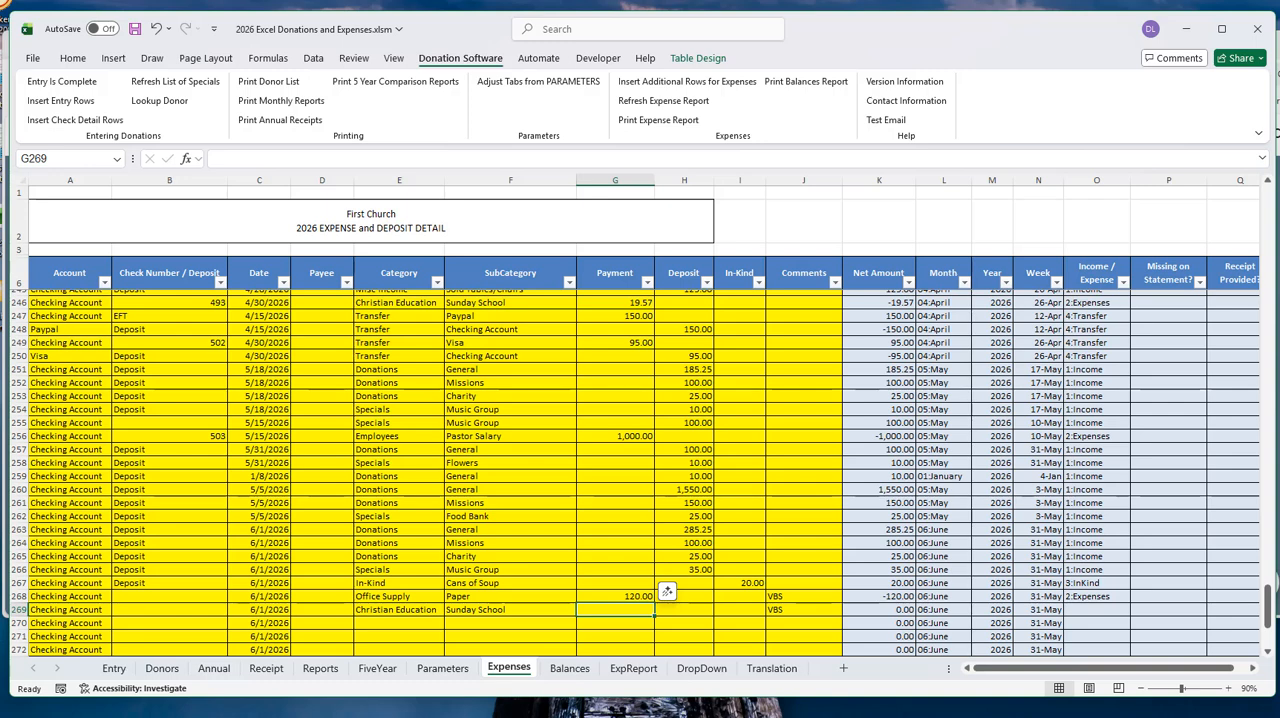
{"action": "type", "text": "60"}
{"action": "key", "text": "Up"}
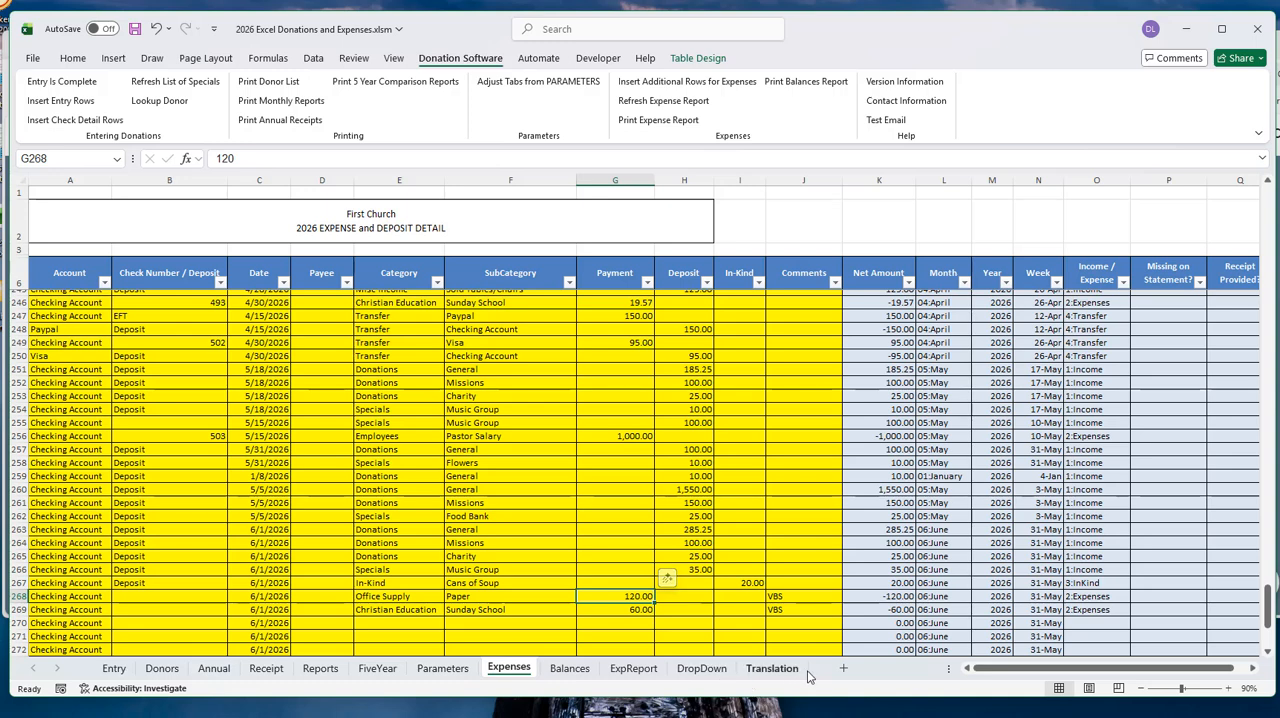
- Label cell J2 above the Comments column as VBS Spending
{"action": "left_click", "coordinate": [806, 214]}
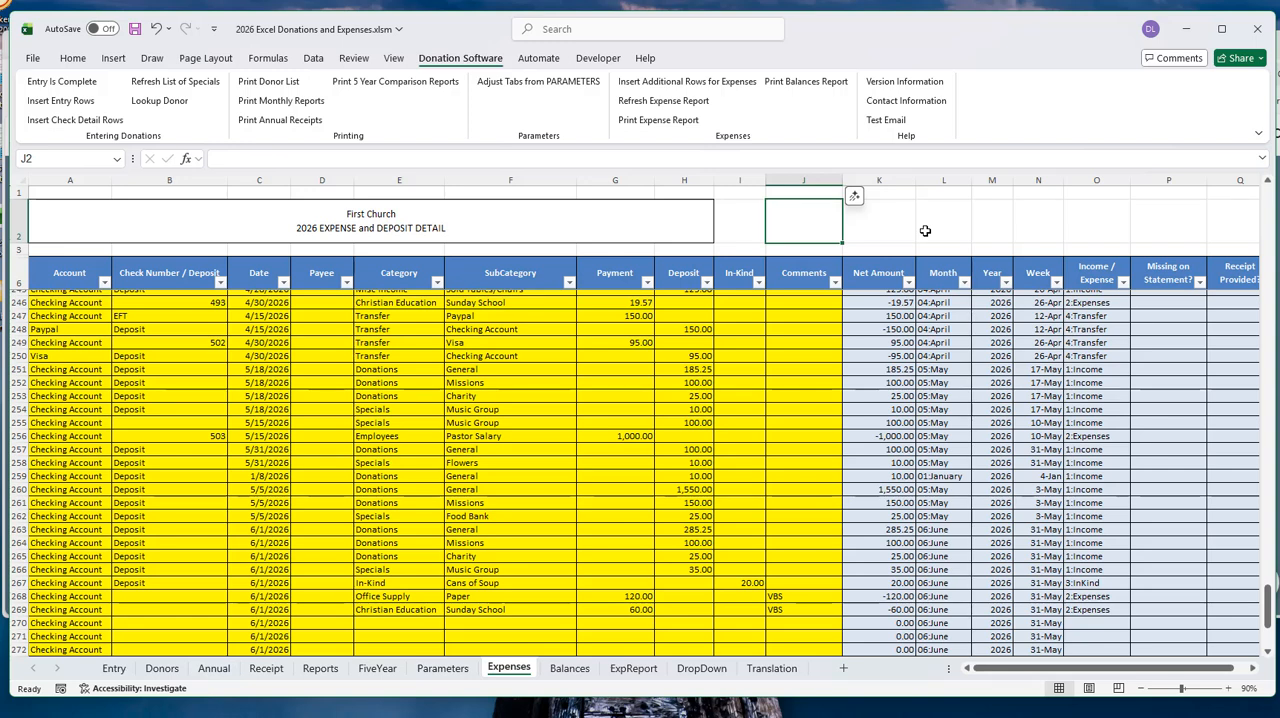
{"action": "type", "text": "VBS"}
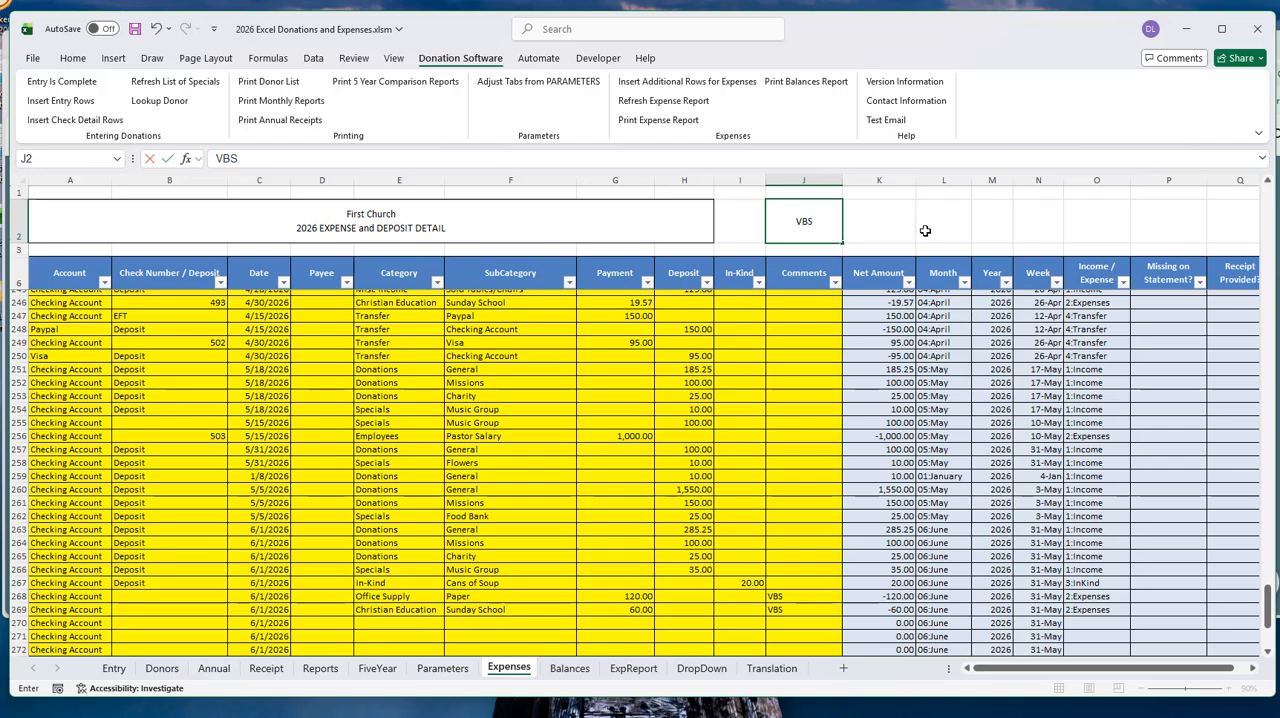
{"action": "type", "text": " E"}
{"action": "key", "text": "BackSpace"}
{"action": "type", "text": "Spending"}
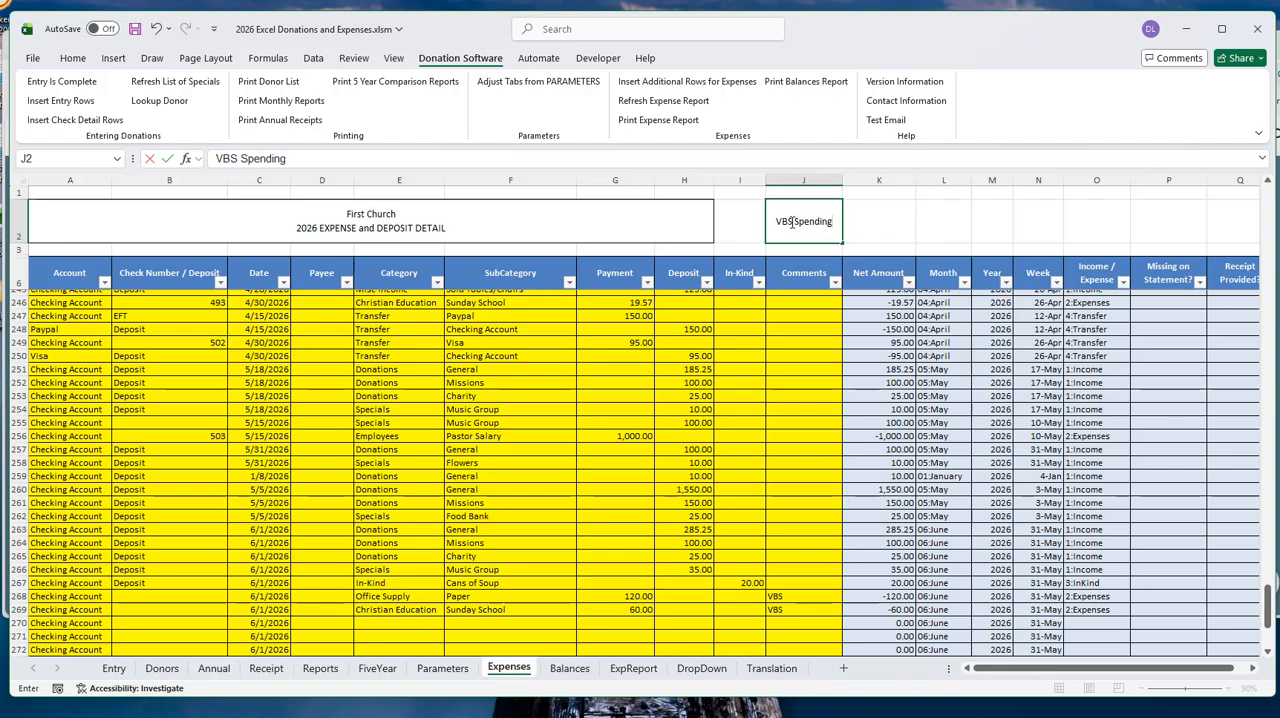
- Start a SUMIFS formula in cell K2 with the Payment column G:G as the sum range
{"action": "left_click", "coordinate": [880, 218]}
{"action": "type", "text": "="}
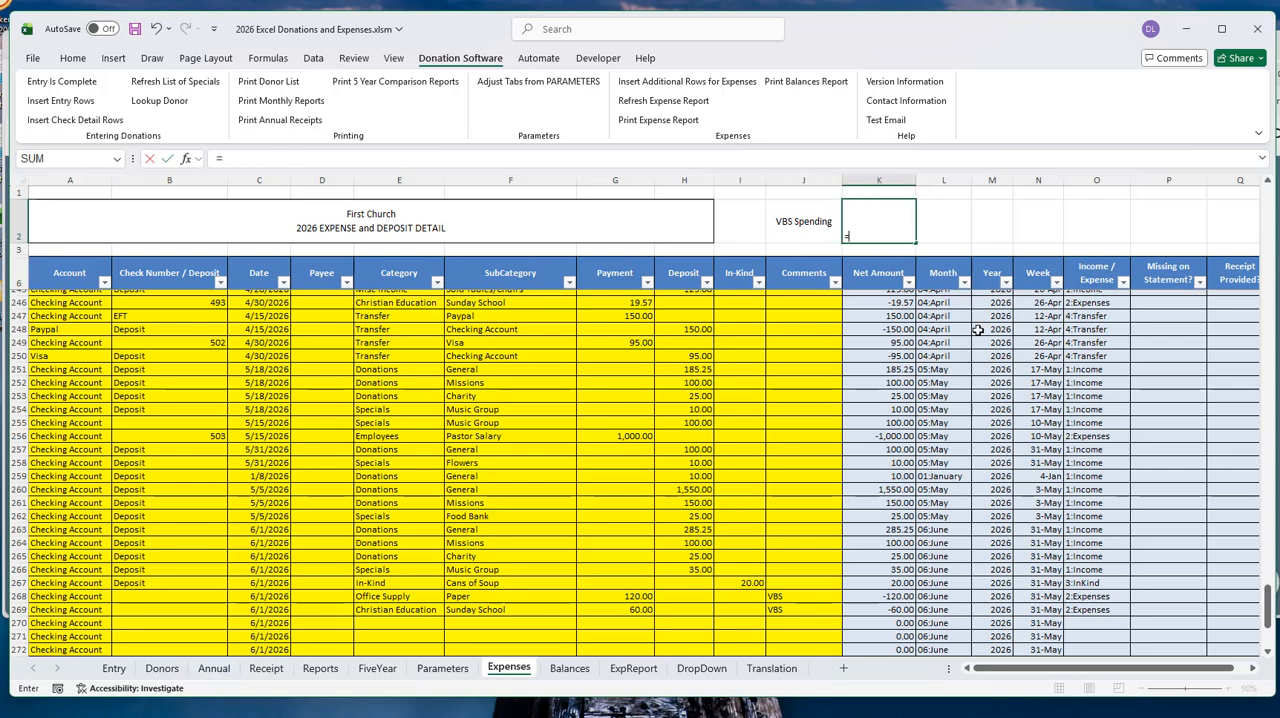
{"action": "type", "text": "sum"}
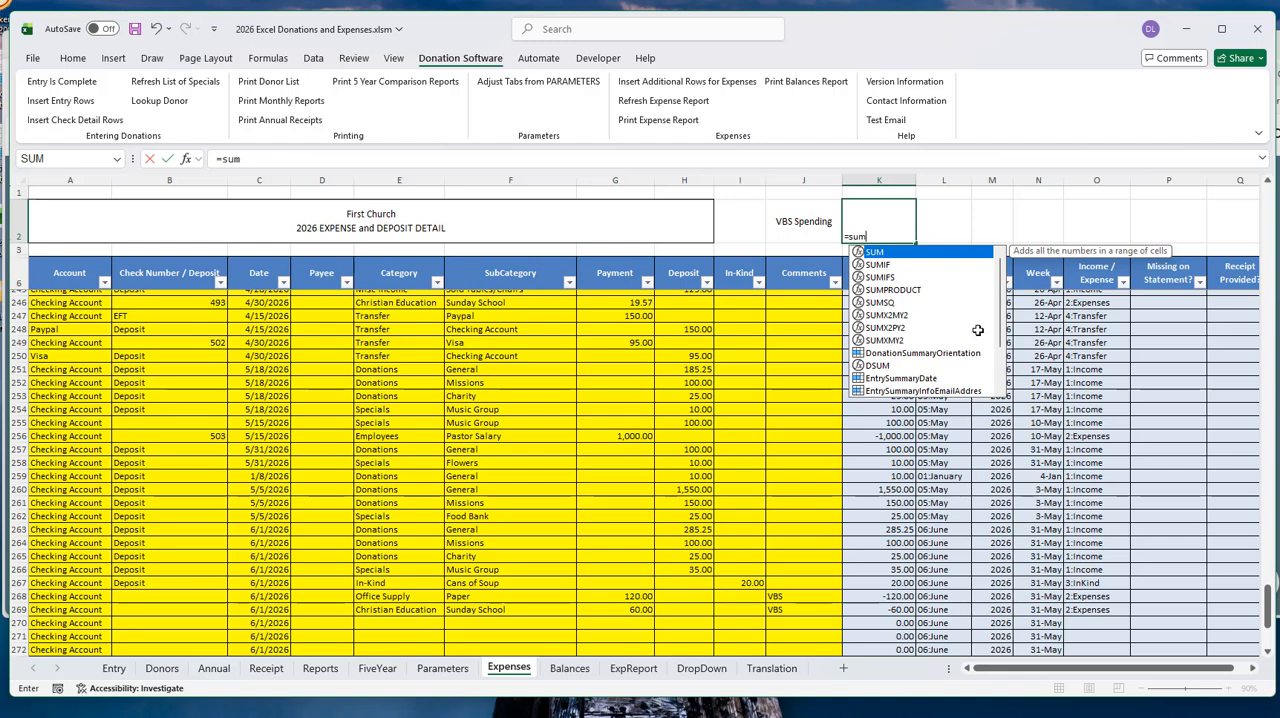
{"action": "type", "text": "ifs"}
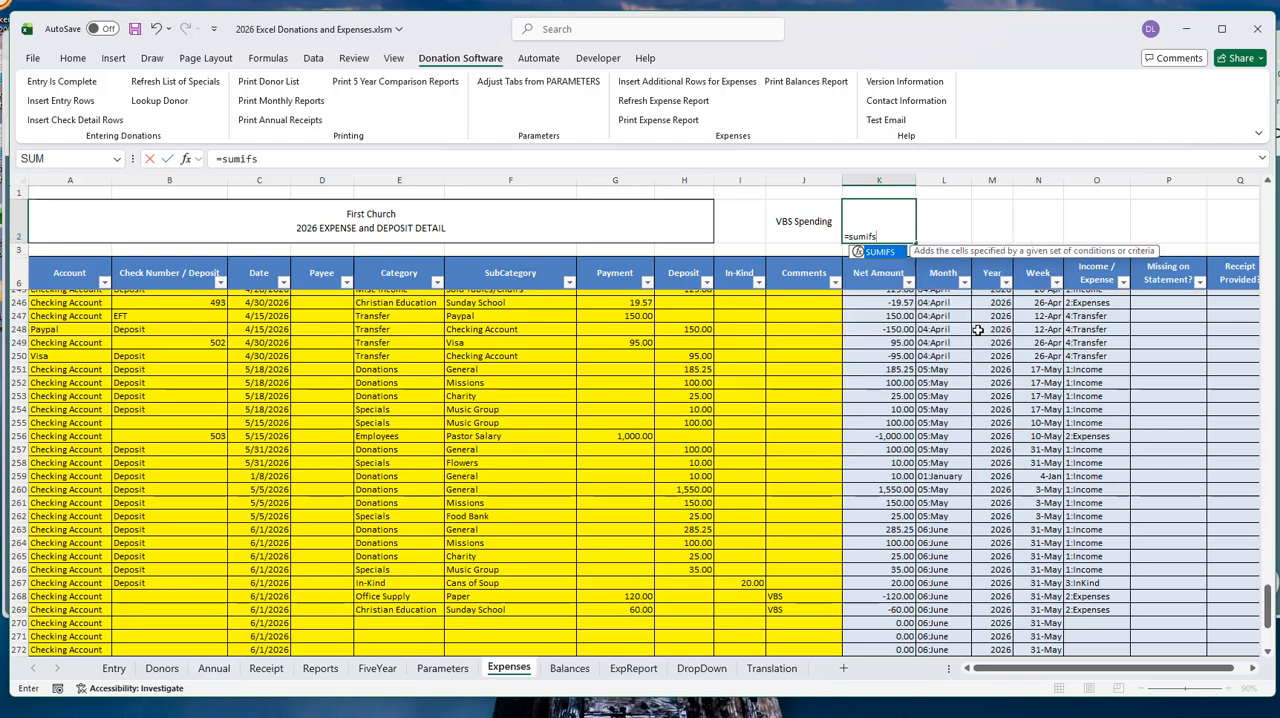
{"action": "type", "text": "("}
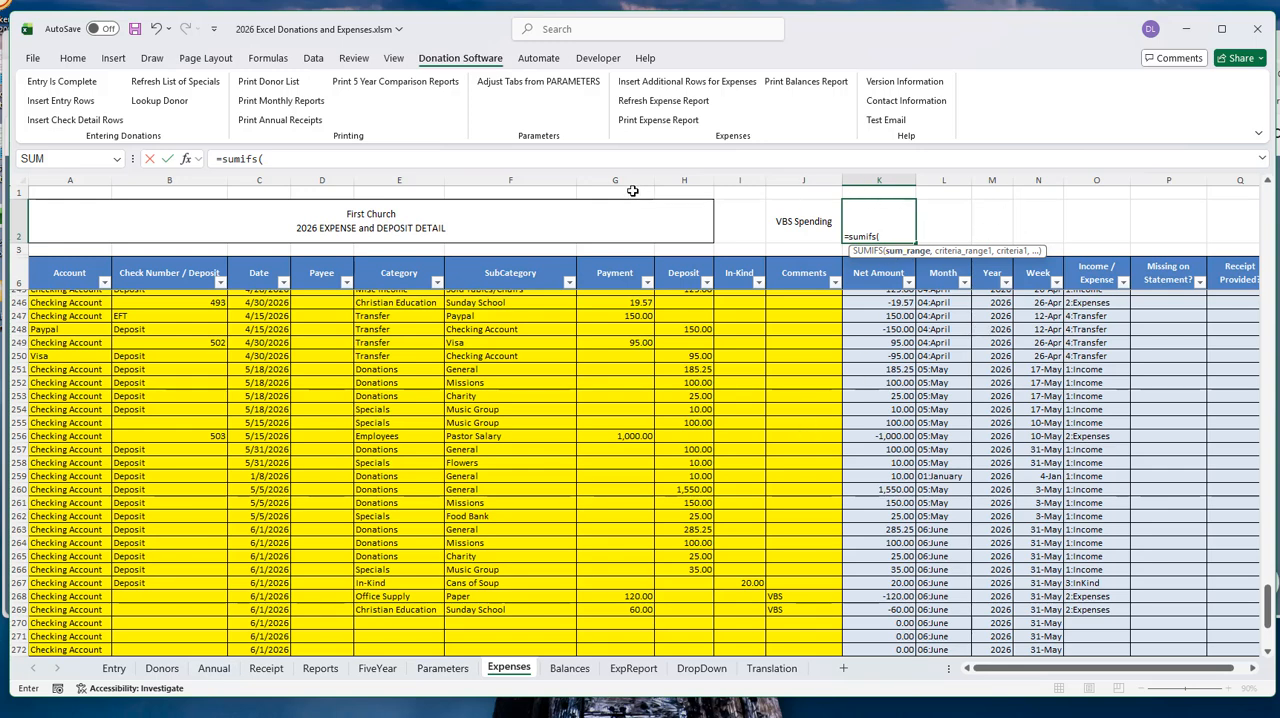
{"action": "type", "text": "A:H"}
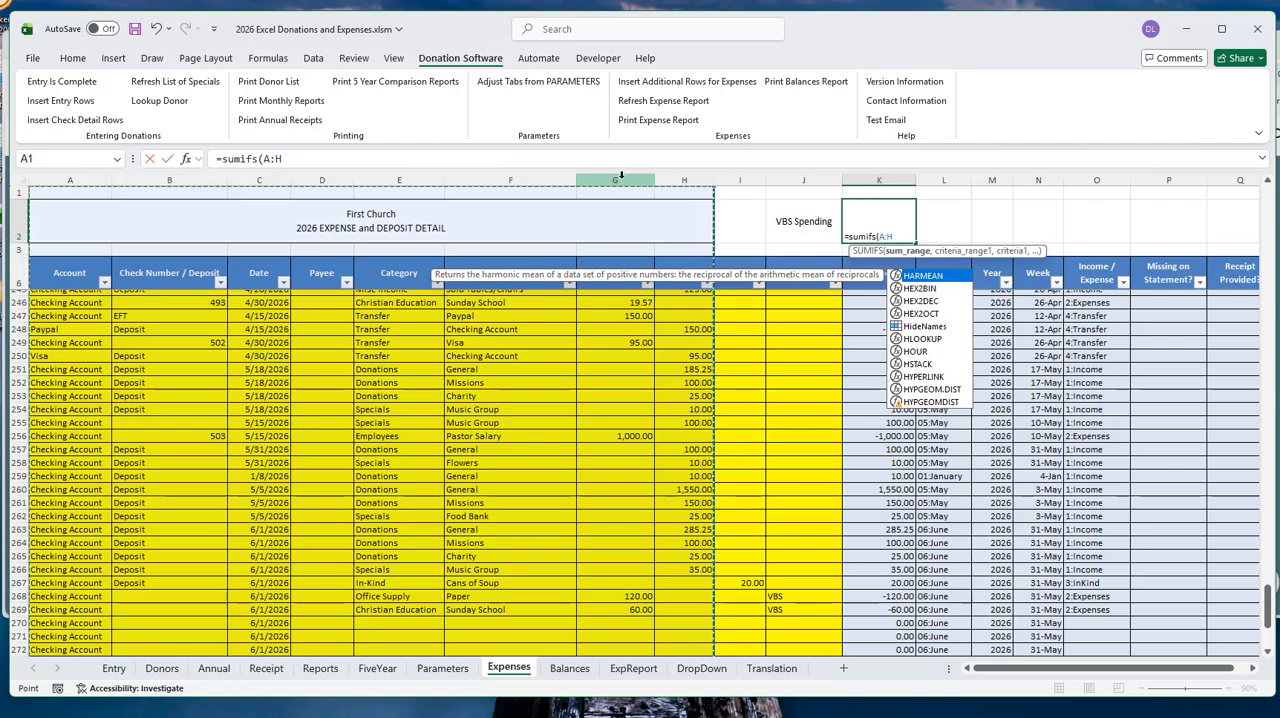
{"action": "left_click", "coordinate": [899, 236]}
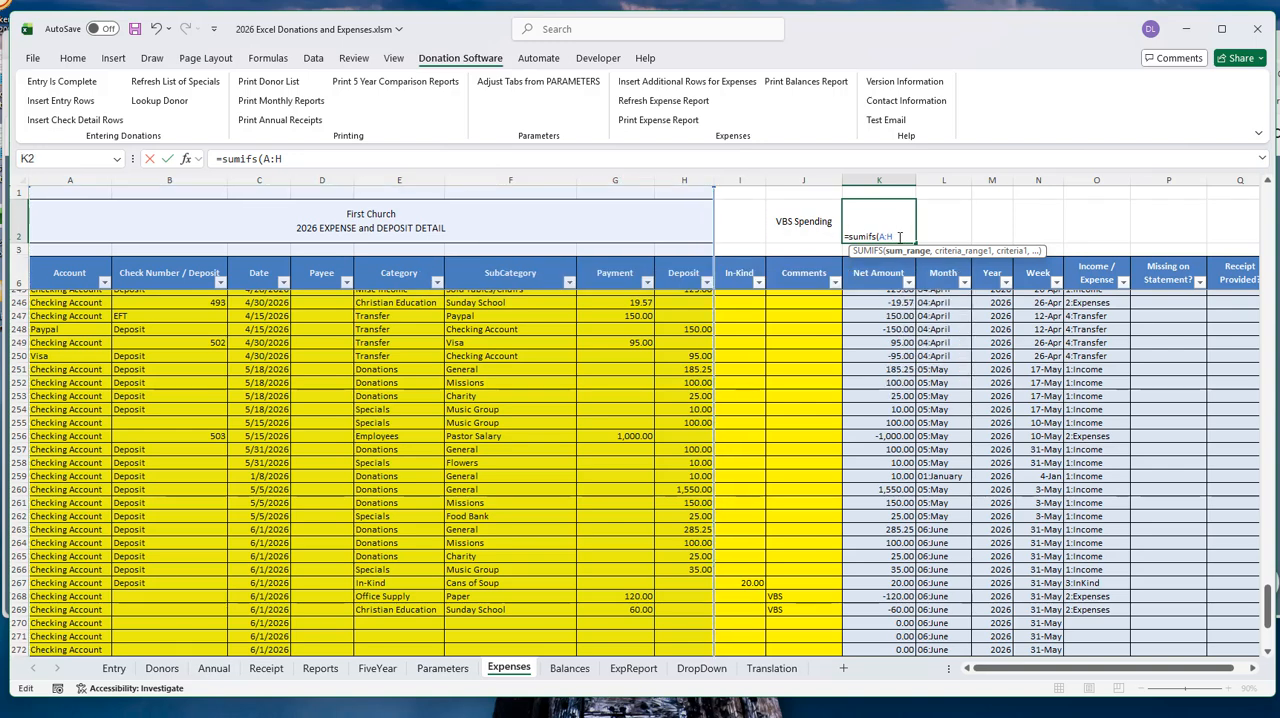
{"action": "key", "text": "BackSpace"}
{"action": "type", "text": "G"}
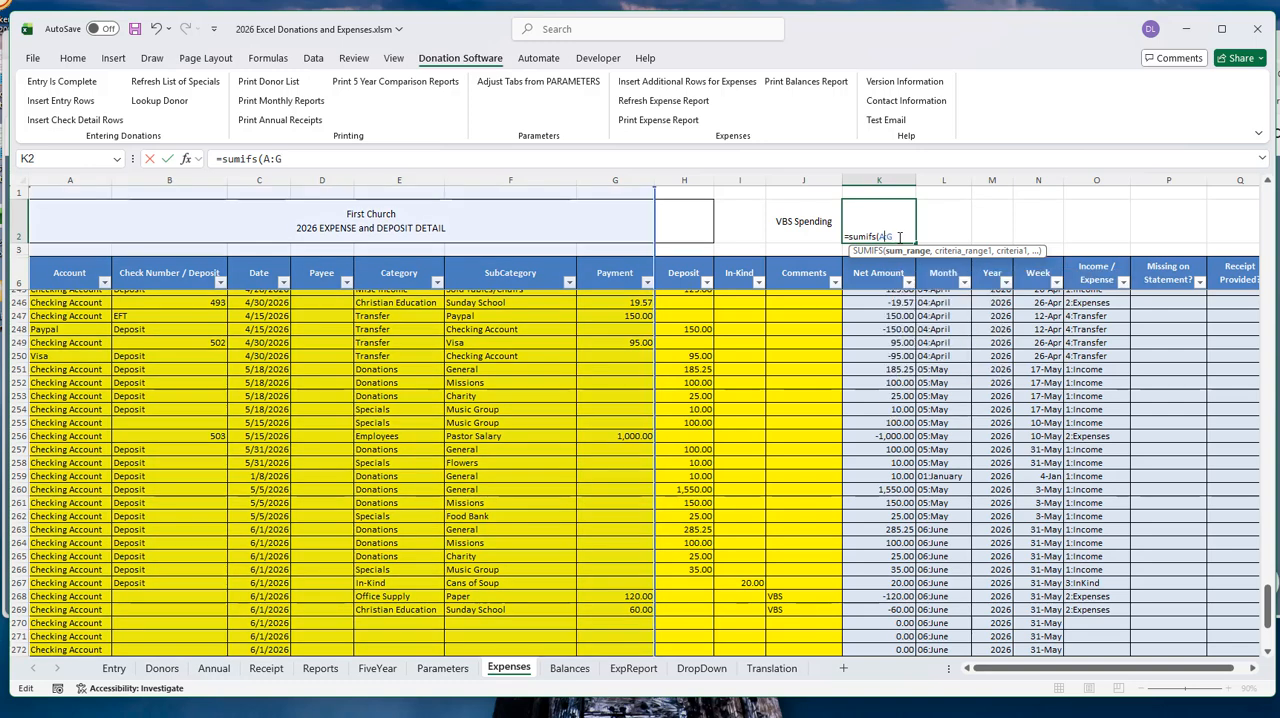
{"action": "key", "text": "BackSpace"}
{"action": "key", "text": "BackSpace"}
{"action": "key", "text": "BackSpace"}
{"action": "type", "text": "G:G"}
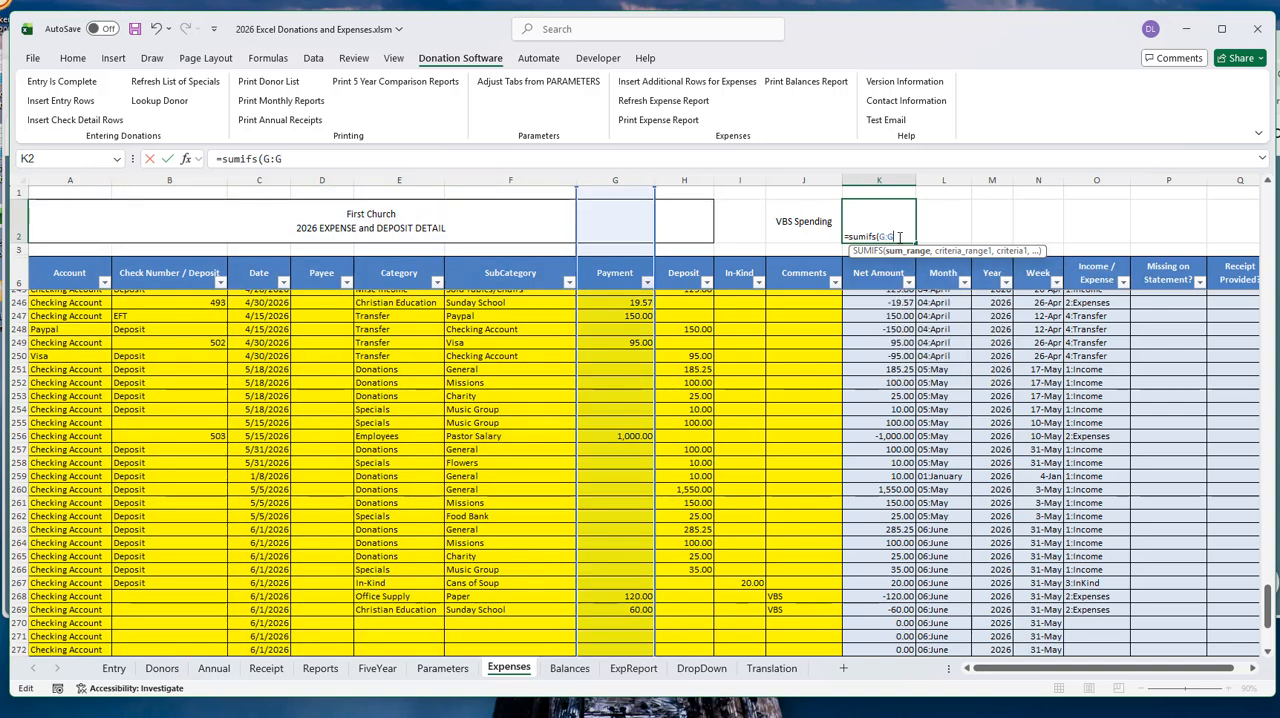
{"action": "type", "text": ","}
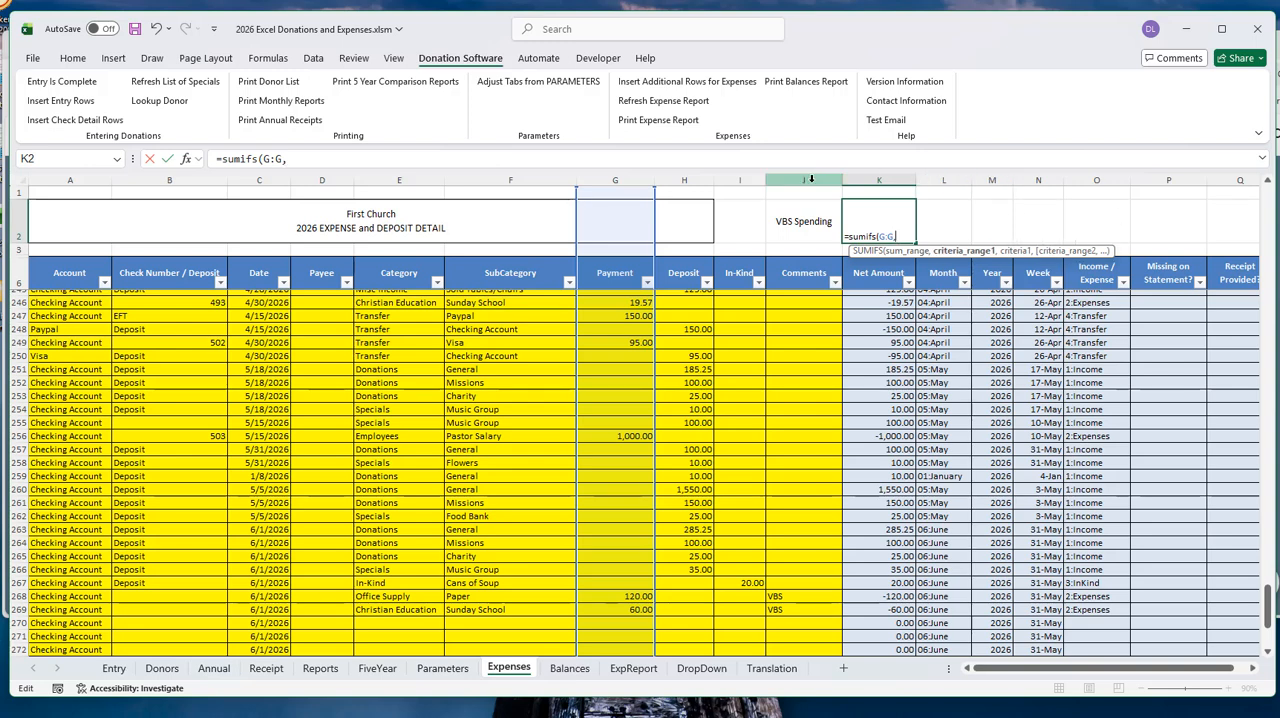
- Complete the SUMIFS formula in K2 with the Comments column J:J as criteria range and "VBS" as the criterion
{"action": "left_click", "coordinate": [810, 179]}
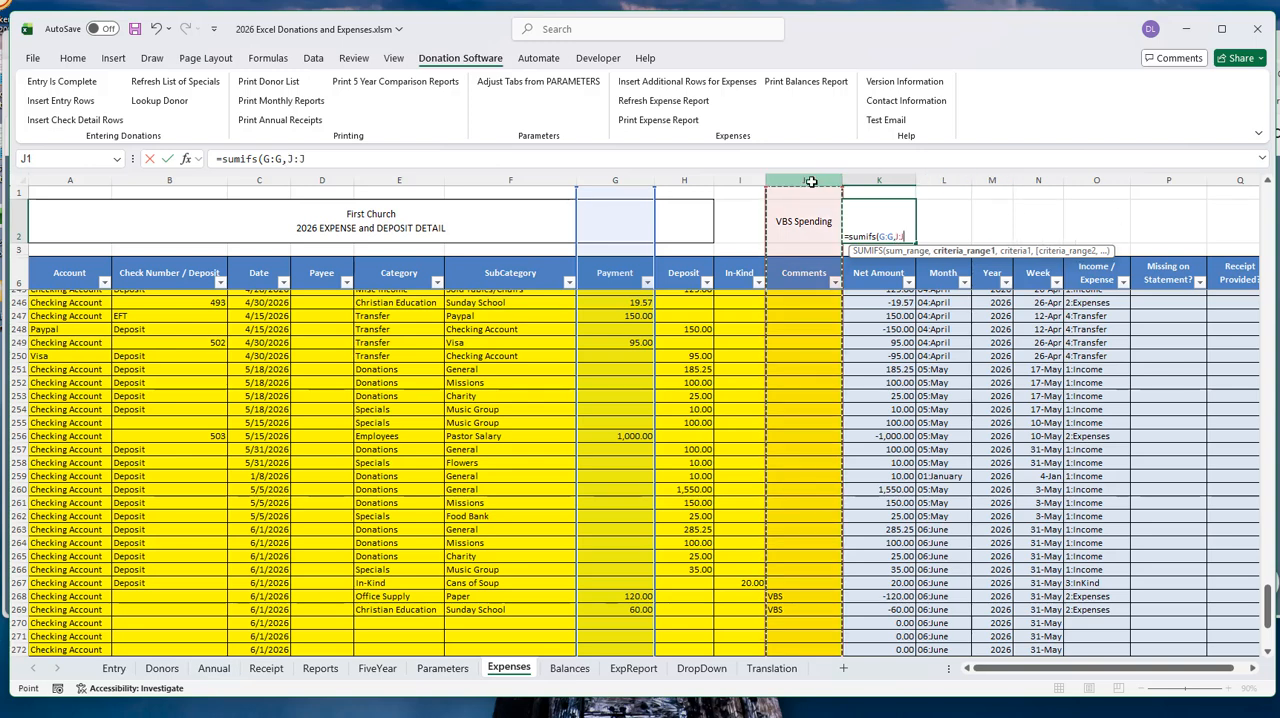
{"action": "type", "text": ","}
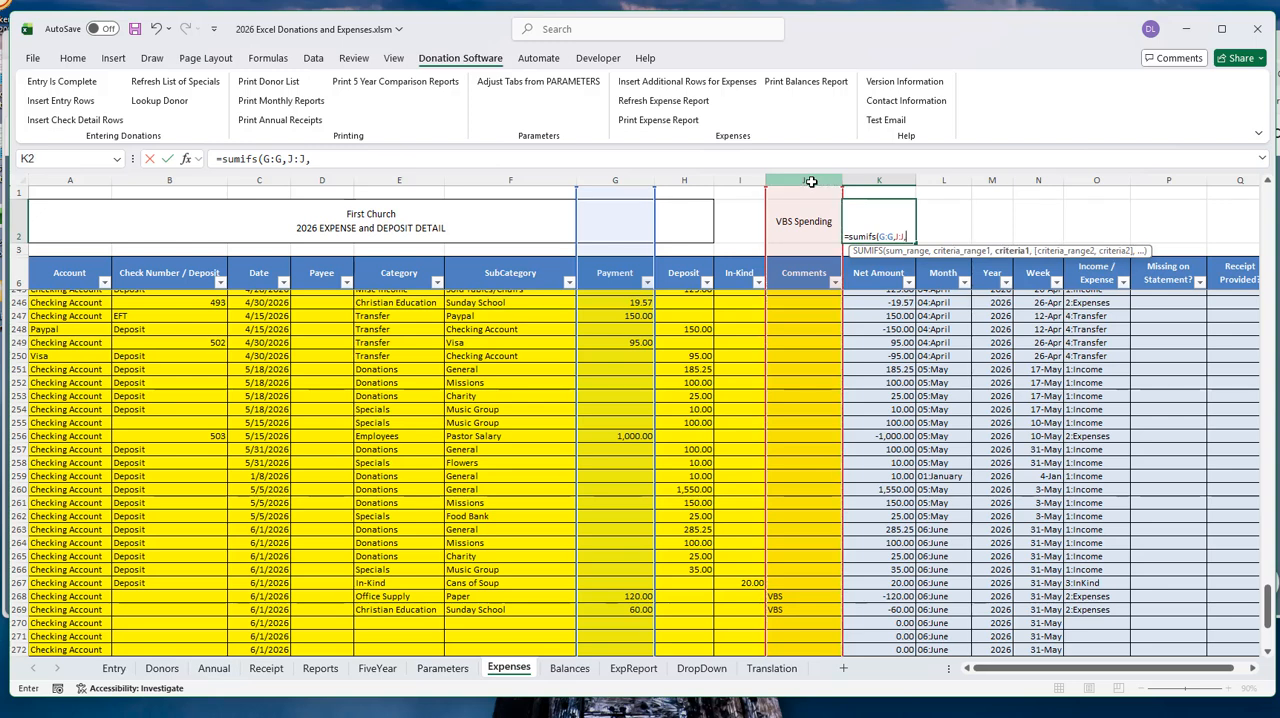
{"action": "type", "text": "\"VBS\")"}
{"action": "key", "text": "Return"}
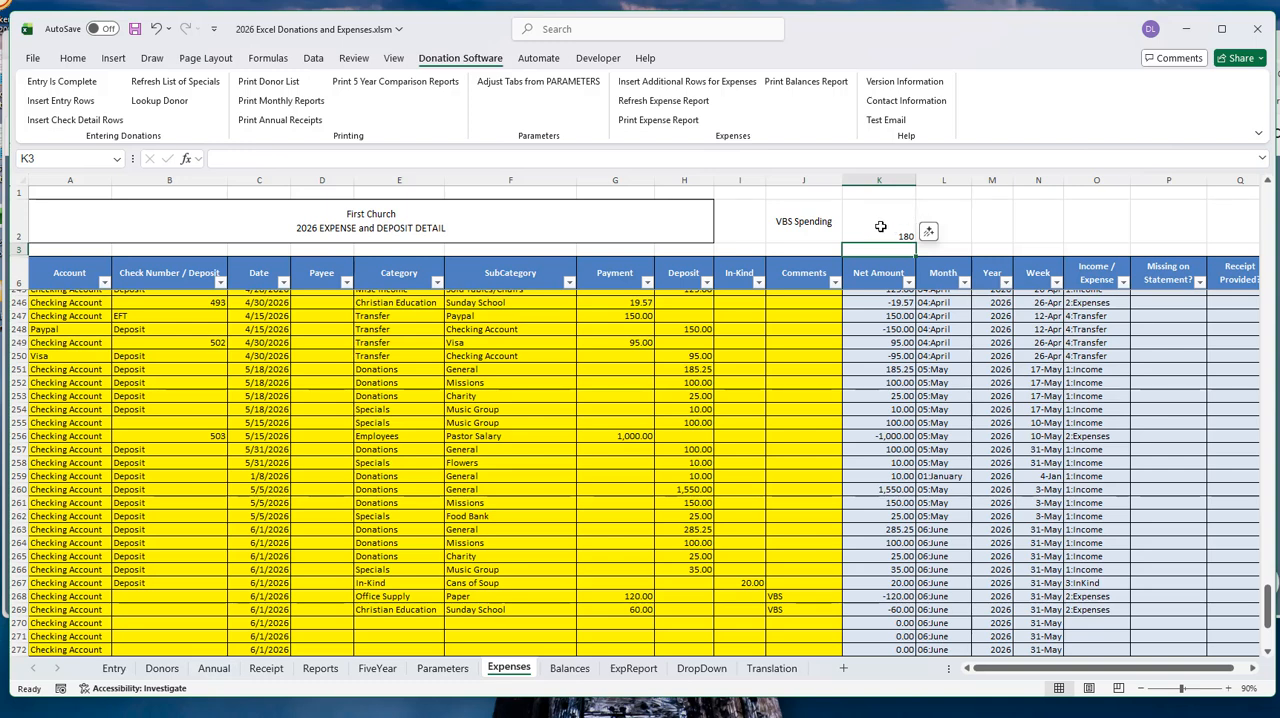
- Clear the VBS Spending label and its SUMIFS formula from cells J2:K2
{"action": "left_click_drag", "start_coordinate": [788, 214], "coordinate": [856, 212]}
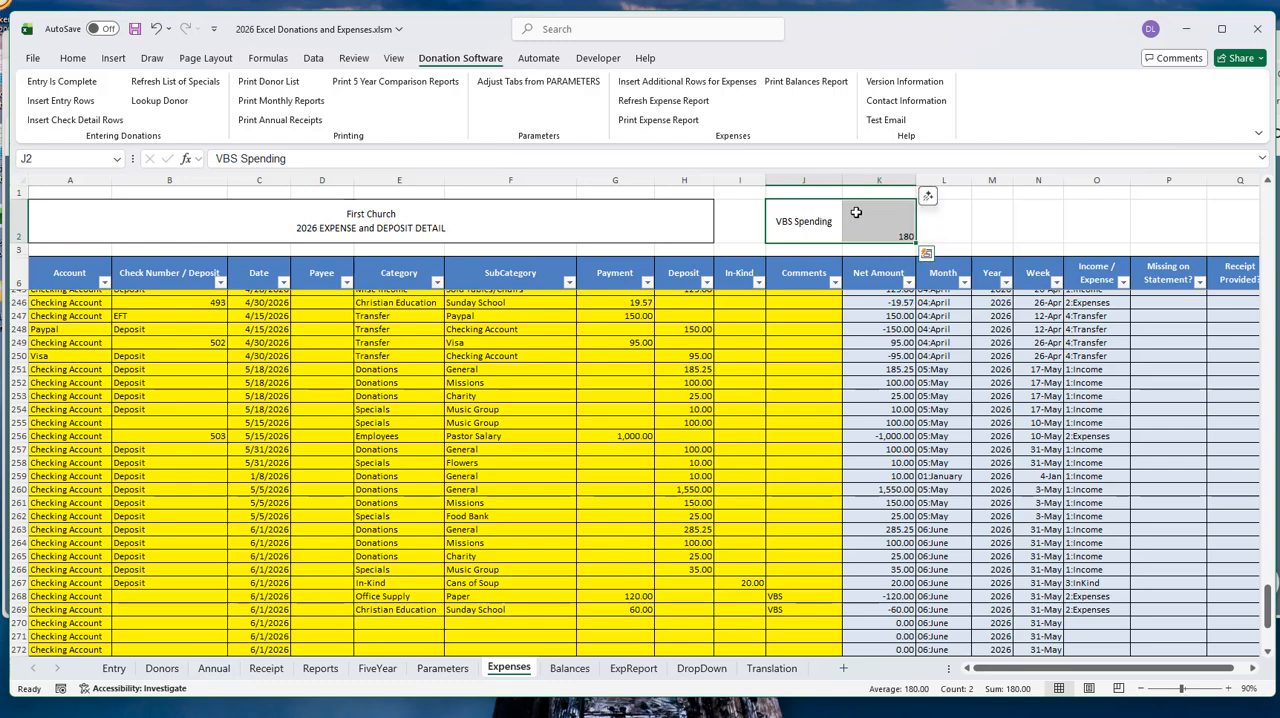
{"action": "key", "text": "Delete"}
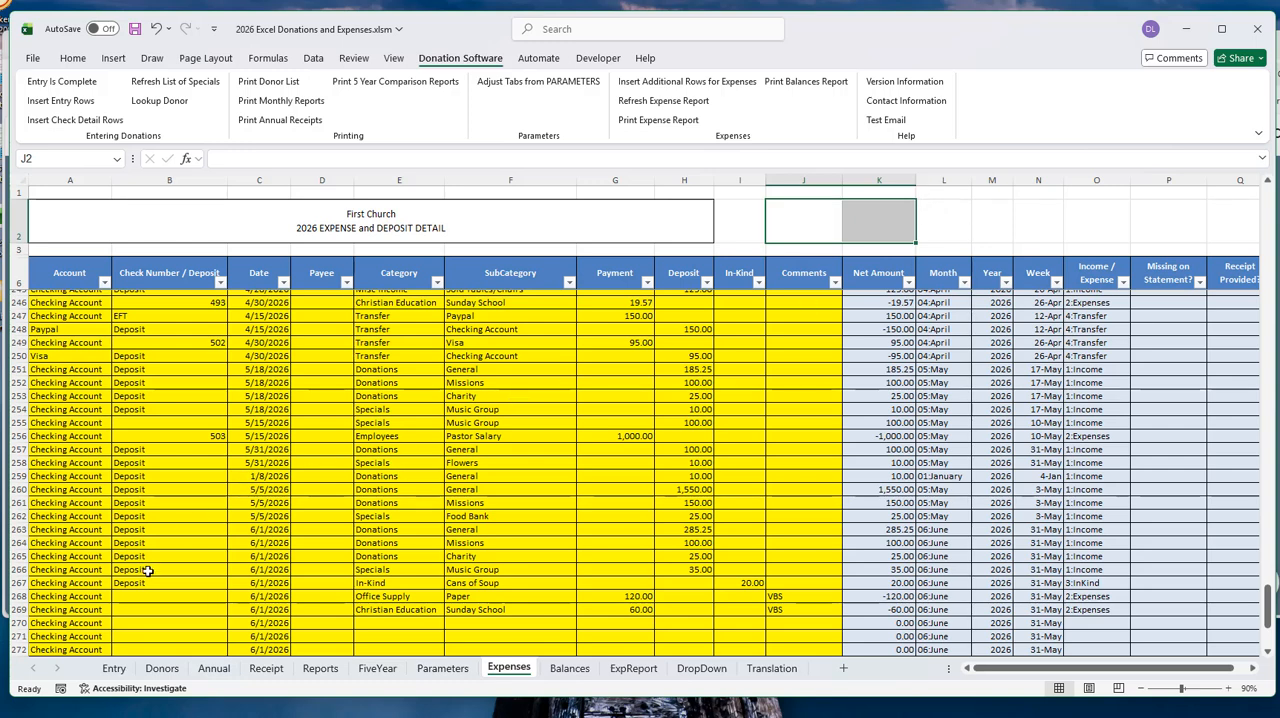
{"action": "left_click", "coordinate": [172, 622]}
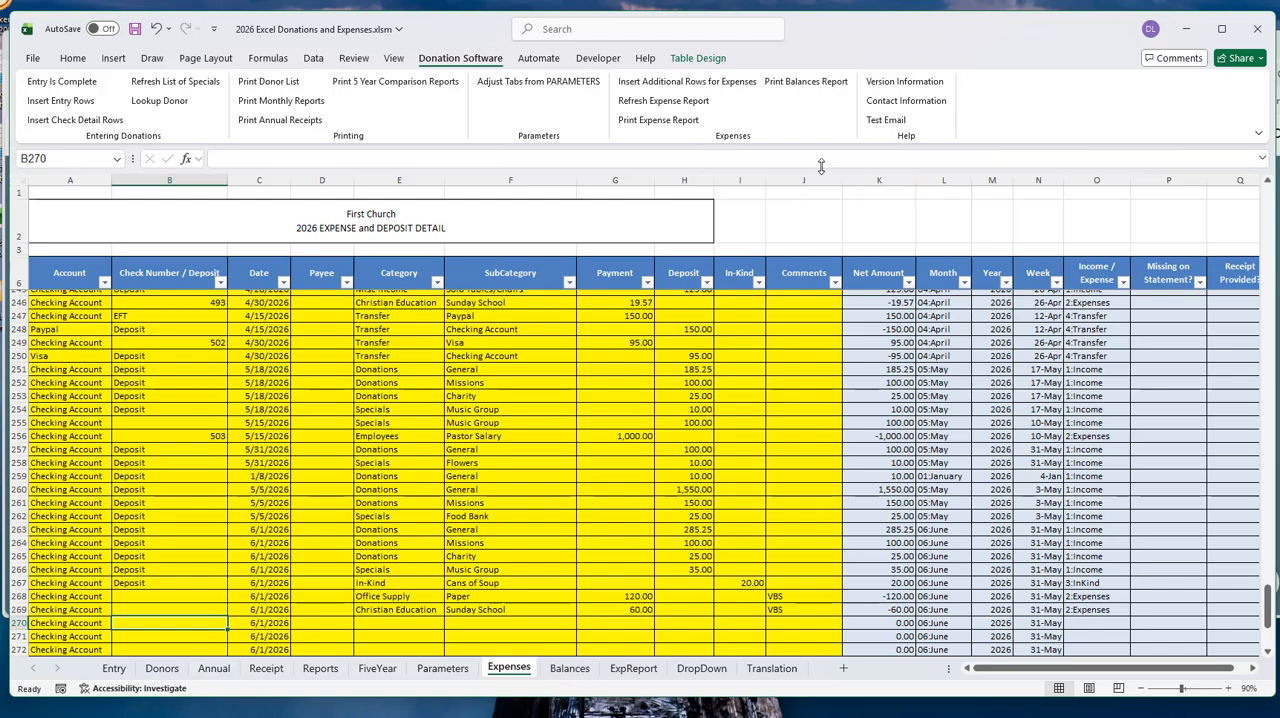
- Examine the Checking Account's opening balance, deposits, payments, current balance and statement balance on the Balances sheet, and open the ExpReport sheet
{"action": "left_click", "coordinate": [569, 669]}
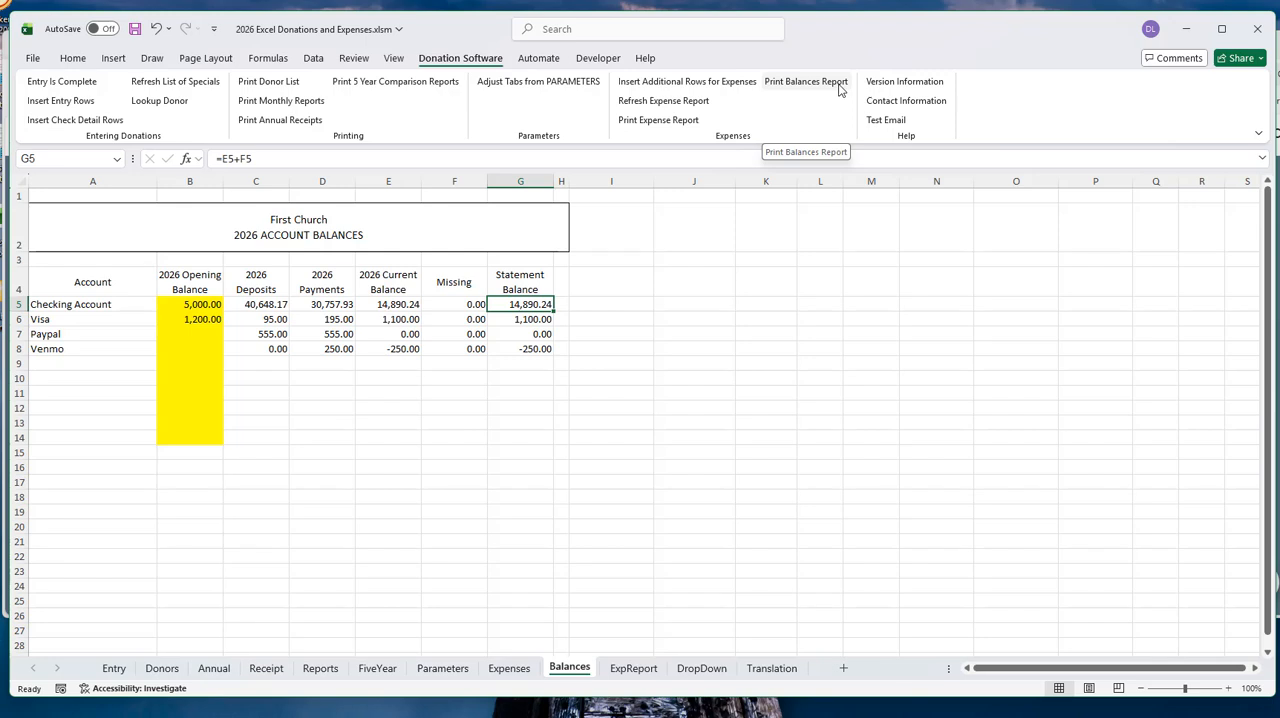
{"action": "left_click", "coordinate": [200, 304]}
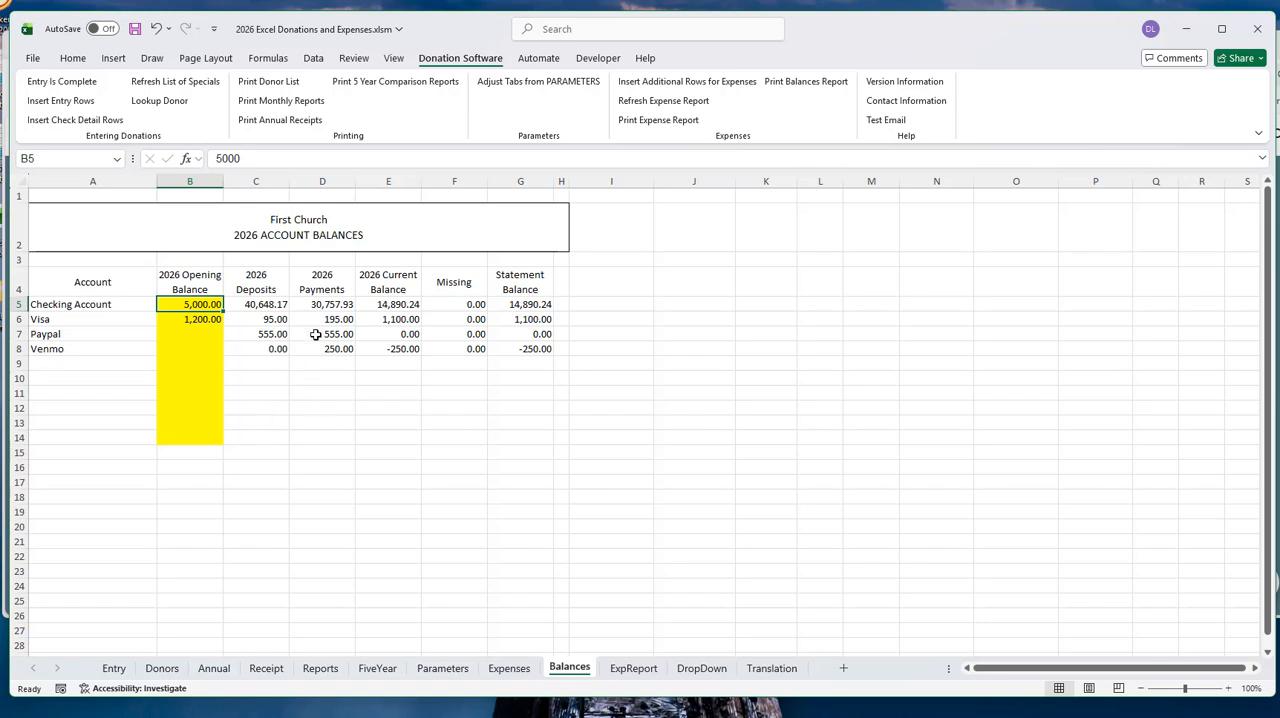
{"action": "left_click", "coordinate": [265, 305]}
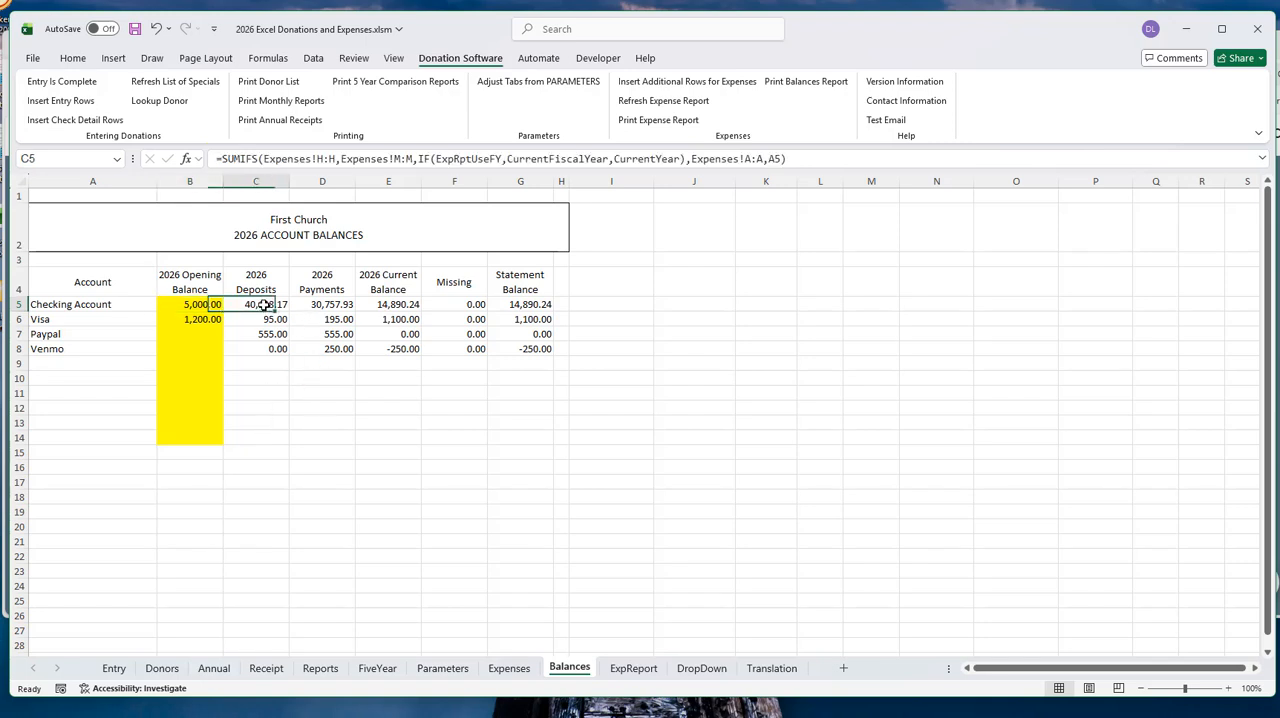
{"action": "left_click", "coordinate": [322, 305]}
{"action": "left_click", "coordinate": [397, 304]}
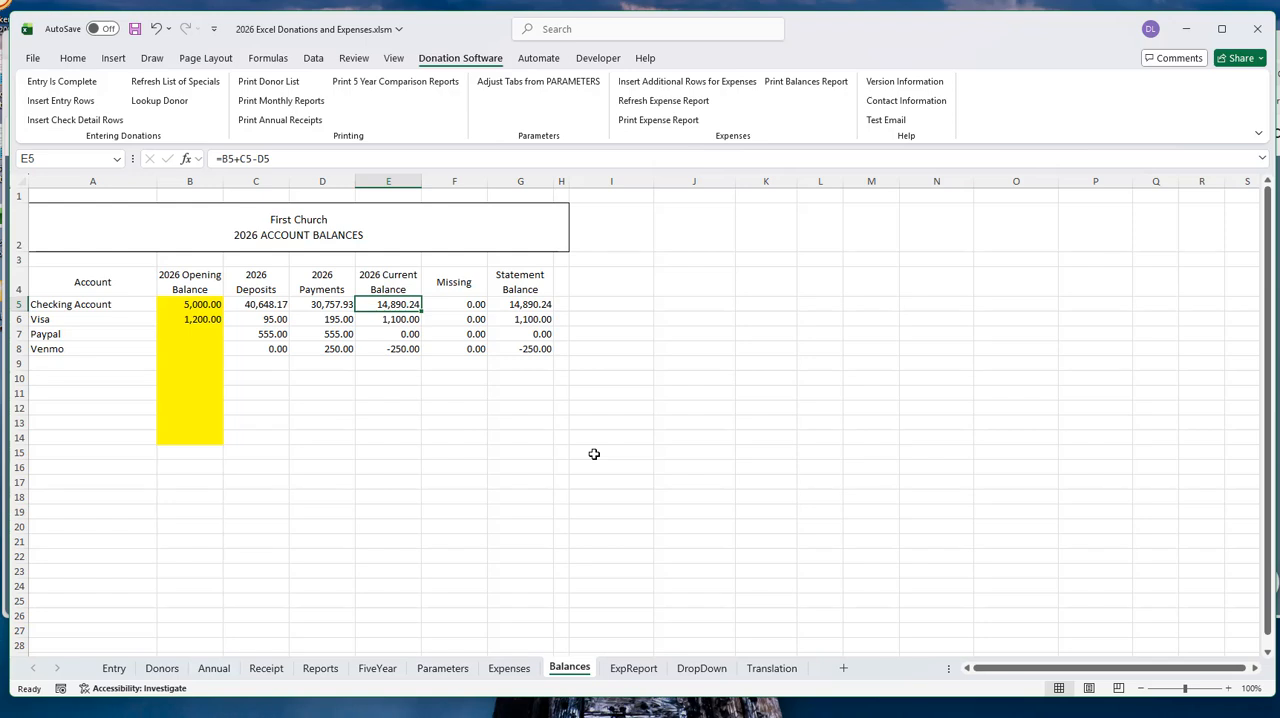
{"action": "left_click", "coordinate": [548, 305]}
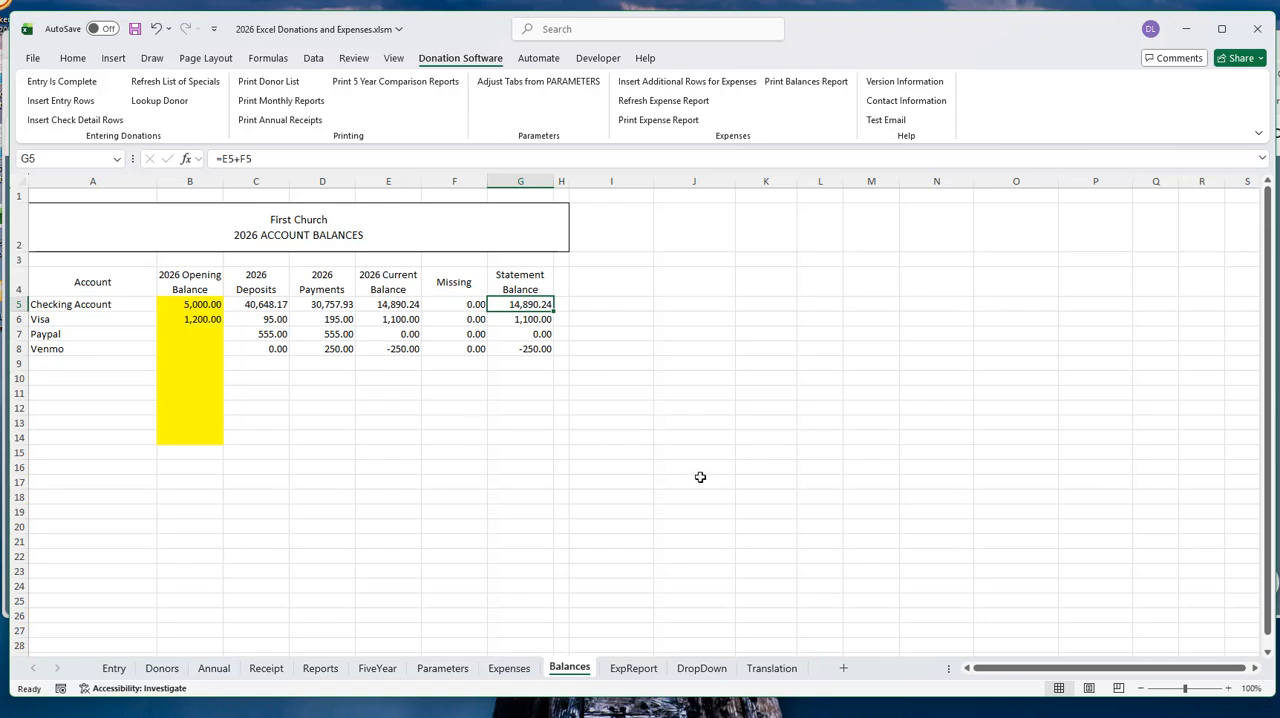
{"action": "left_click", "coordinate": [632, 670]}
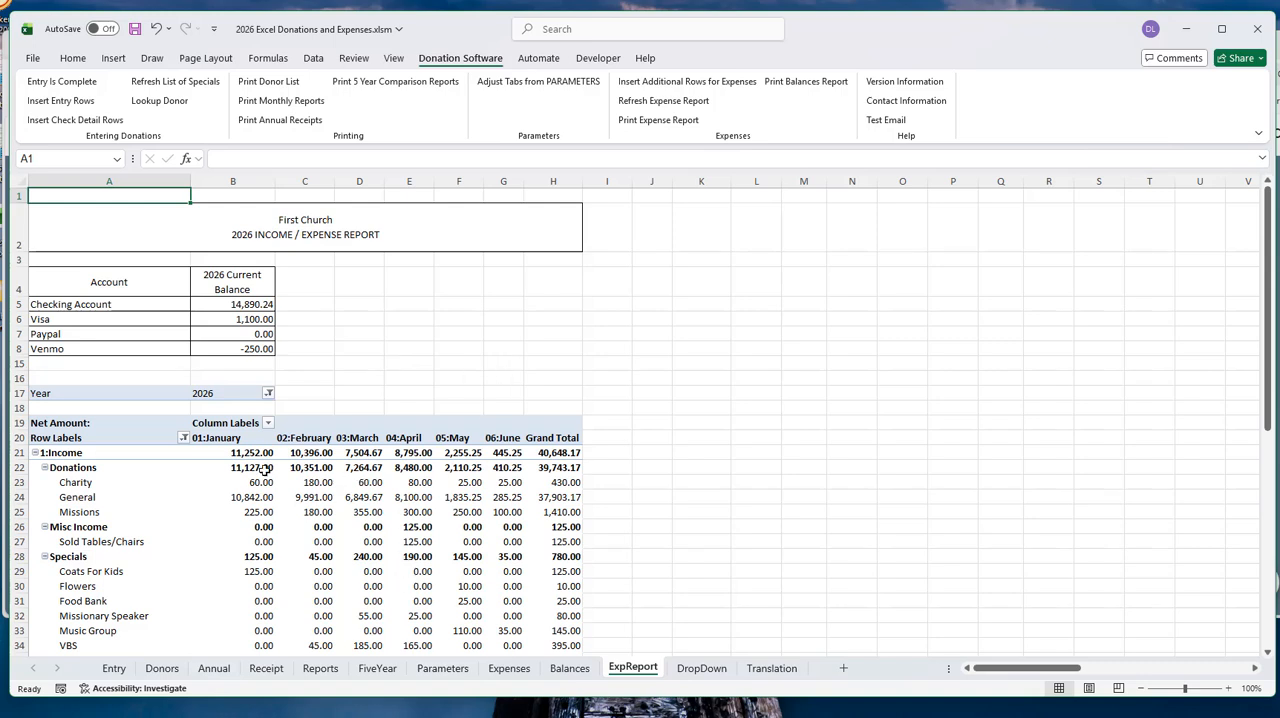
- Clear the two VBS expense entries in rows 268 and 269 of the Expenses sheet, from Payee through Comments
{"action": "left_click", "coordinate": [509, 668]}
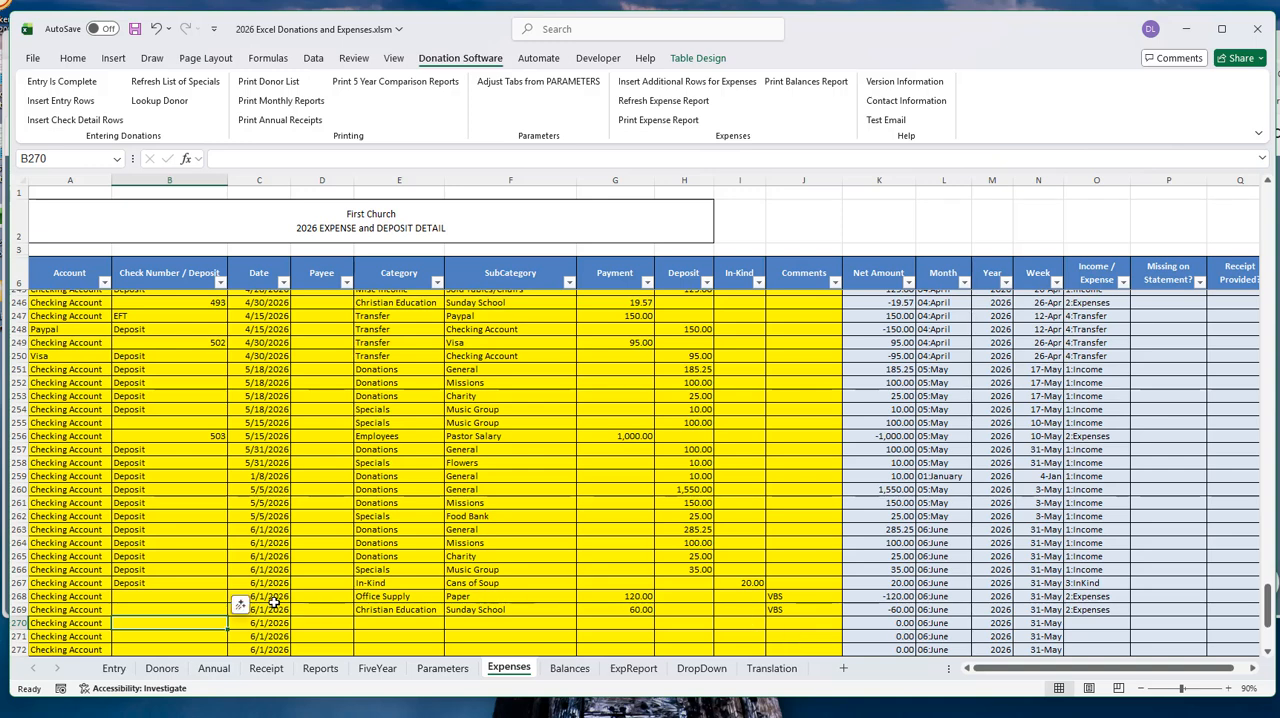
{"action": "left_click_drag", "start_coordinate": [302, 598], "coordinate": [767, 619]}
{"action": "key", "text": "Delete"}
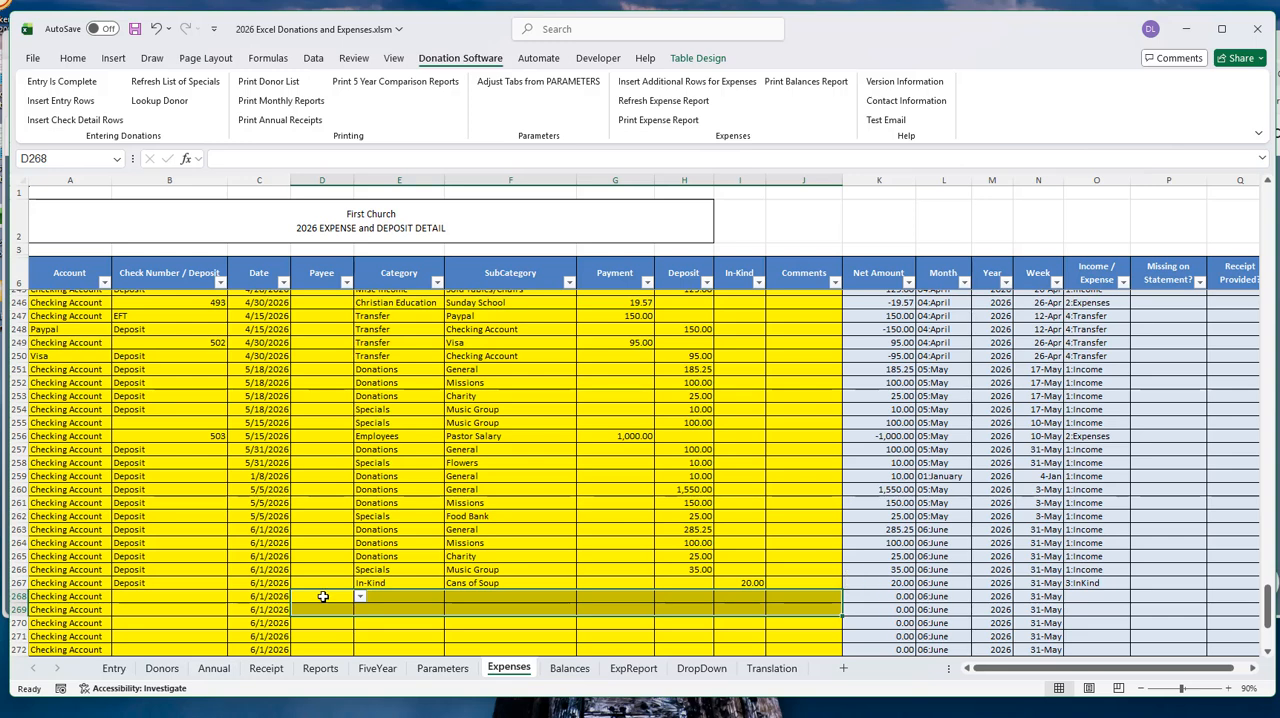
{"action": "left_click", "coordinate": [323, 596]}
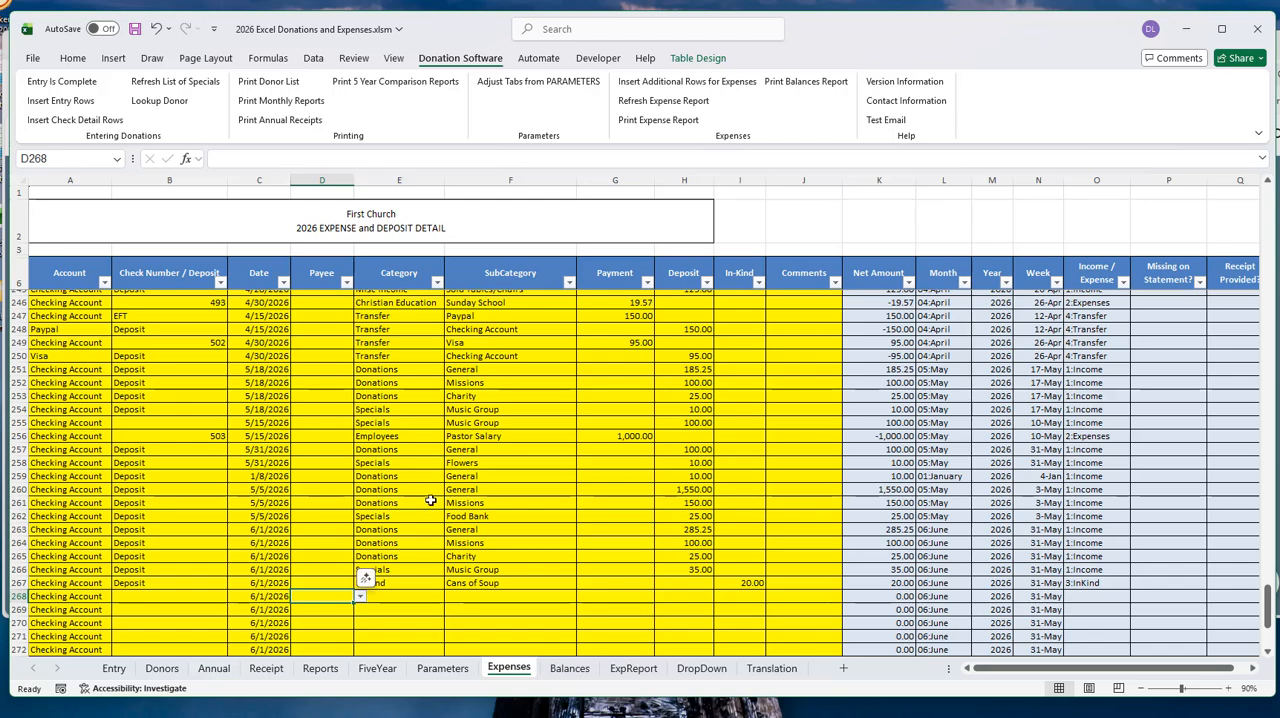
- Examine the account balances and the monthly income by Donations and Specials subcategory on the ExpReport sheet
{"action": "left_click", "coordinate": [631, 676]}
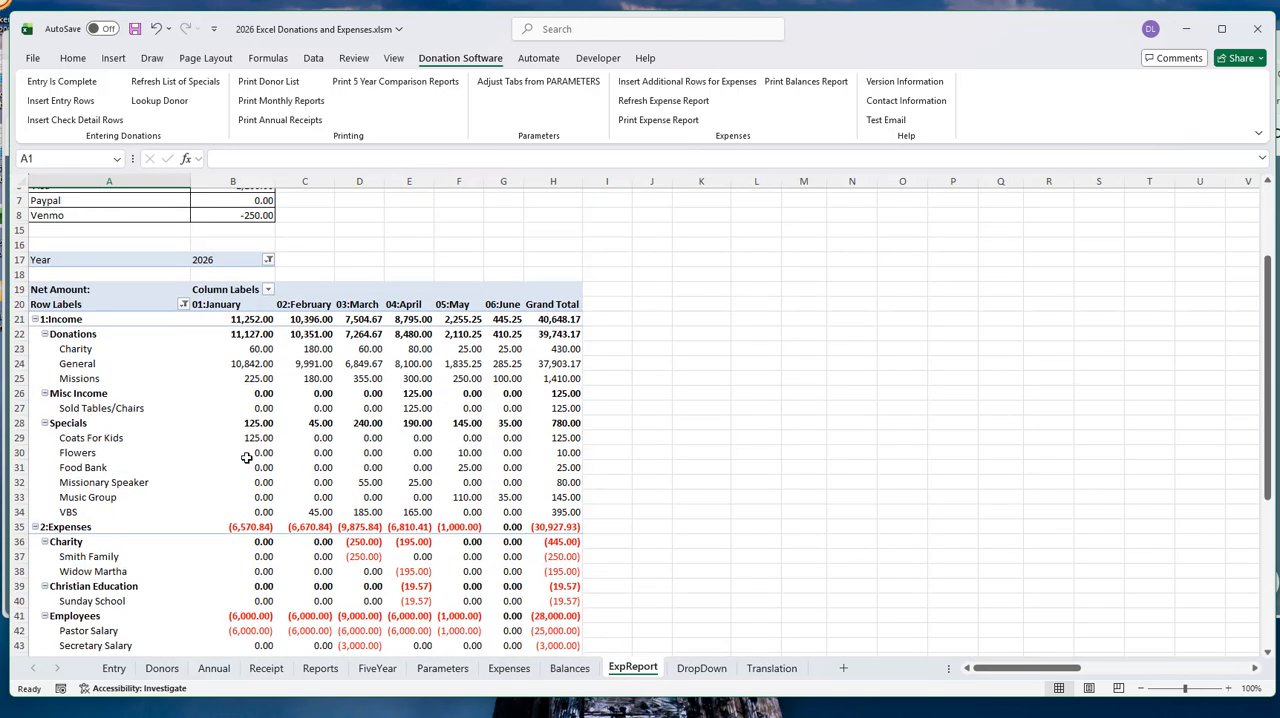
{"action": "scroll", "coordinate": [245, 458], "scroll_direction": "down", "scroll_amount": 2}
{"action": "scroll", "coordinate": [388, 623], "scroll_direction": "up", "scroll_amount": 2}
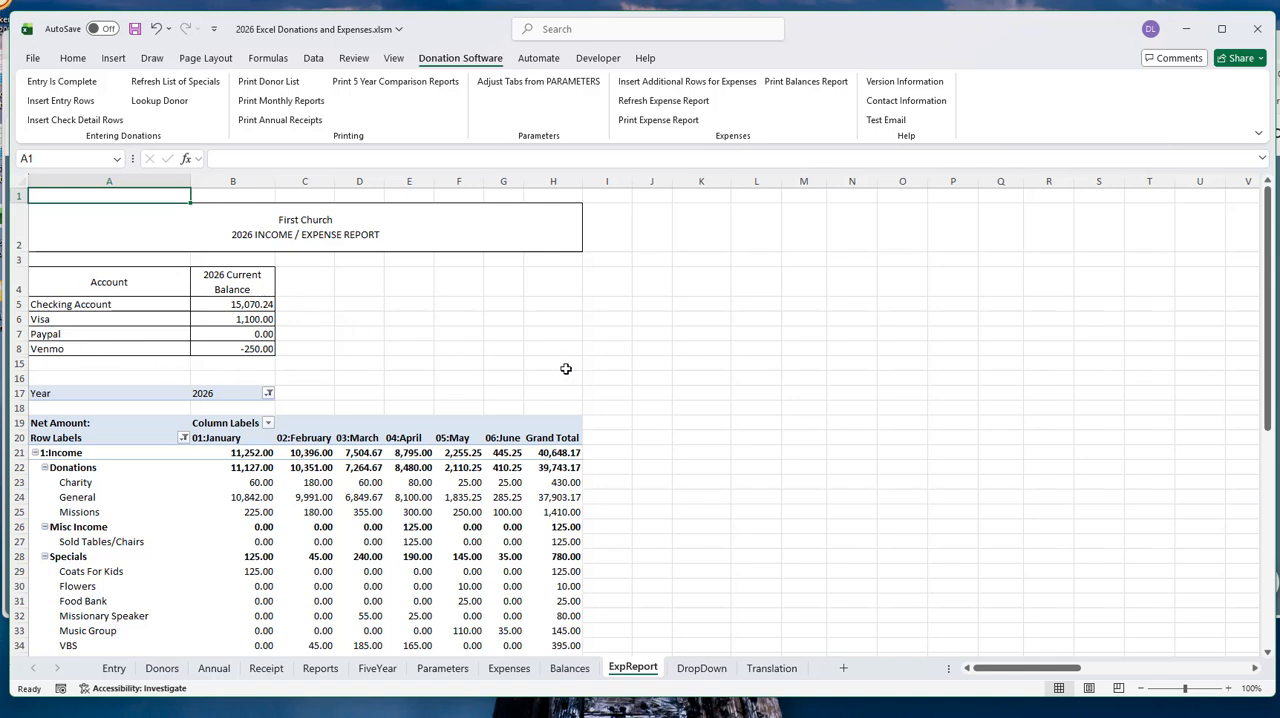
{"action": "scroll", "coordinate": [541, 455], "scroll_direction": "down", "scroll_amount": 1}
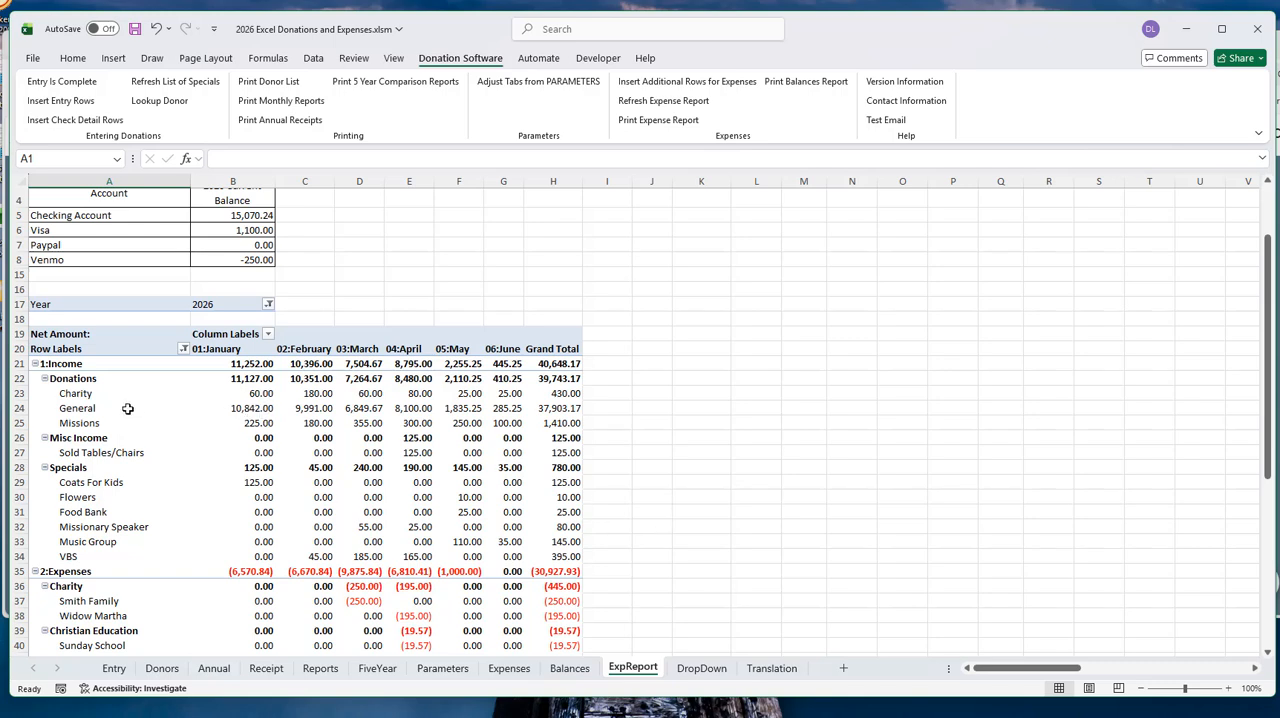
{"action": "left_click_drag", "start_coordinate": [82, 378], "coordinate": [500, 420]}
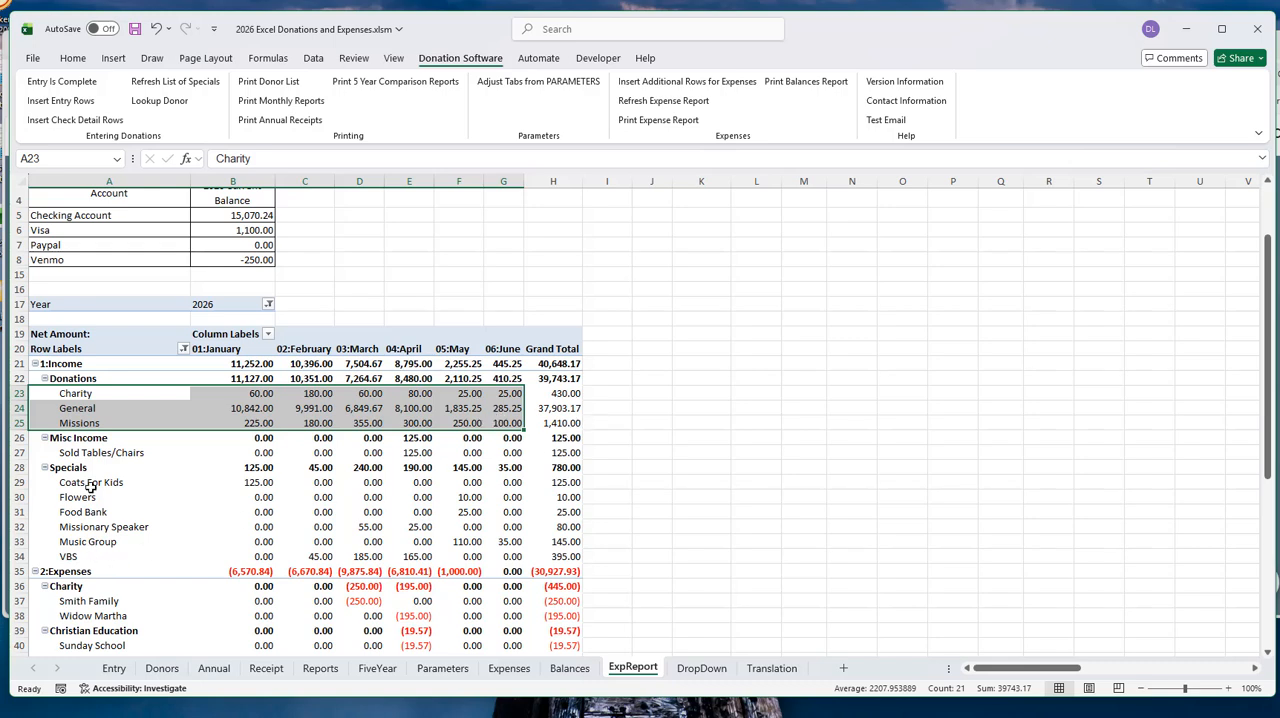
{"action": "left_click", "coordinate": [185, 467]}
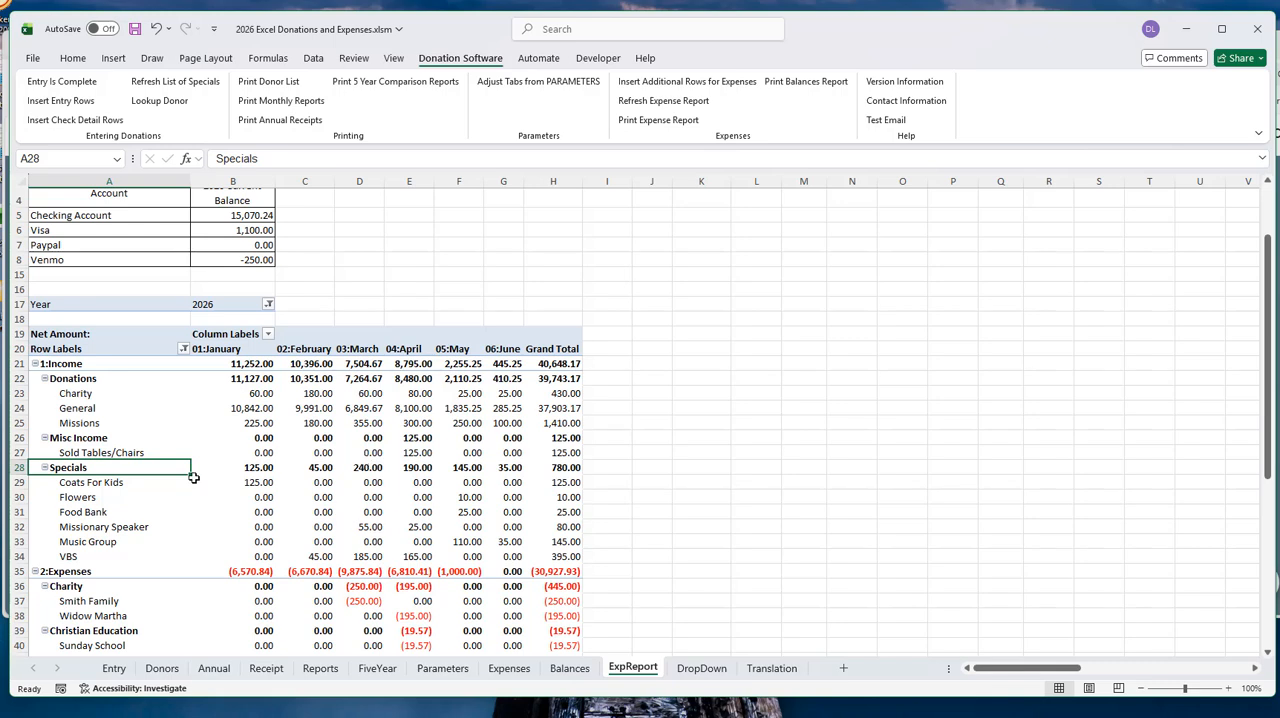
{"action": "left_click", "coordinate": [89, 483]}
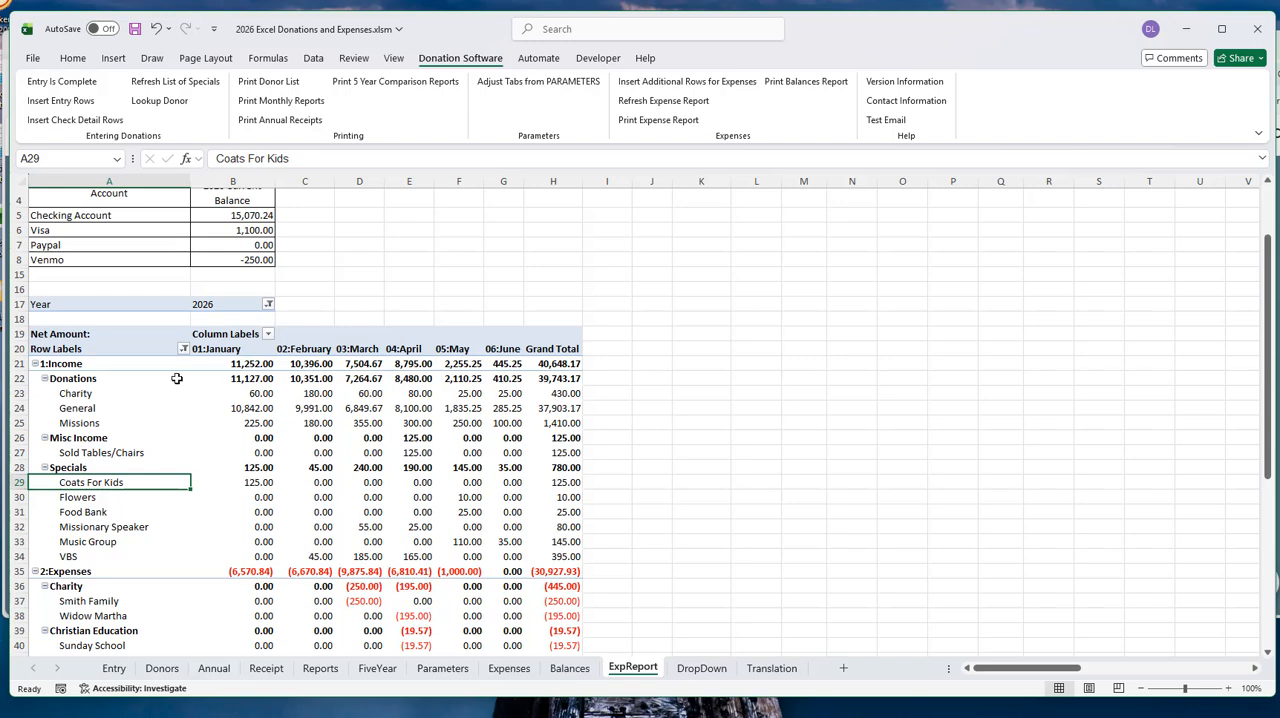
- Examine the report's Expenses and InKind sections and the monthly and yearly amounts in its Grand Total row
{"action": "scroll", "coordinate": [256, 385], "scroll_direction": "down", "scroll_amount": 2}
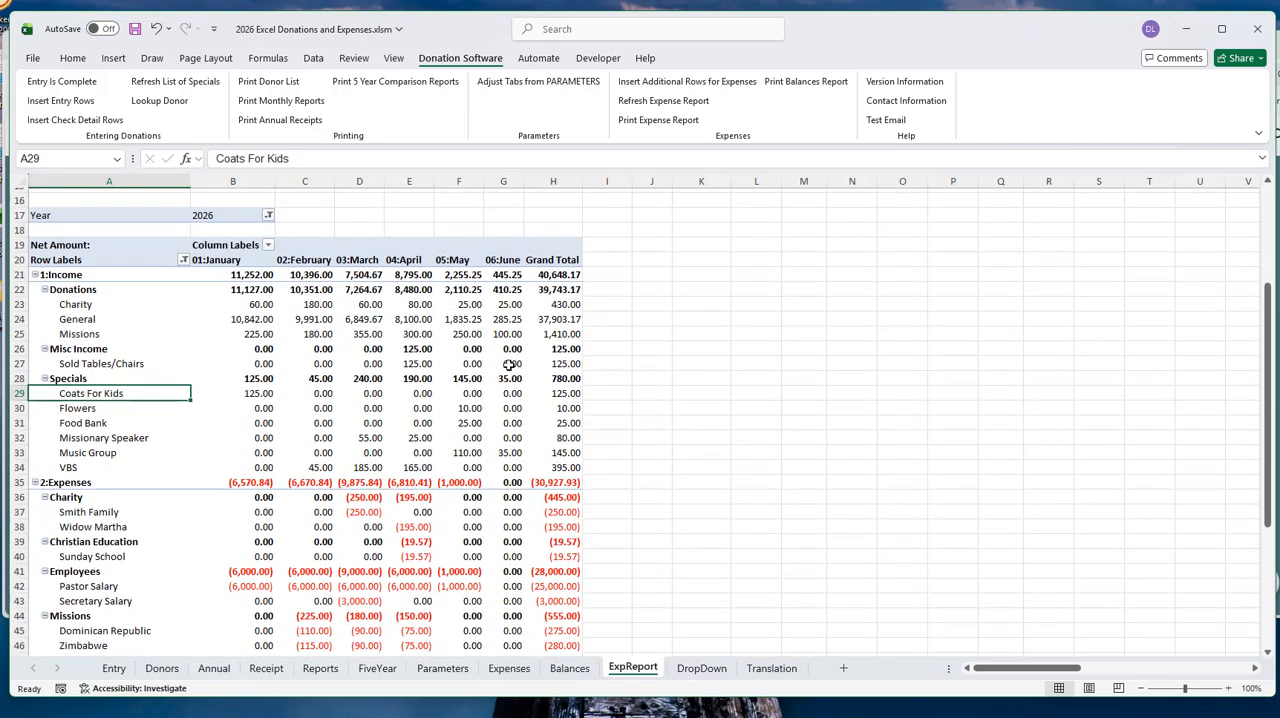
{"action": "scroll", "coordinate": [487, 370], "scroll_direction": "down", "scroll_amount": 3}
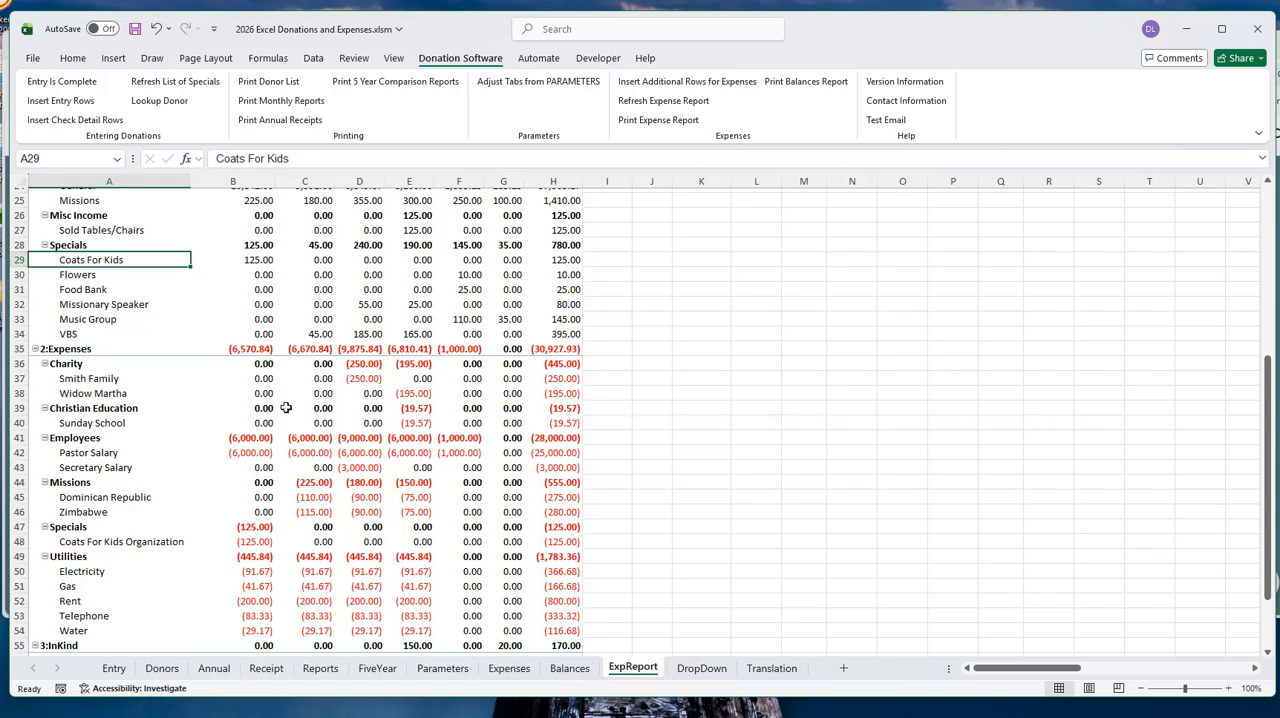
{"action": "scroll", "coordinate": [252, 292], "scroll_direction": "down", "scroll_amount": 1}
{"action": "scroll", "coordinate": [252, 292], "scroll_direction": "down", "scroll_amount": 2}
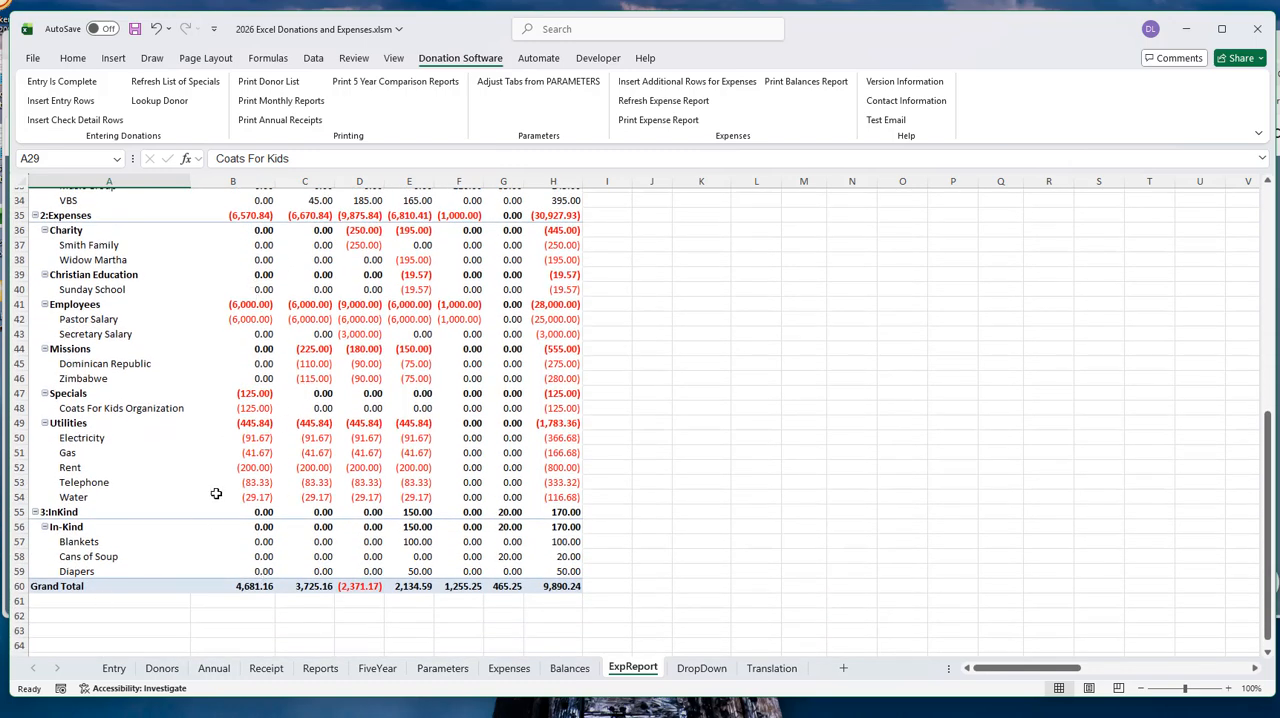
{"action": "left_click", "coordinate": [260, 586]}
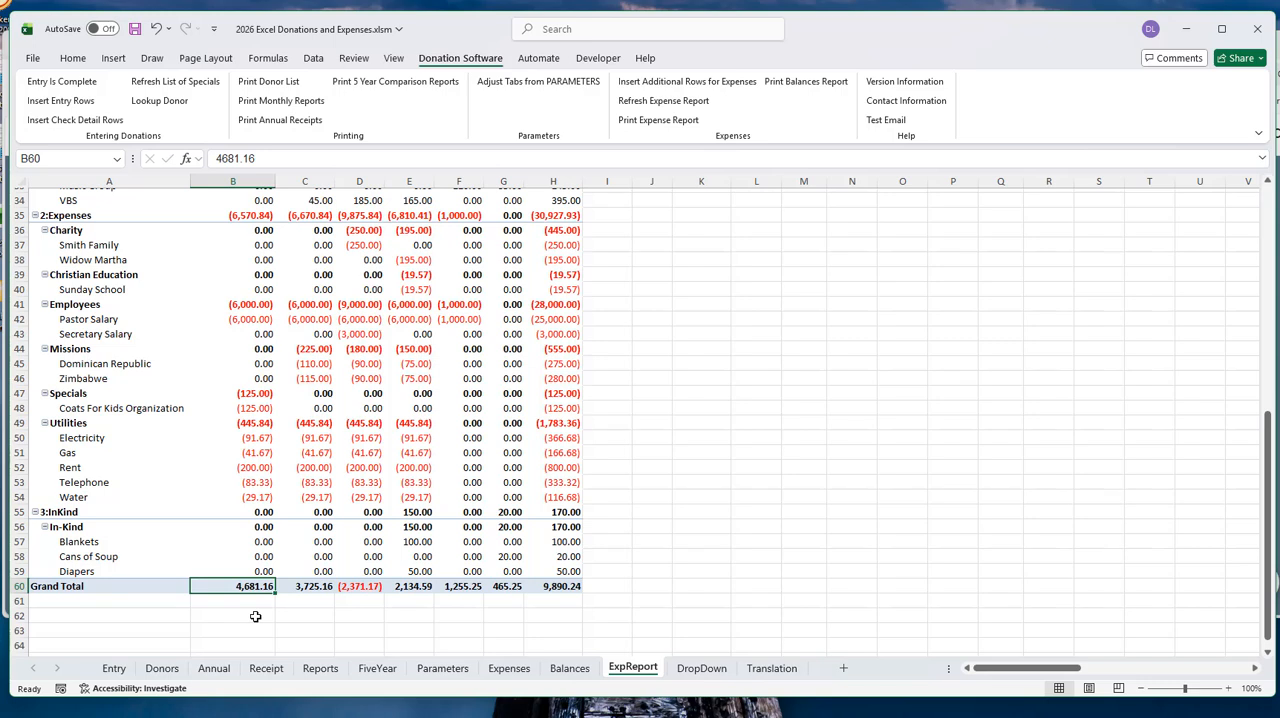
{"action": "left_click", "coordinate": [66, 586]}
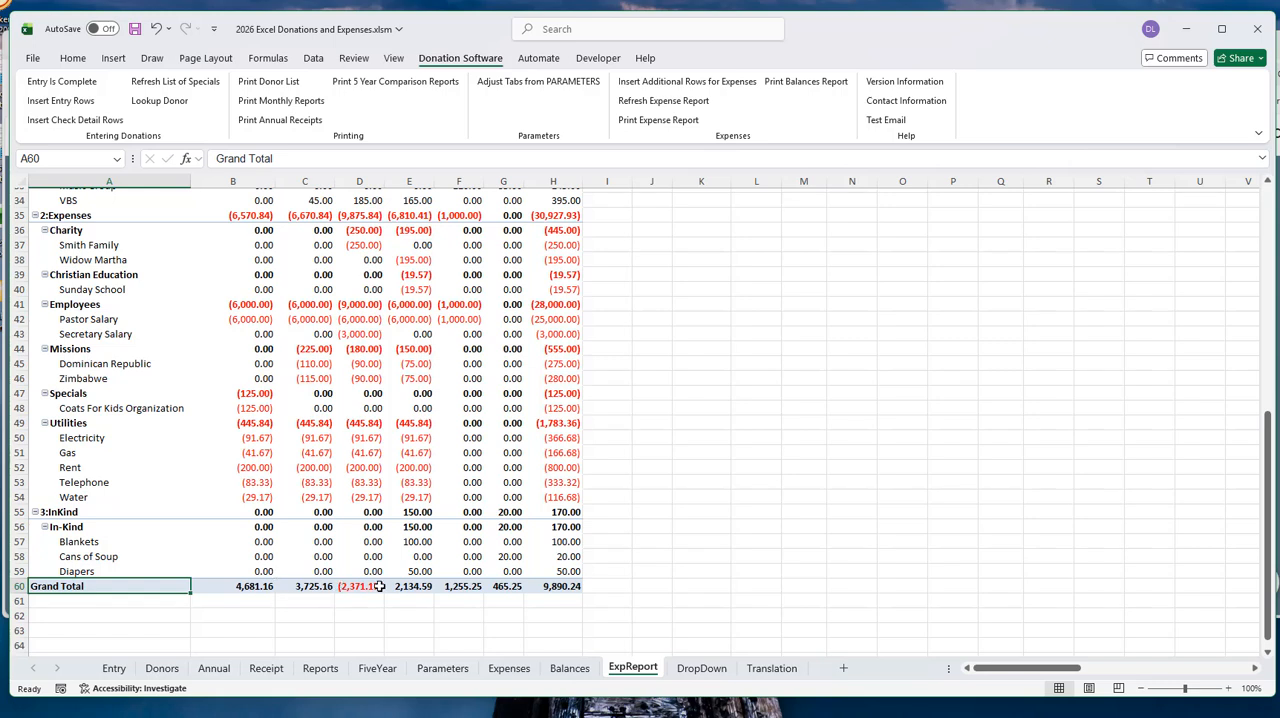
{"action": "left_click", "coordinate": [560, 586]}
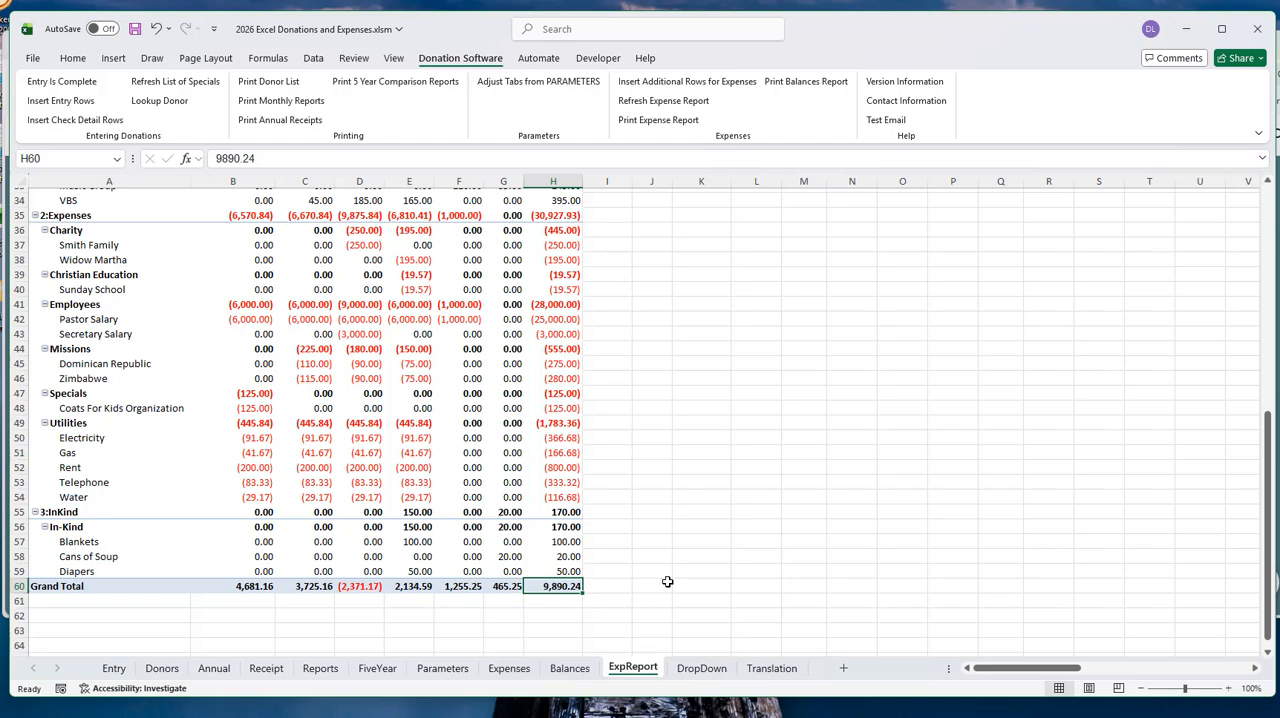
{"action": "scroll", "coordinate": [667, 581], "scroll_direction": "up", "scroll_amount": 1}
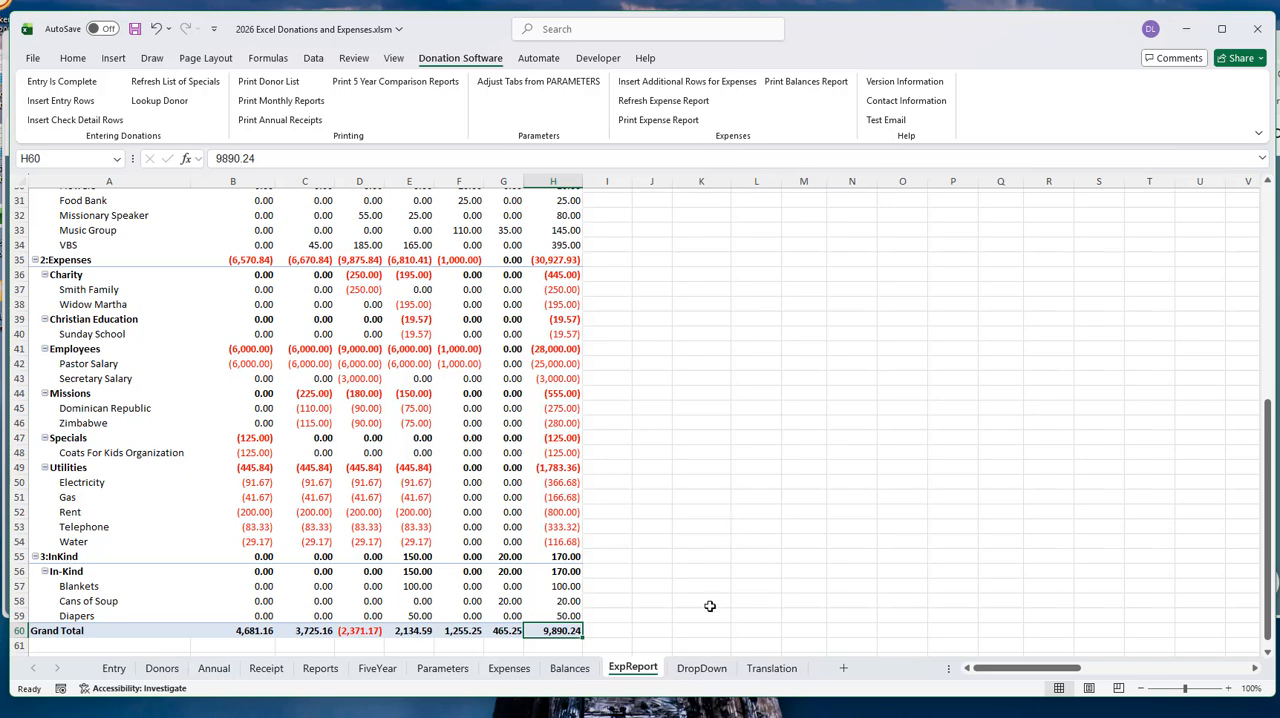
- Check the category and payee lists on the DropDown sheet, and return to the beginning of the ExpReport sheet
{"action": "left_click", "coordinate": [702, 668]}
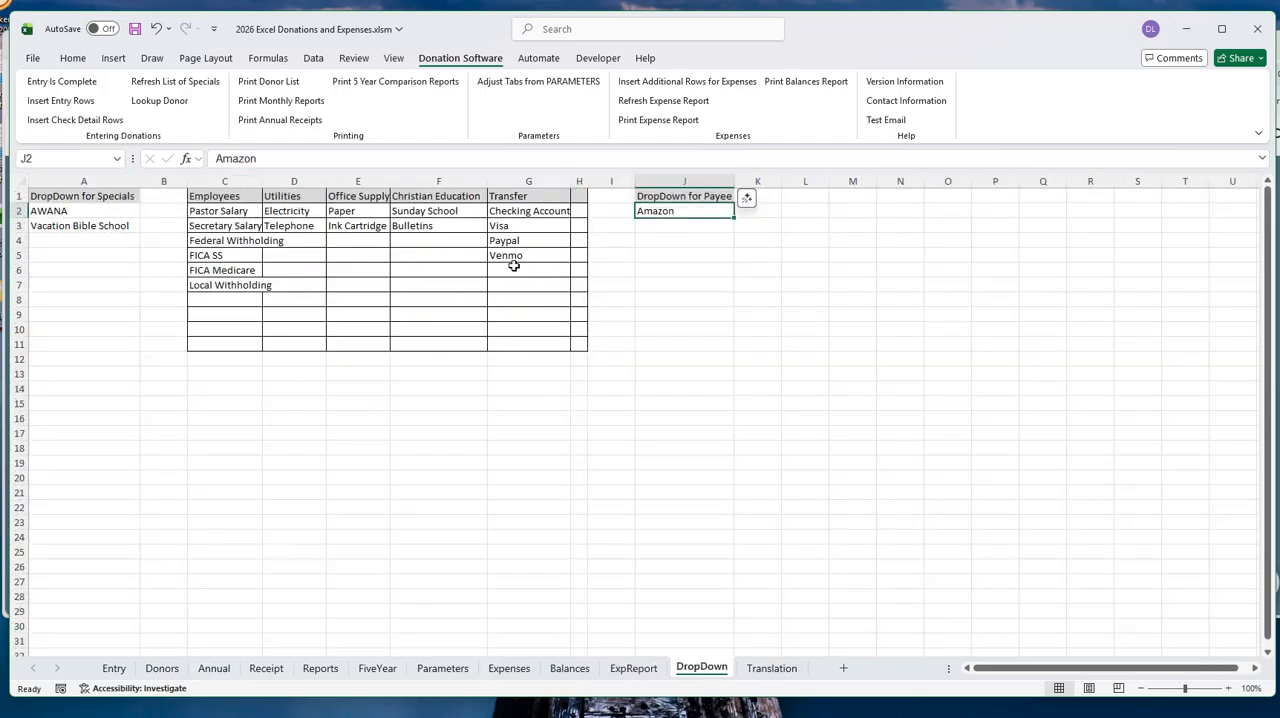
{"action": "left_click", "coordinate": [636, 670]}
{"action": "scroll", "coordinate": [176, 395], "scroll_direction": "up", "scroll_amount": 10}
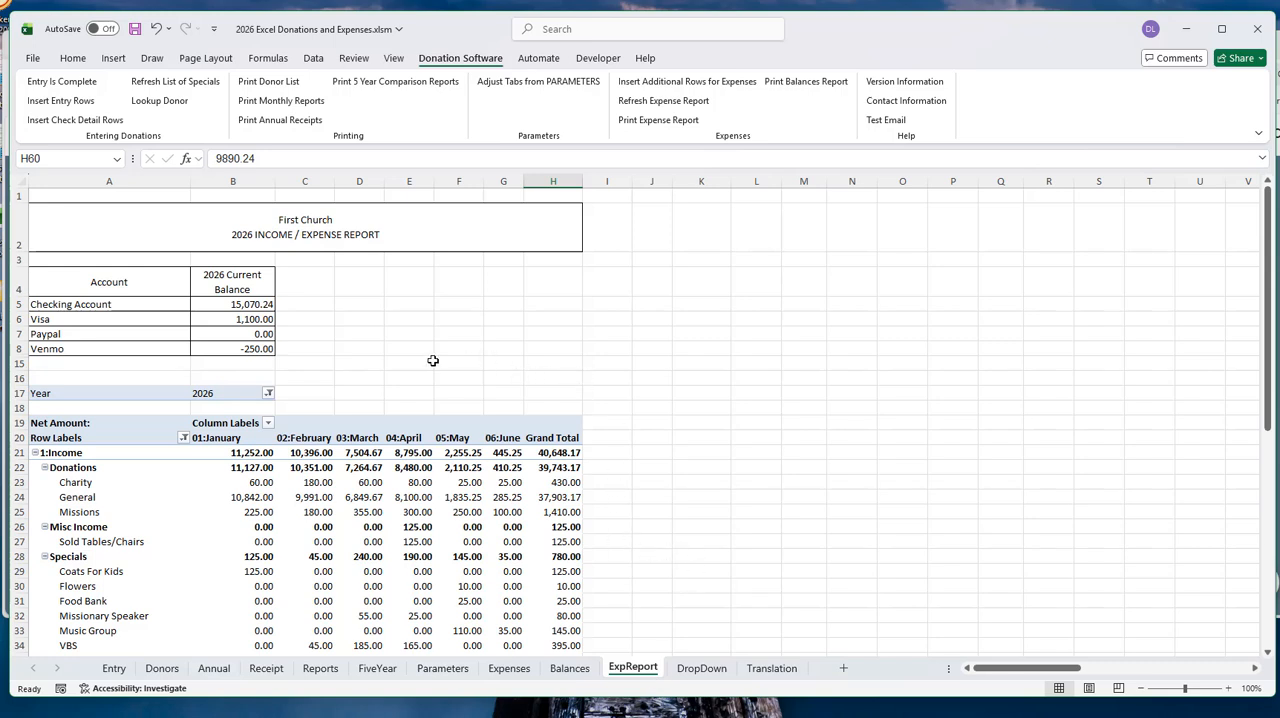
- Examine the Expenses and Balances settings on the Parameters sheet
{"action": "left_click", "coordinate": [441, 668]}
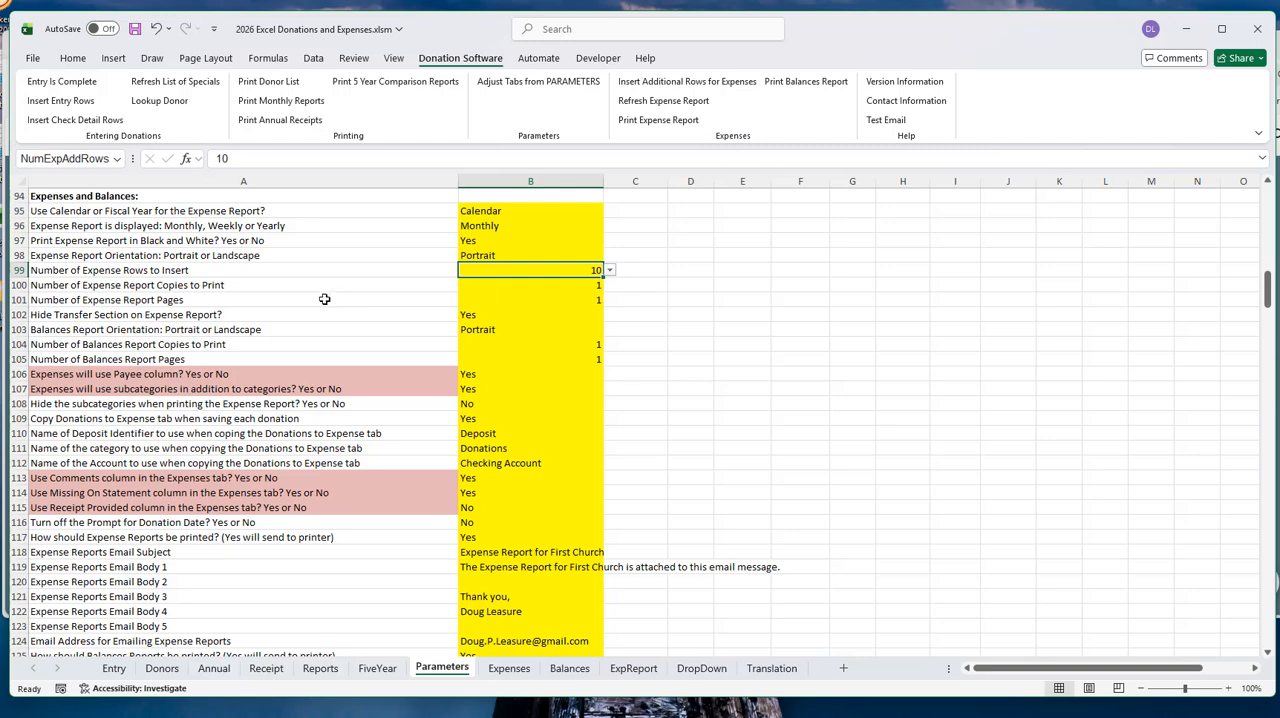
{"action": "scroll", "coordinate": [324, 299], "scroll_direction": "down", "scroll_amount": 2}
{"action": "scroll", "coordinate": [324, 299], "scroll_direction": "up", "scroll_amount": 1}
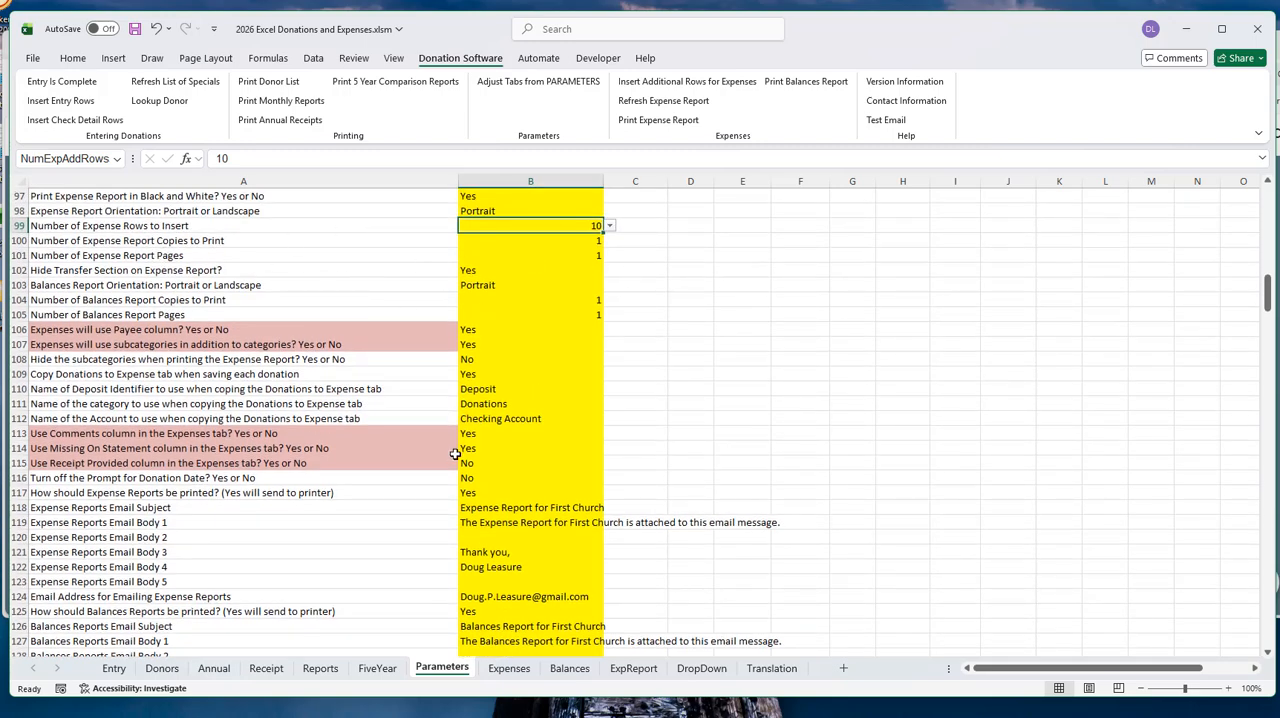
- Revisit the Balances and ExpReport sheets, and return to the Expenses sheet
{"action": "left_click", "coordinate": [580, 670]}
{"action": "left_click", "coordinate": [630, 670]}
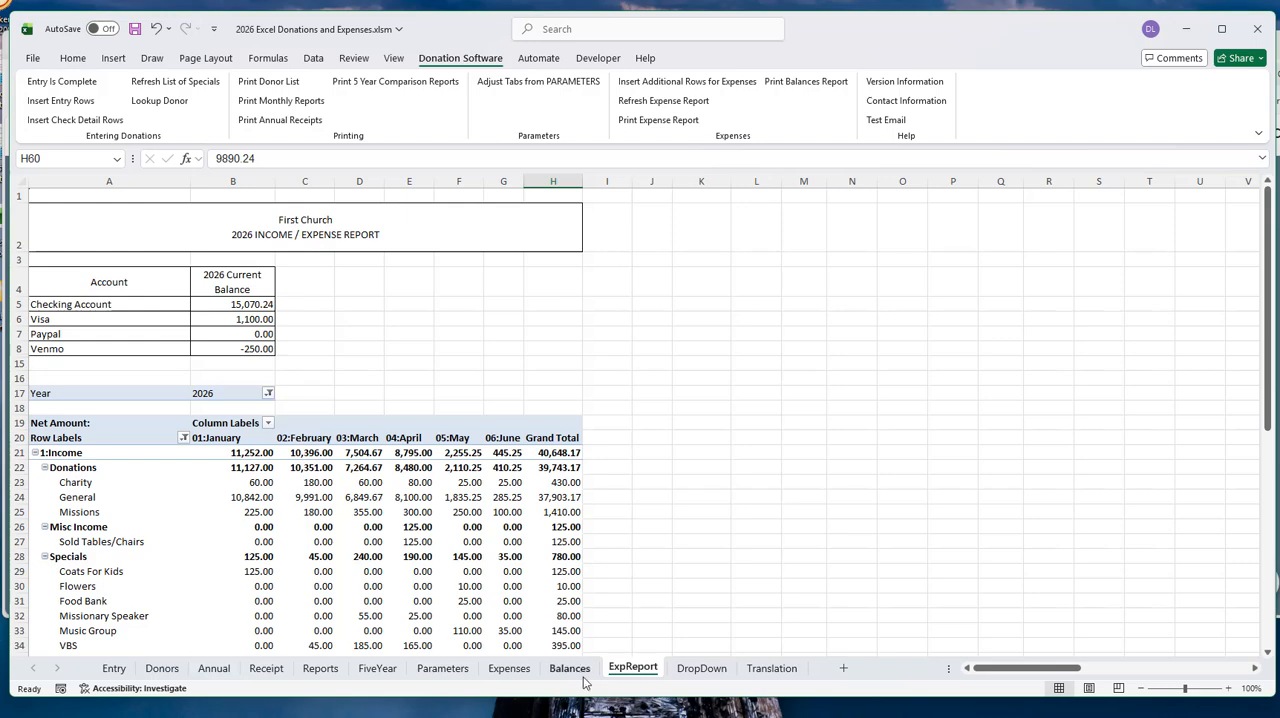
{"action": "left_click", "coordinate": [530, 668]}
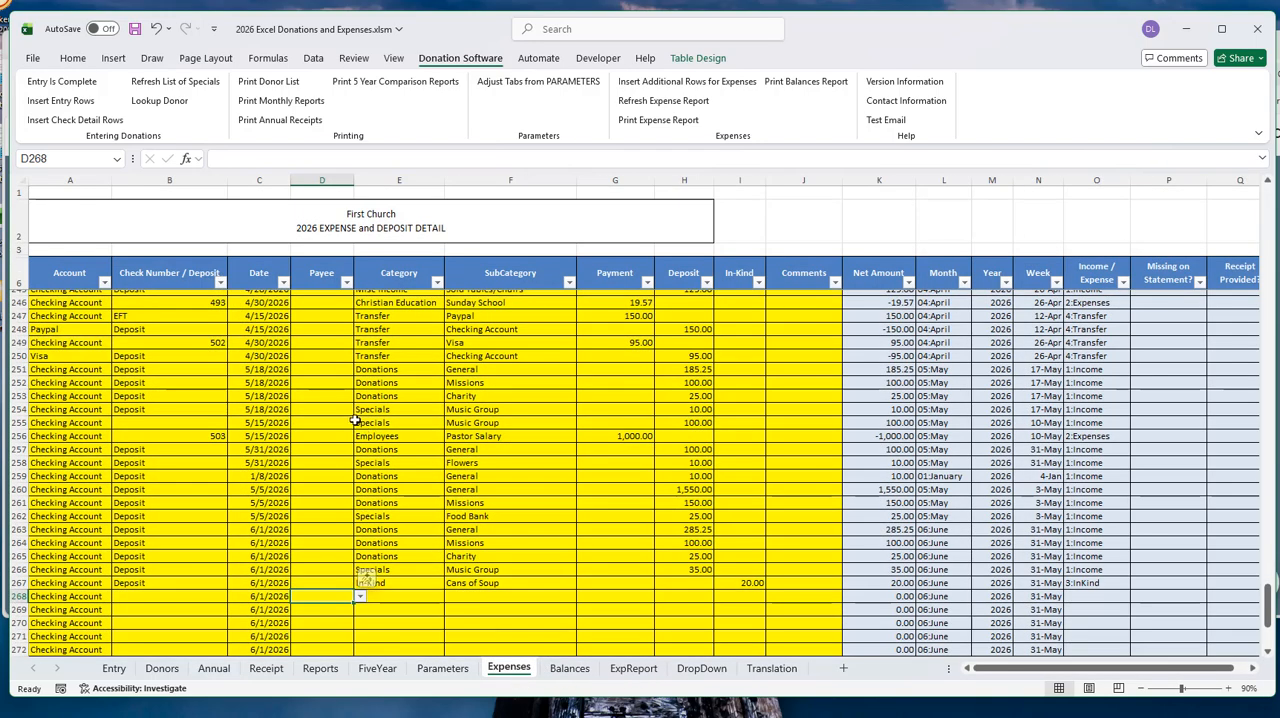
- On the Parameters sheet, set how Expense Reports should be printed to PDF
{"action": "left_click", "coordinate": [446, 670]}
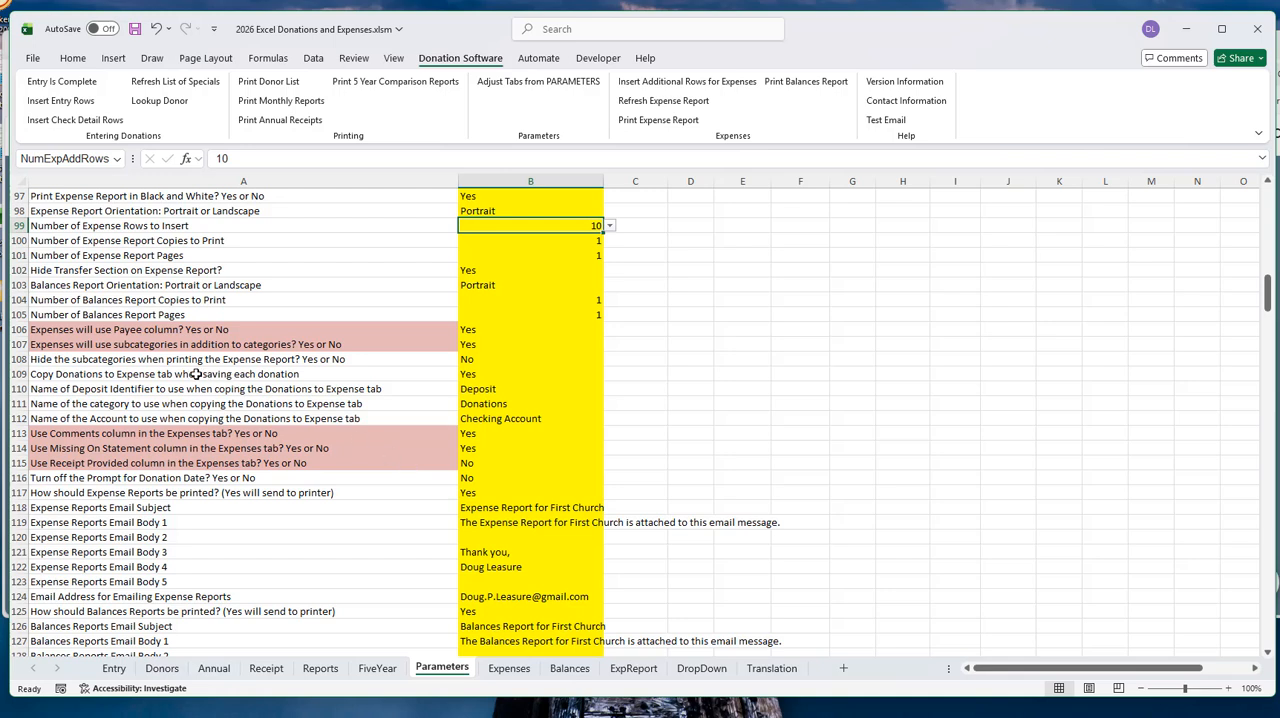
{"action": "left_click", "coordinate": [94, 495]}
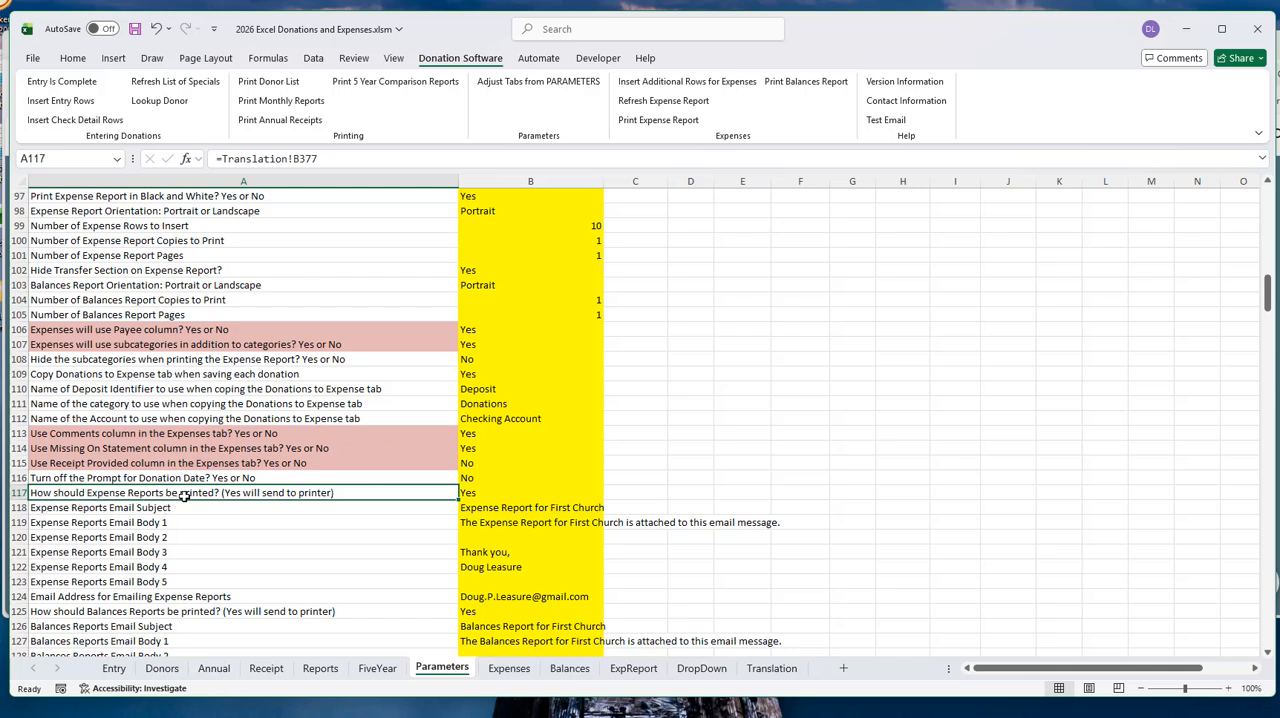
{"action": "left_click", "coordinate": [494, 492]}
{"action": "left_click", "coordinate": [610, 494]}
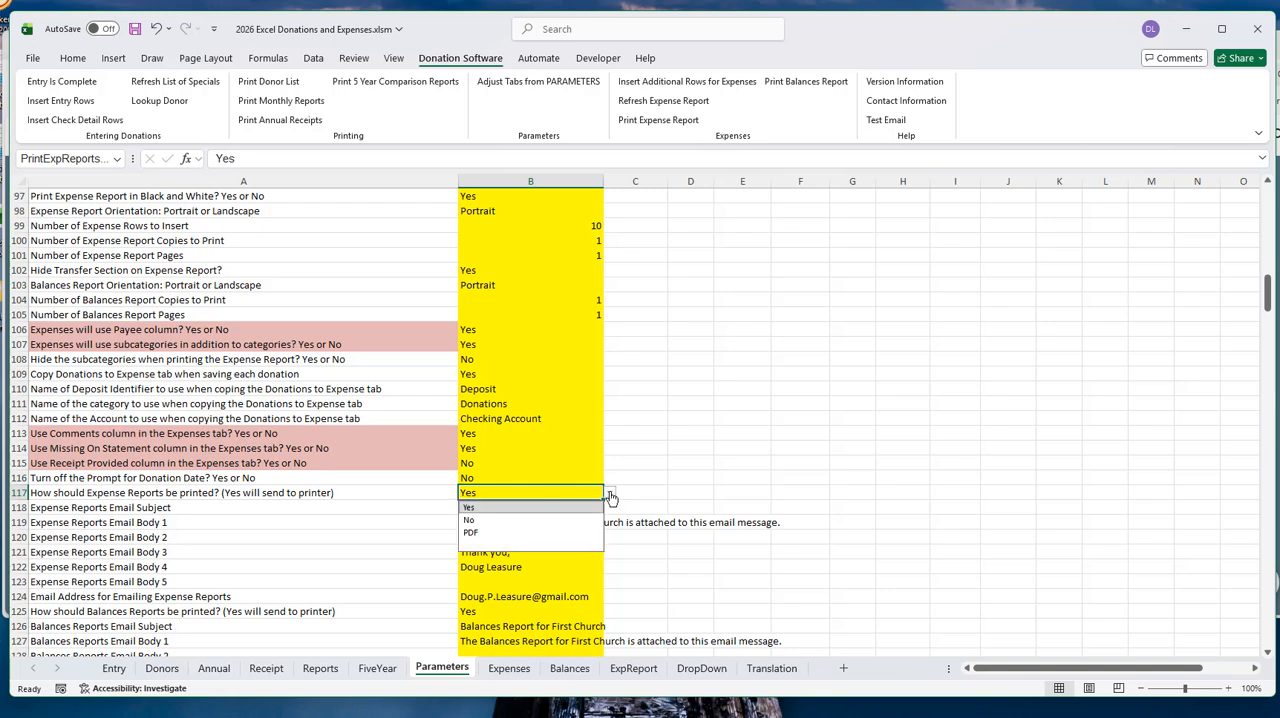
{"action": "left_click", "coordinate": [492, 532]}
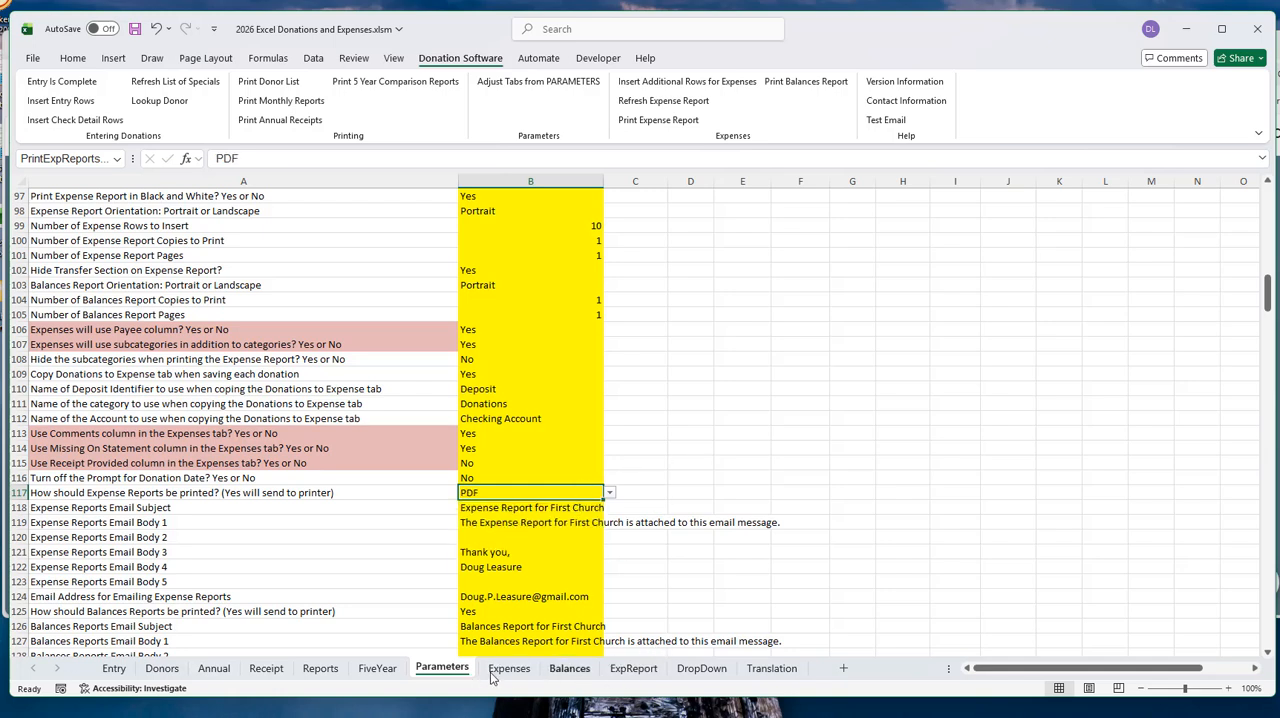
- Set the parameter that turns on the option for emailing receipts and reports to Yes
{"action": "scroll", "coordinate": [378, 370], "scroll_direction": "up", "scroll_amount": 20}
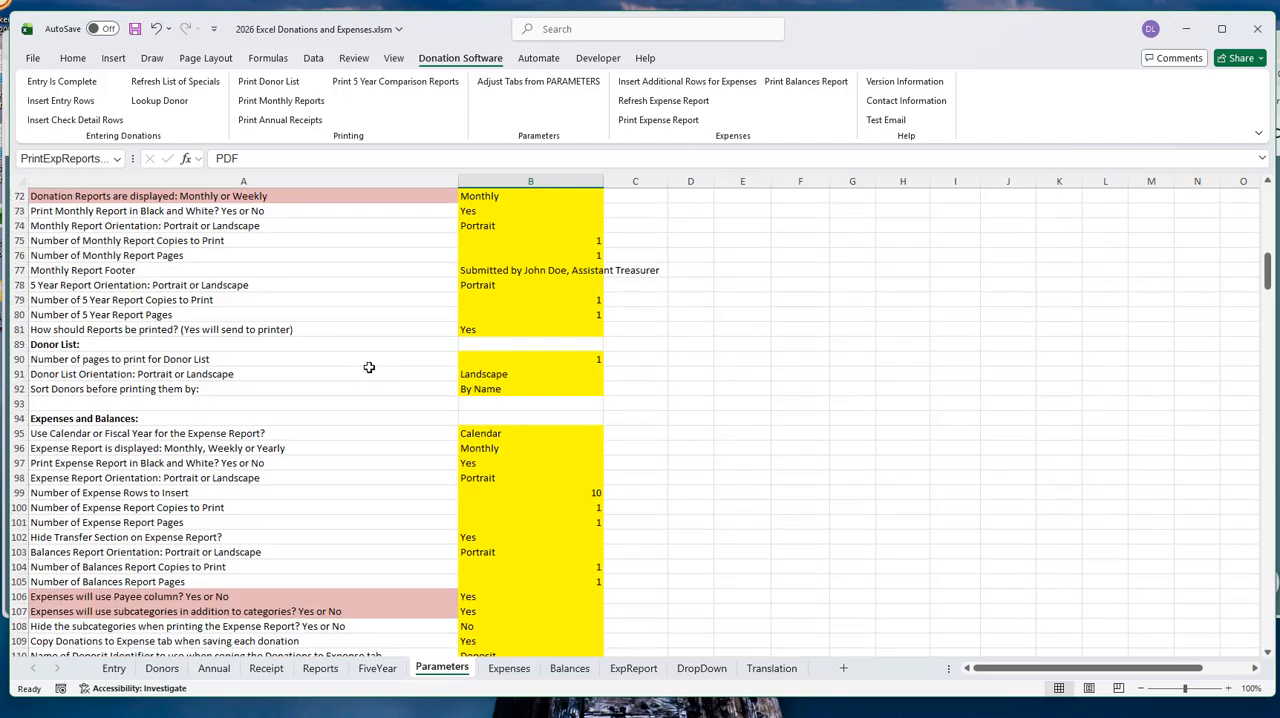
{"action": "scroll", "coordinate": [379, 371], "scroll_direction": "up", "scroll_amount": 2}
{"action": "scroll", "coordinate": [379, 371], "scroll_direction": "right", "scroll_amount": 1}
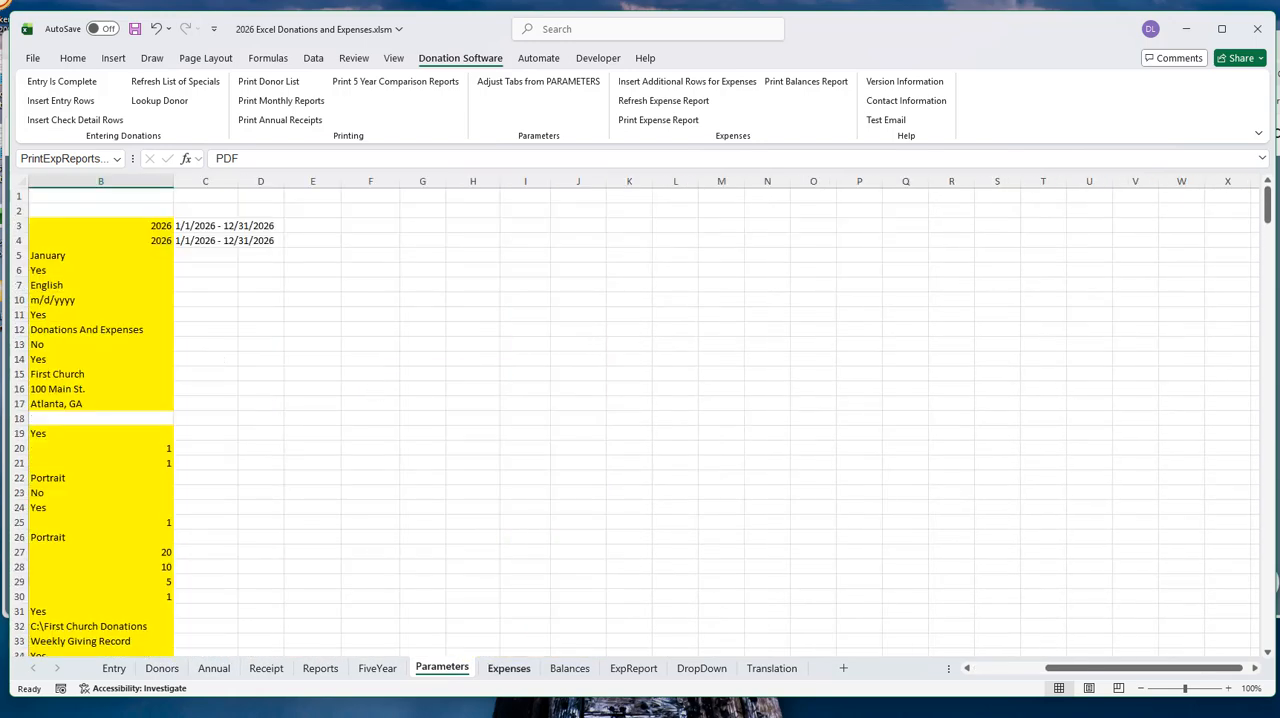
{"action": "left_click_drag", "start_coordinate": [1128, 674], "coordinate": [1055, 674]}
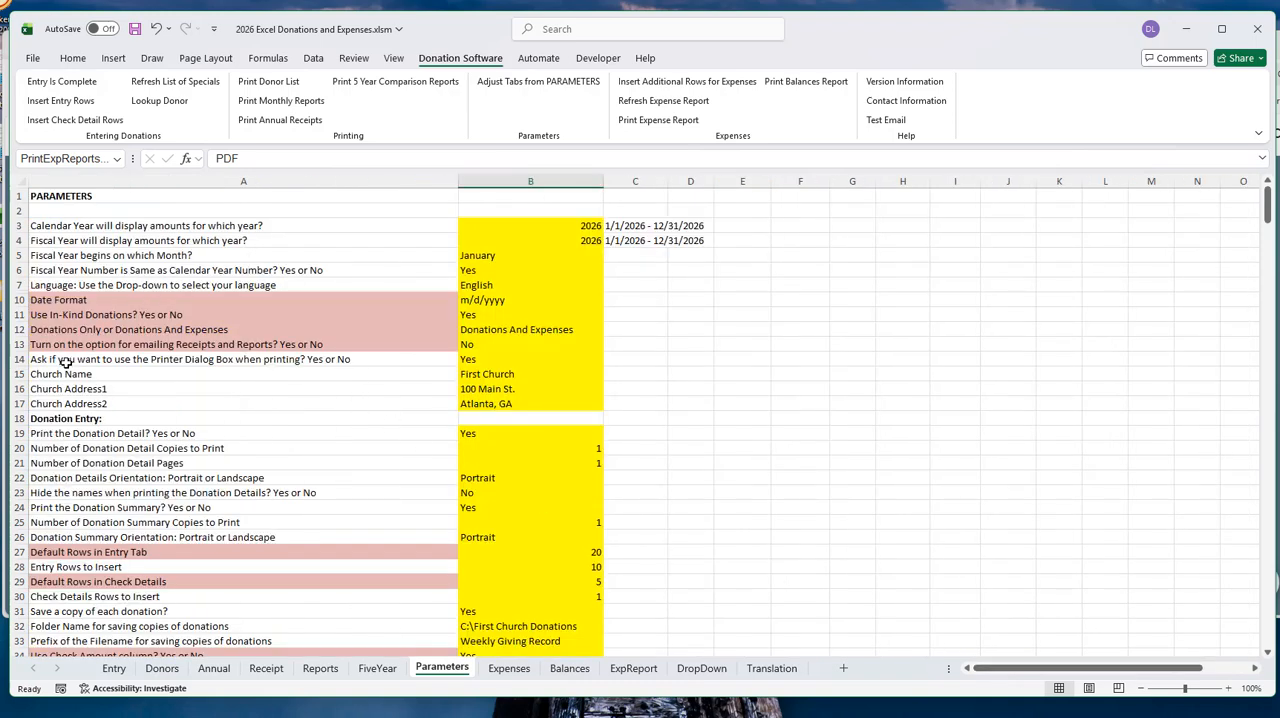
{"action": "left_click", "coordinate": [485, 345]}
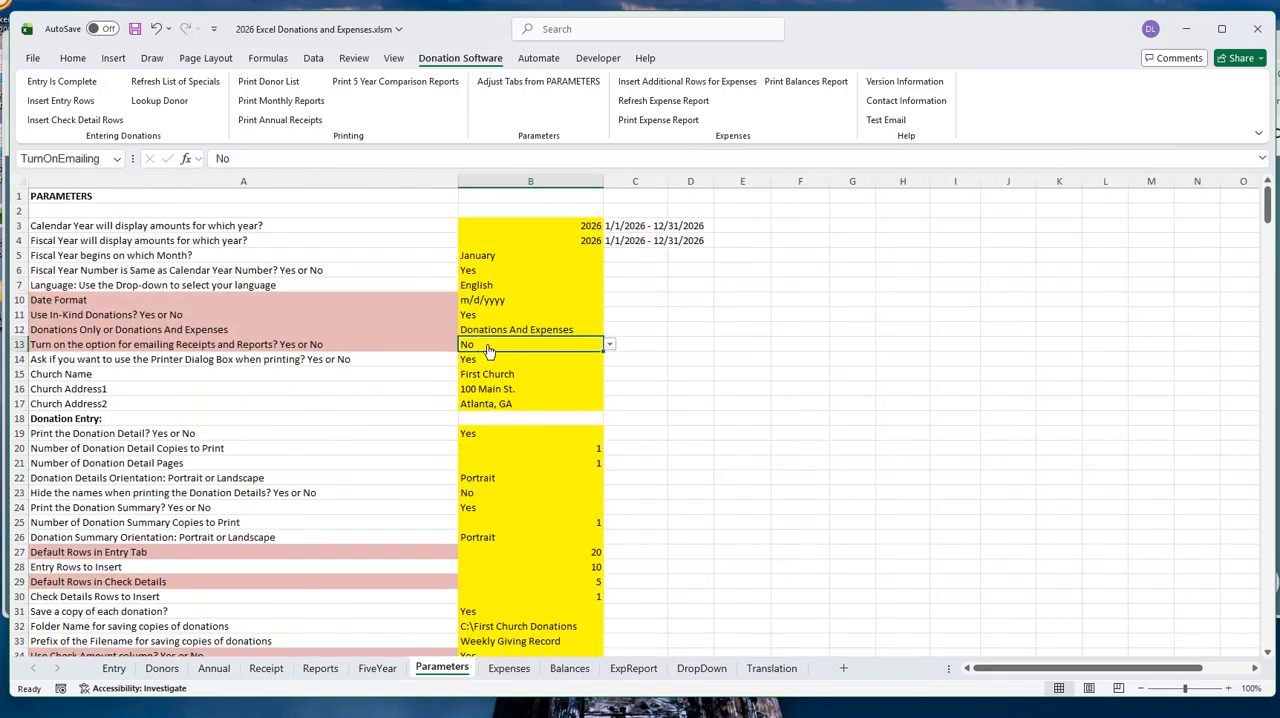
{"action": "left_click", "coordinate": [609, 345]}
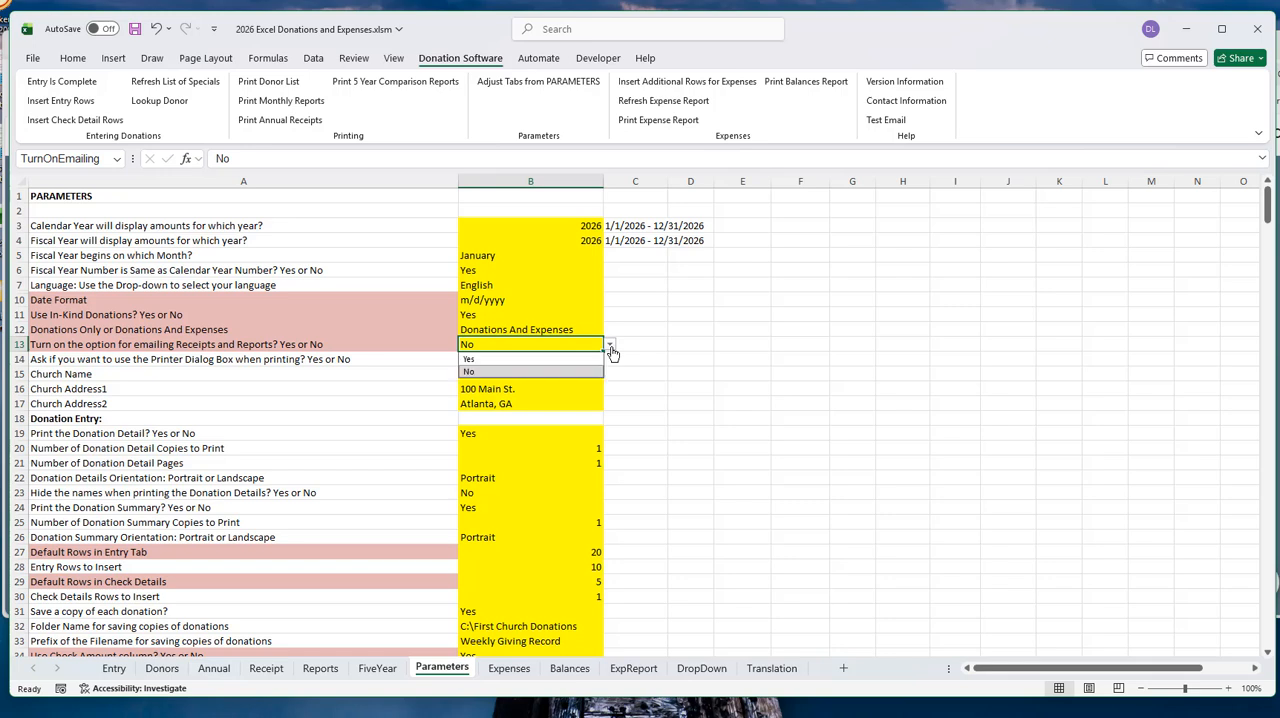
{"action": "left_click", "coordinate": [490, 359]}
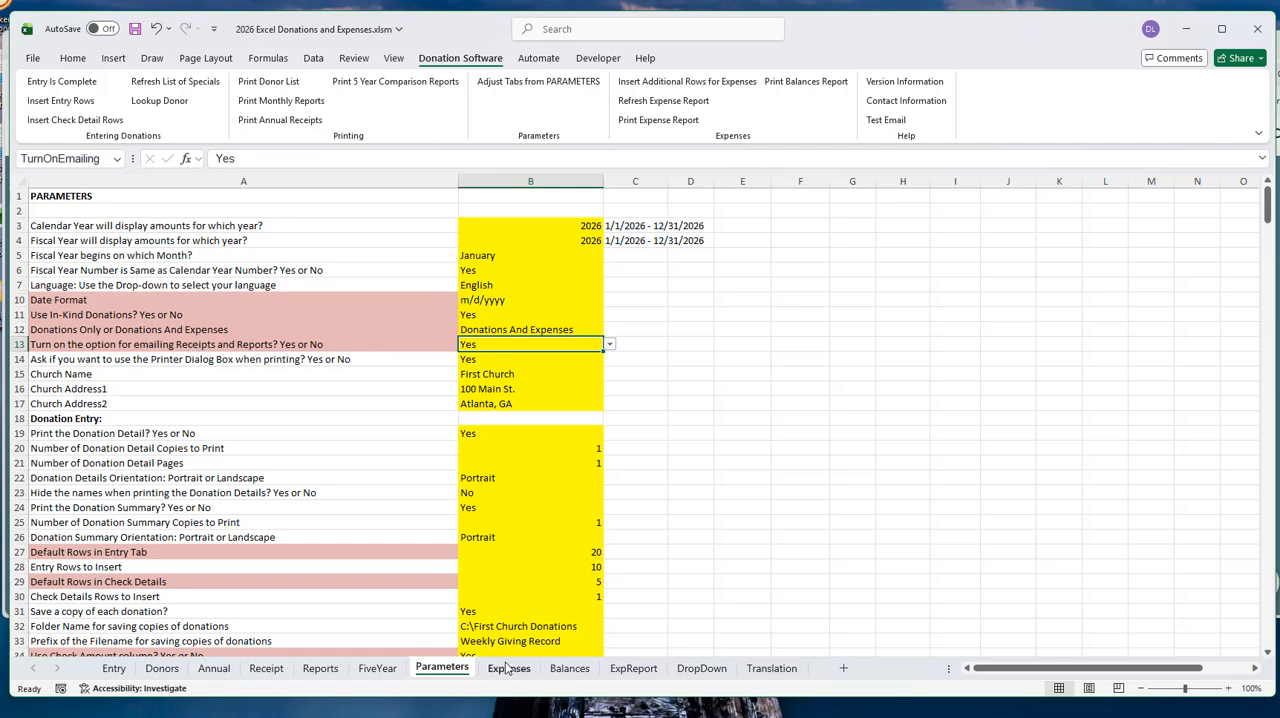
- Set the Expense Reports printing method to Email and review the email body lines and recipient address setting
{"action": "scroll", "coordinate": [335, 405], "scroll_direction": "down", "scroll_amount": 20}
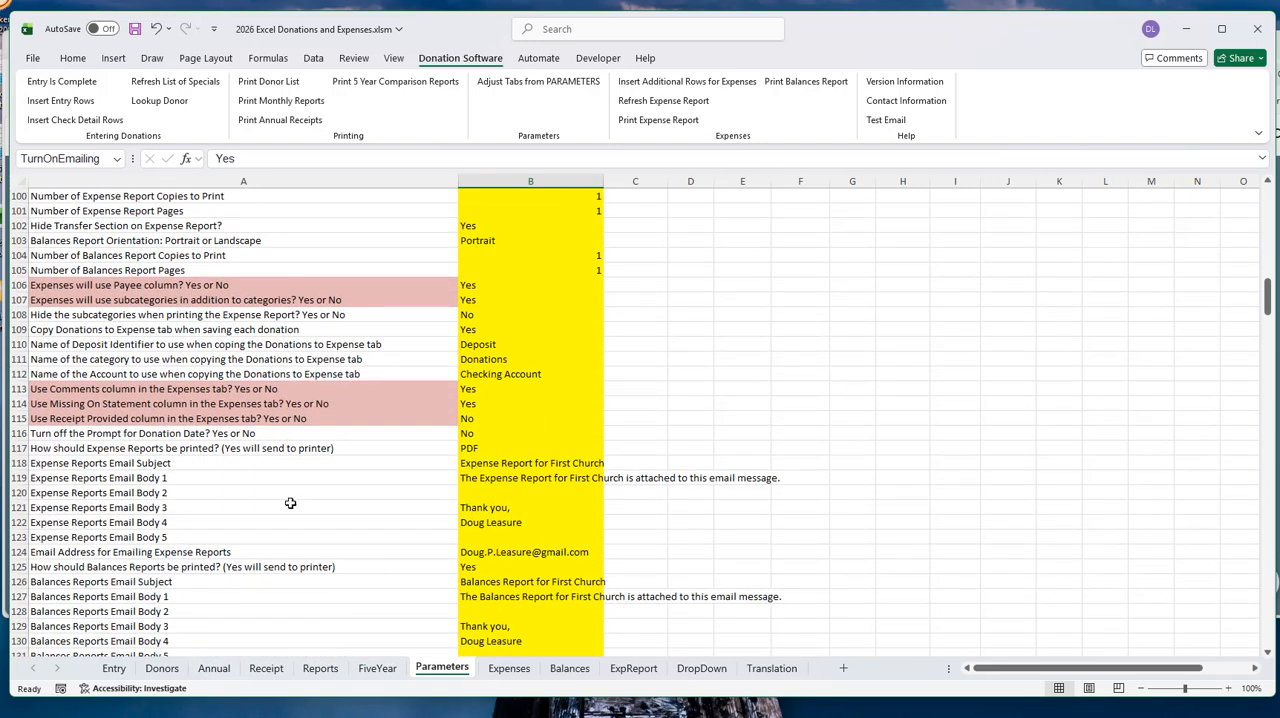
{"action": "left_click", "coordinate": [488, 449]}
{"action": "left_click", "coordinate": [610, 452]}
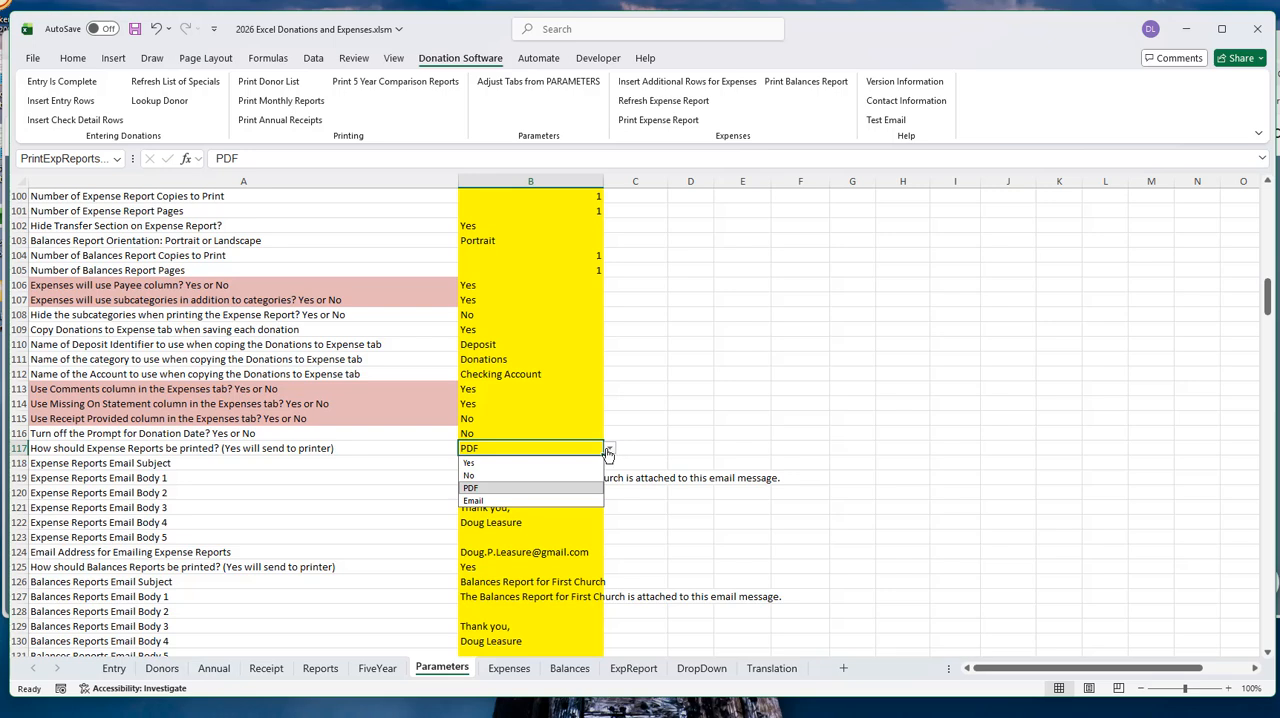
{"action": "left_click", "coordinate": [474, 501]}
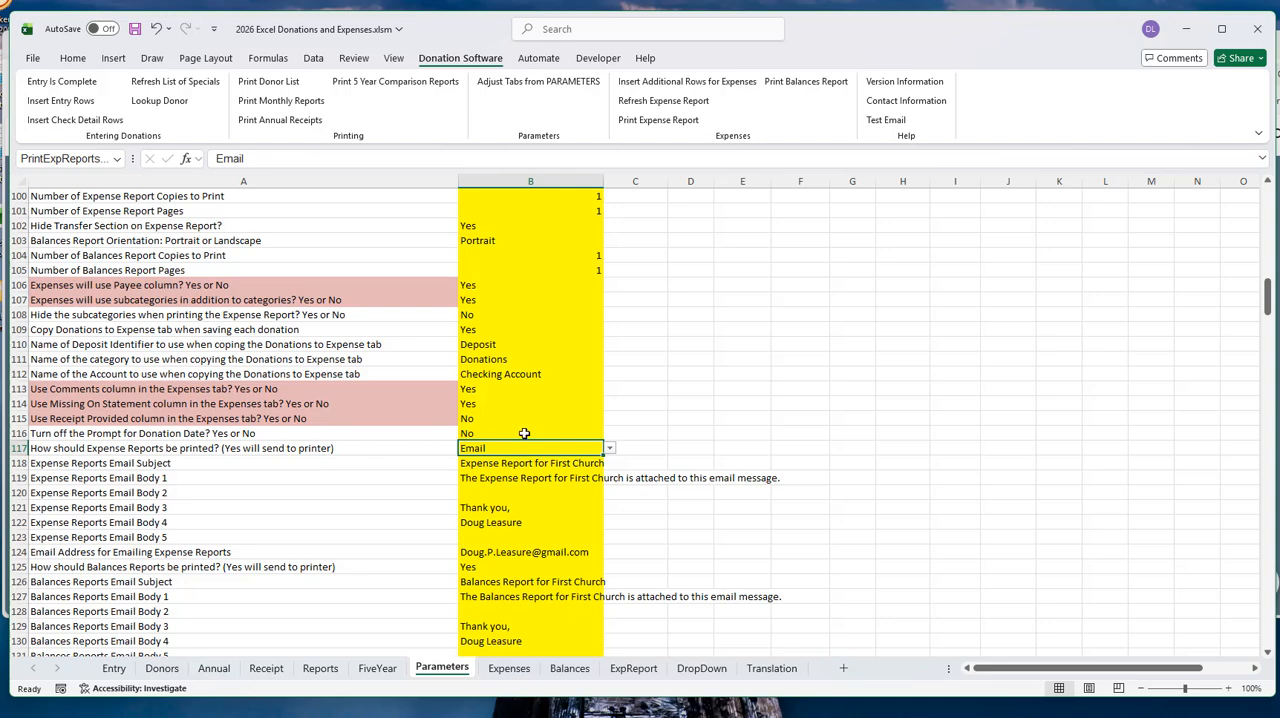
{"action": "scroll", "coordinate": [311, 472], "scroll_direction": "down", "scroll_amount": 3}
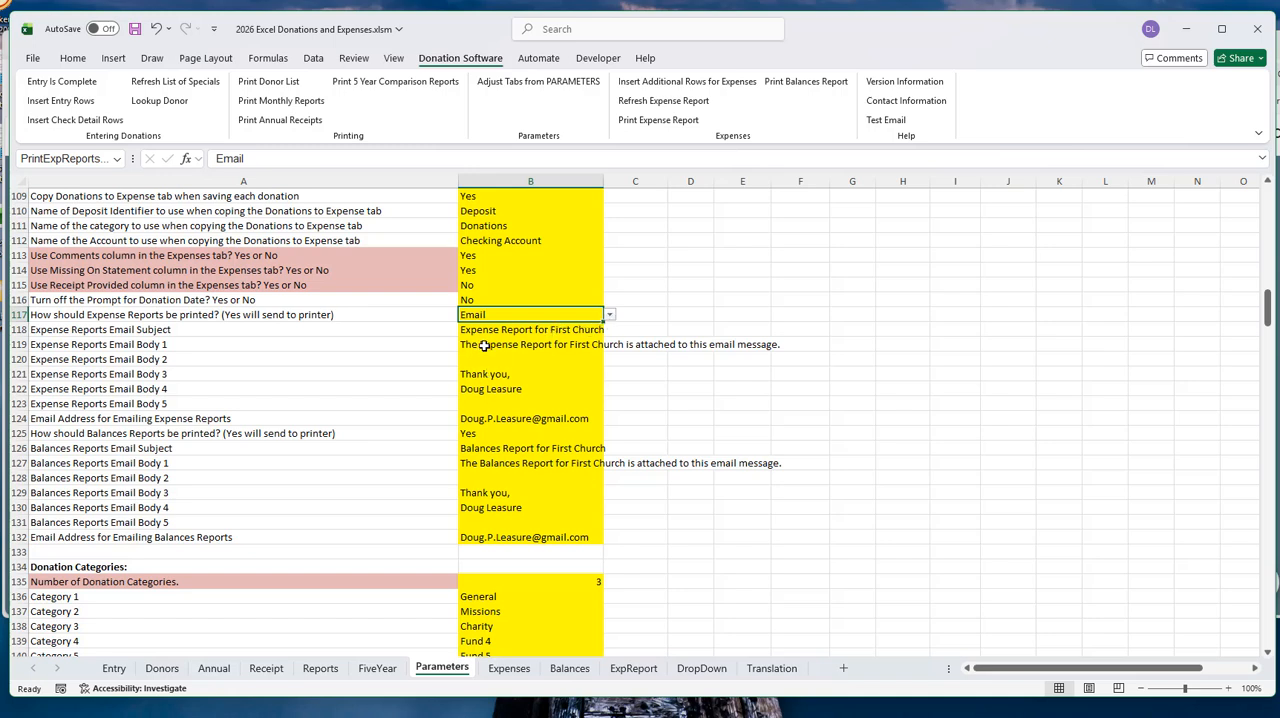
{"action": "left_click_drag", "start_coordinate": [484, 346], "coordinate": [490, 390]}
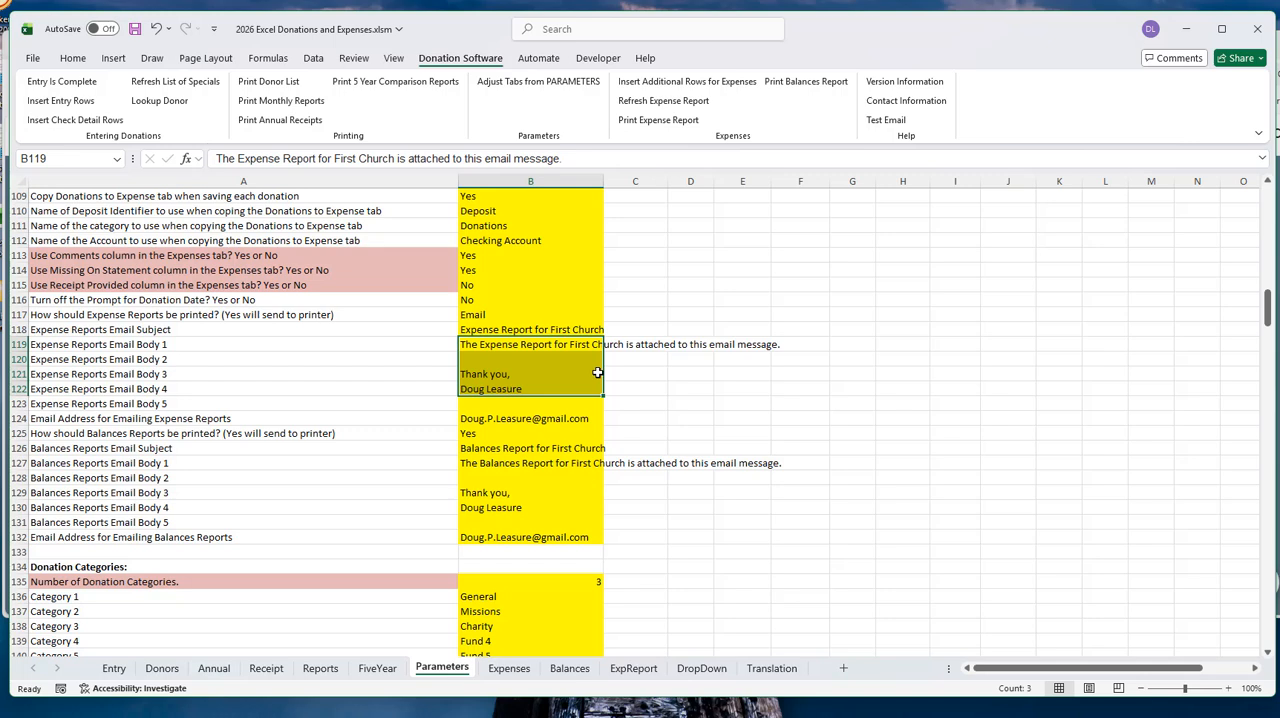
{"action": "left_click", "coordinate": [490, 420]}
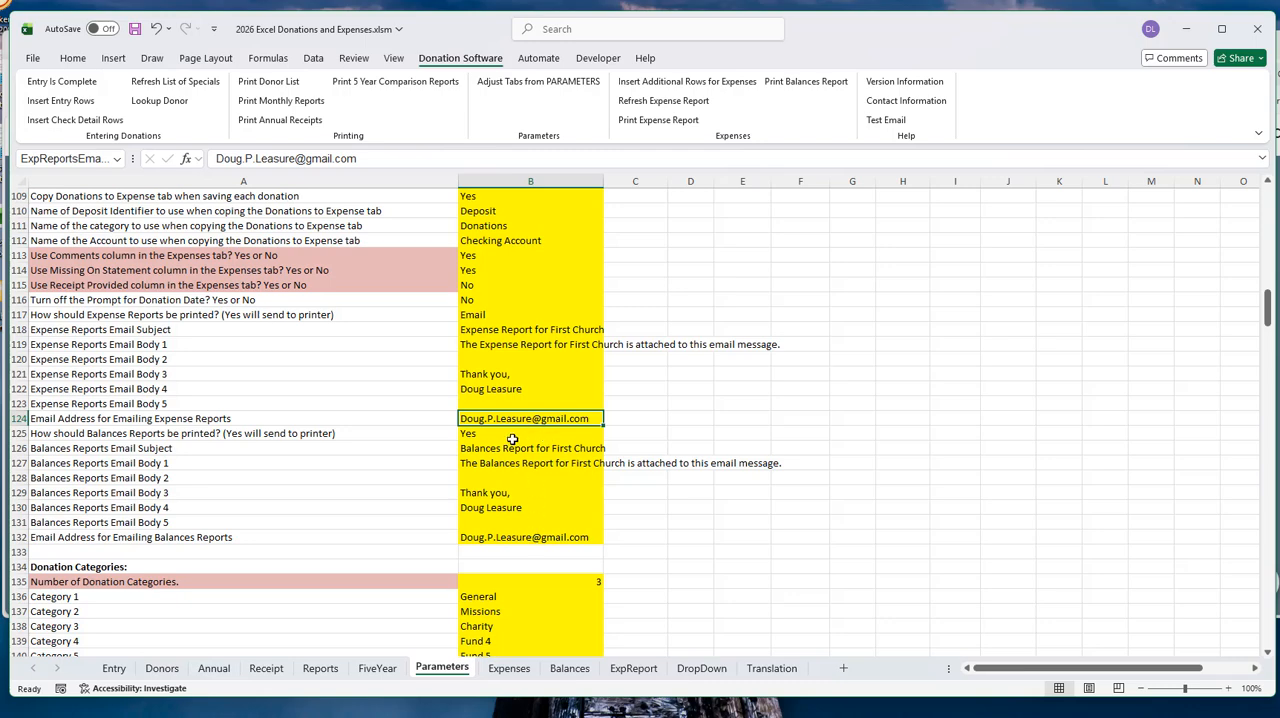
- Switch the Expense Reports printing method from Email back to PDF
{"action": "scroll", "coordinate": [550, 440], "scroll_direction": "up", "scroll_amount": 1}
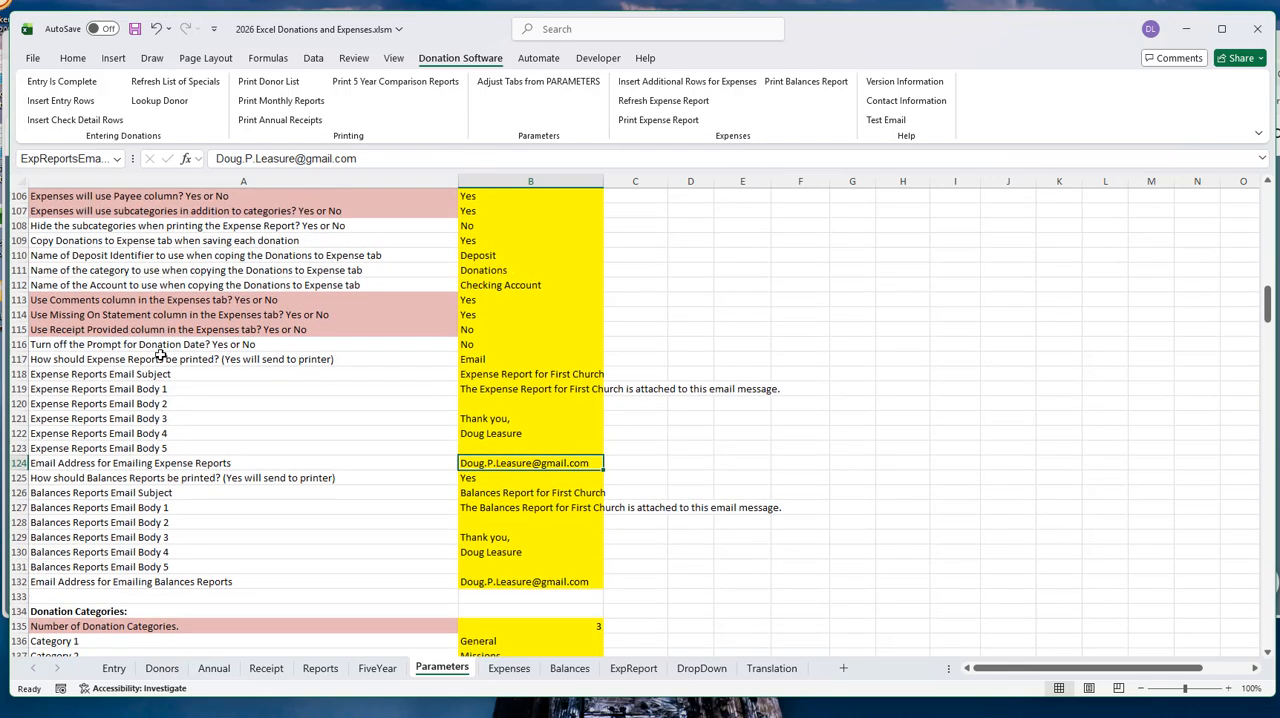
{"action": "left_click", "coordinate": [519, 361]}
{"action": "left_click", "coordinate": [610, 362]}
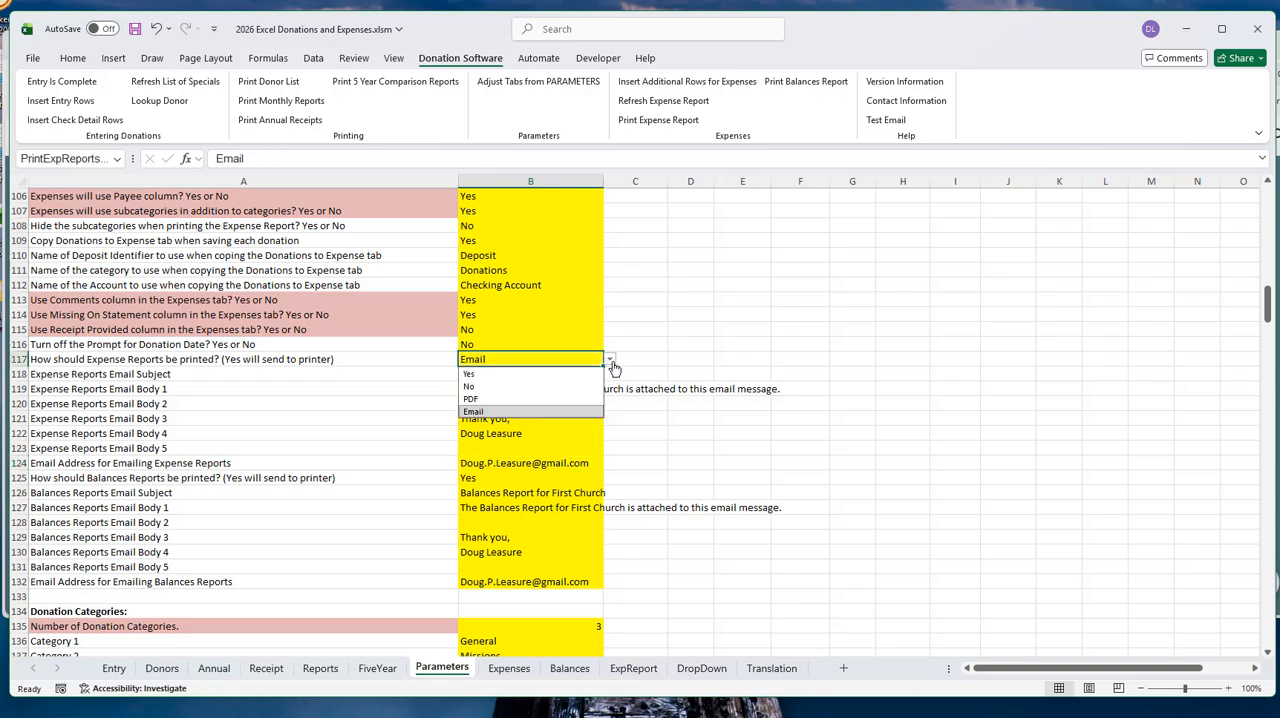
{"action": "left_click", "coordinate": [506, 399]}
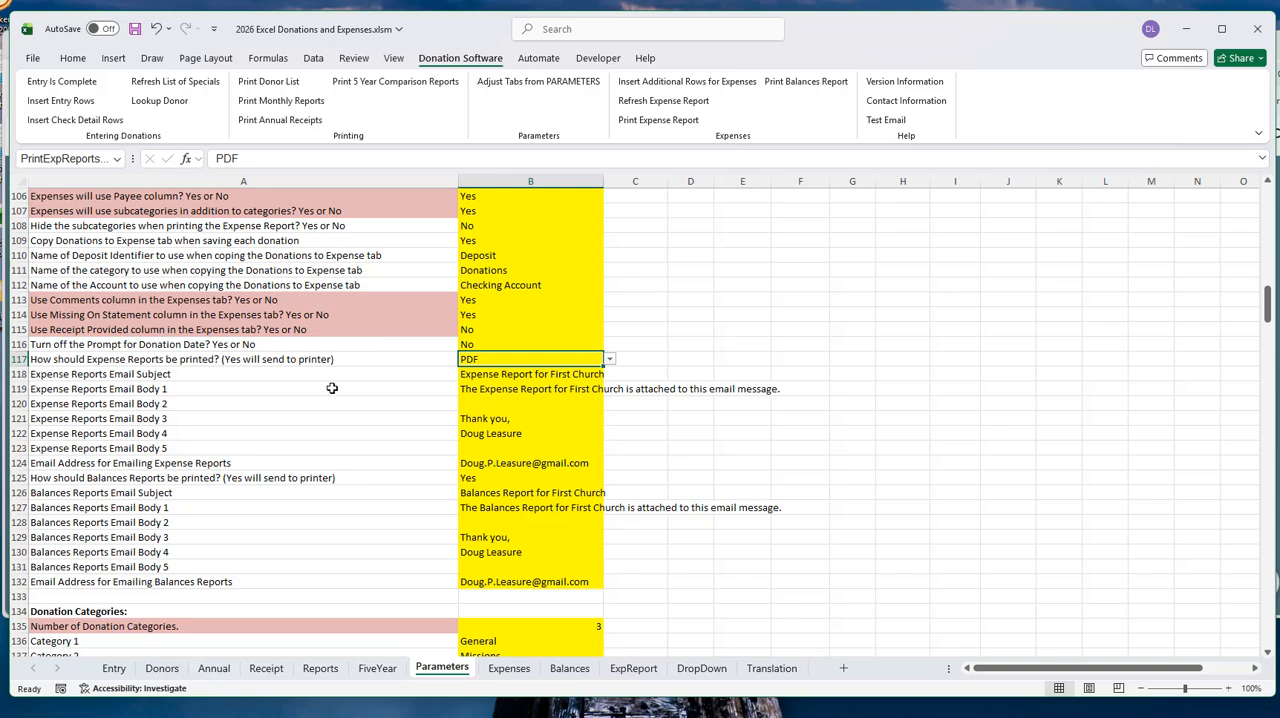